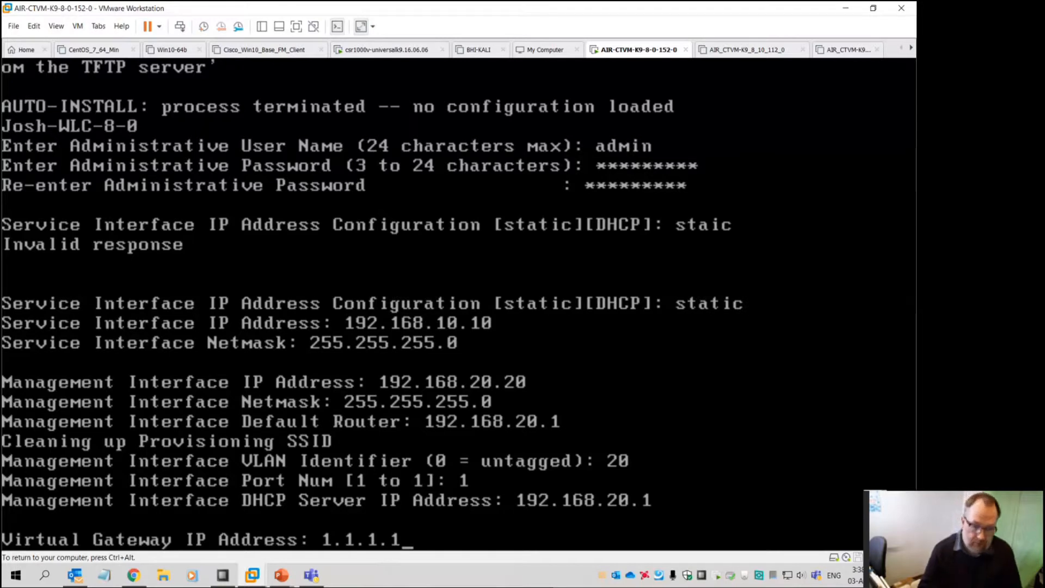
Accept gateway 1.1.1.1, set mobility group QAZ-MG, and enter the WiFi network name
key("Return")
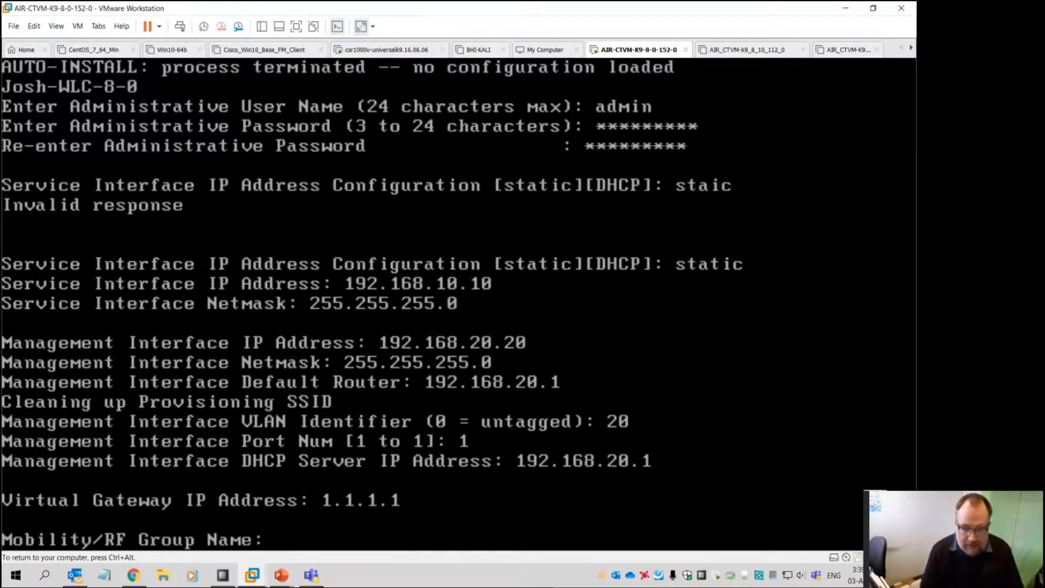
type("QAZ-")
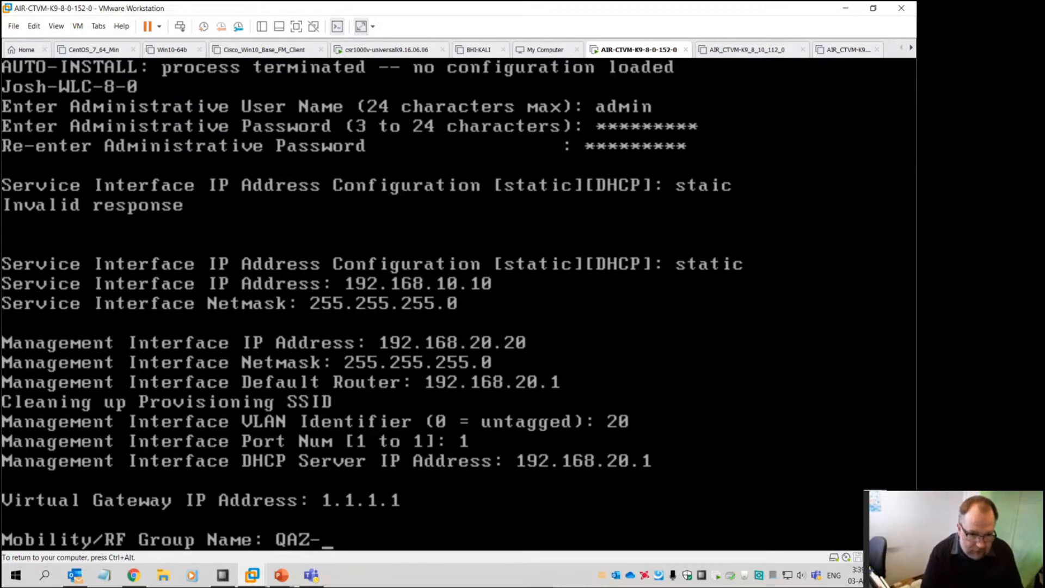
type("MG")
key("Return")
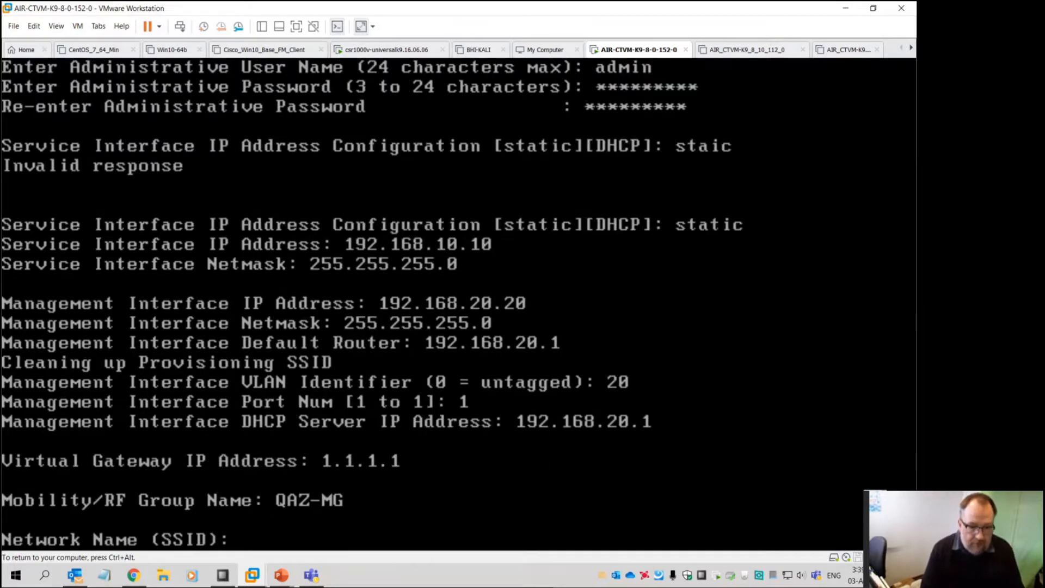
type("Josh-WiFi")
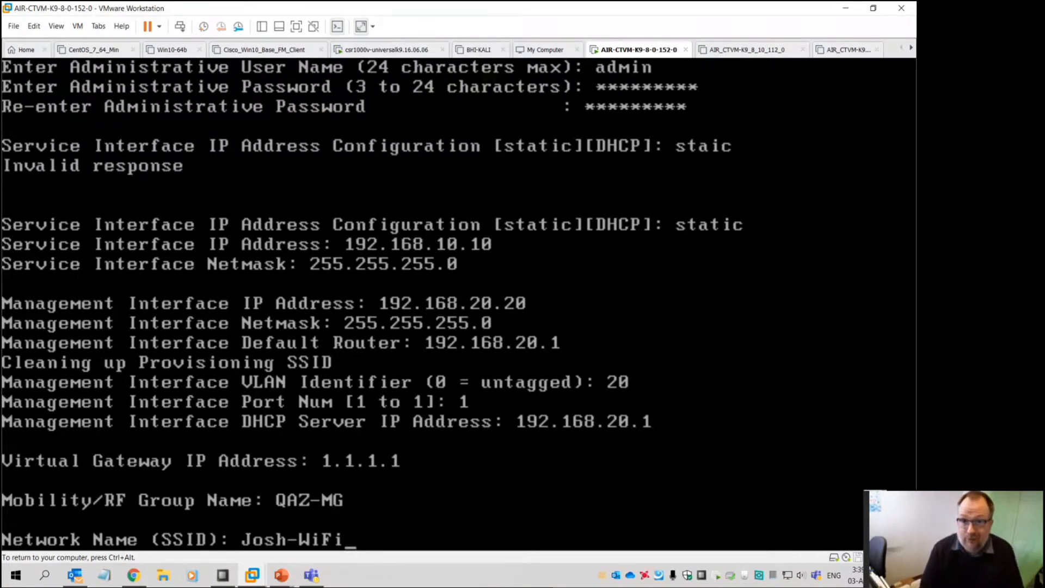
key("Return")
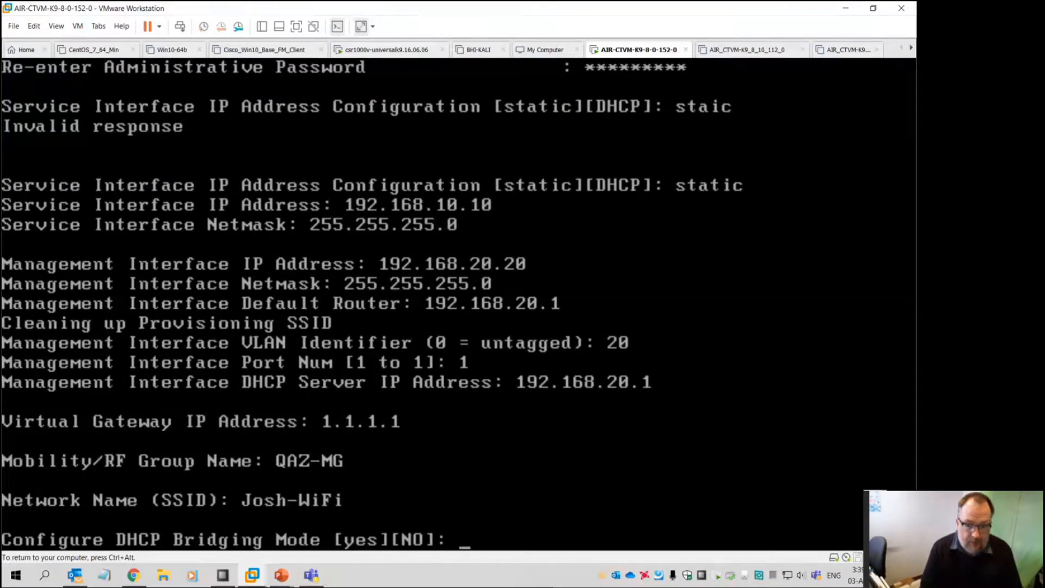
Keep DHCP bridging at its default and decline static IP addresses and a RADIUS server
key("Return")
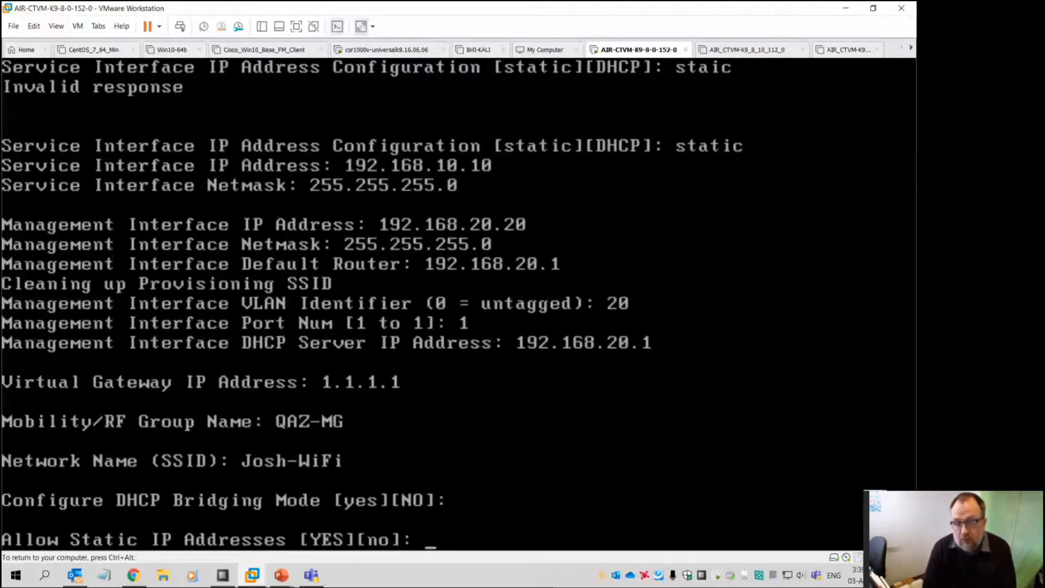
type("no")
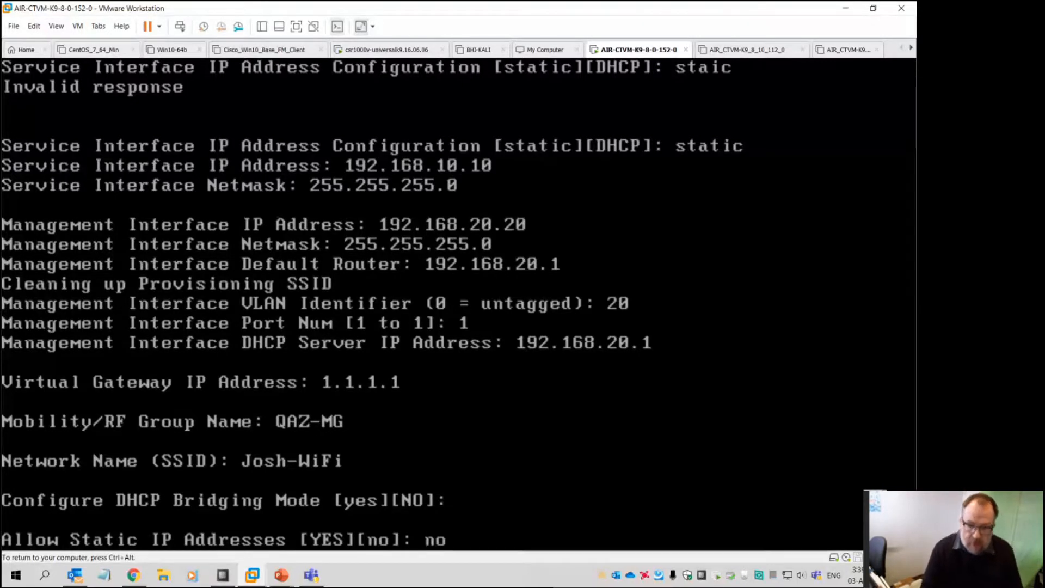
key("Return")
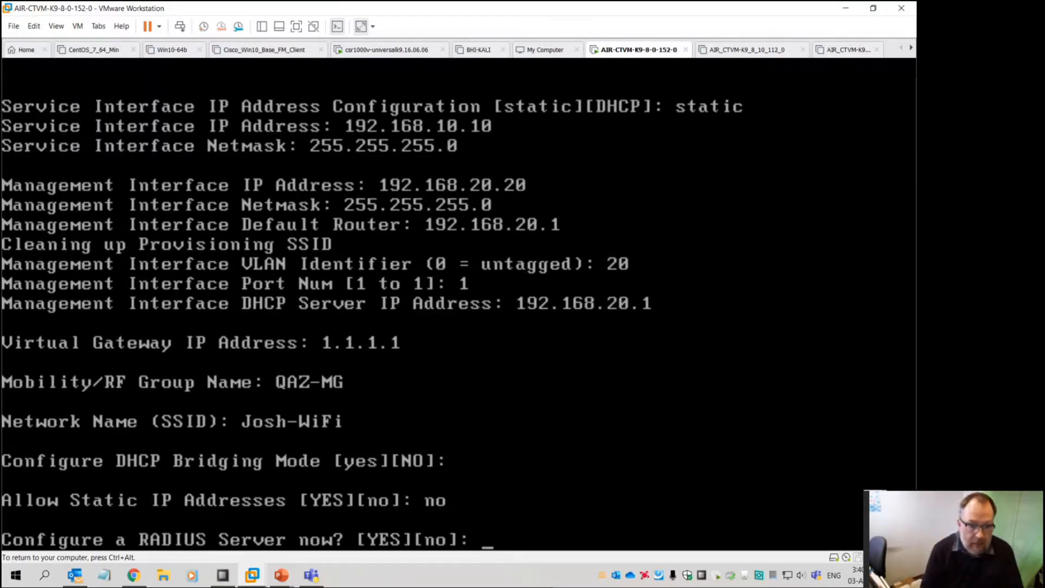
type("no")
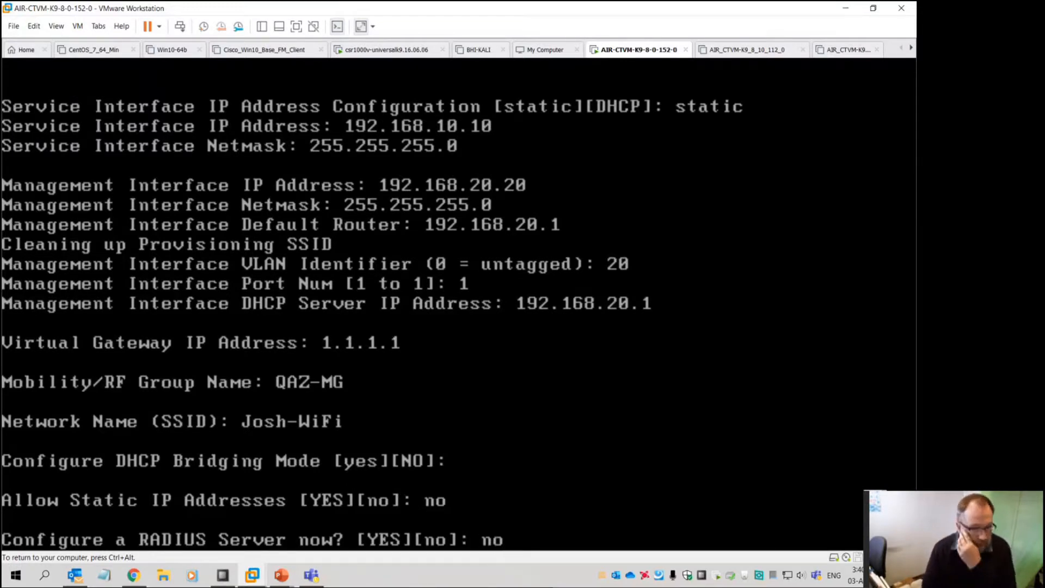
key("Return")
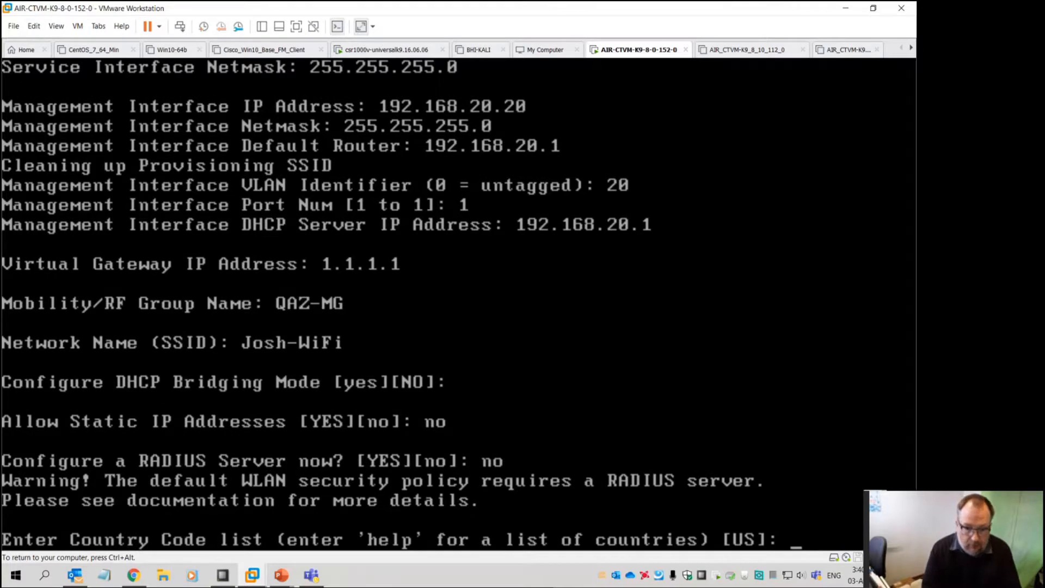
List the supported country codes, choose AU, and keep 802.11b and 802.11a enabled
type("?")
key("Return")
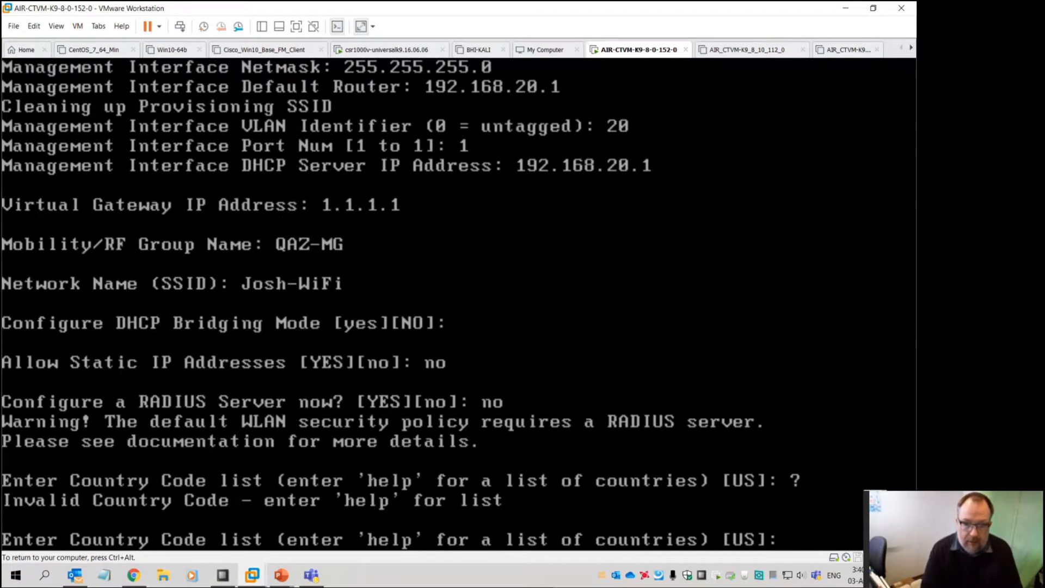
type("help")
key("Return")
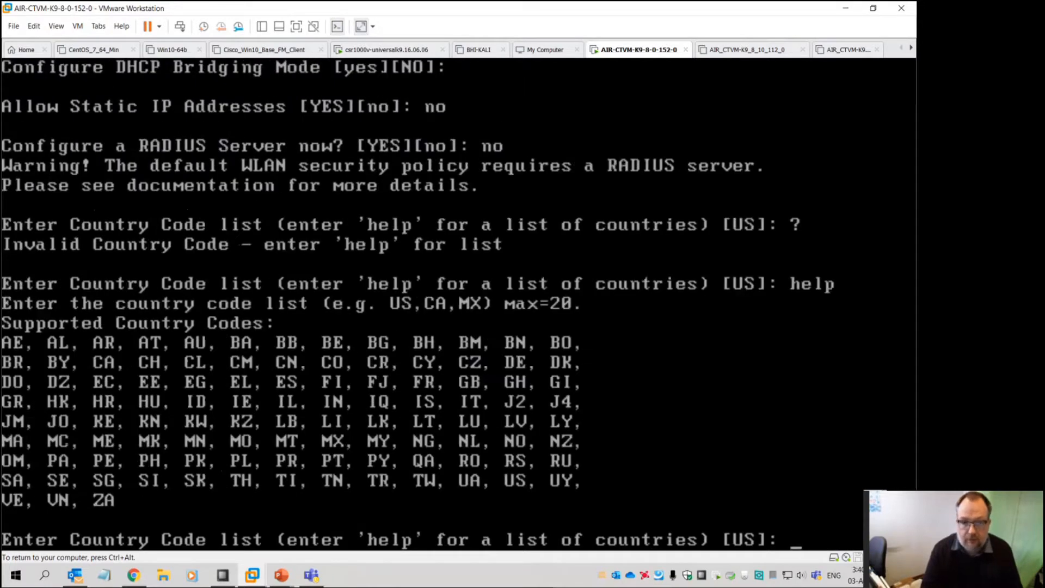
type("au")
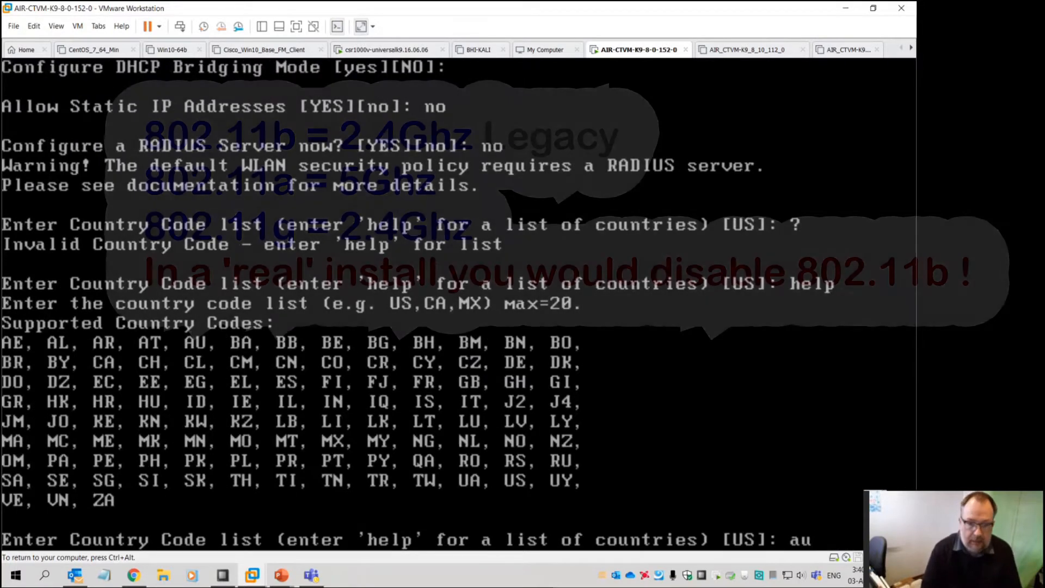
key("Return")
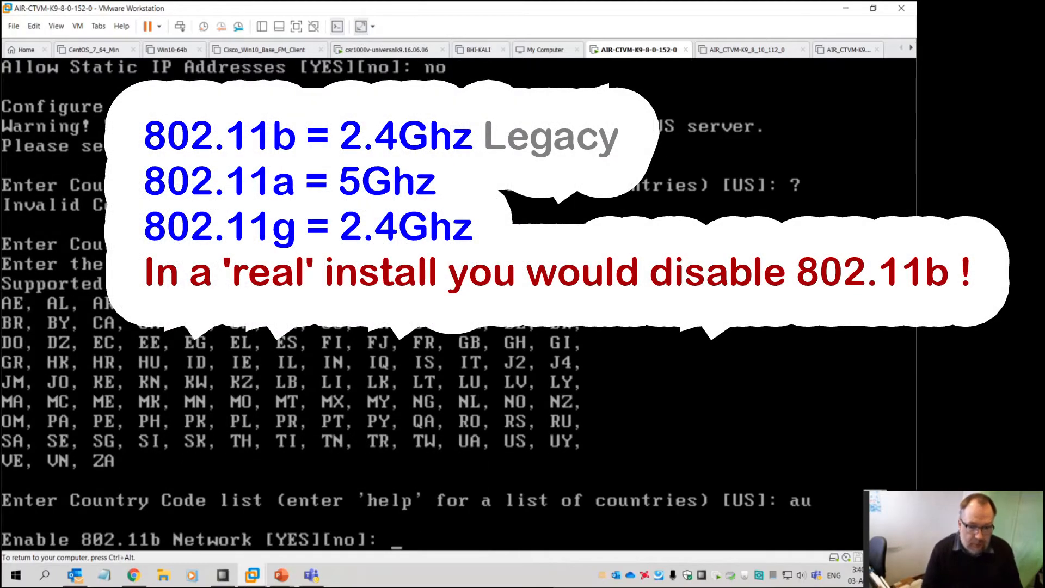
key("Return")
key("Return")
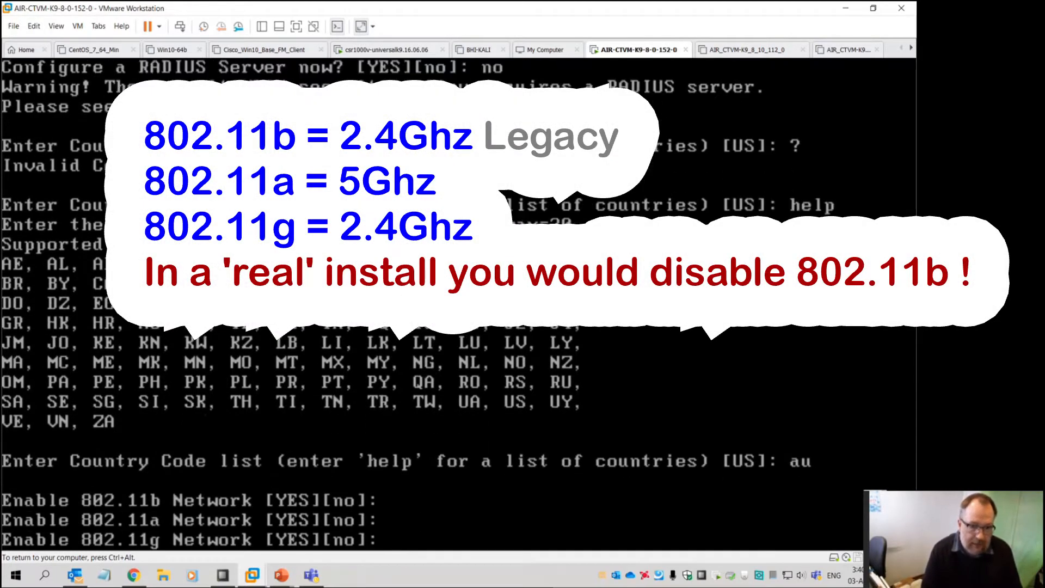
key("Return")
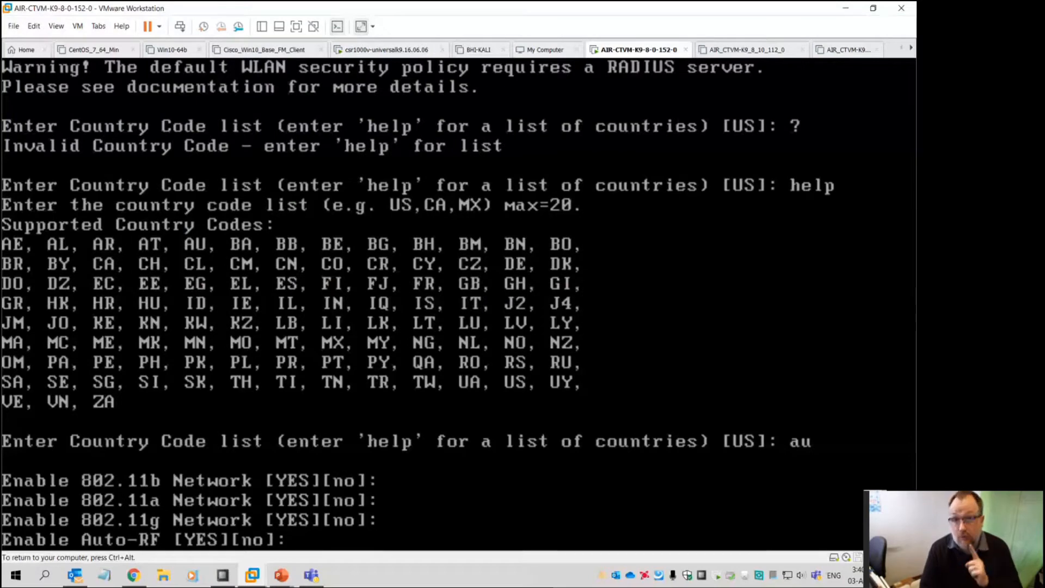
Keep Auto-RF, decline NTP, system time and IPv6, then confirm 'yes' to save and reset
key("Return")
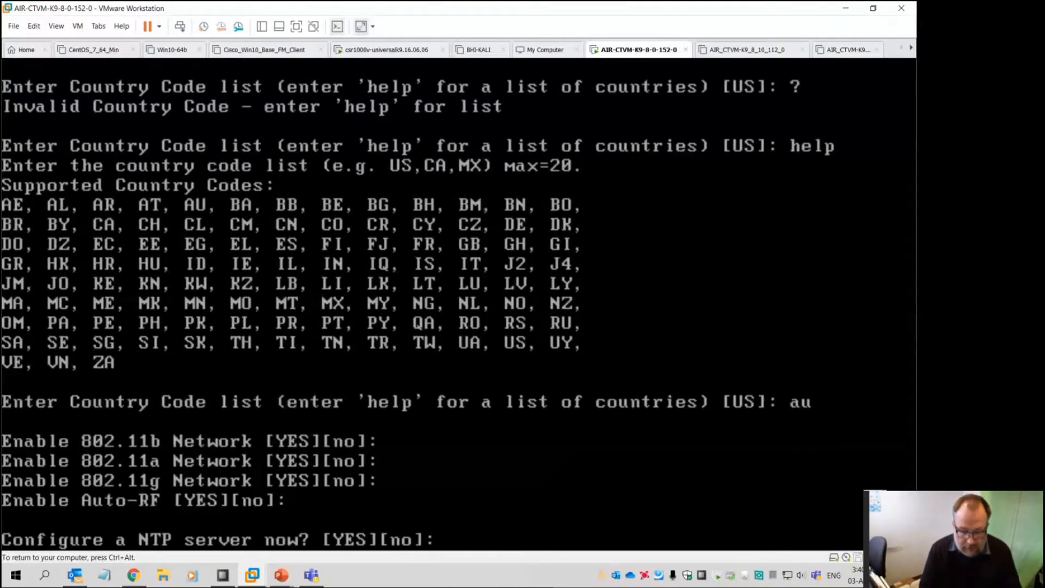
type("no")
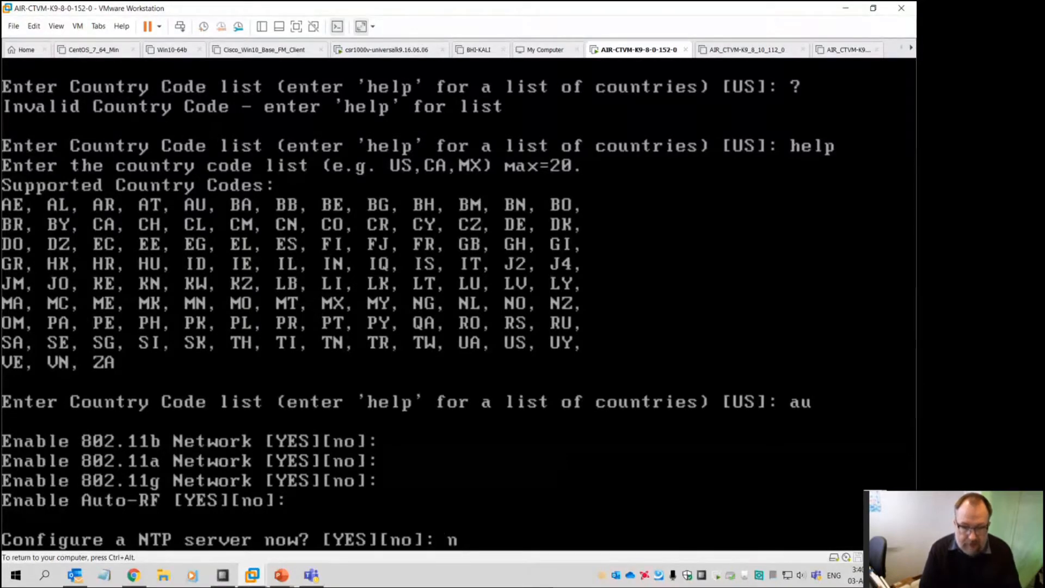
key("Return")
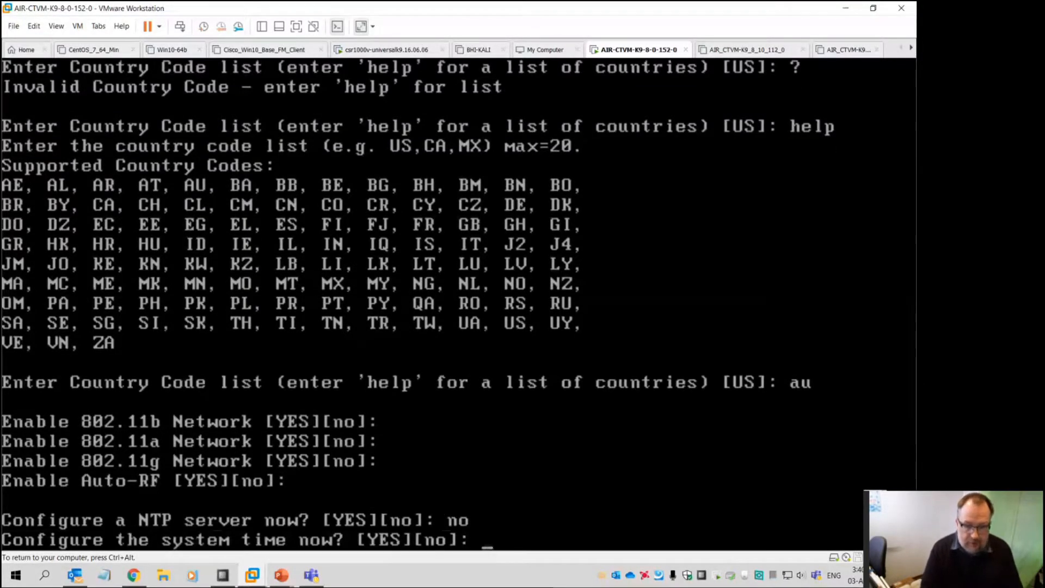
type("no")
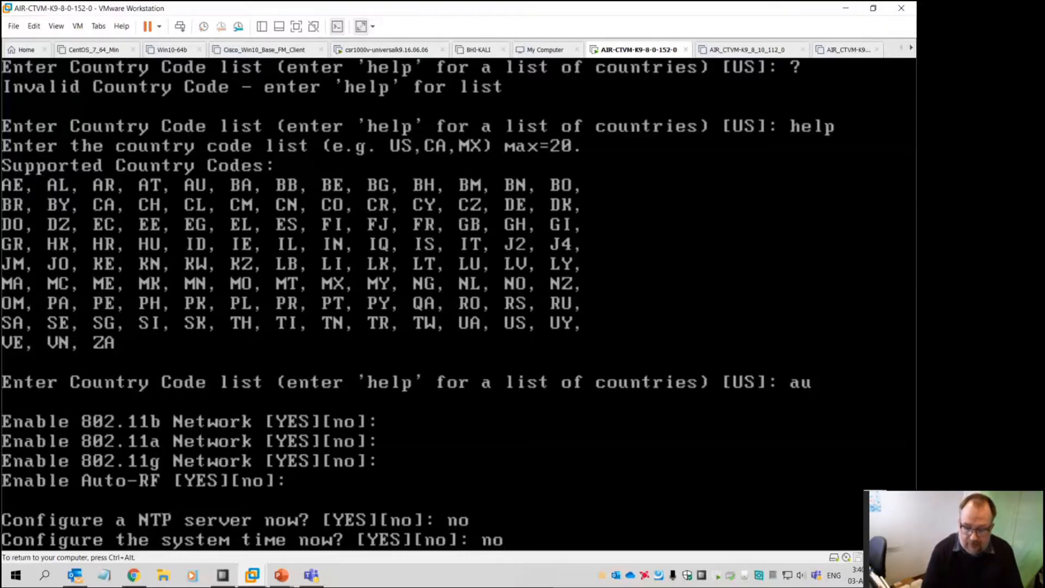
key("Return")
type("no")
key("Return")
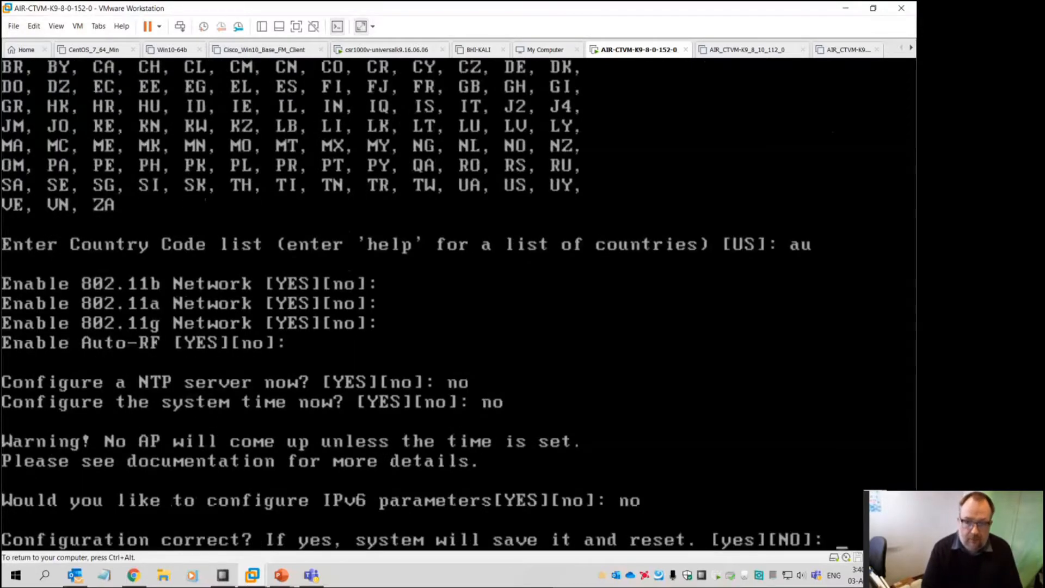
type("yes")
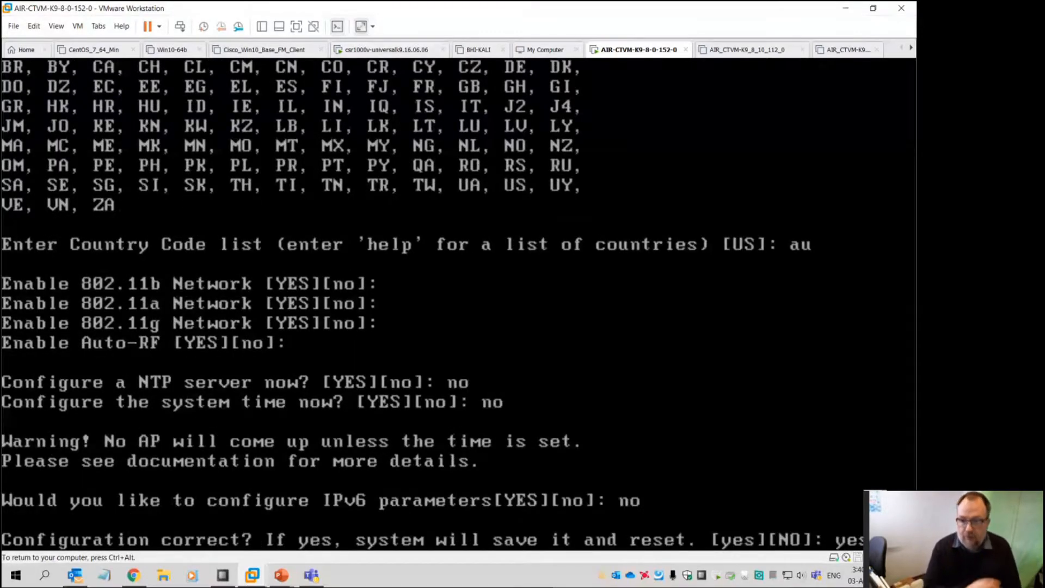
key("Return")
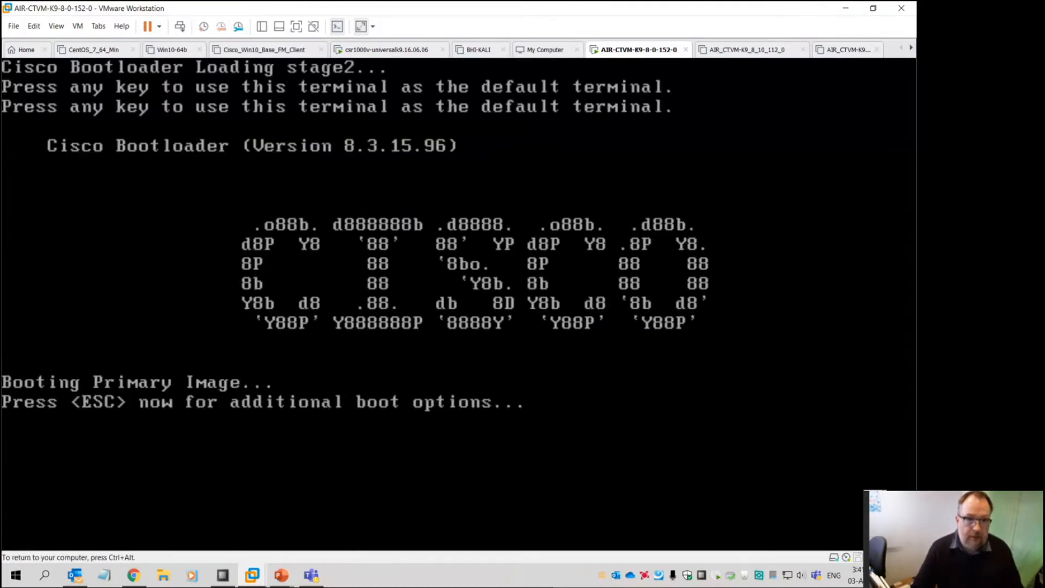
Release input from the VM once the bootloader starts the primary image
key("ctrl+alt")
Go to the ICTNWK607 Session 3 presentation's folder from Recent files and open ICTNWK607-Lab-3.pdf
left_click(163, 575)
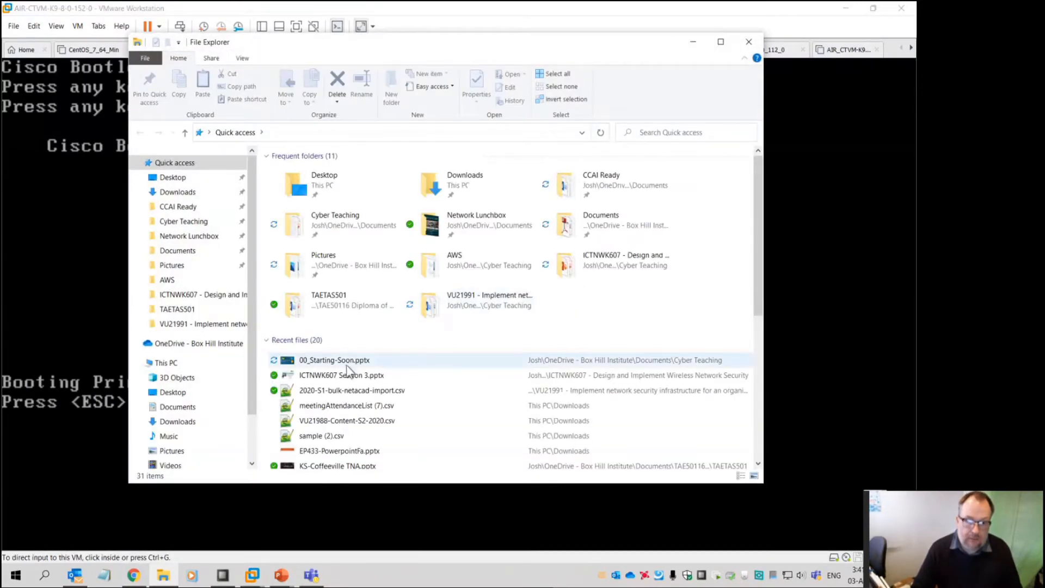
left_click(347, 366)
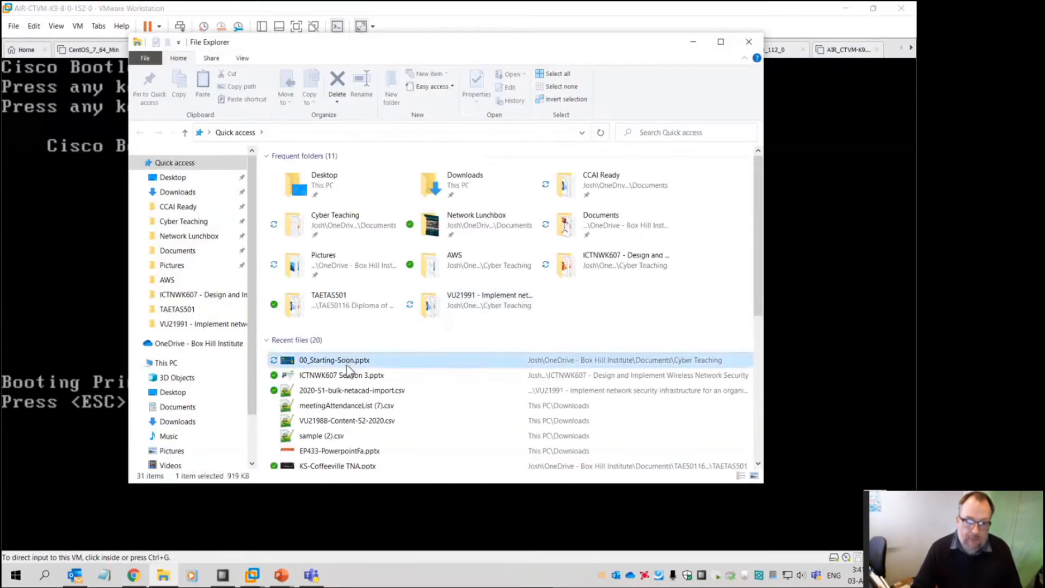
right_click(346, 365)
right_click(347, 375)
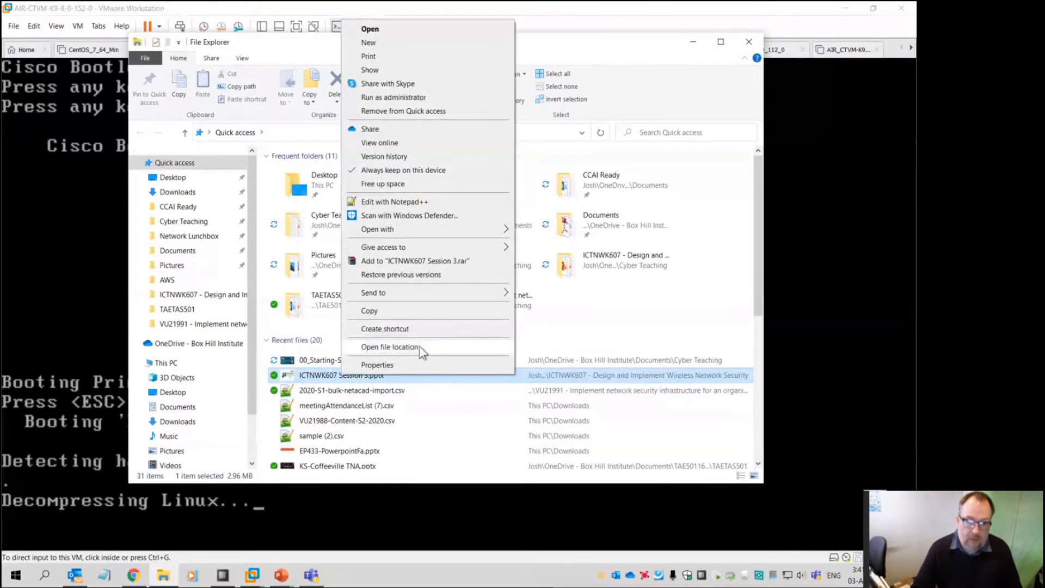
left_click(419, 346)
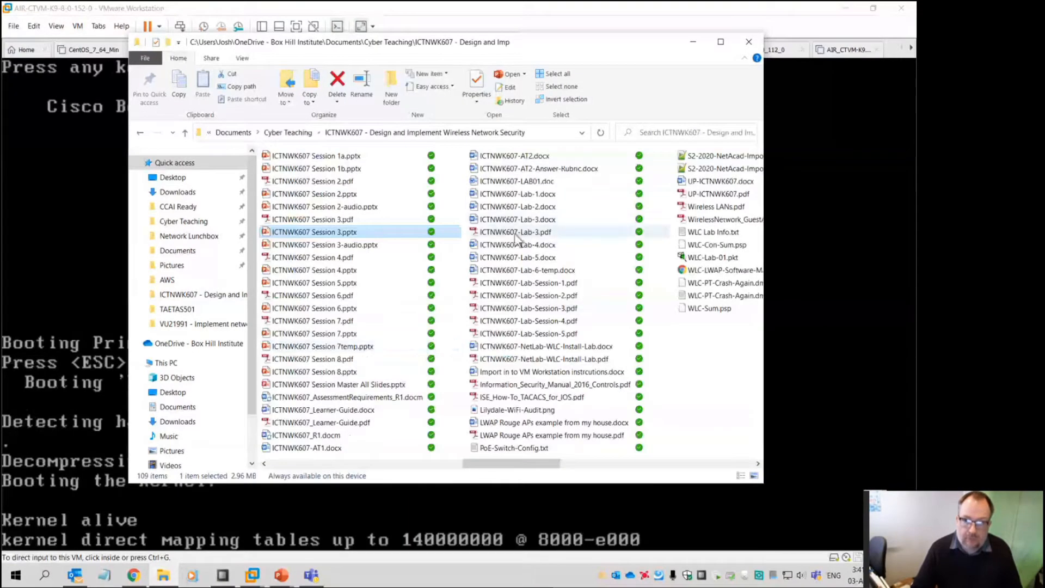
double_click(516, 233)
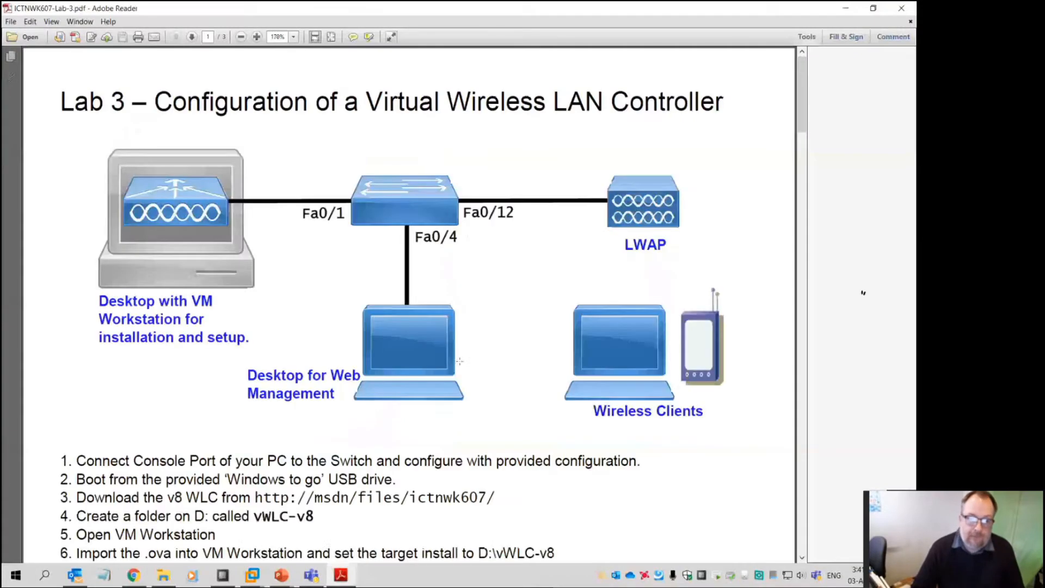
Highlight the two 'config ap cert-expiry-ignore' lines and move the lab guide aside to reveal the console
scroll(804, 144, "down", 3)
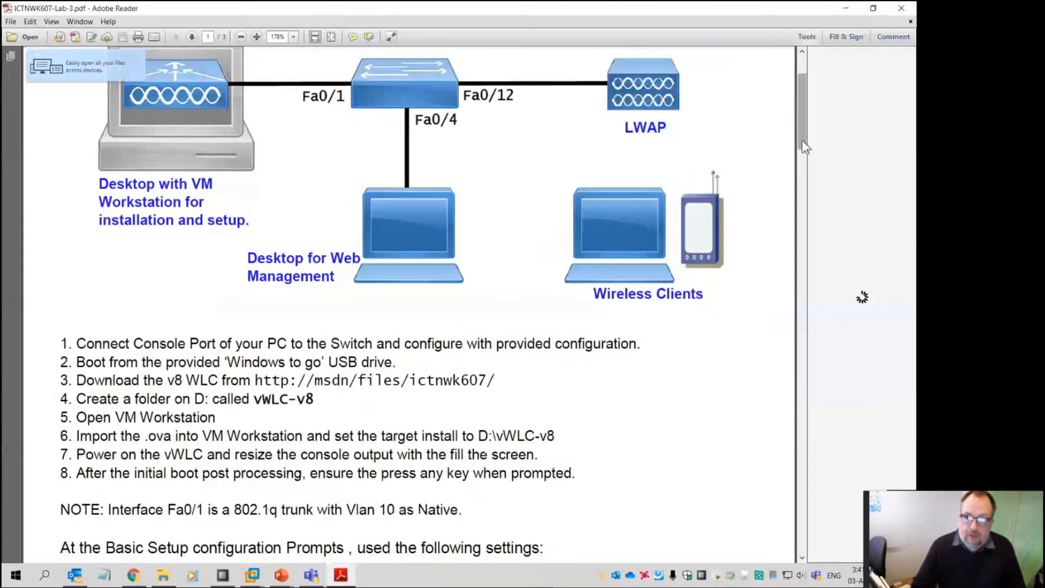
left_click_drag(802, 141, 805, 267)
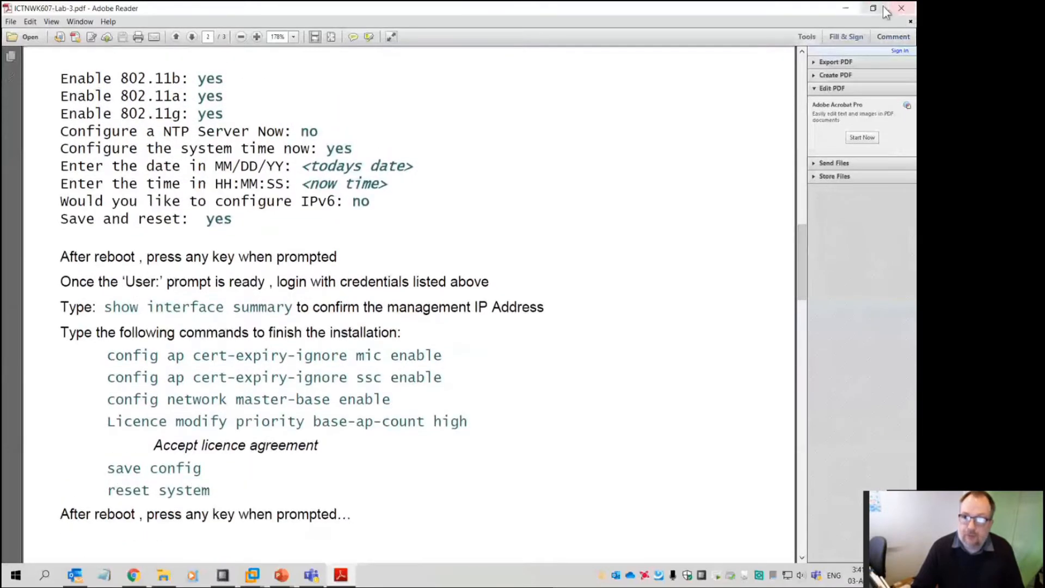
left_click(873, 9)
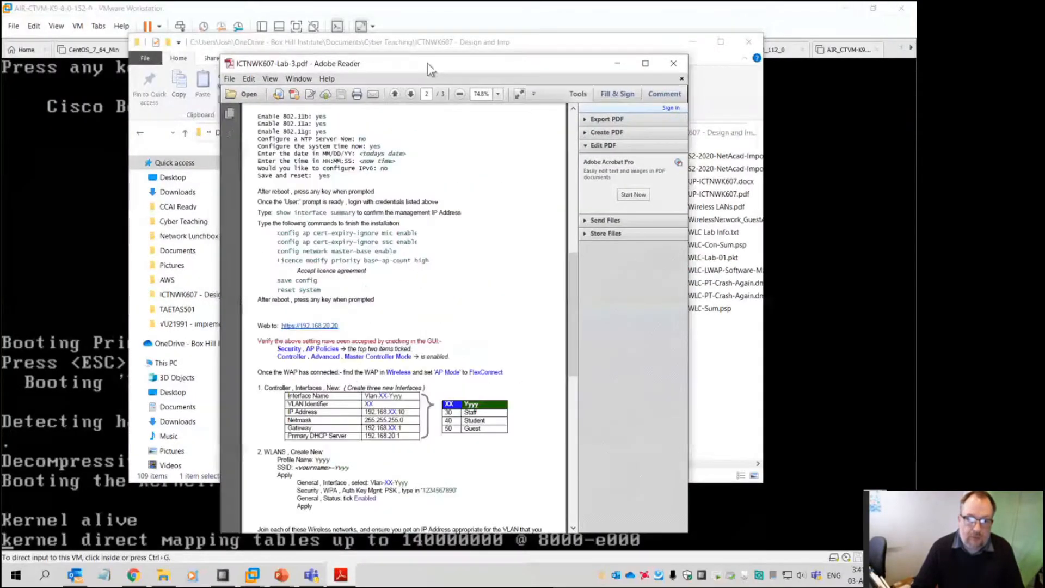
left_click_drag(430, 69, 224, 74)
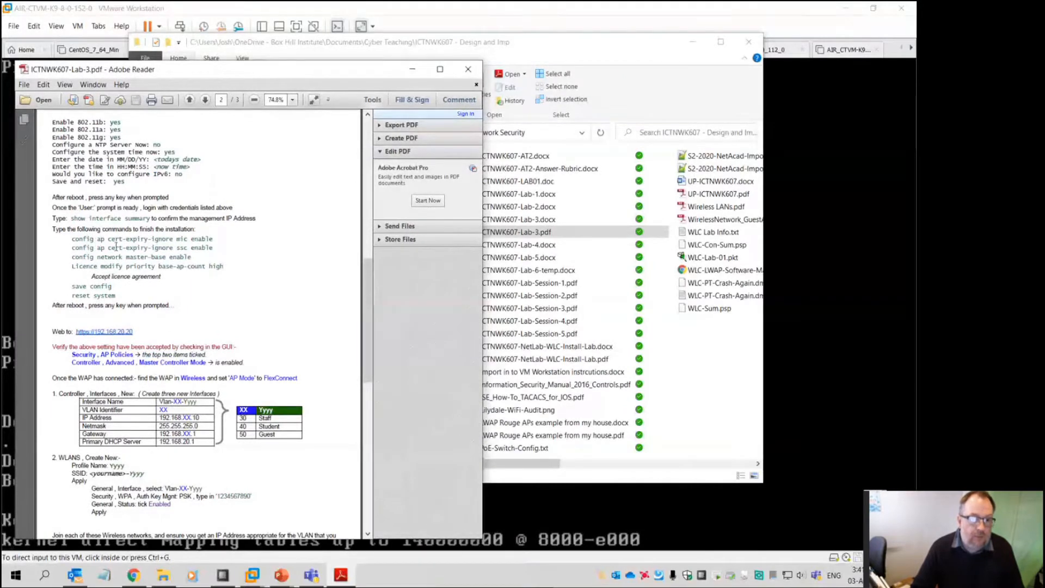
left_click_drag(221, 247, 73, 240)
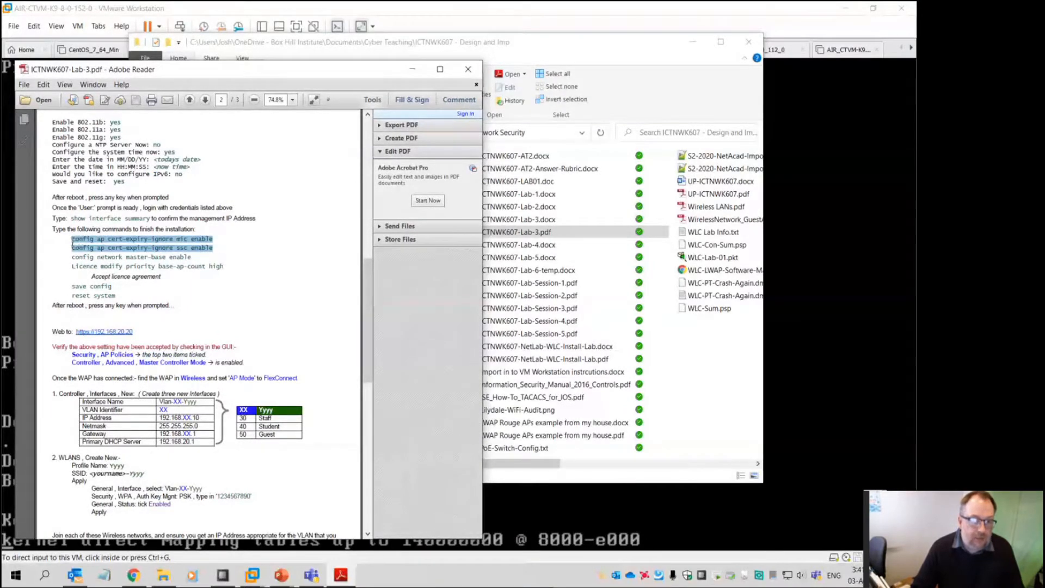
left_click(692, 42)
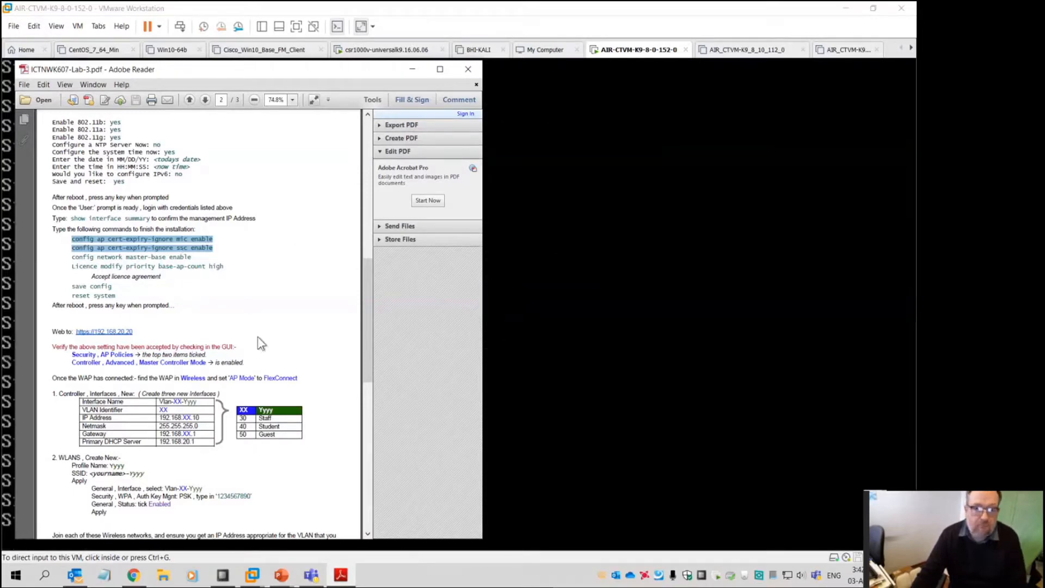
left_click_drag(255, 74, 667, 72)
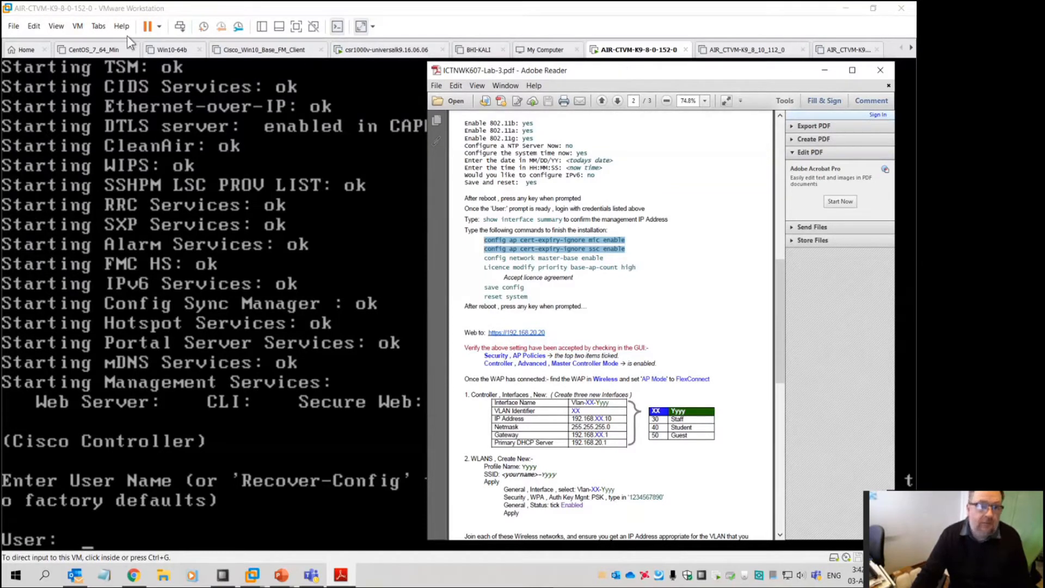
Resize the VMware window and position the lab sheet on the left beside the controller console
left_click(61, 26)
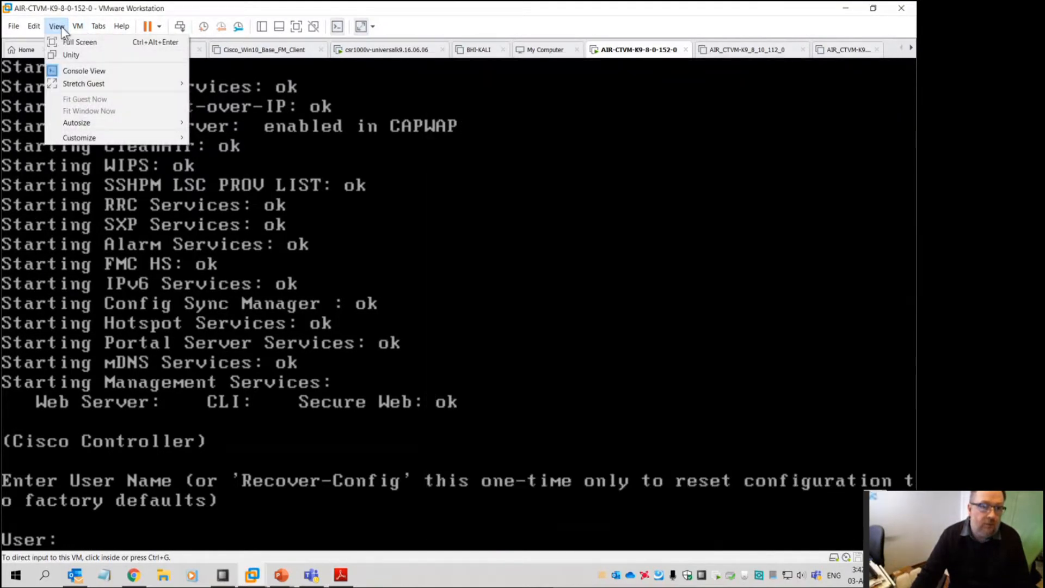
mouse_move(121, 26)
left_click(872, 9)
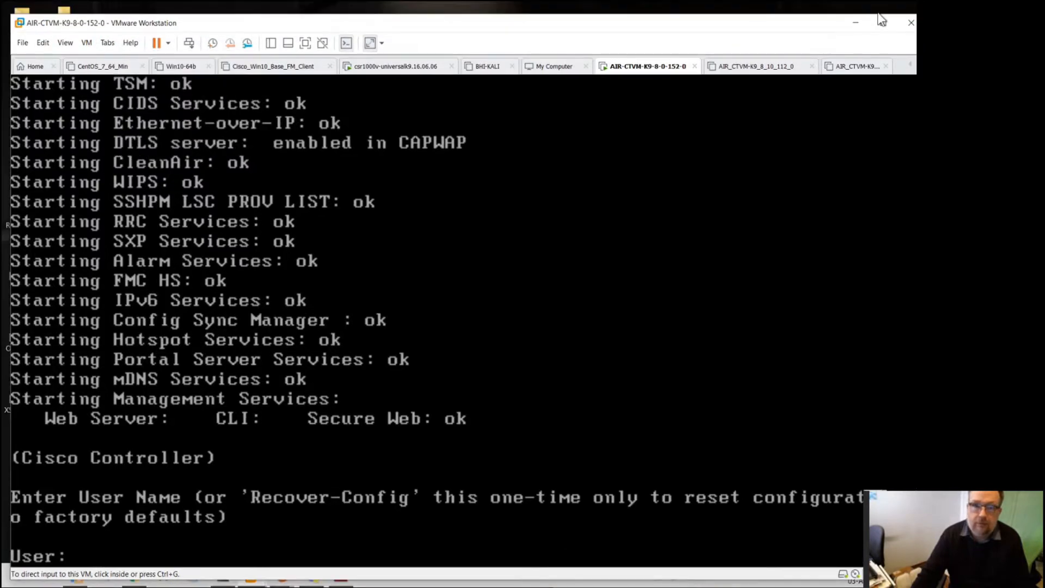
left_click_drag(15, 12, 267, 21)
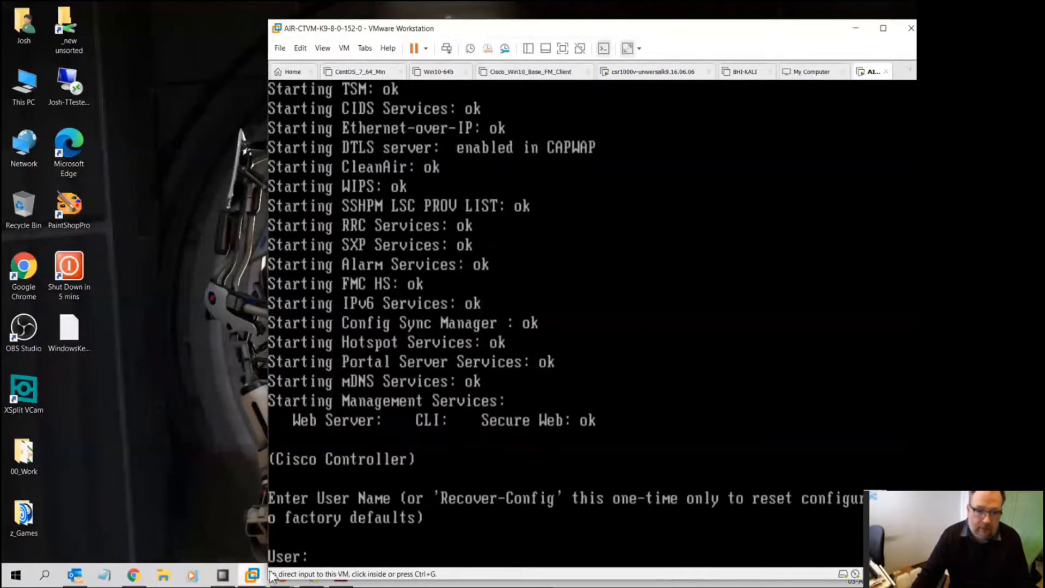
left_click_drag(407, 20, 441, 18)
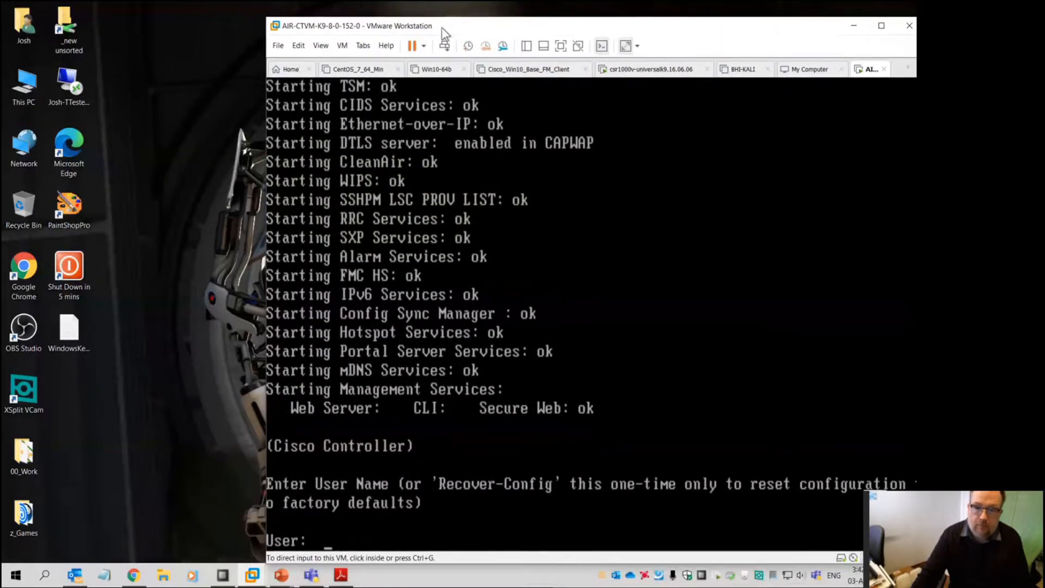
left_click(340, 576)
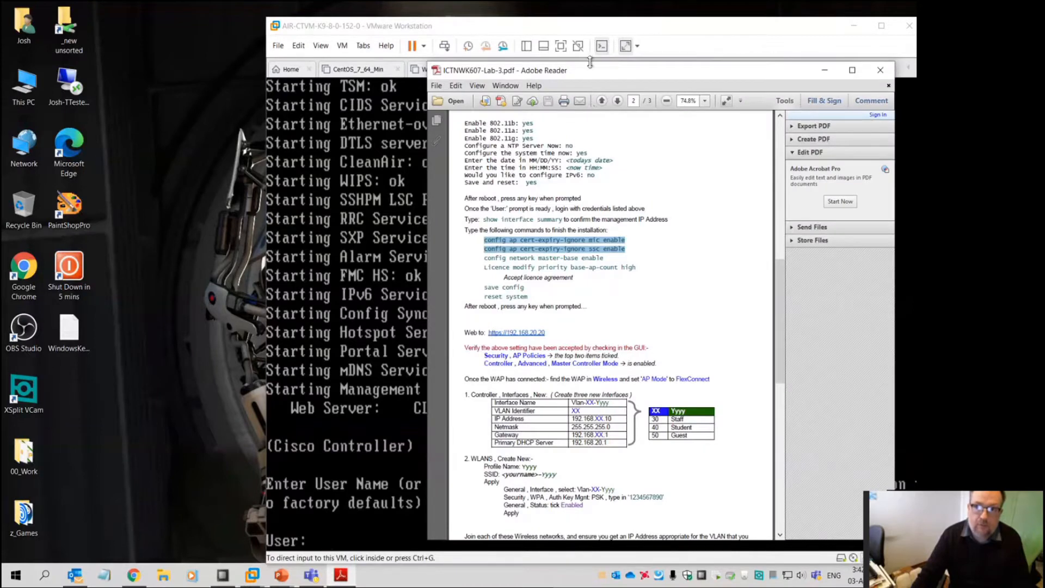
left_click_drag(599, 74, 176, 62)
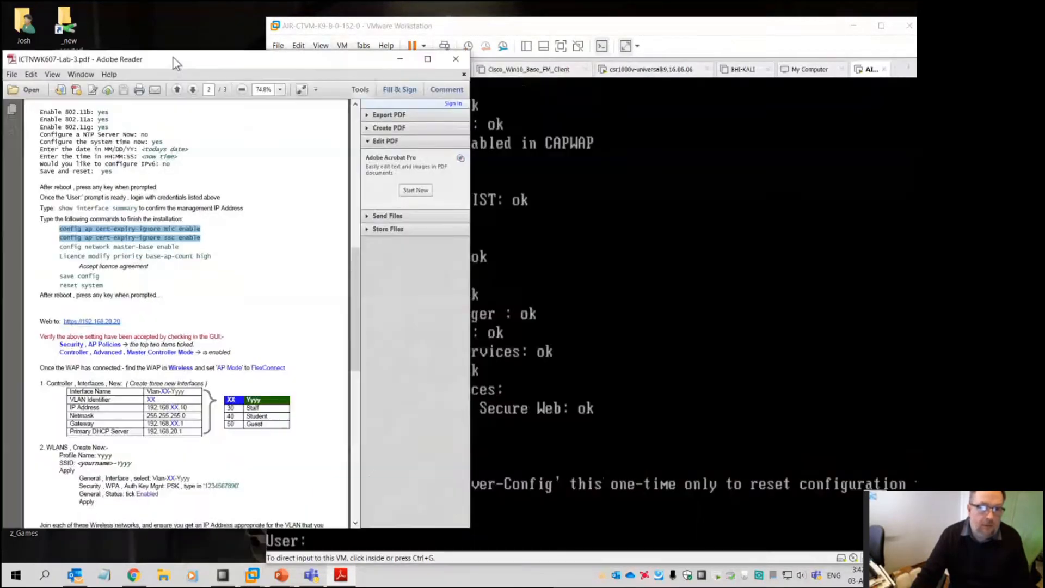
left_click(601, 211)
left_click(588, 390)
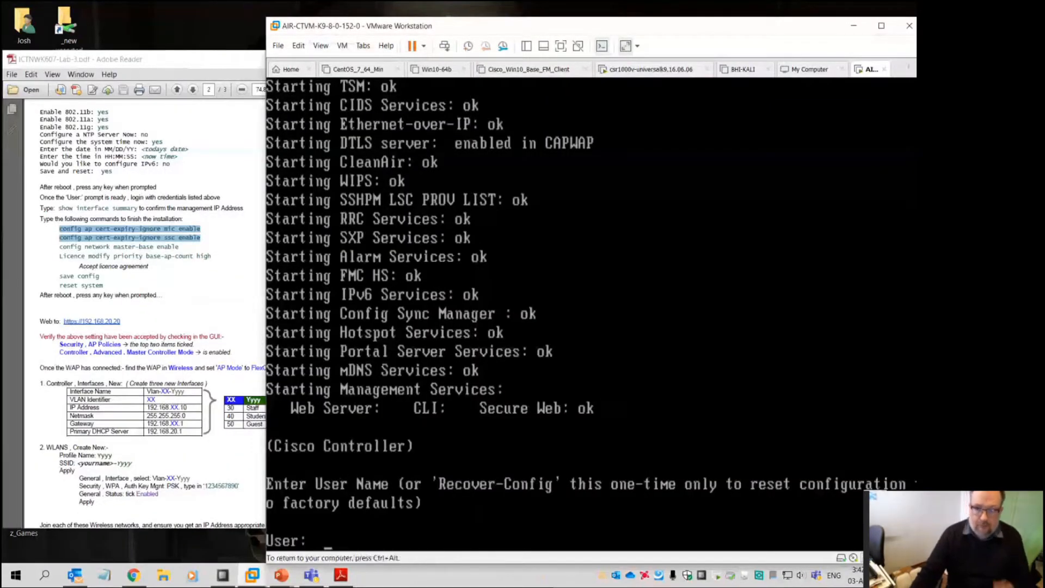
Log in to the Cisco controller as admin with its password
type("admin")
key("Return")
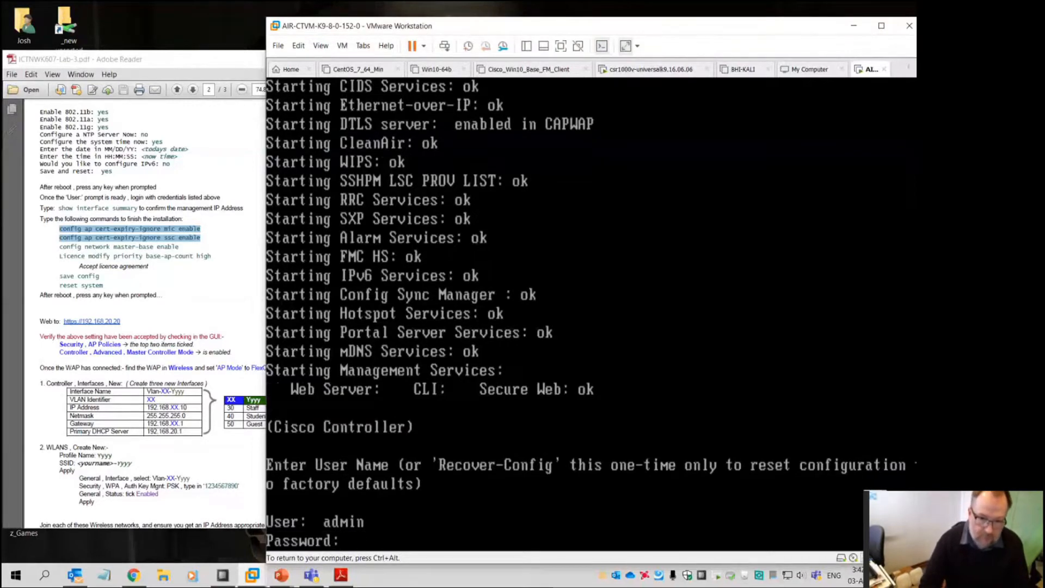
type("*********")
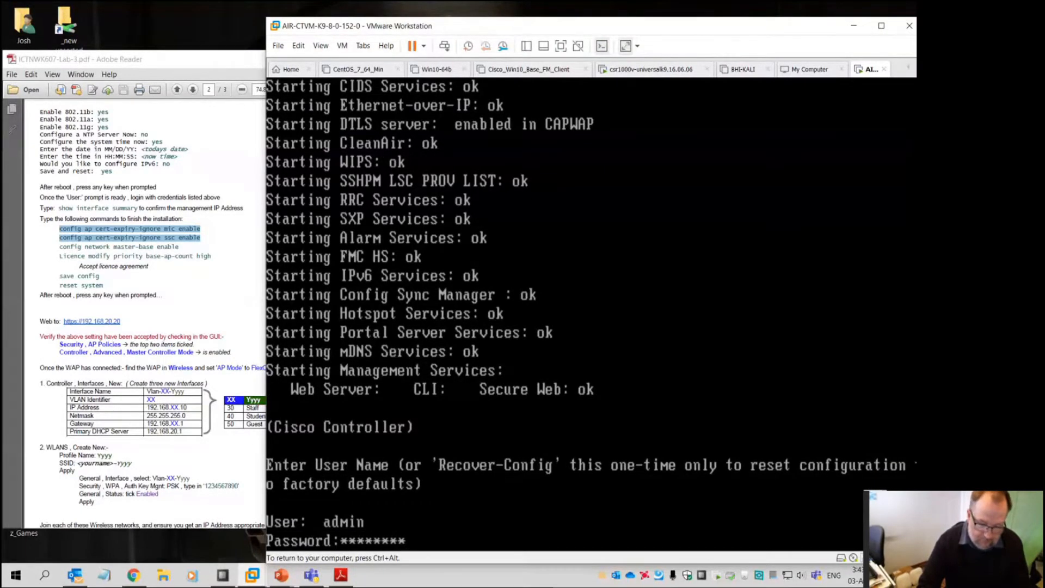
key("Return")
Ping 192.168.20.1 and confirm all three replies succeed
type("ping 4~5~3~4~")
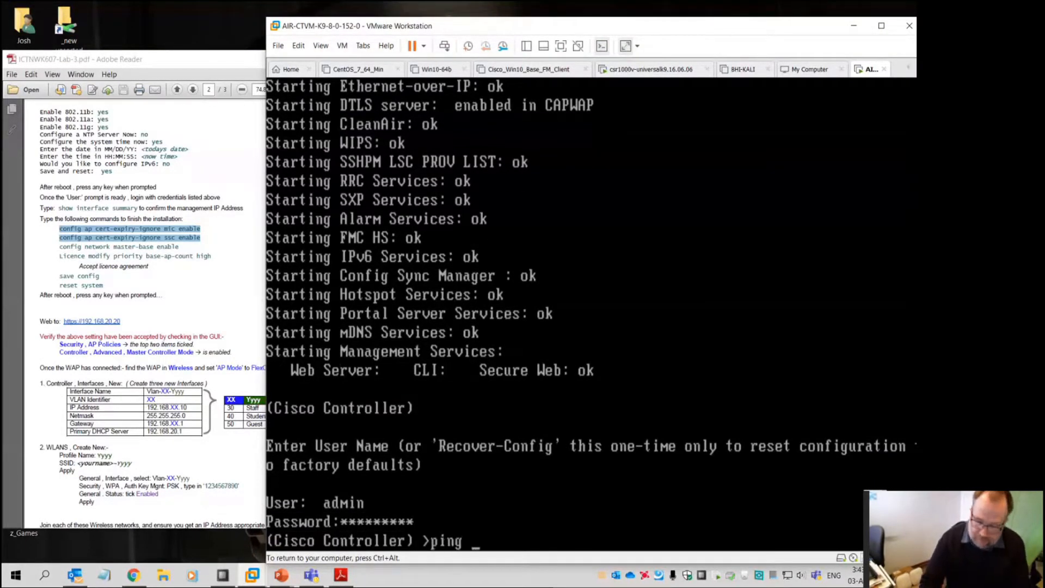
key("BackSpace")
key("BackSpace")
key("BackSpace")
key("BackSpace")
key("BackSpace")
key("BackSpace")
key("BackSpace")
key("BackSpace")
key("BackSpace")
key("BackSpace")
key("BackSpace")
key("BackSpace")
key("BackSpace")
type("ping 192.168.20.1")
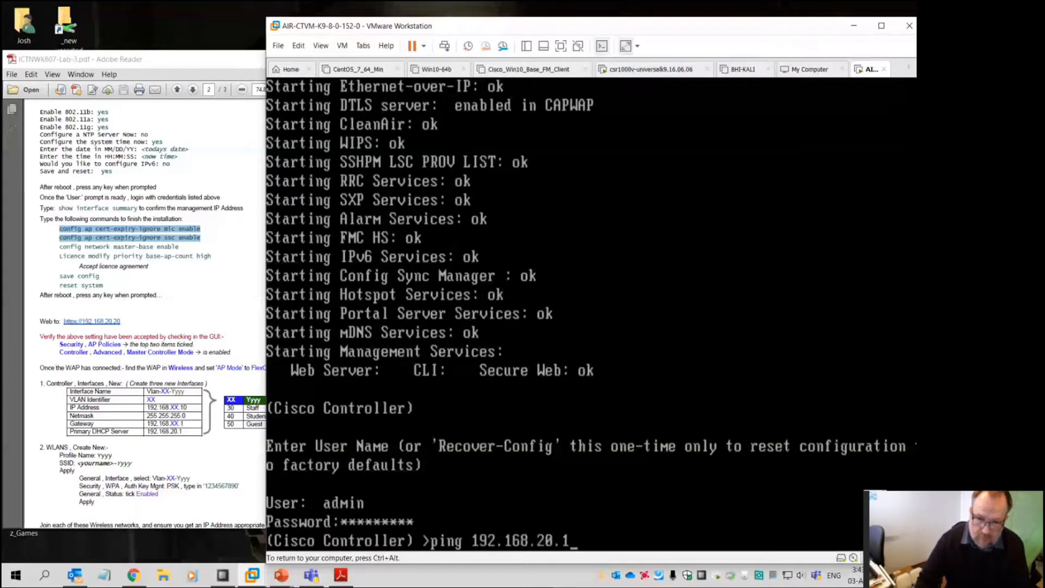
key("Return")
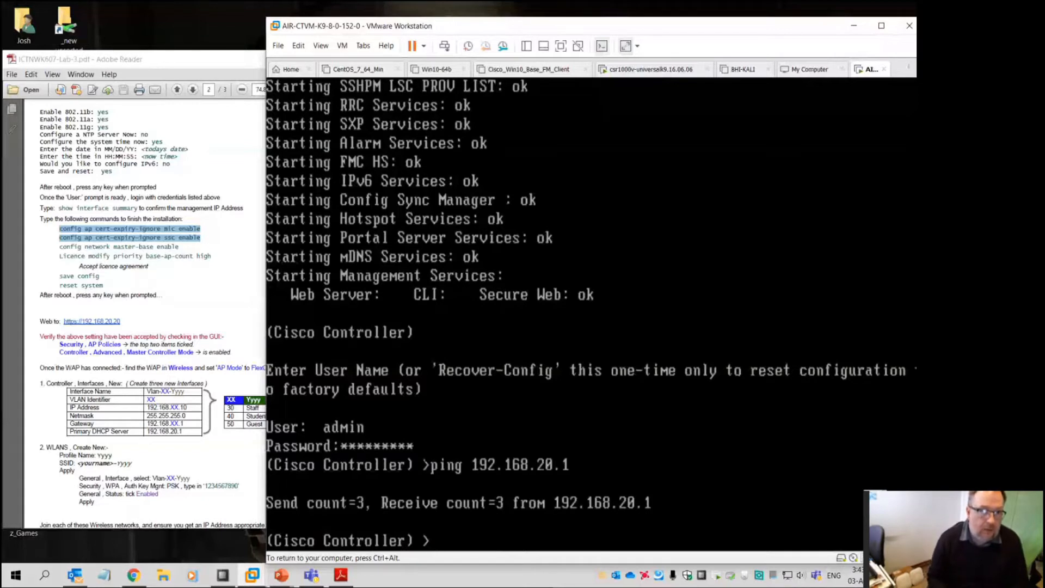
Run 'show interface summary' to list the interfaces, with management at 192.168.20.20
type("show interface sau")
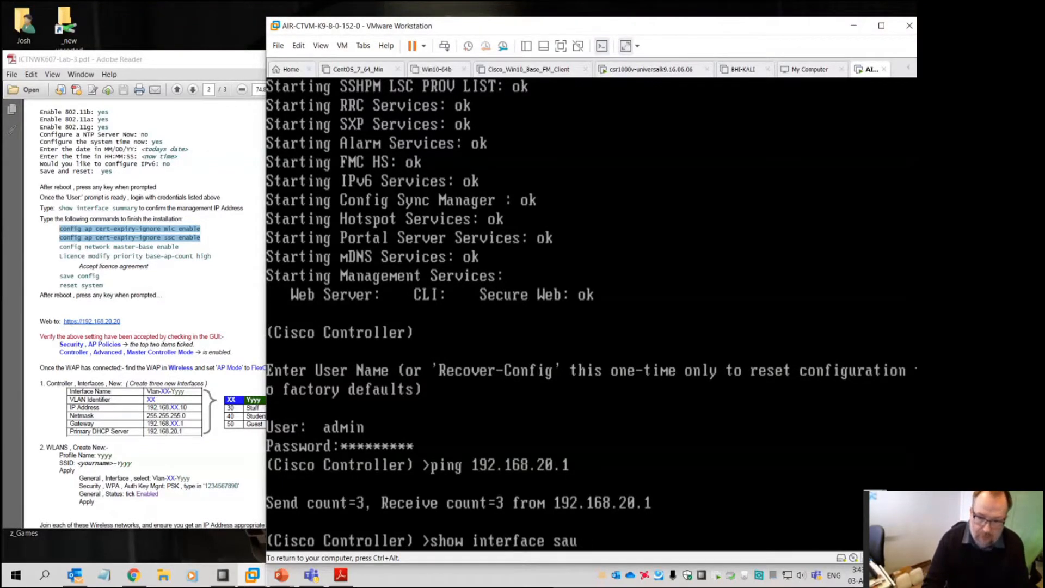
key("BackSpace")
key("BackSpace")
type("um")
key("Return")
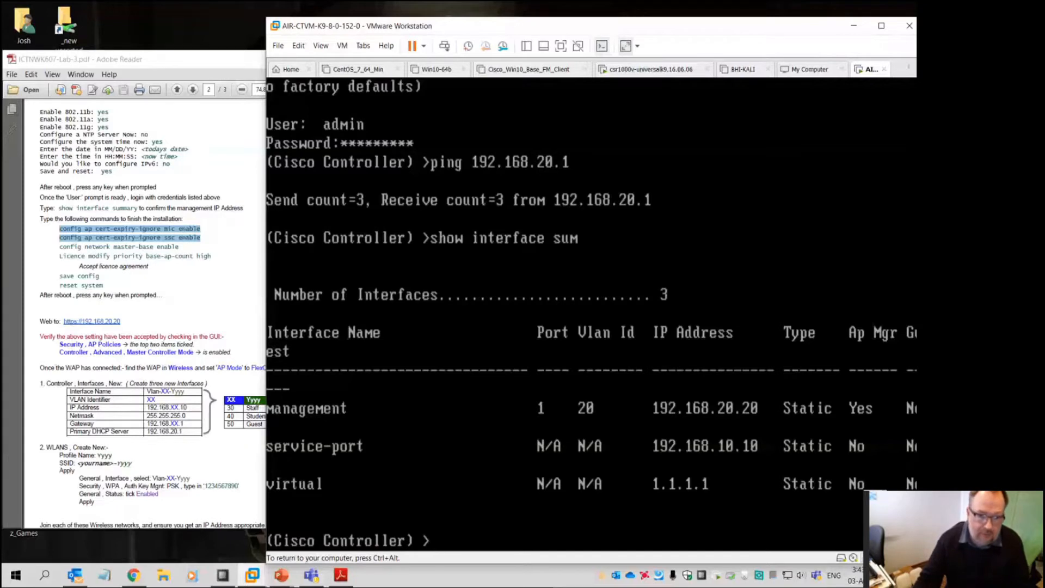
key("ctrl+alt")
Run 'config ap cert-expiry-ignore mic enable' to ignore expired MIC certificates
left_click_drag(527, 31, 473, 22)
left_click(531, 448)
type("conft")
key("BackSpace")
key("BackSpace")
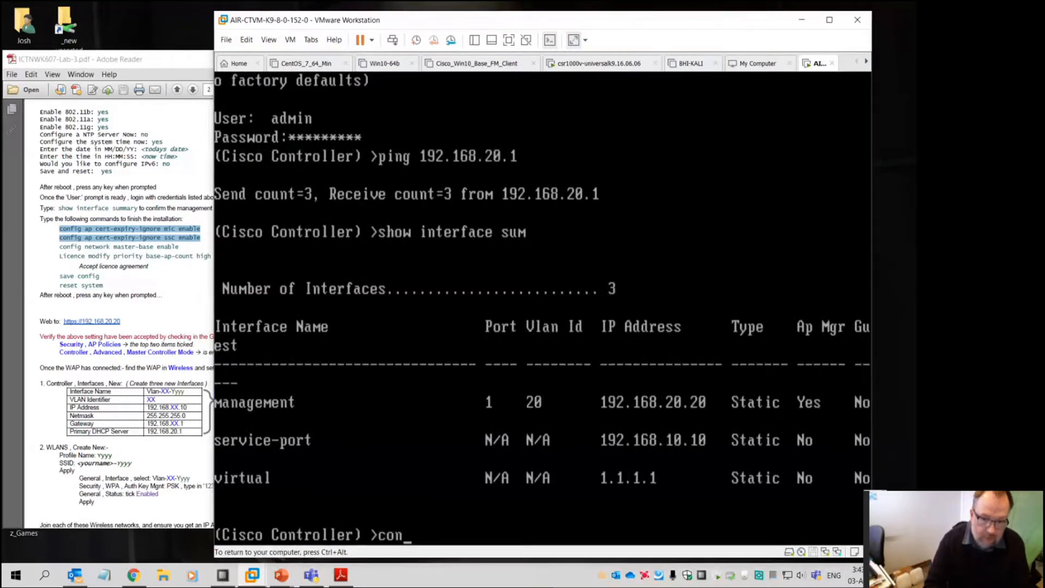
type("fu")
key("BackSpace")
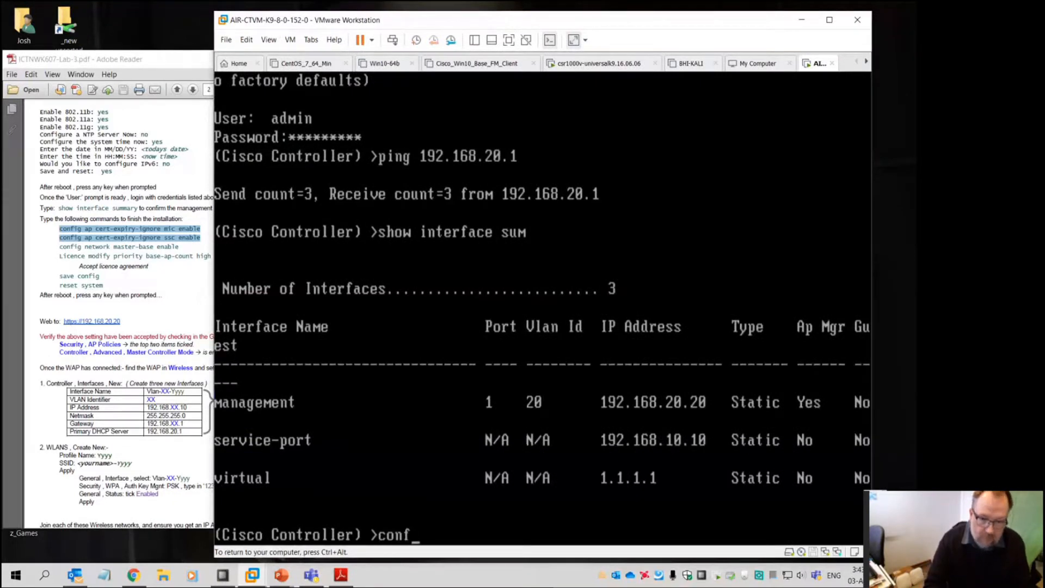
type("ig ")
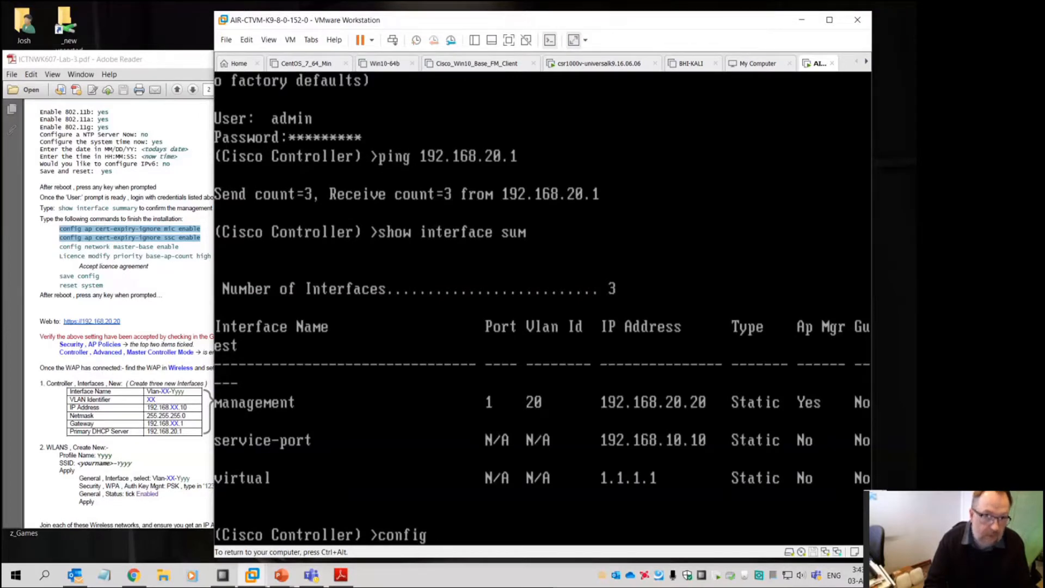
type("ap cer")
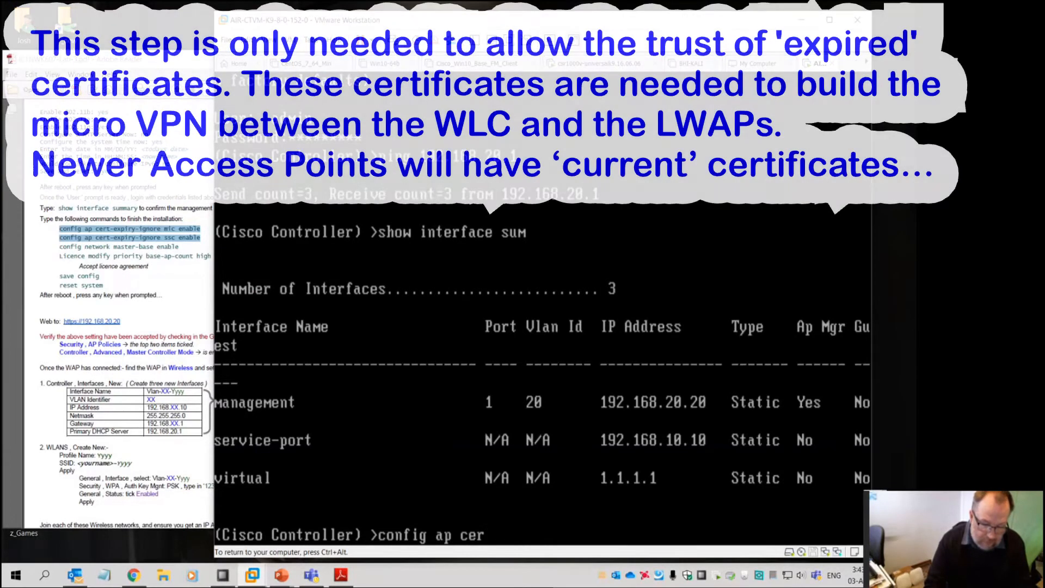
type("t-expiry-ignore mic enable")
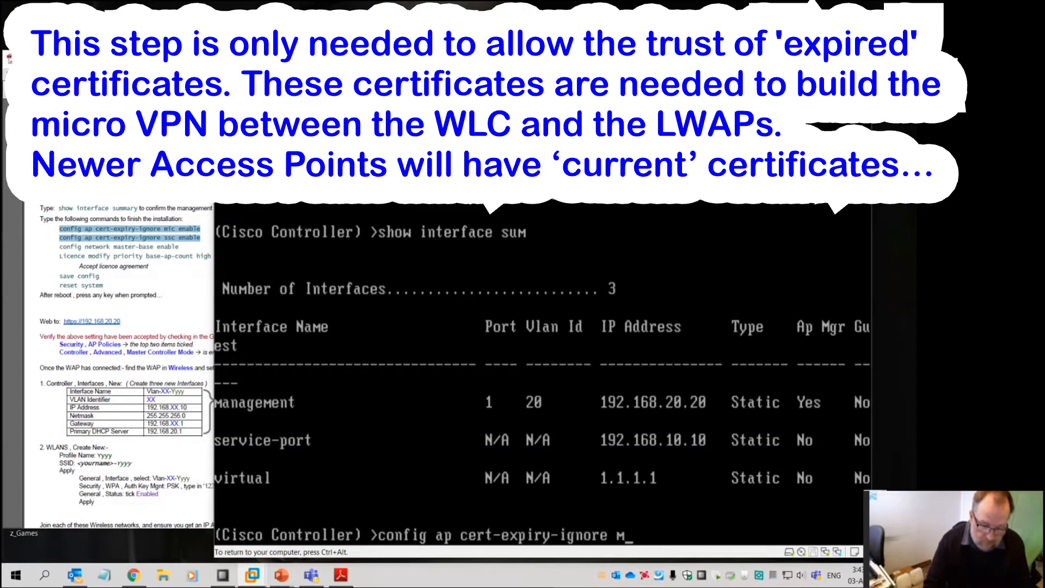
key("Return")
Run 'config ap cert-expiry-ignore ssc enable' to ignore expired SSC certificates
key("Up")
key("BackSpace")
key("BackSpace")
key("BackSpace")
key("BackSpace")
key("BackSpace")
key("BackSpace")
key("BackSpace")
key("BackSpace")
key("BackSpace")
key("BackSpace")
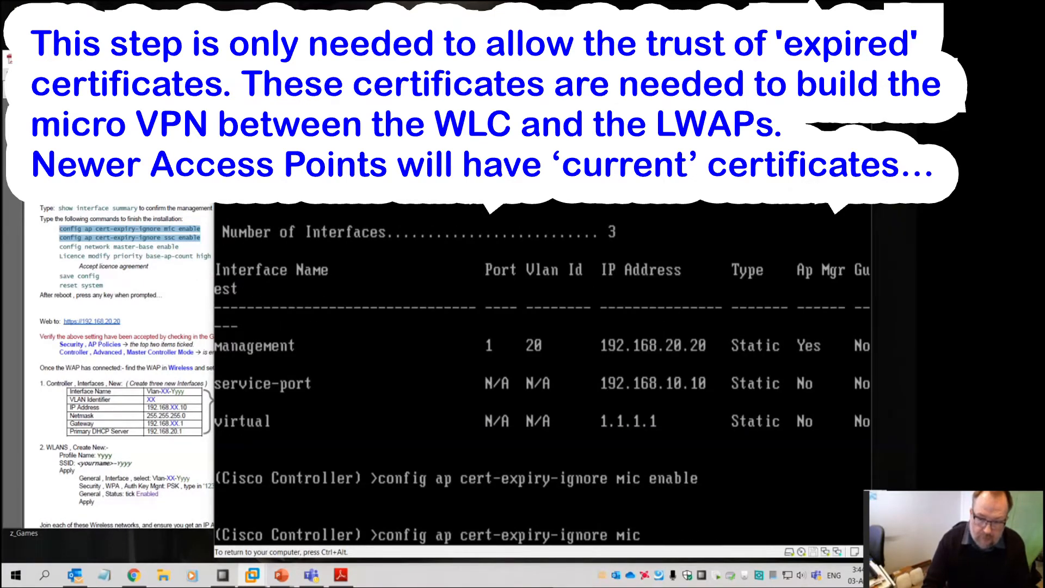
type("ssc enable")
key("Return")
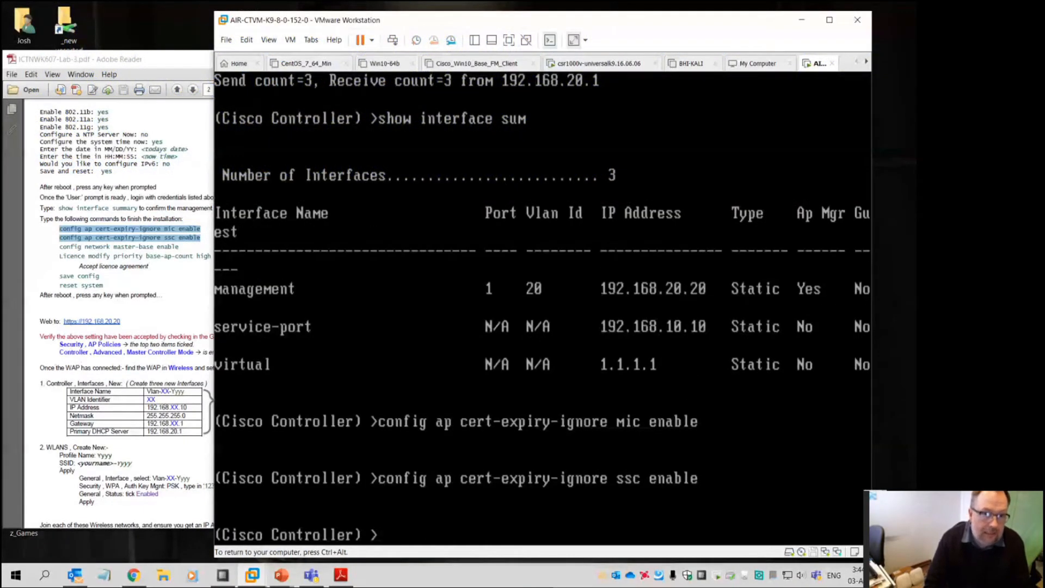
Enable network master-base with 'config network master-base enable'
type("config ")
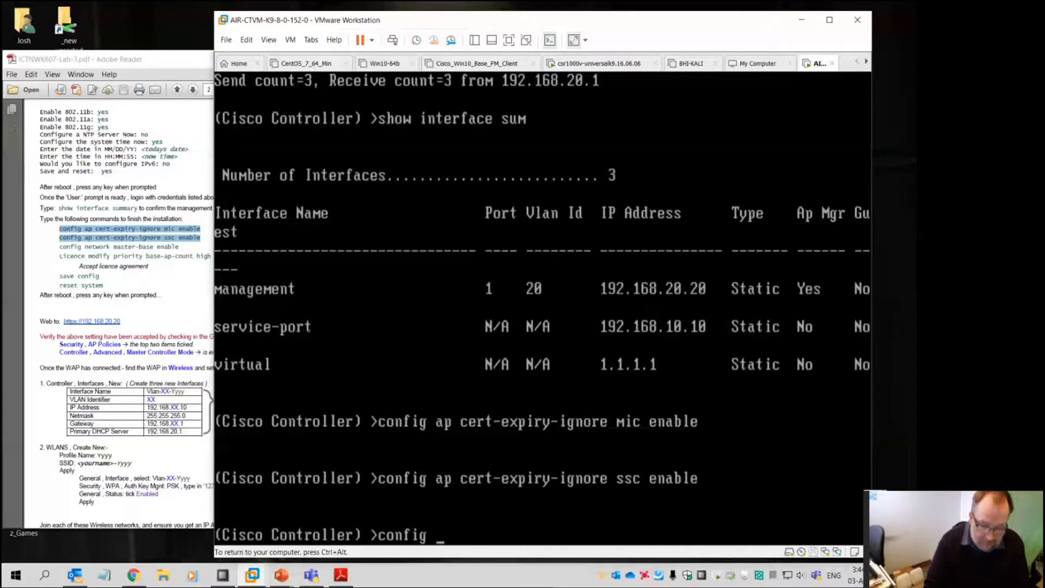
type("net?")
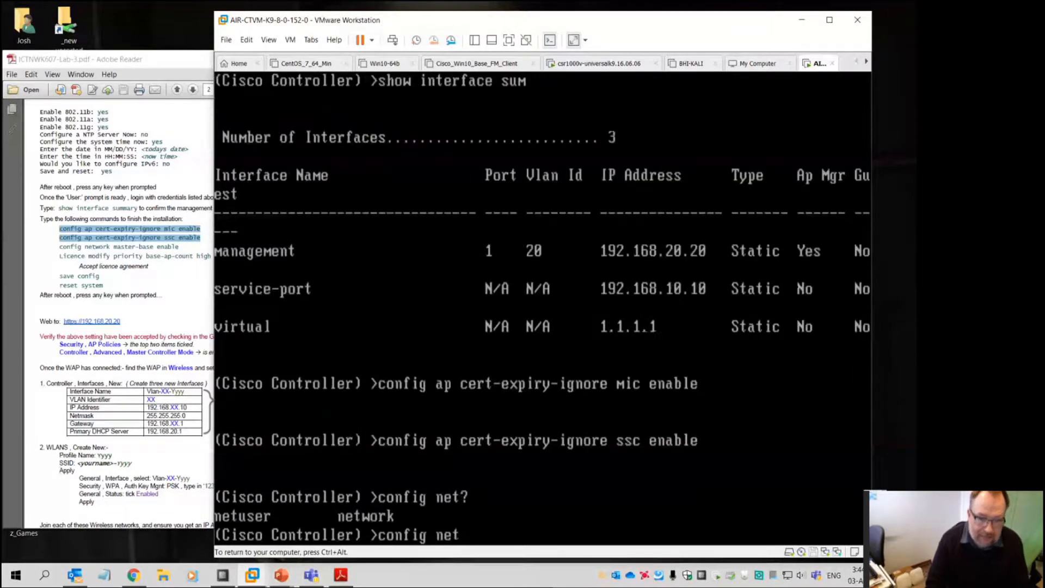
type("work mat")
key("BackSpace")
key("BackSpace")
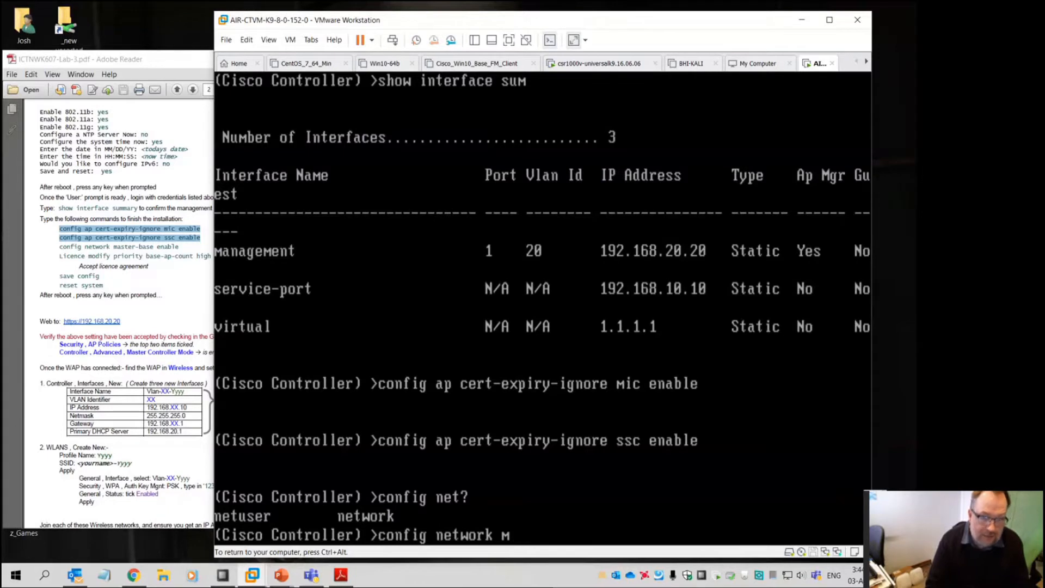
type("ast")
key("Tab")
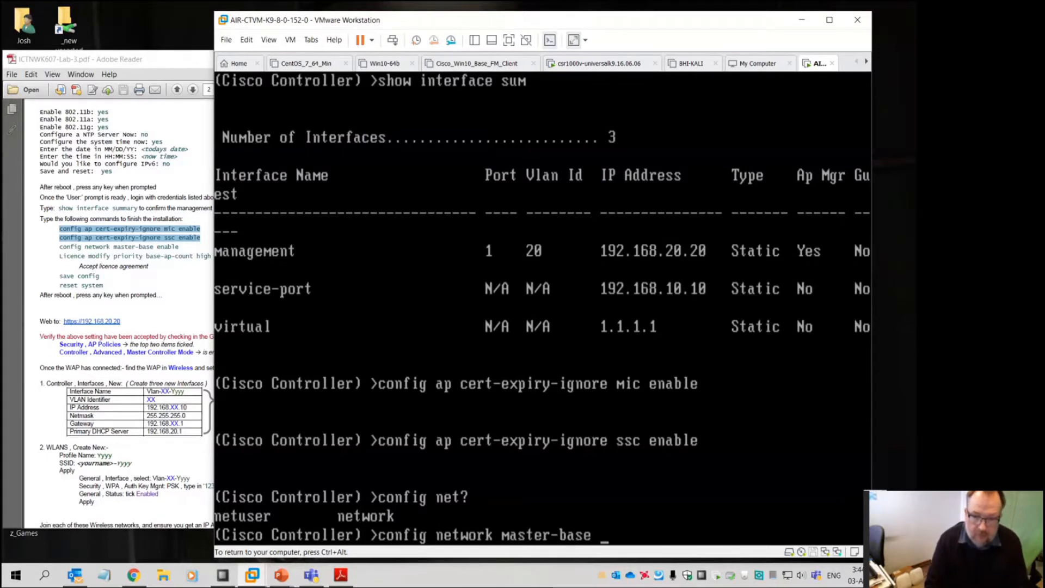
type("enable")
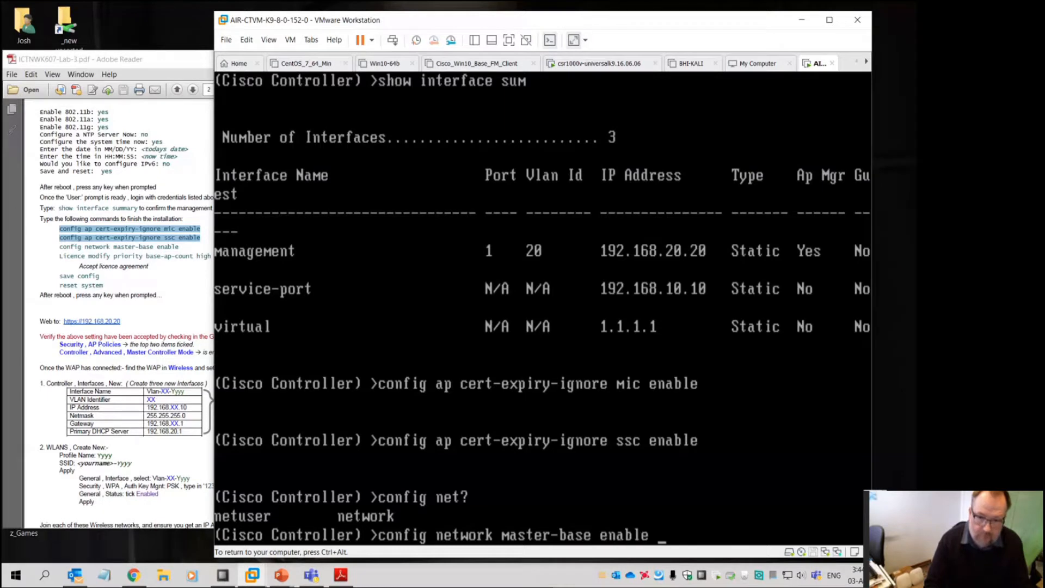
key("Return")
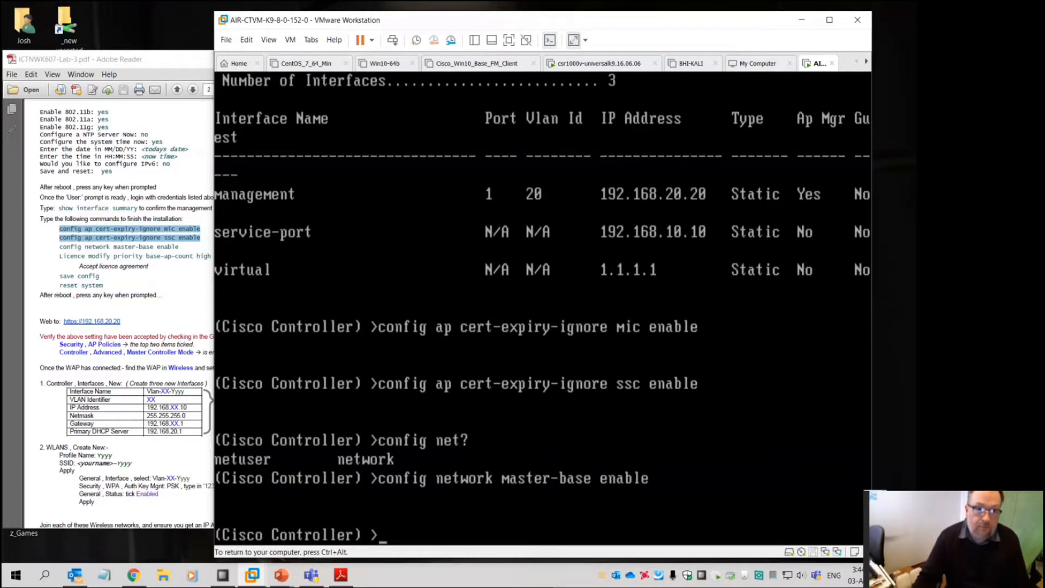
Check the lab sheet for the licence command and return focus to the controller console
left_click(176, 61)
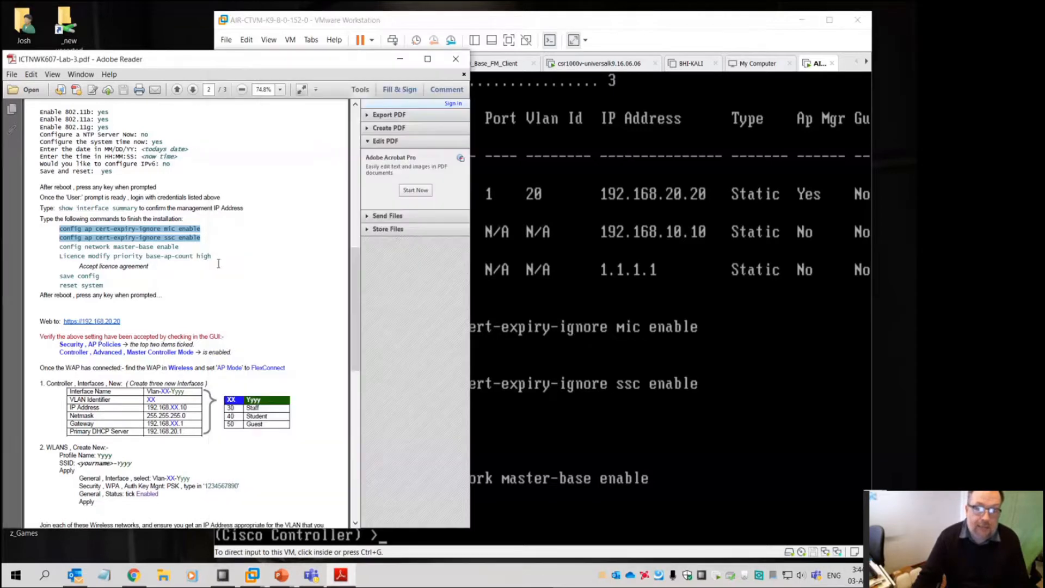
left_click(542, 327)
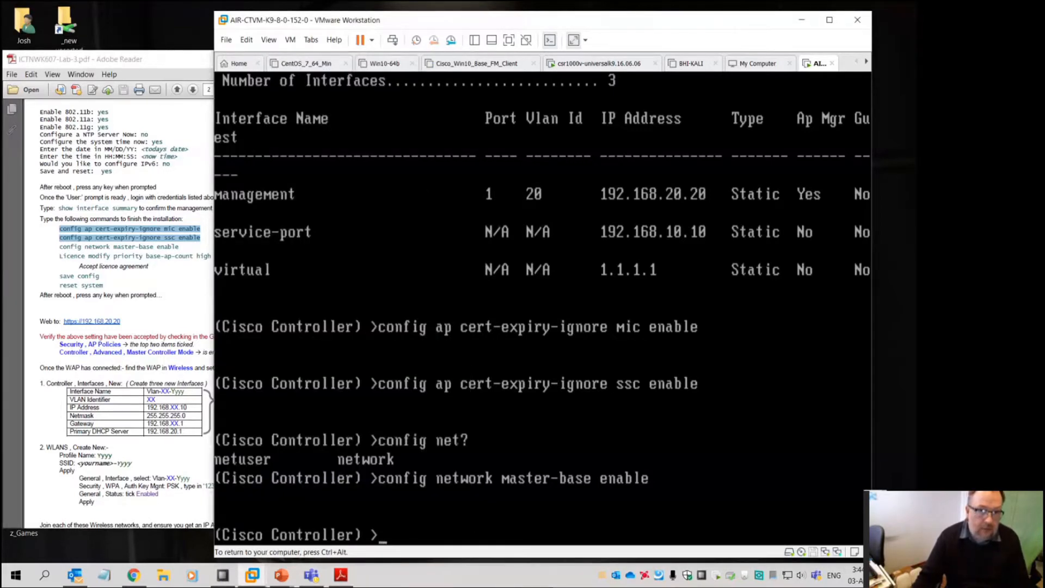
key("ctrl+alt")
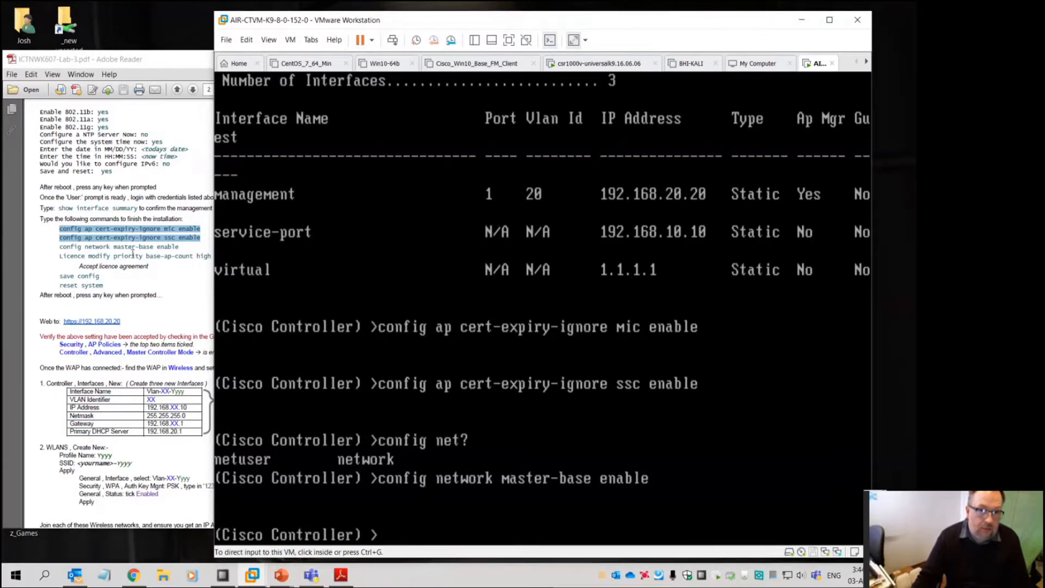
left_click(134, 255)
left_click(619, 396)
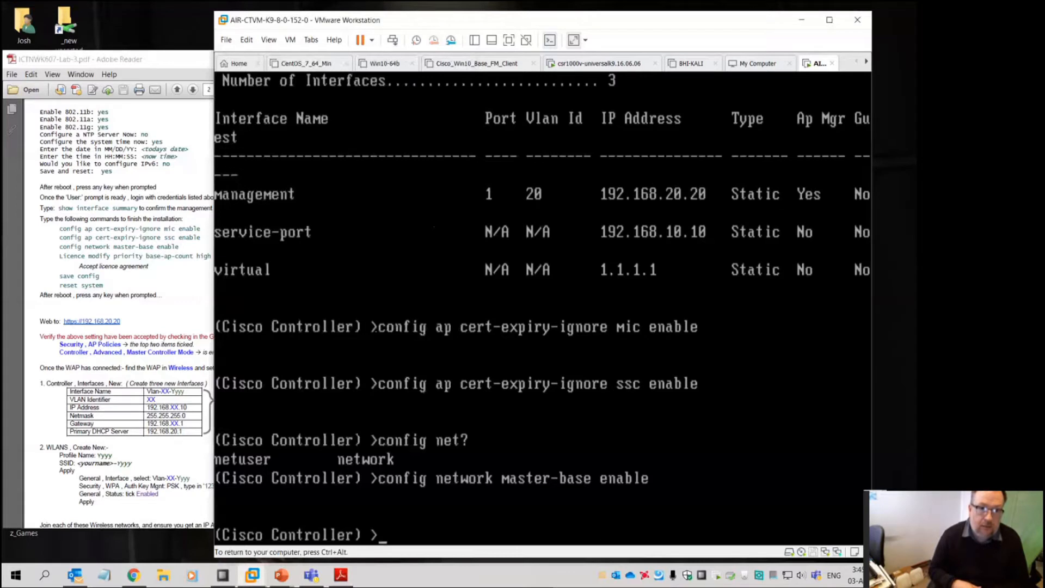
Set the base-ap-count licence priority to high and accept the licence agreement with y
type("lic")
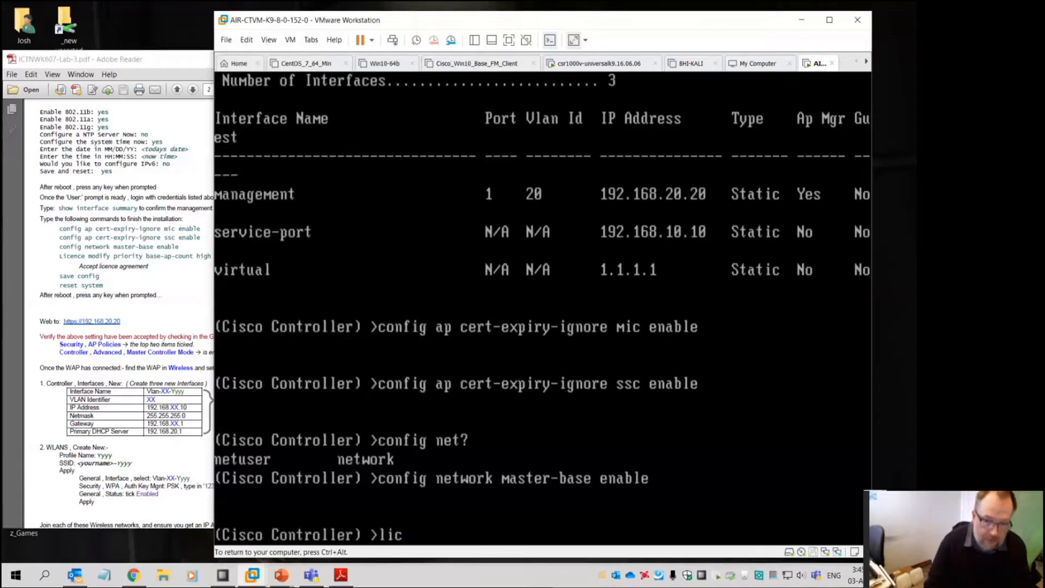
type("ense modify  priority ")
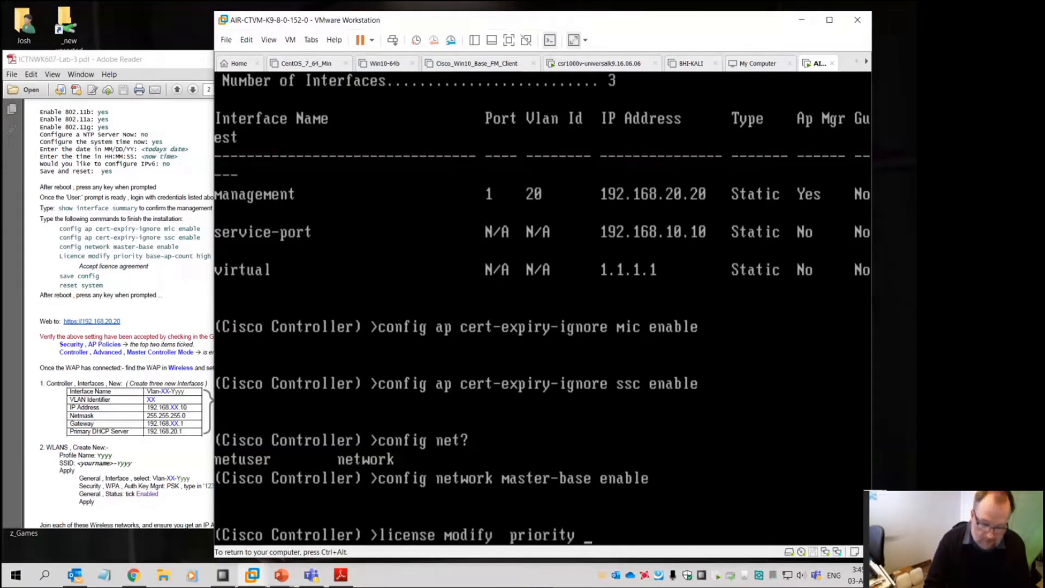
type("base-ap-cpo")
key("BackSpace")
key("BackSpace")
type("ount high")
key("Return")
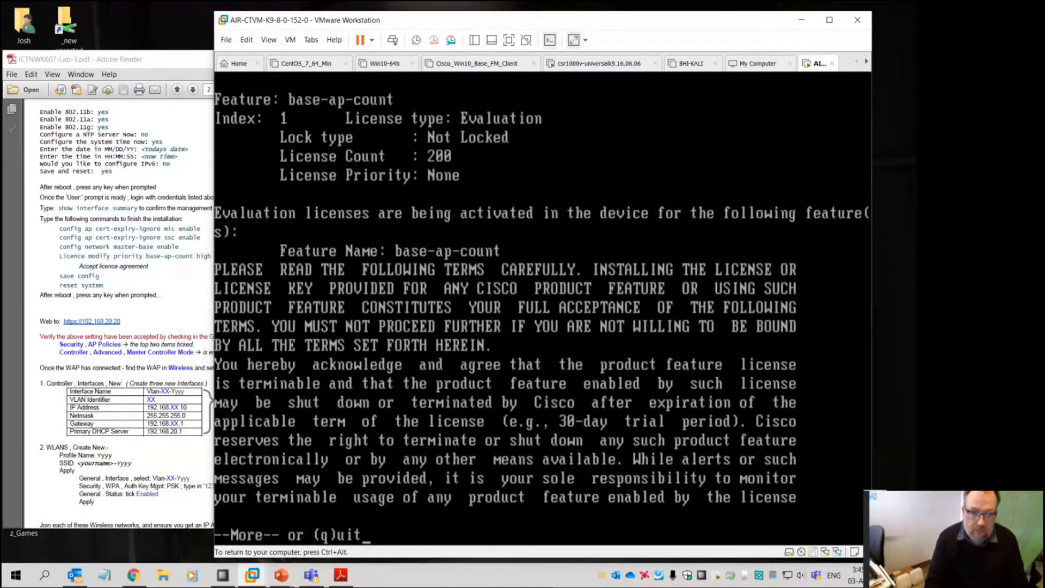
key("space")
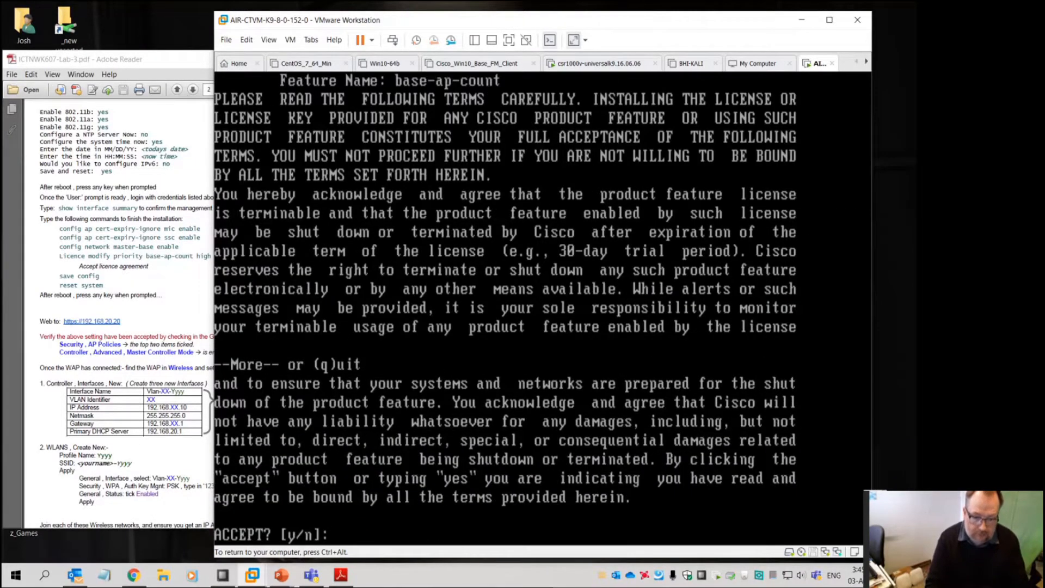
type("y")
key("Return")
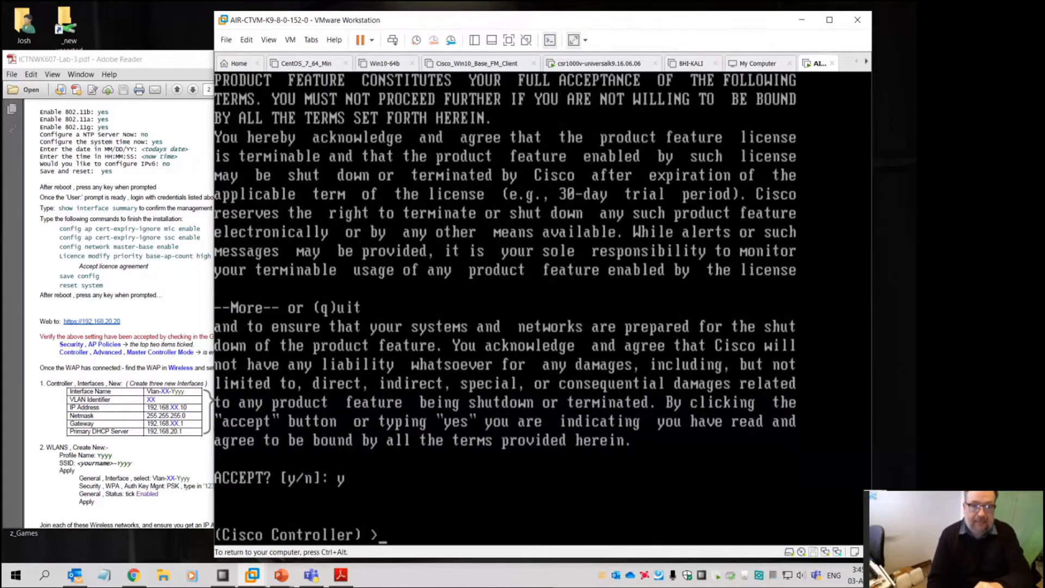
Save the controller configuration with 'save config', confirming with y
type("save")
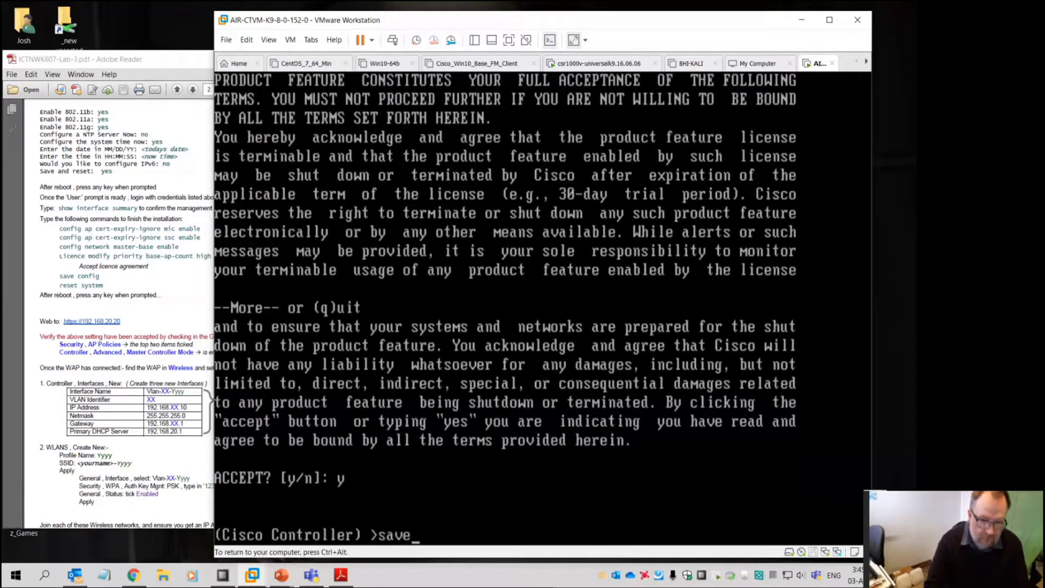
type(" config")
key("Return")
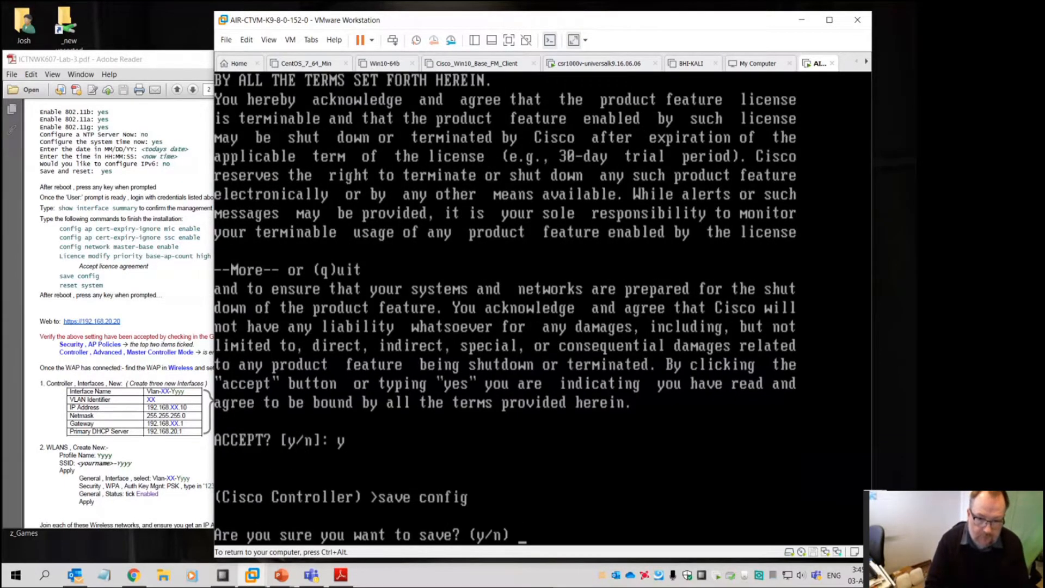
type("y")
key("Return")
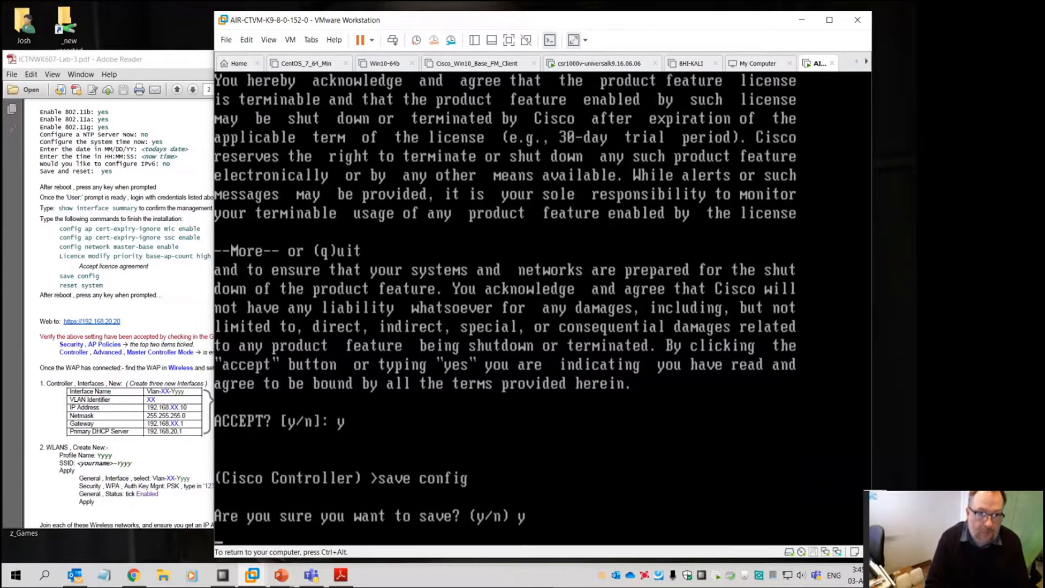
Restart the controller with 'reset system' and enter username admin after reboot
type("reset system")
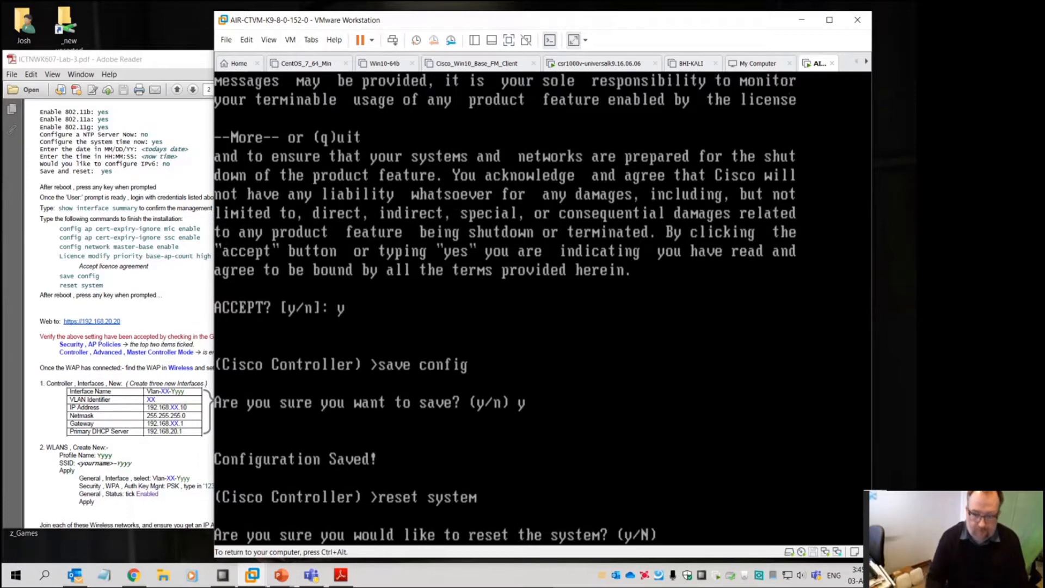
type("y")
key("Return")
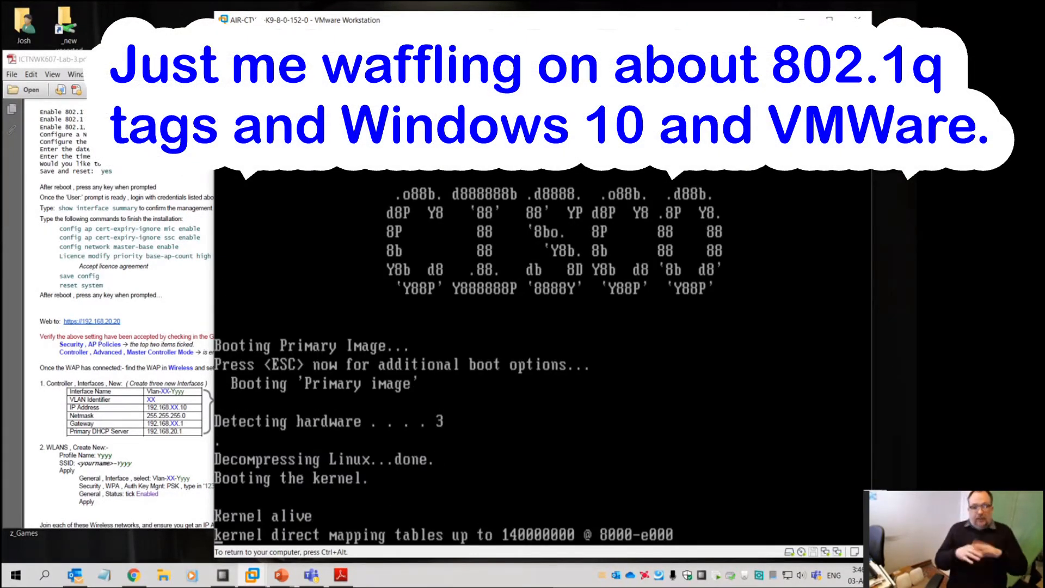
type("admin")
key("Return")
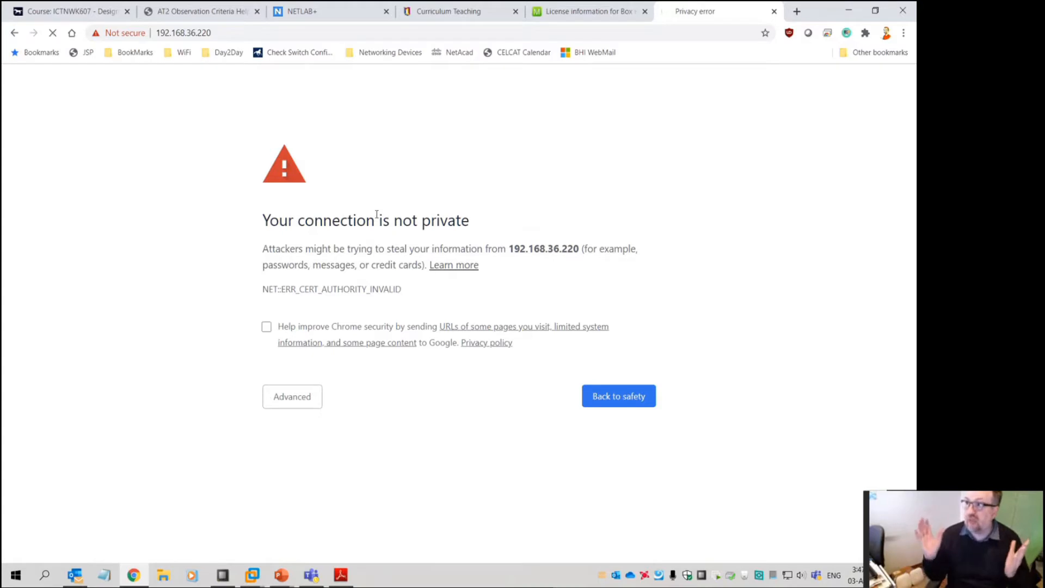
Proceed past the 192.168.36.220 certificate warning and start the WLC login
left_click_drag(263, 222, 538, 225)
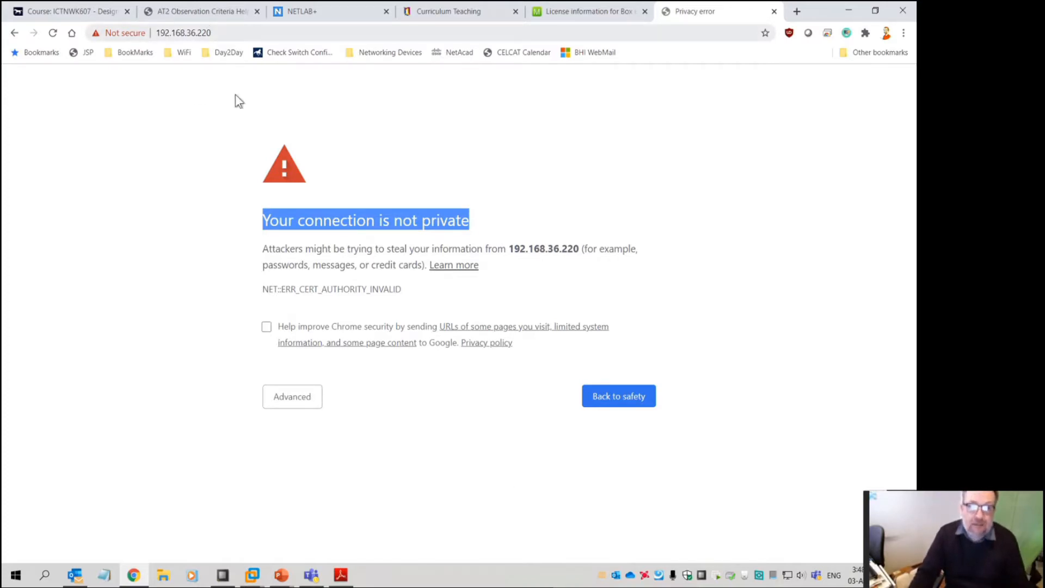
left_click(298, 397)
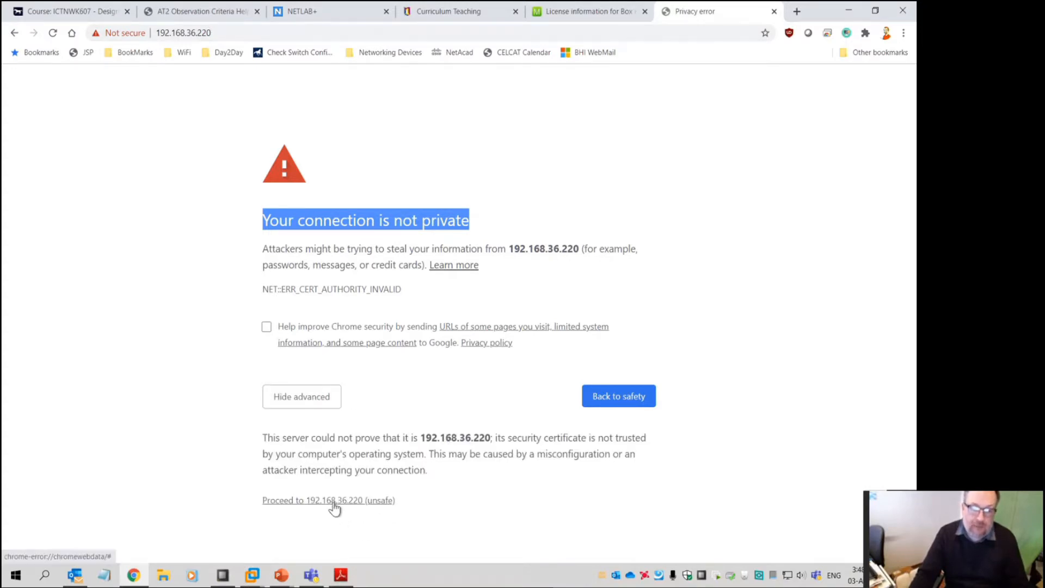
left_click(333, 502)
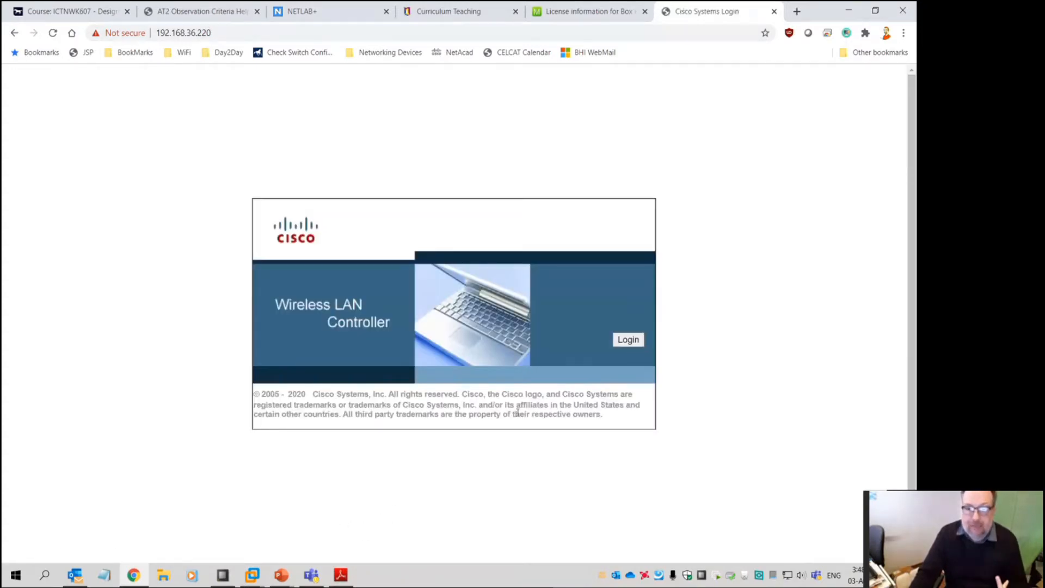
left_click(628, 340)
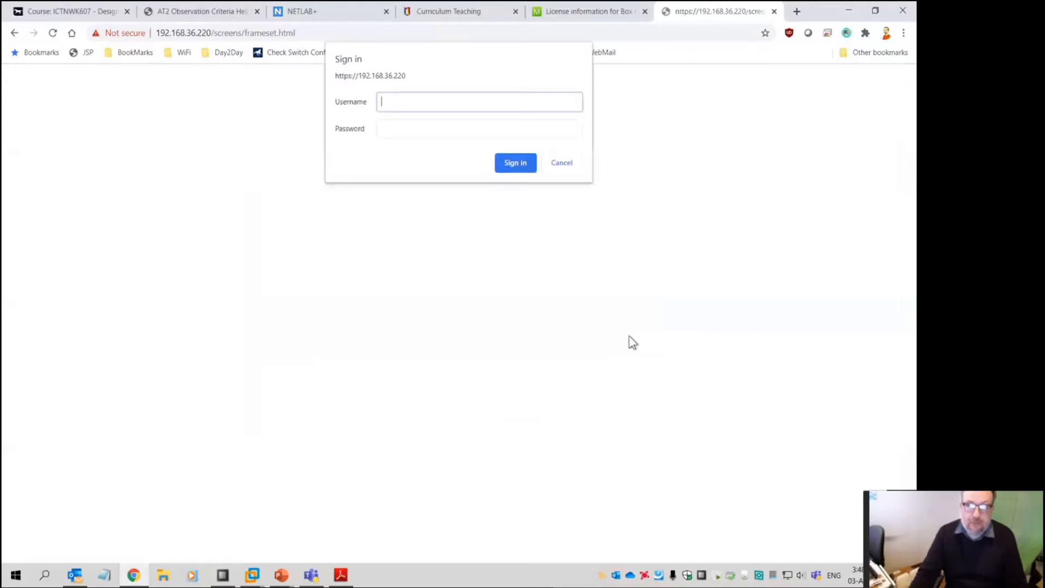
Enter the administrator password and sign in to the controller
key("Tab")
type("***")
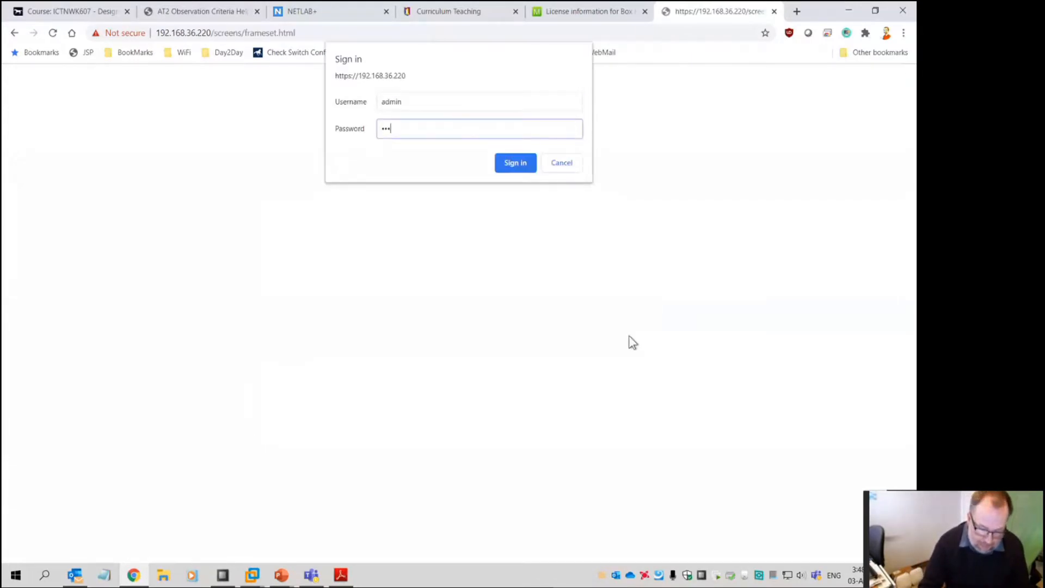
type("****")
key("Return")
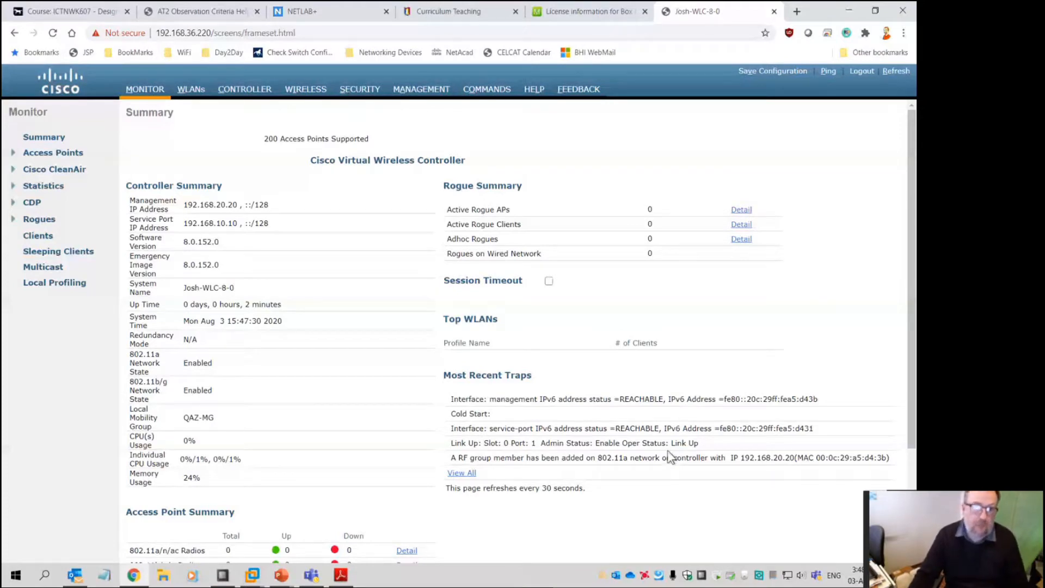
Check the lab PDF, then open the SECURITY page showing AAA General settings
left_click(341, 575)
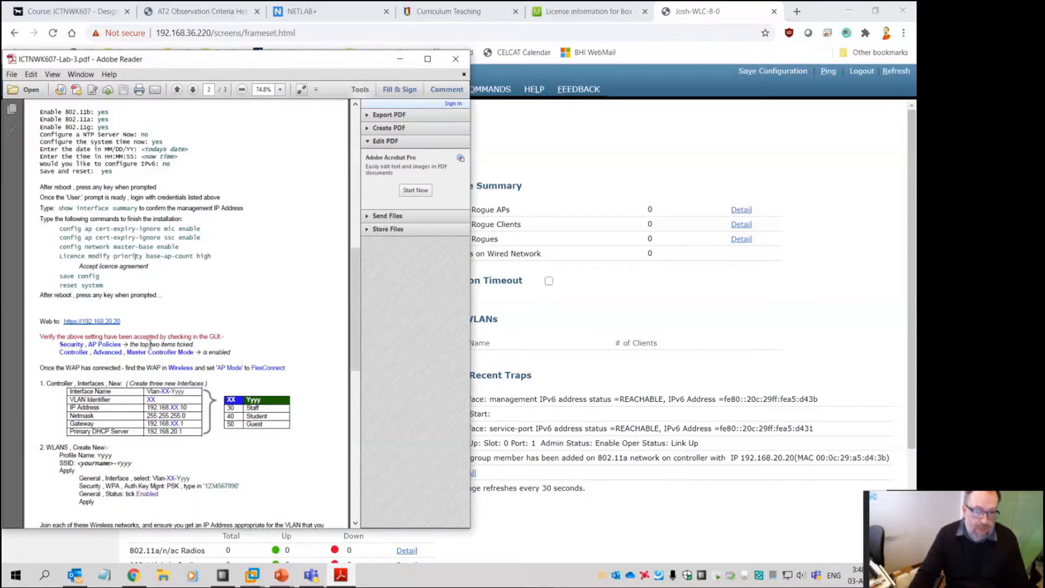
left_click(572, 345)
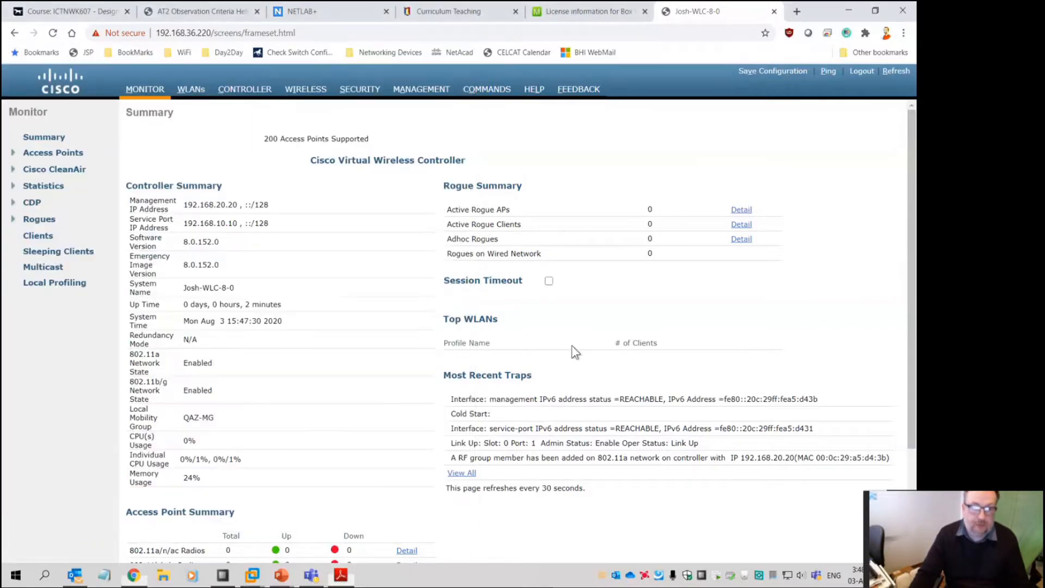
left_click(361, 91)
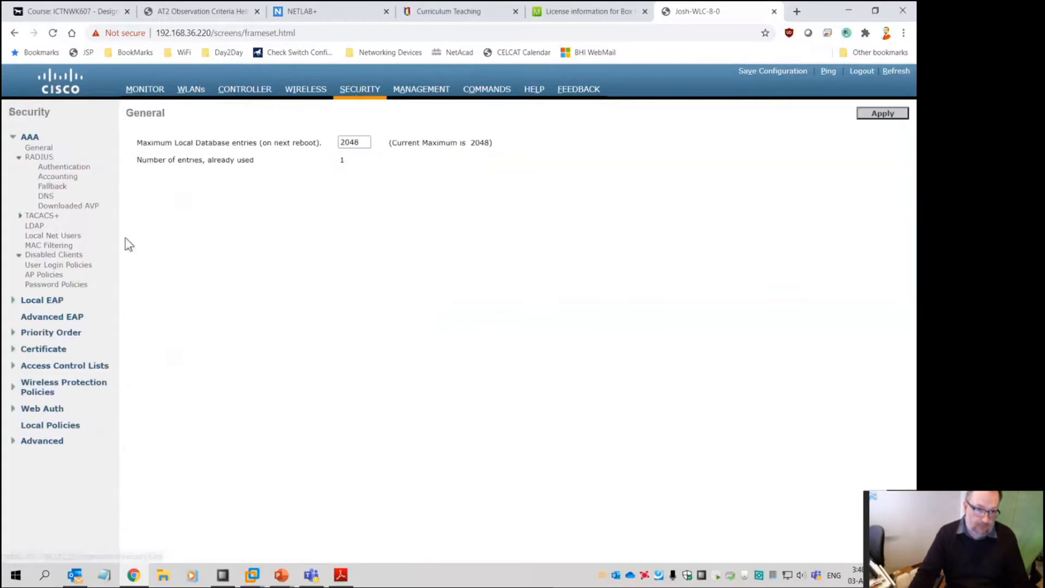
Enable SSC under Security > AAA > AP Policies and apply it
left_click(44, 274)
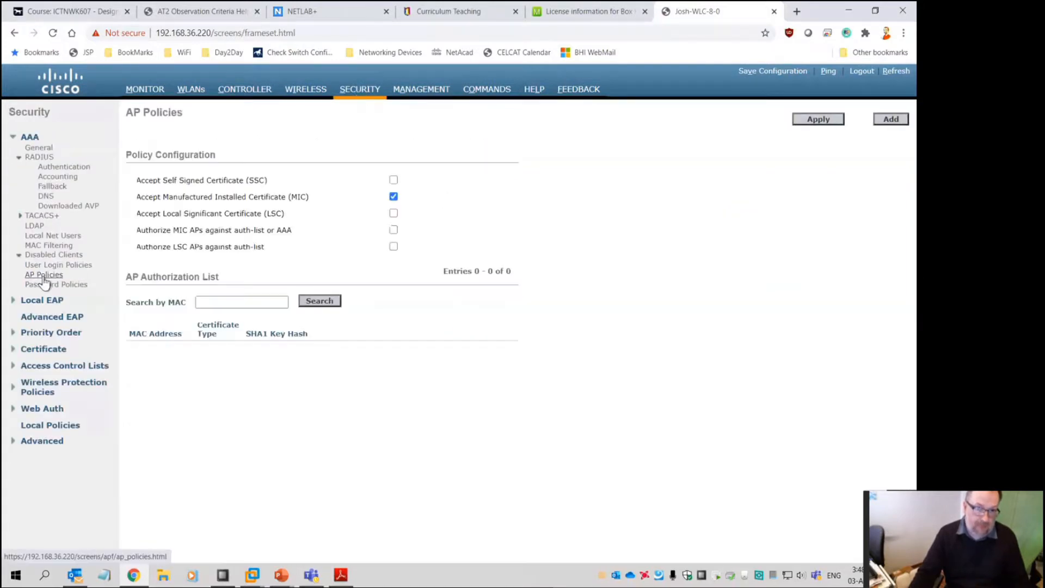
left_click(393, 180)
left_click(832, 121)
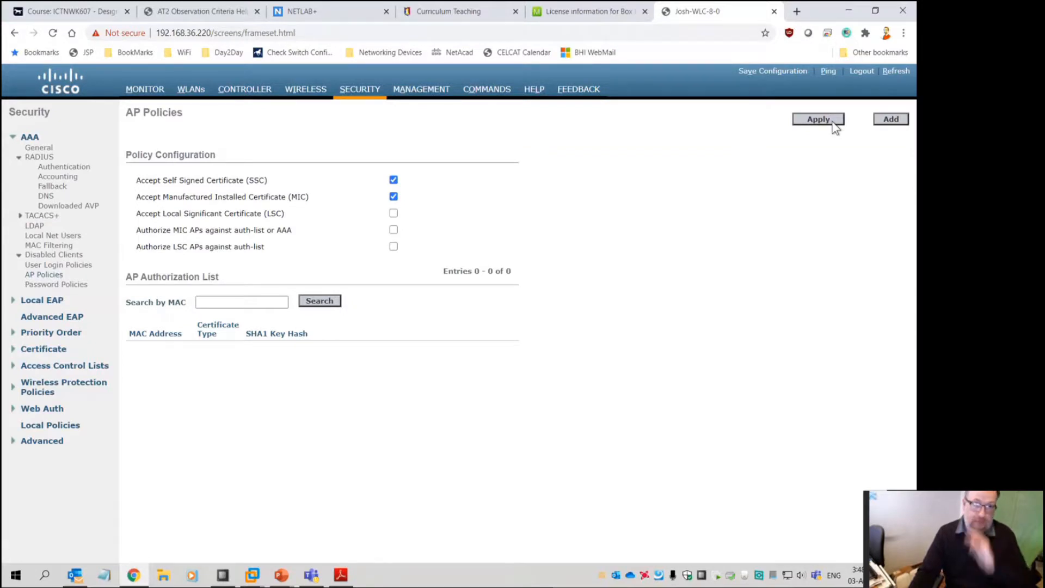
Apply Master Controller Mode under Controller > Advanced and confirm saving the configuration
left_click(340, 577)
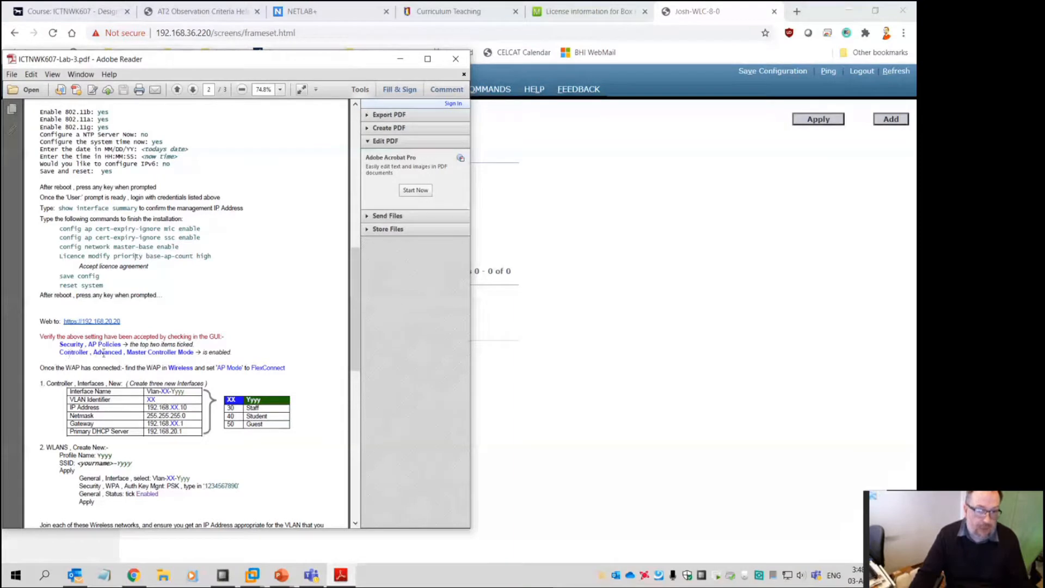
left_click(616, 369)
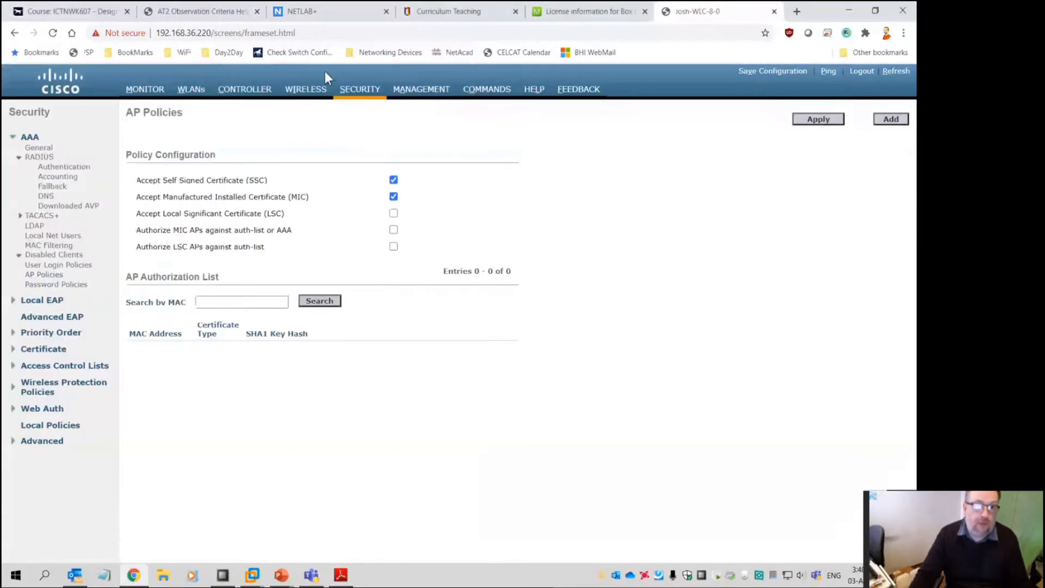
left_click(255, 94)
left_click(43, 332)
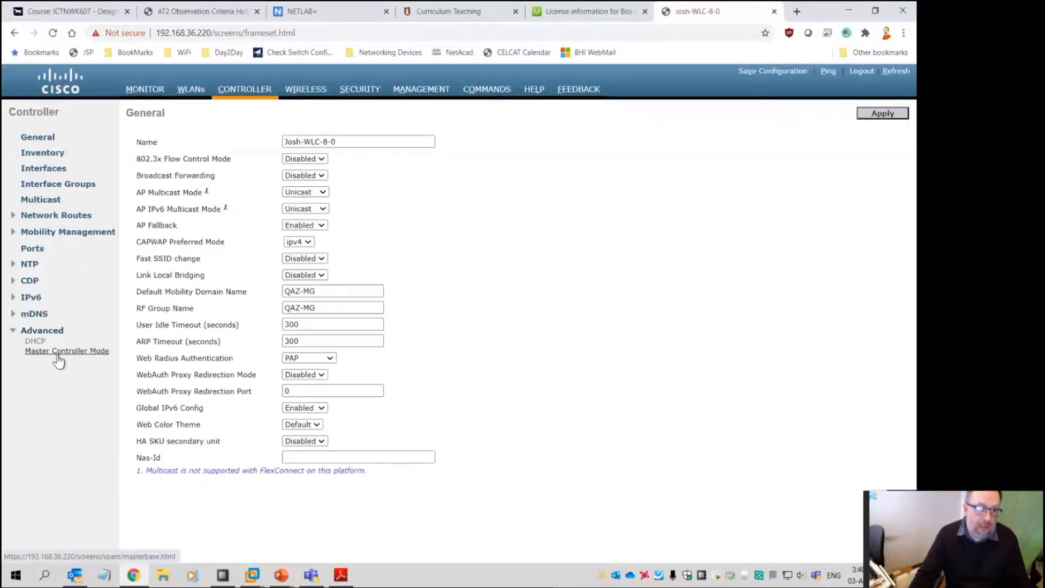
left_click(57, 351)
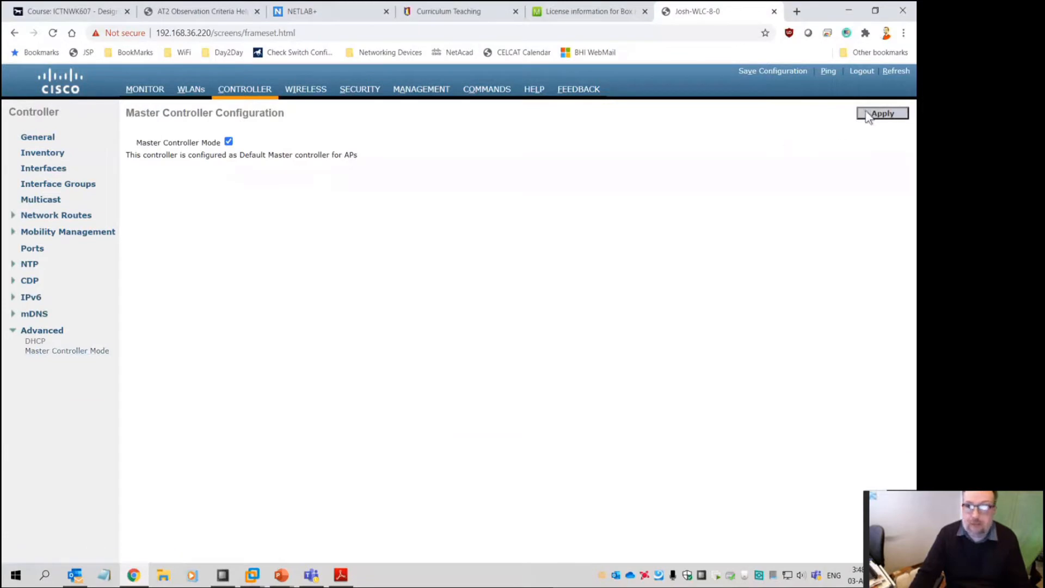
left_click(769, 77)
left_click(518, 112)
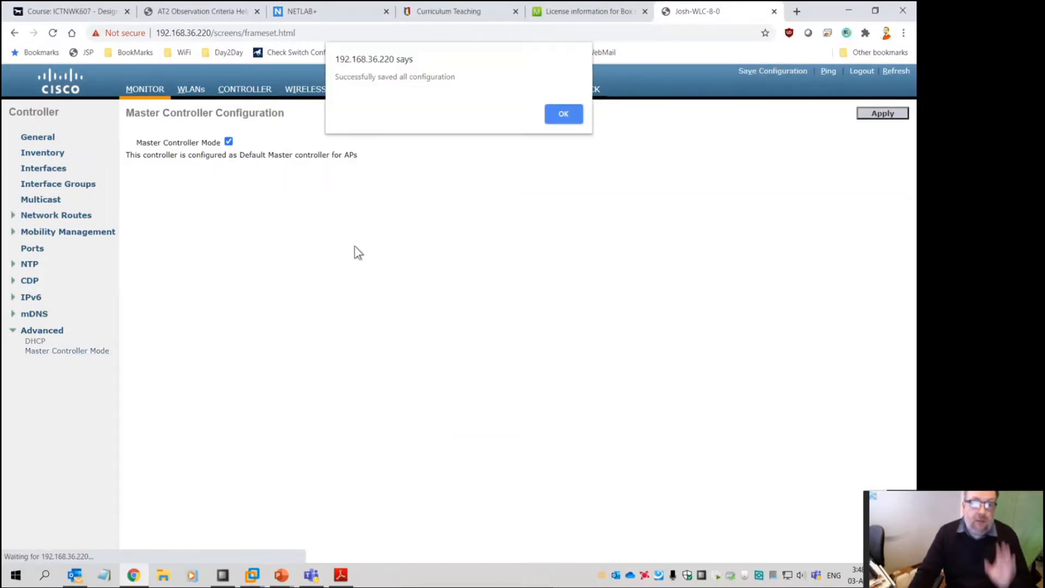
left_click(569, 119)
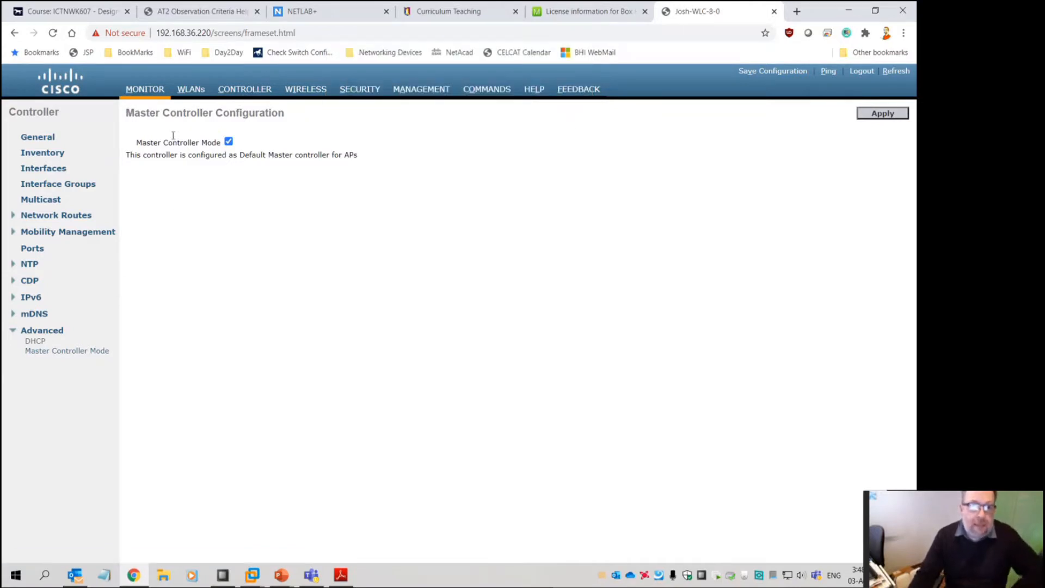
Browse the Monitor sidebar's radio, CleanAir, statistics and rogue sections, including Unclassified Rogue APs
left_click(139, 87)
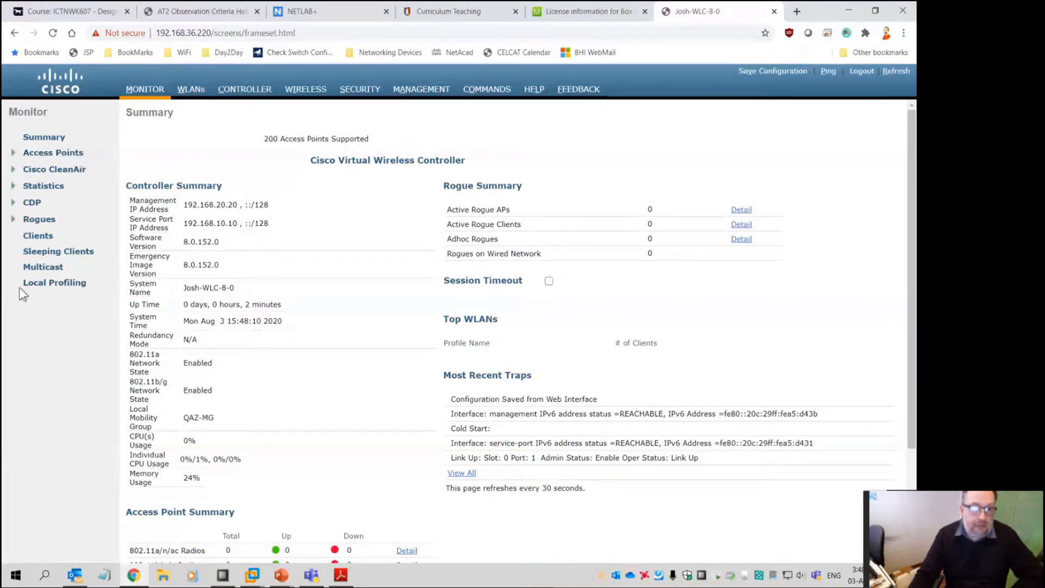
left_click(46, 153)
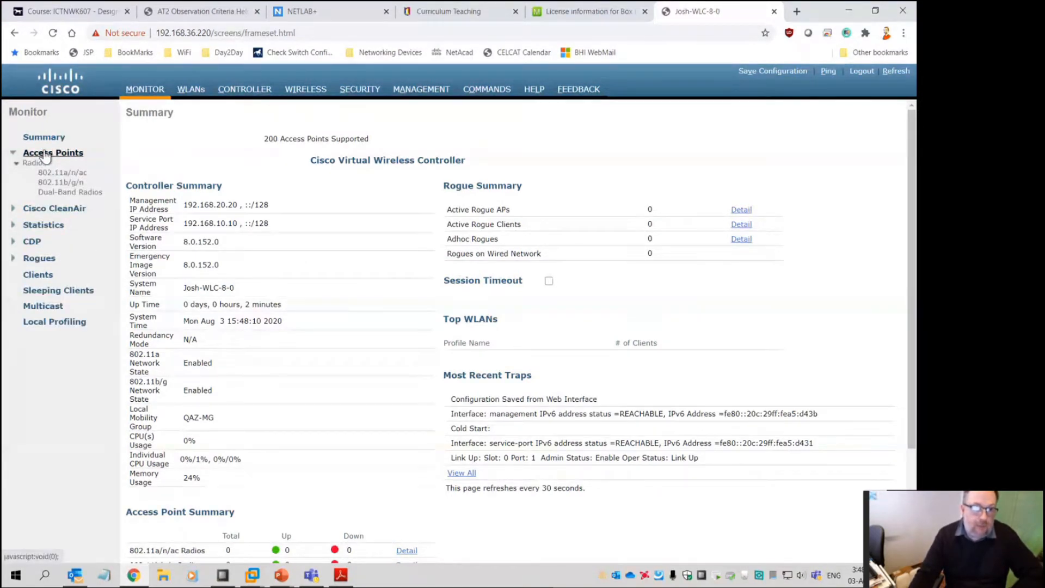
left_click(65, 209)
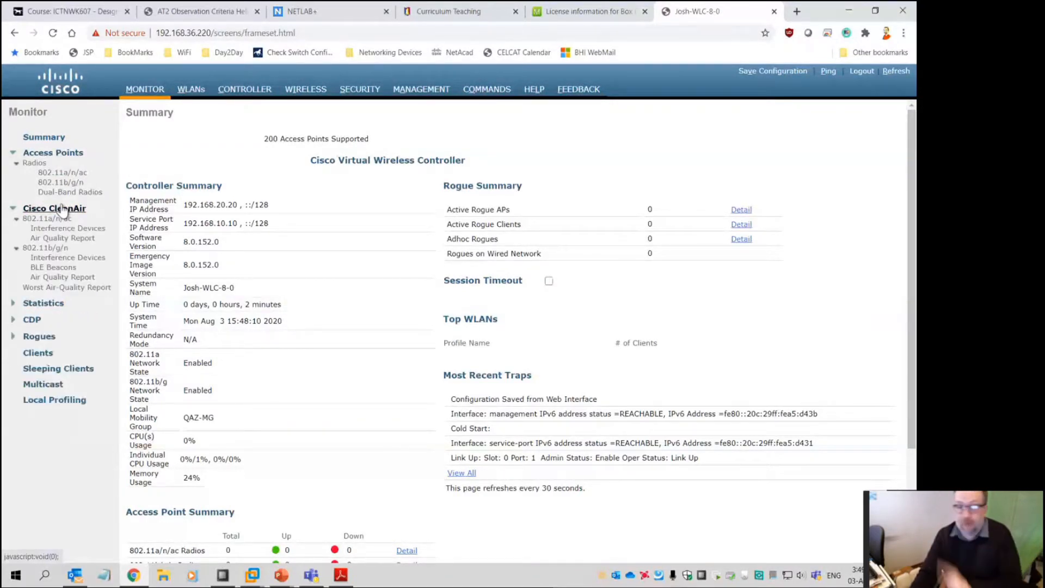
left_click(45, 303)
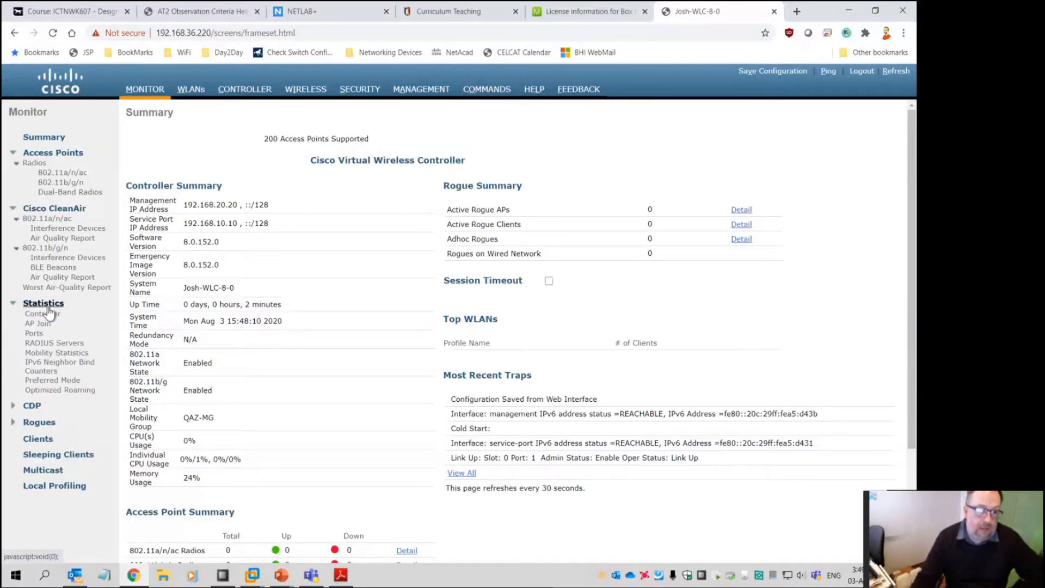
left_click(53, 428)
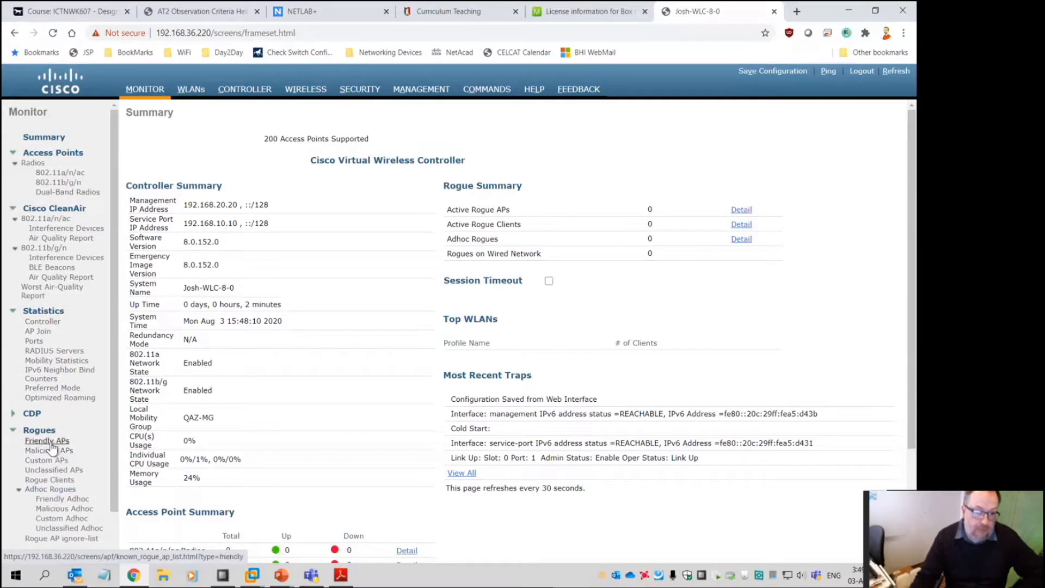
left_click(48, 454)
left_click(49, 470)
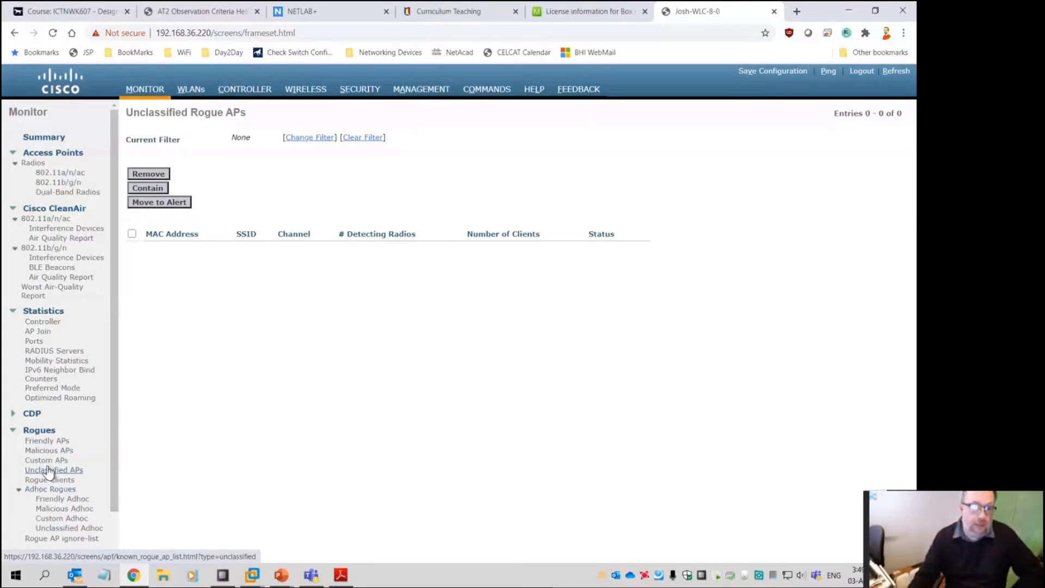
scroll(82, 476, "down", 1)
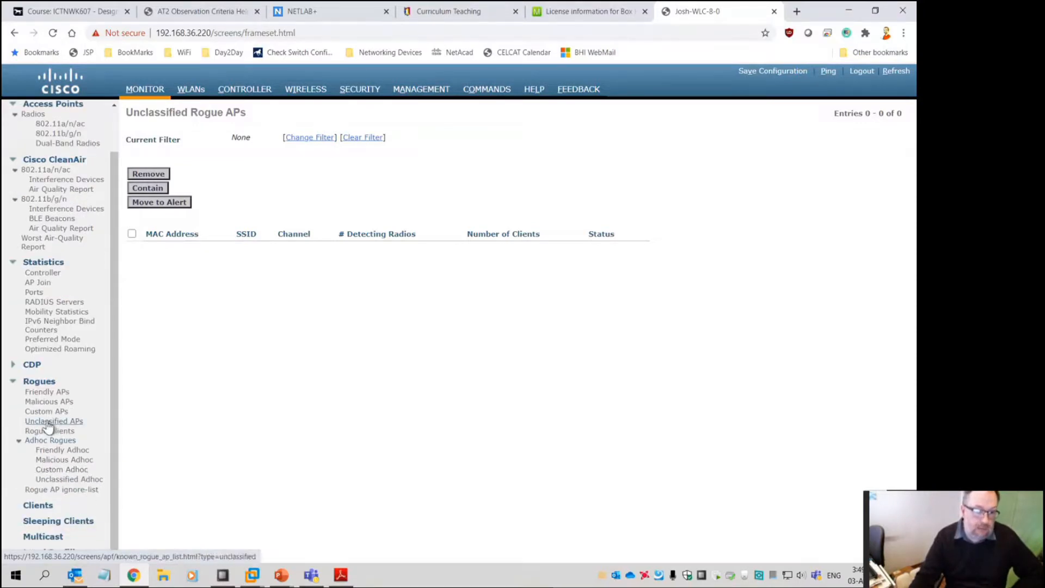
left_click(44, 382)
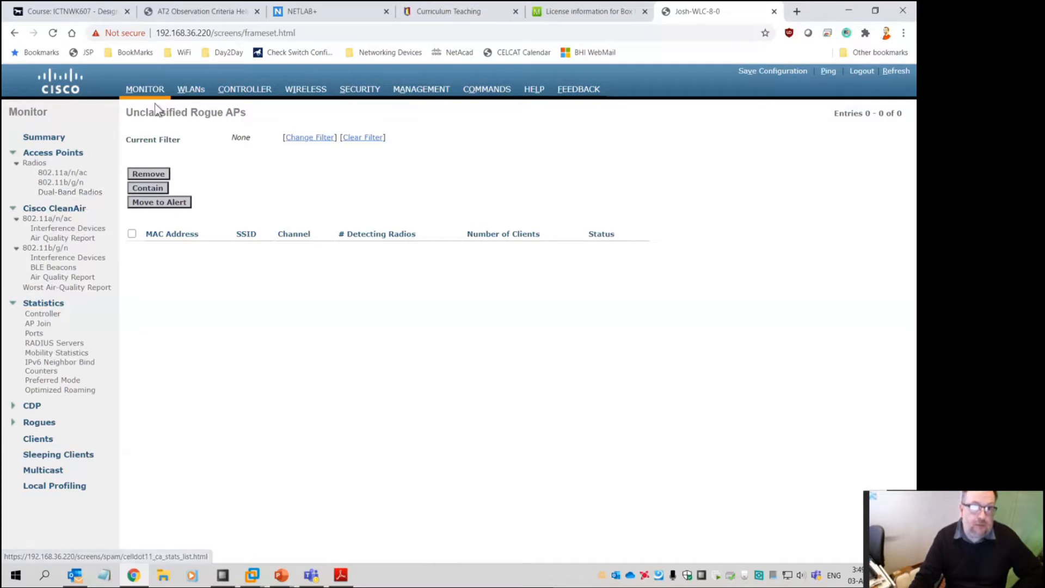
Review the Summary's software version and CPU usage, then open the WLANs list
left_click(43, 137)
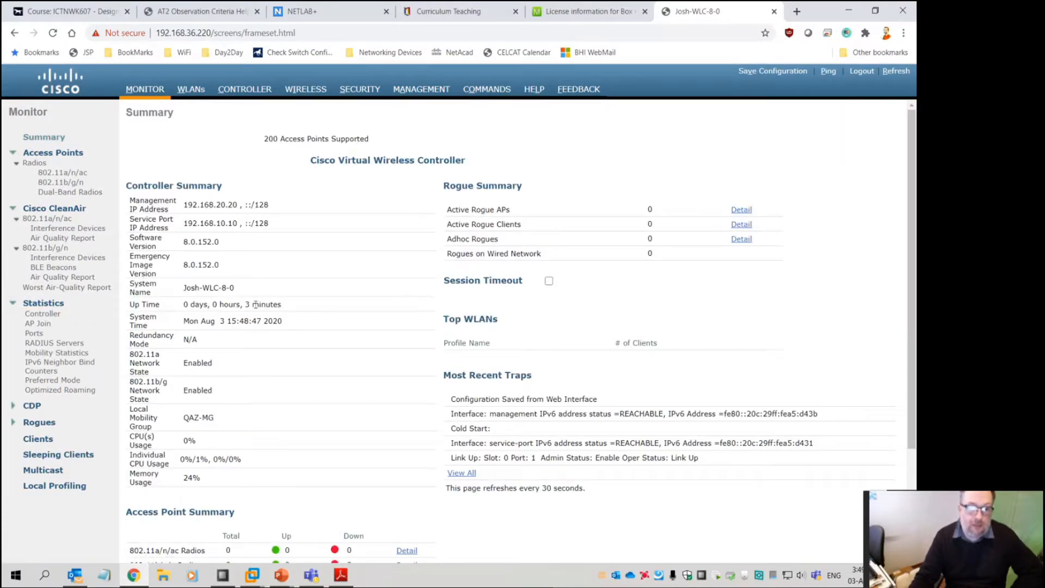
left_click_drag(191, 241, 228, 252)
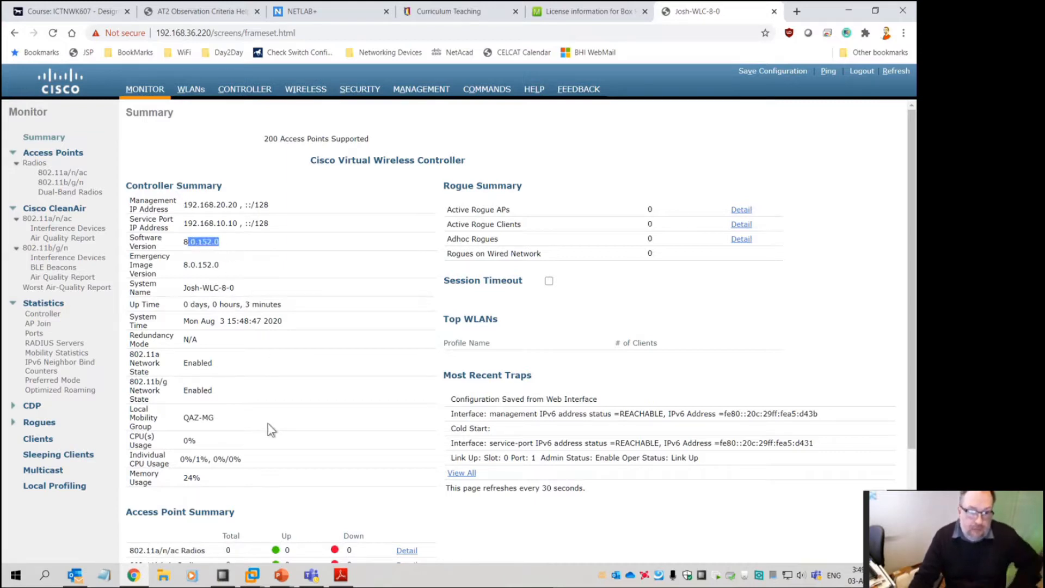
left_click_drag(246, 459, 184, 460)
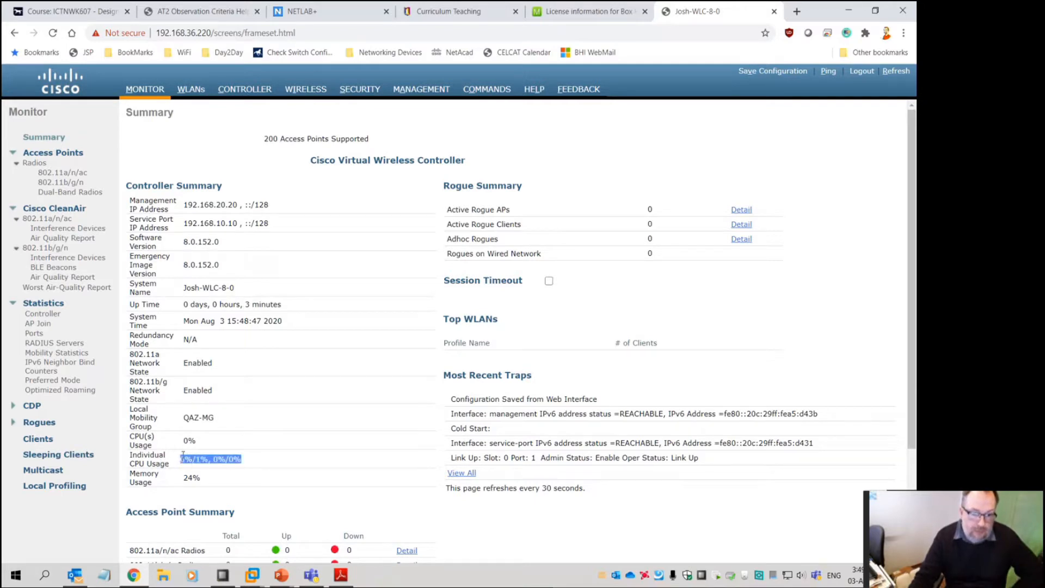
scroll(357, 393, "down", 3)
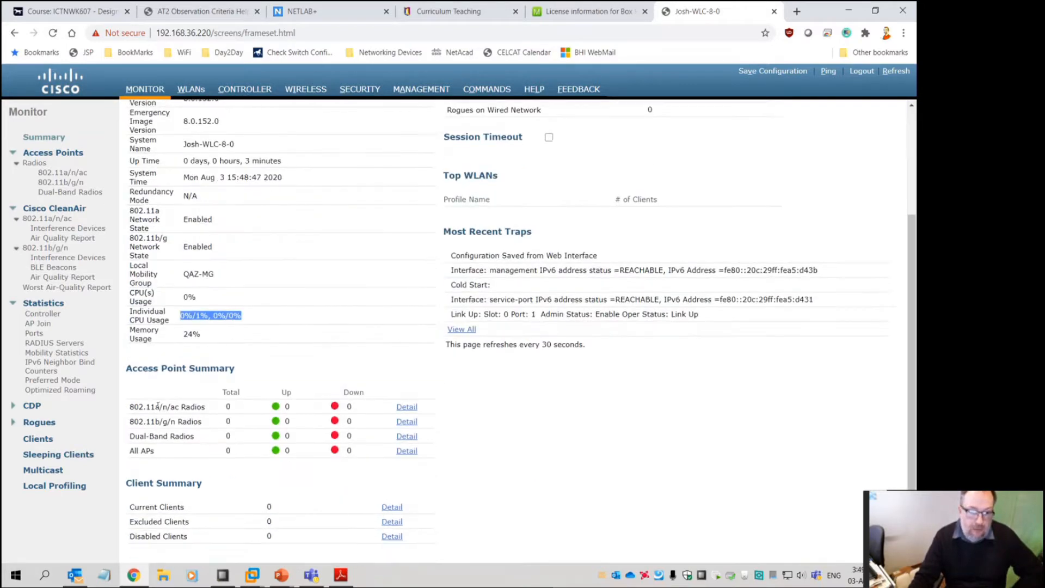
scroll(441, 477, "up", 3)
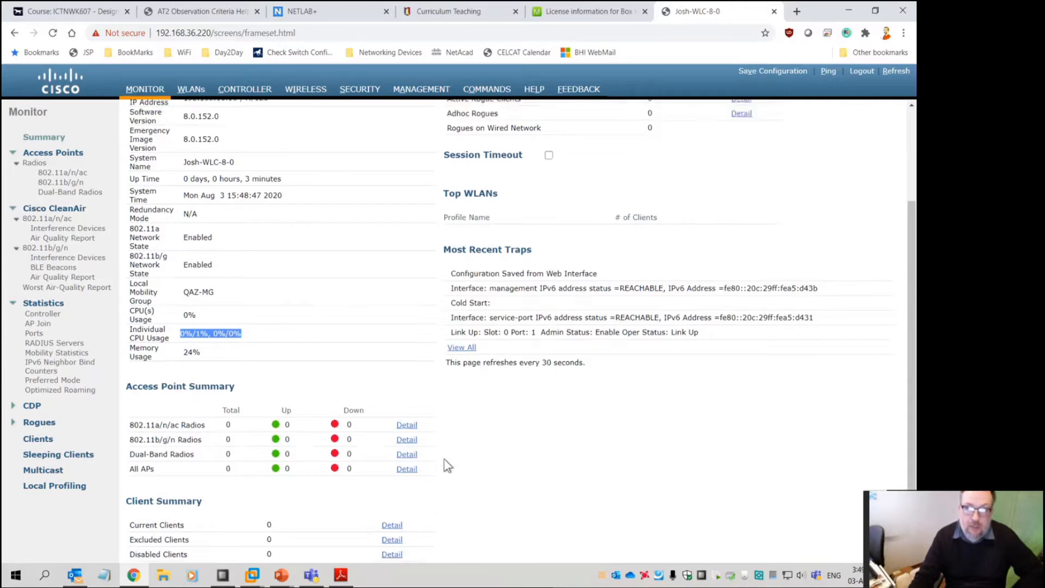
left_click(190, 89)
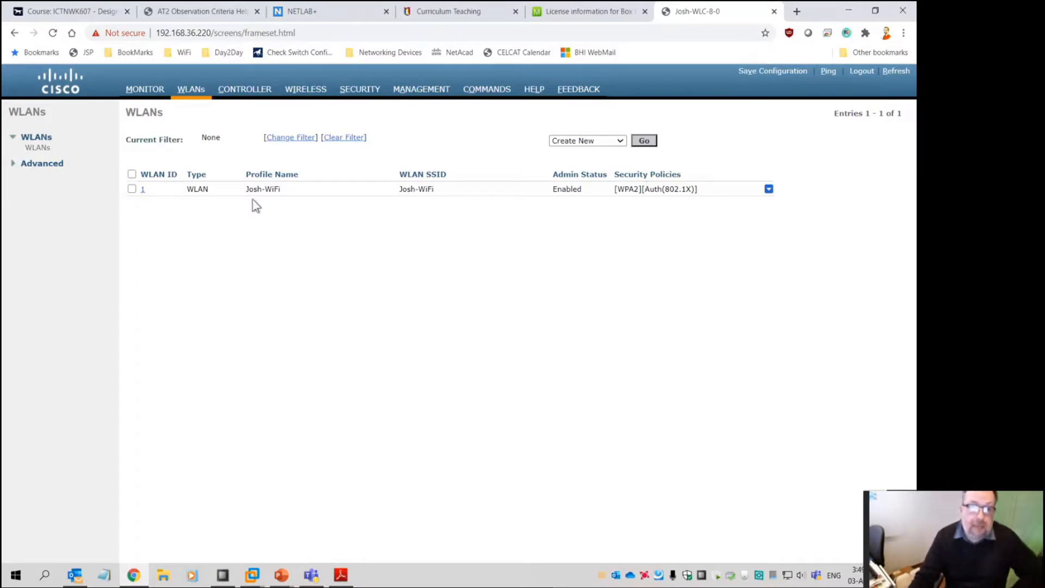
Edit WLAN ID 1, keep it on the management interface, and view its Security tab
left_click(143, 189)
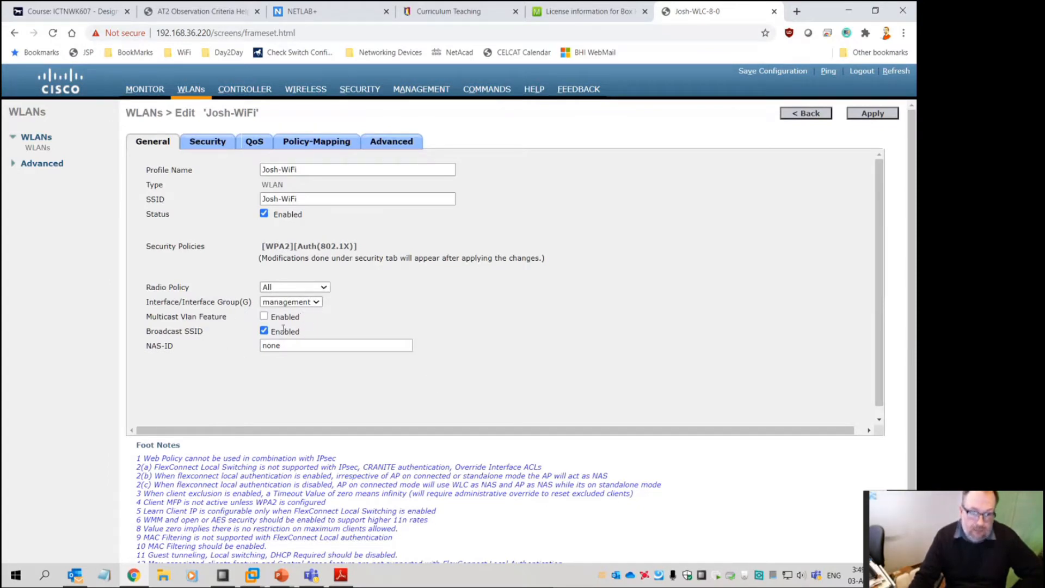
left_click(320, 307)
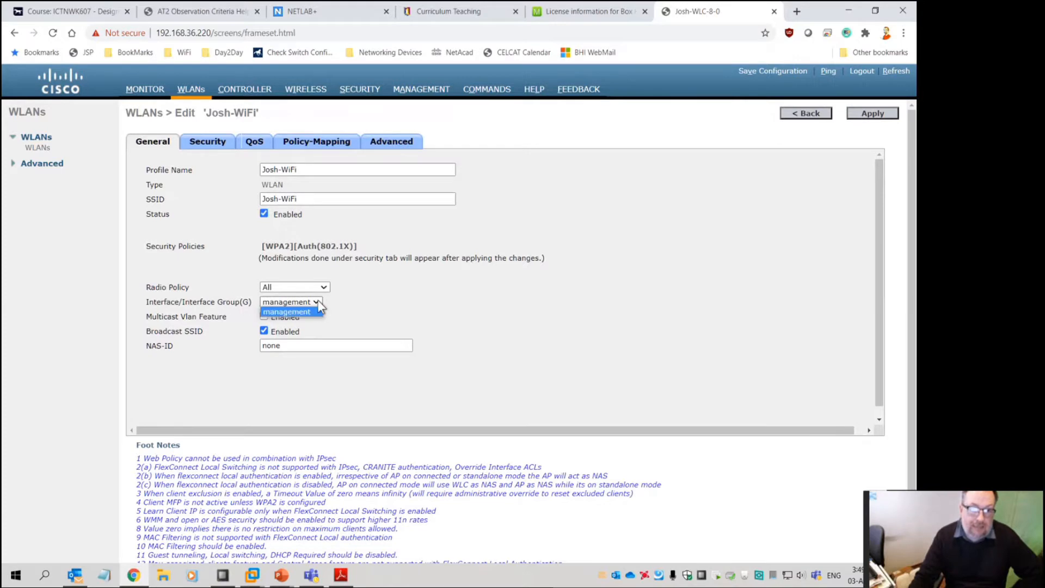
left_click(320, 307)
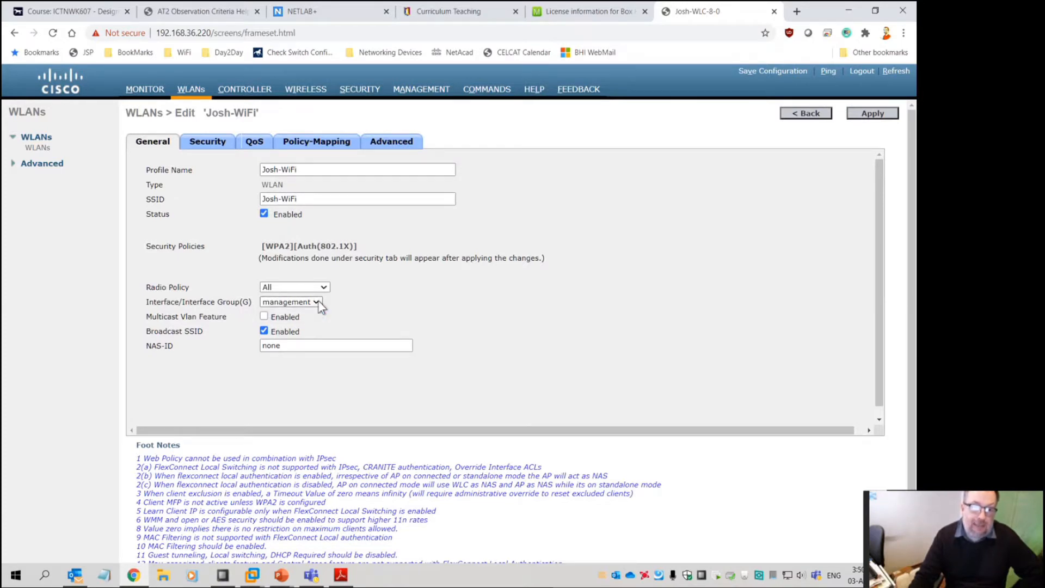
left_click(209, 144)
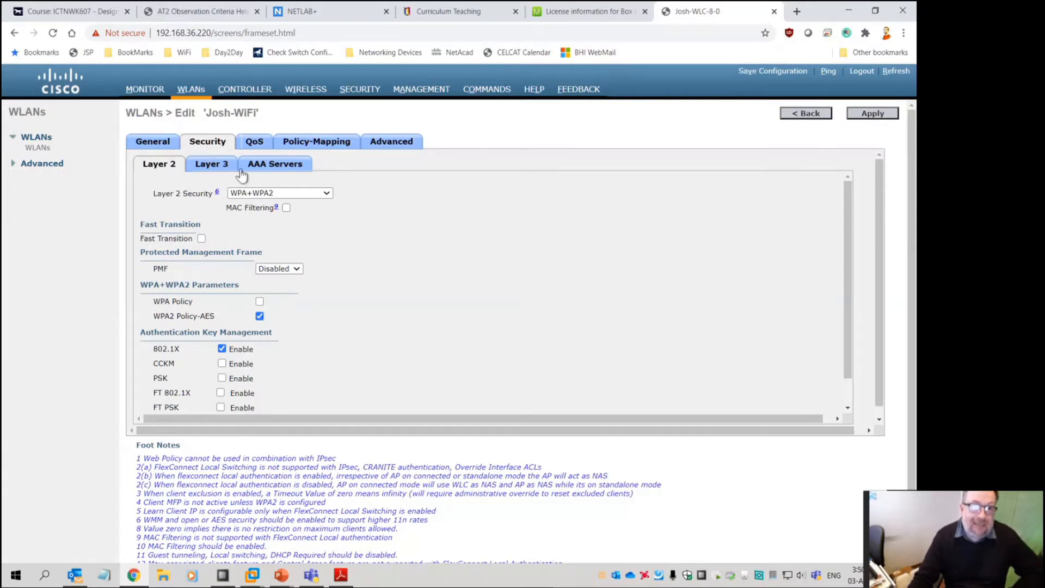
Try Layer 2 types None, 802.1X, Static WEP, CKIP and EAP Passthrough, ending on WPA+WPA2
left_click(326, 193)
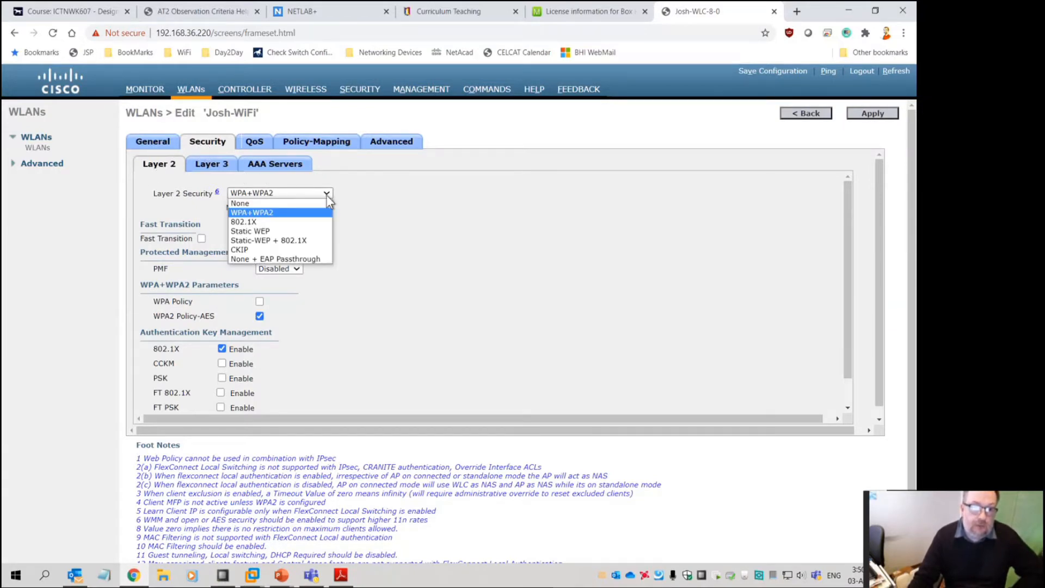
left_click(281, 203)
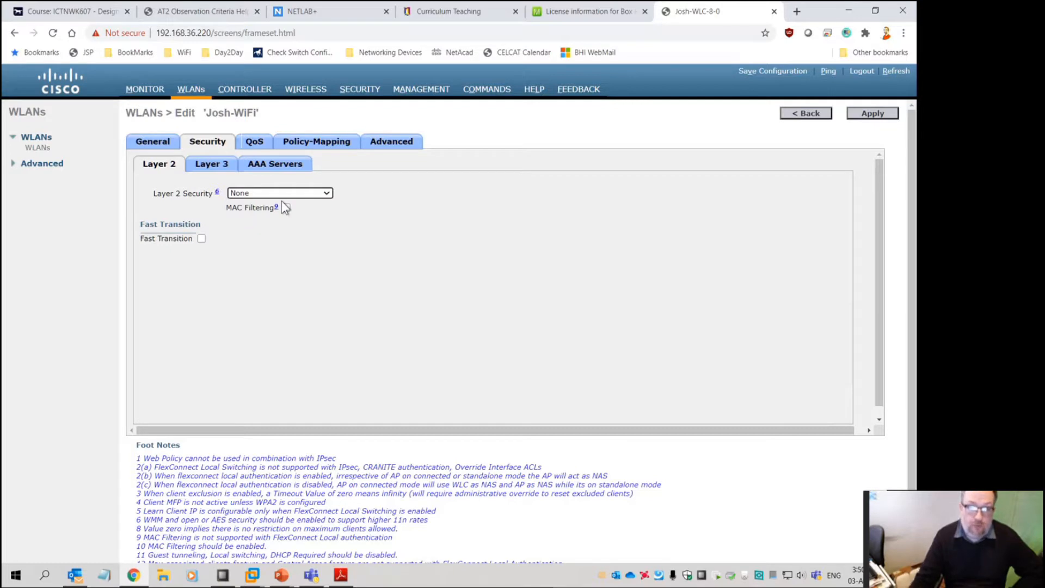
left_click(282, 197)
left_click(291, 212)
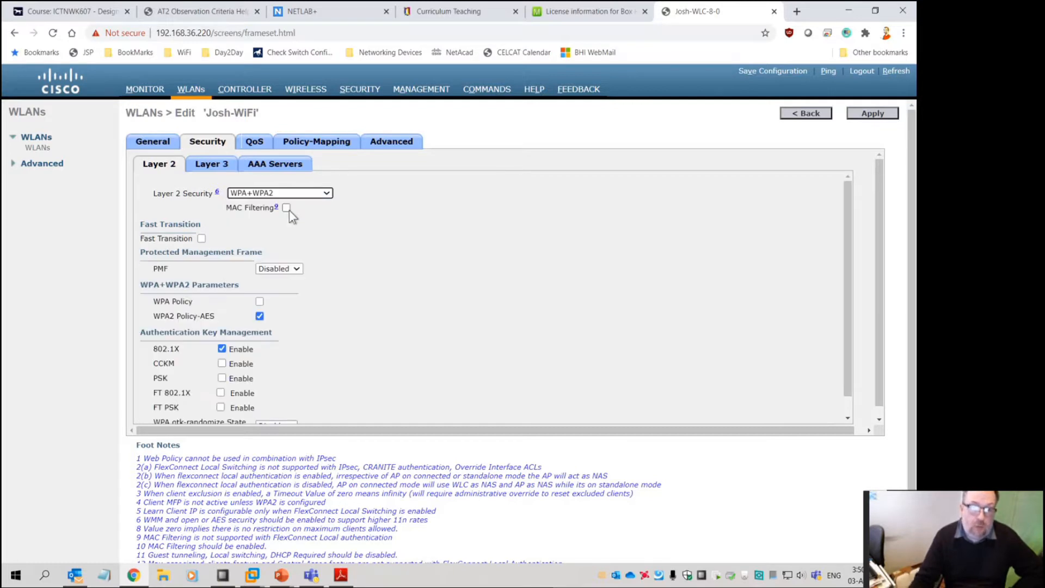
left_click(302, 194)
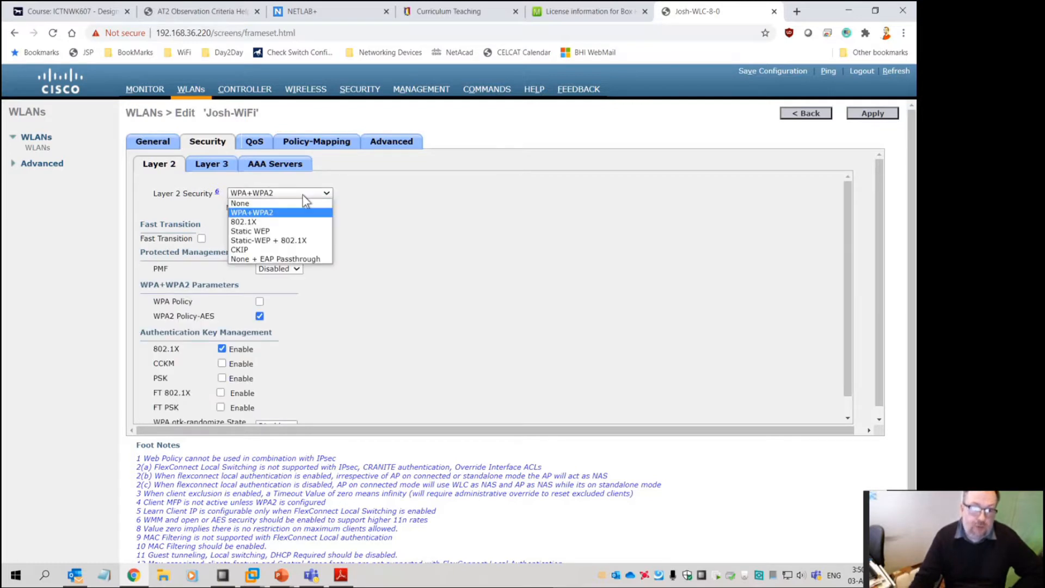
left_click(297, 225)
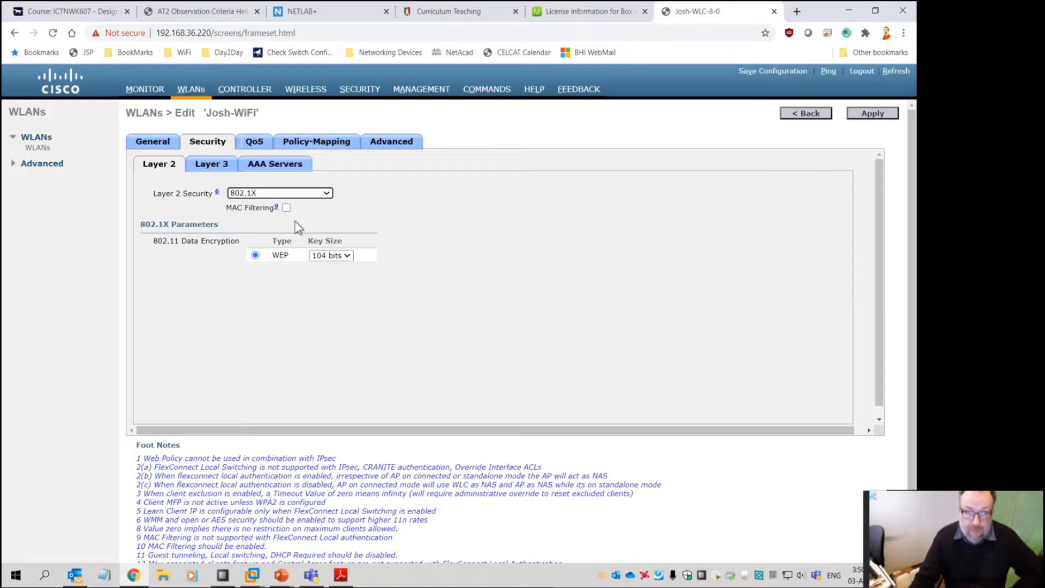
left_click(292, 194)
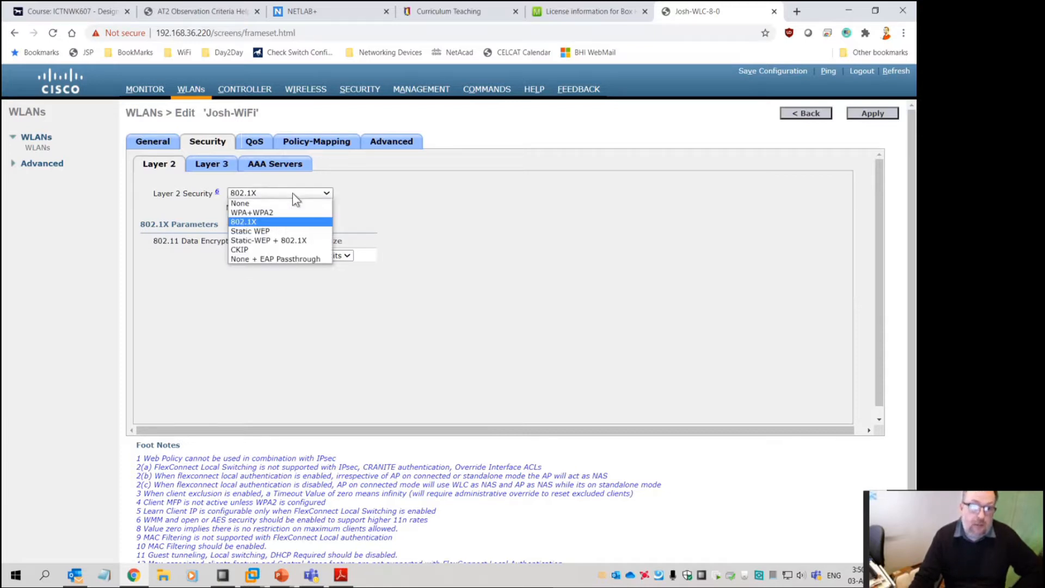
left_click(288, 231)
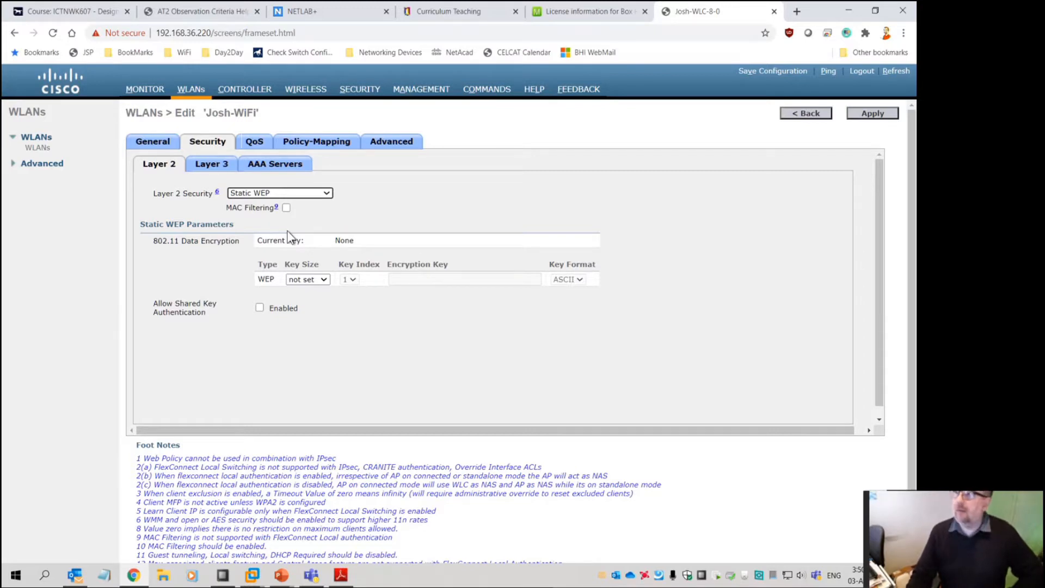
left_click(309, 195)
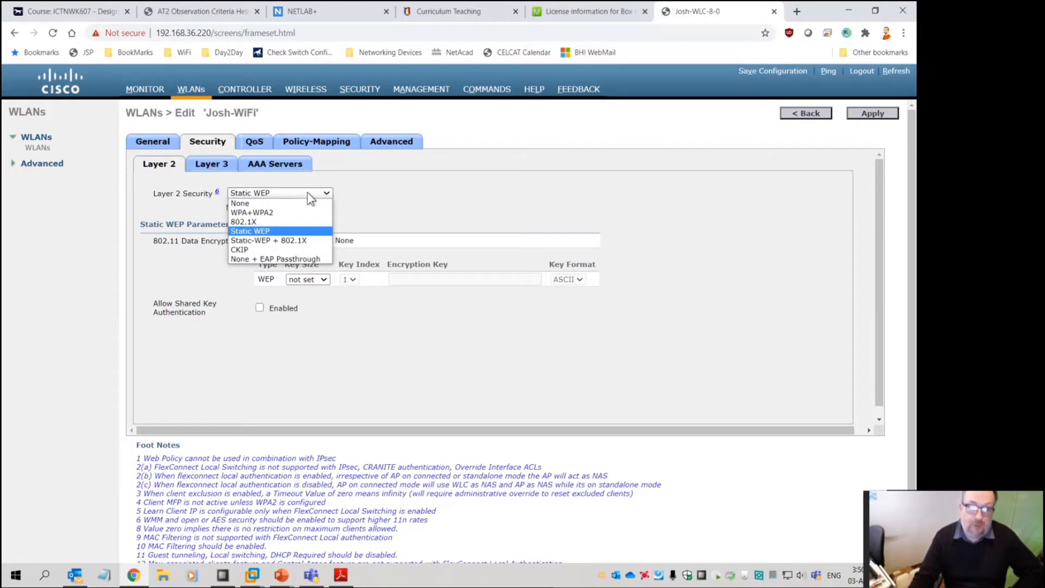
left_click(281, 250)
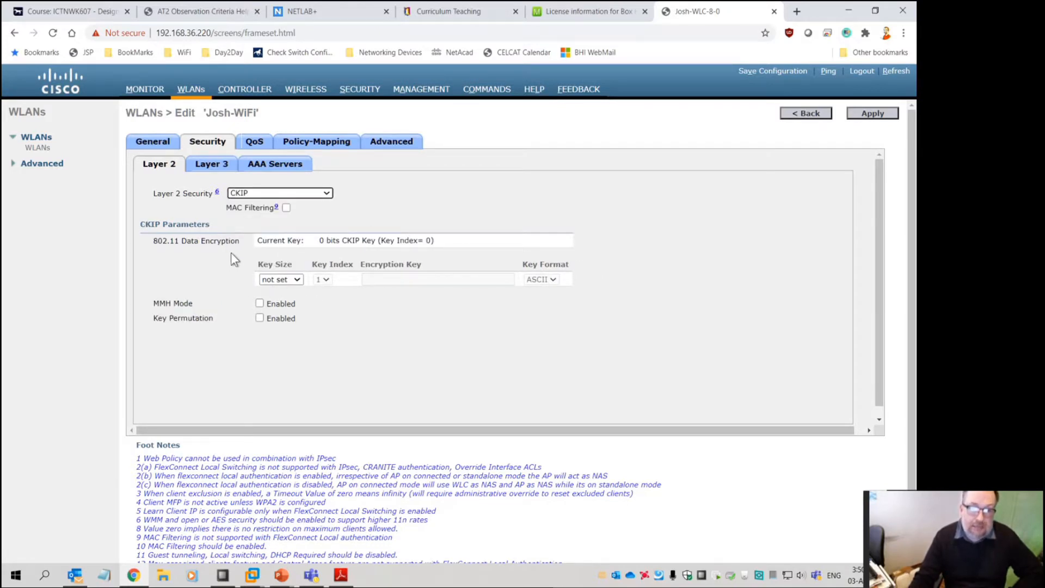
left_click(260, 194)
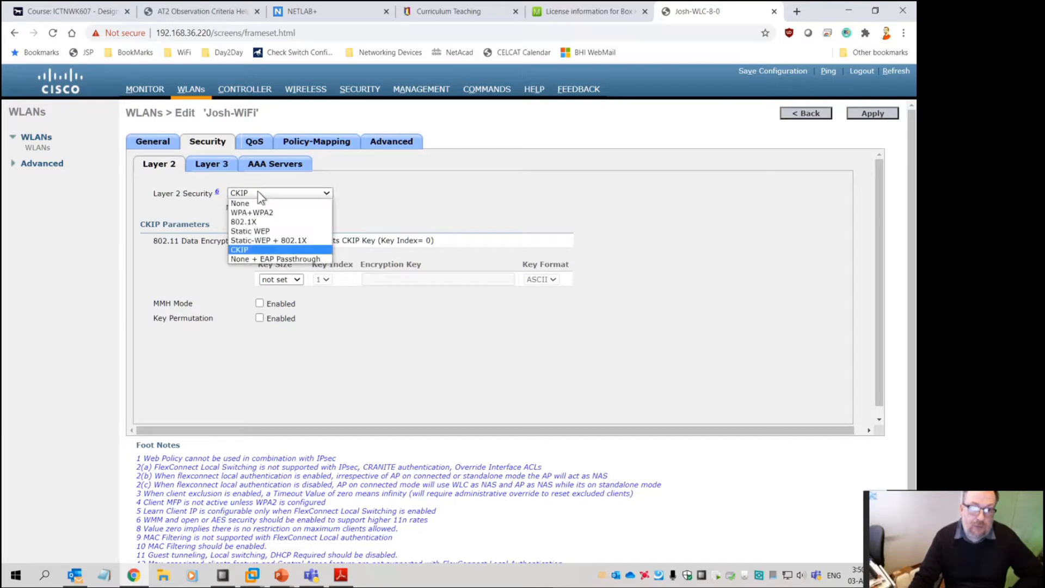
left_click(258, 259)
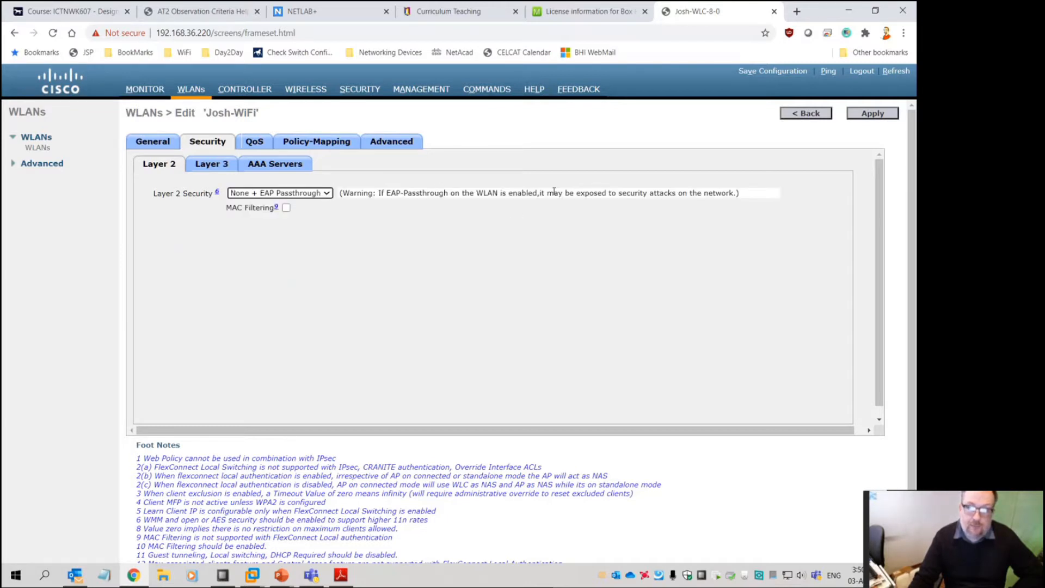
left_click(321, 194)
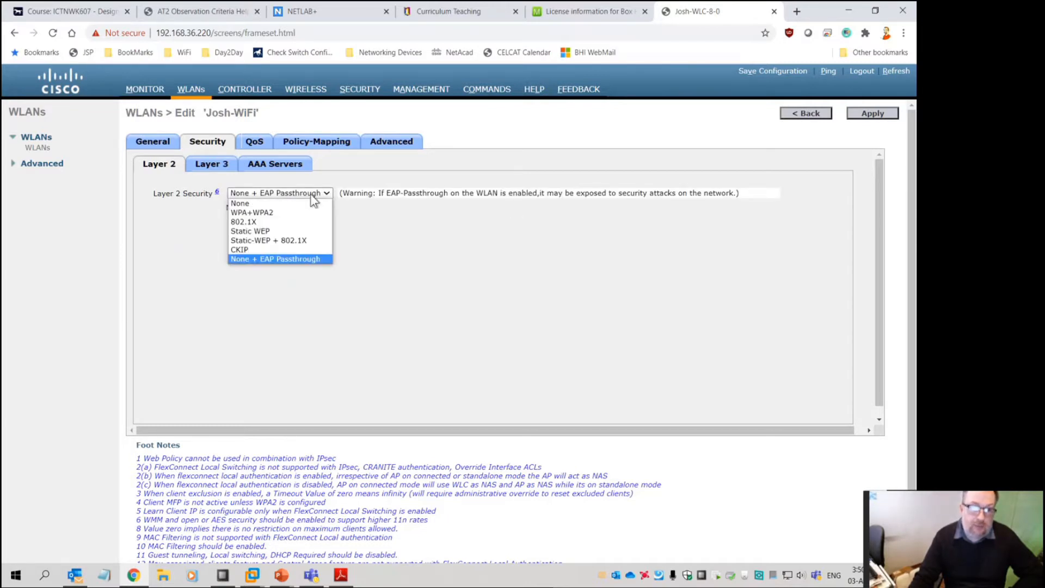
left_click(288, 213)
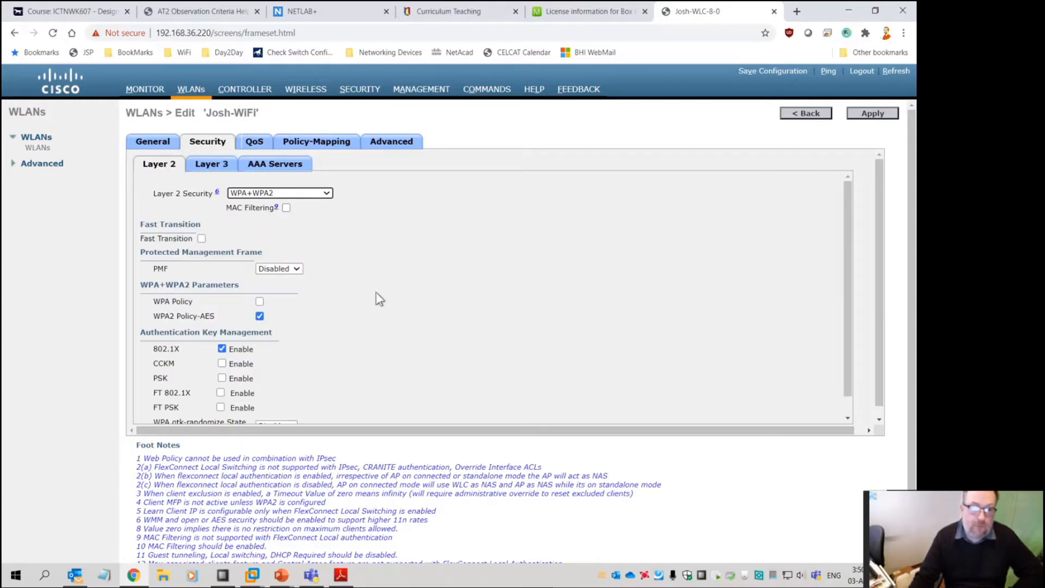
Enable PSK instead of 802.1X for authentication key management
scroll(357, 263, "down", 1)
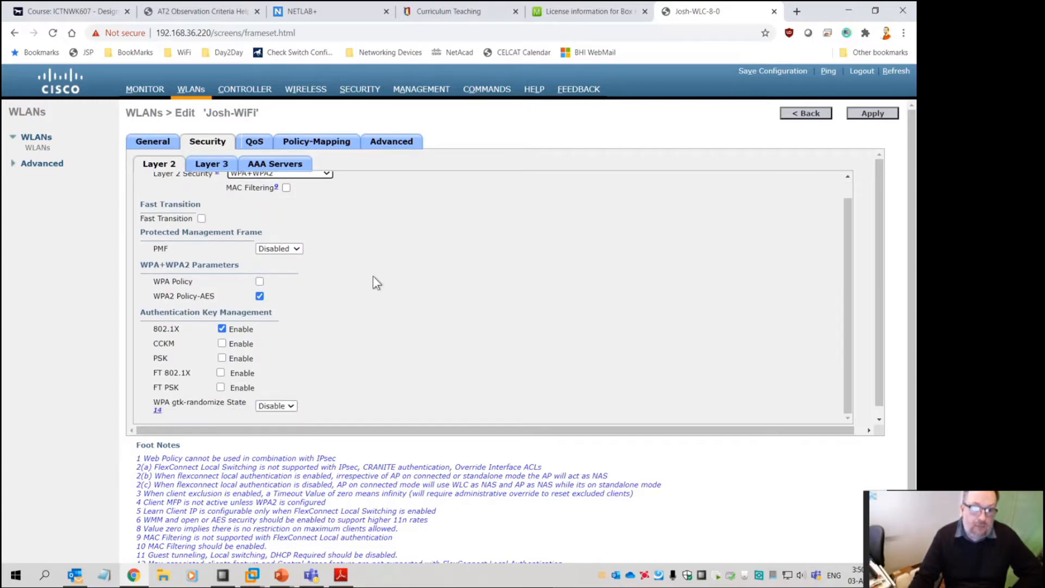
scroll(319, 296, "up", 1)
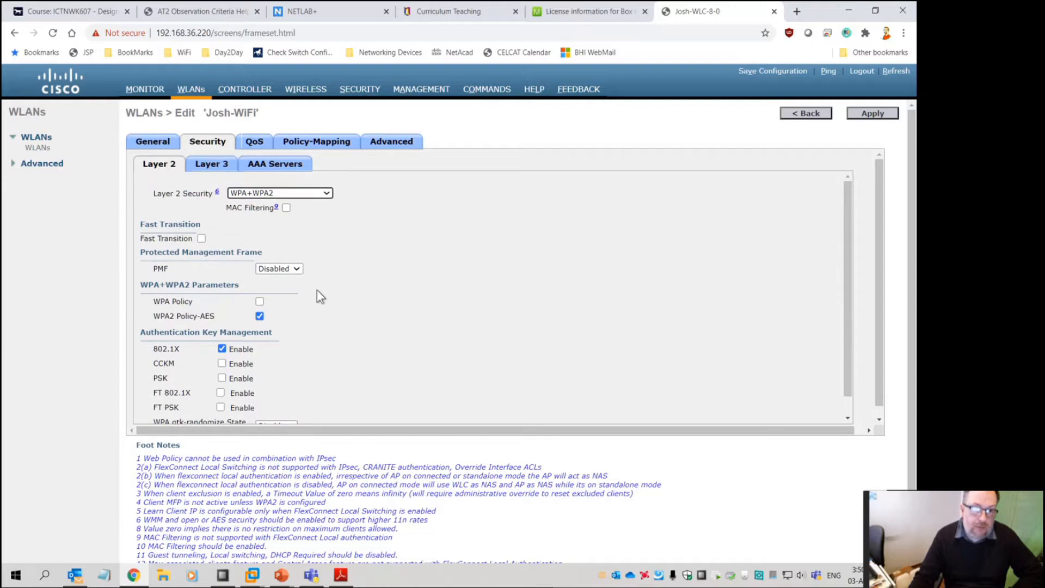
scroll(319, 296, "down", 1)
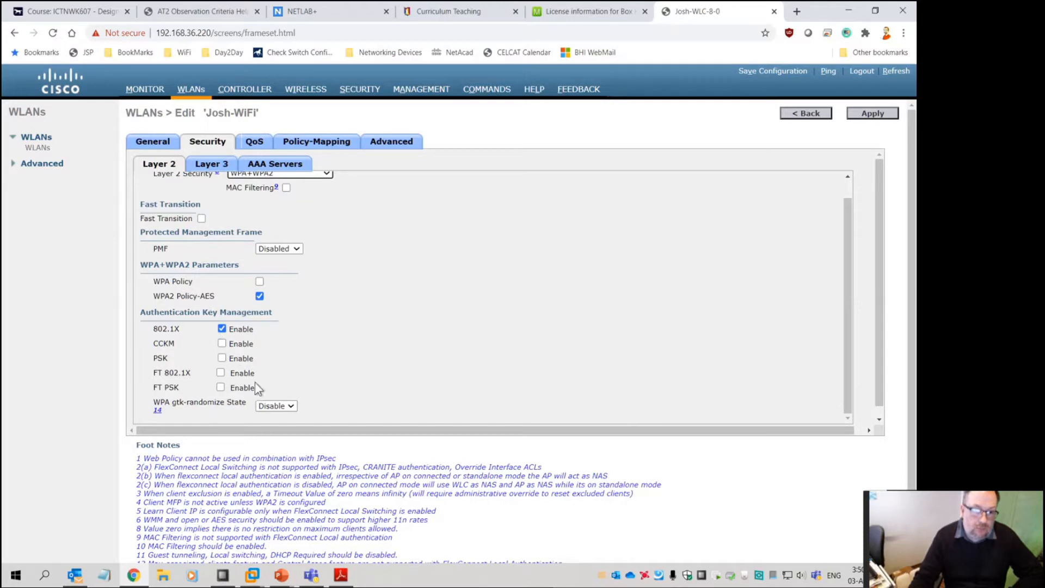
left_click(221, 357)
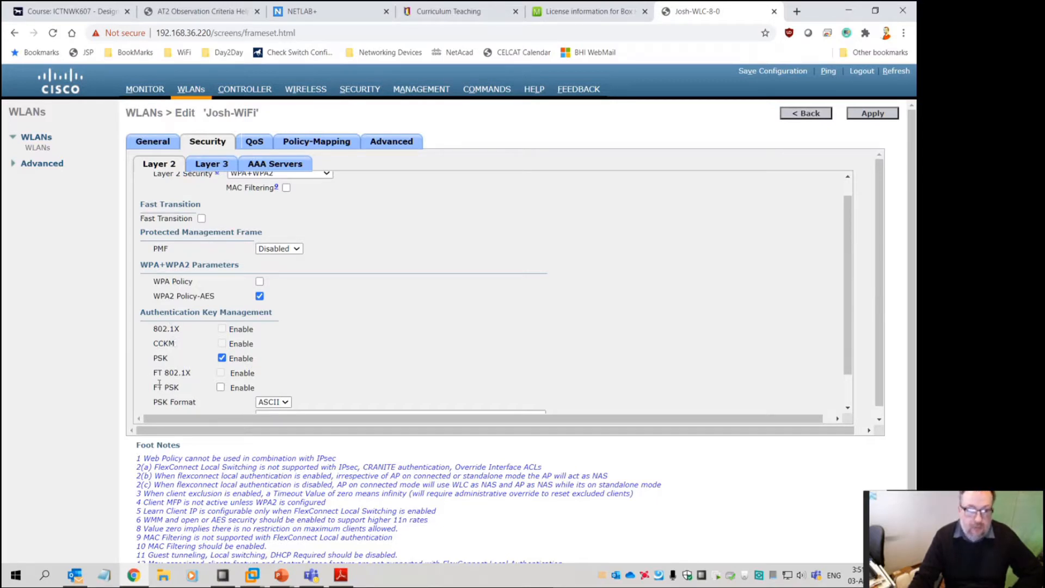
Enter the WLAN's pre-shared key, apply it, and accept the parameter-change warning
scroll(227, 372, "down", 1)
left_click(261, 378)
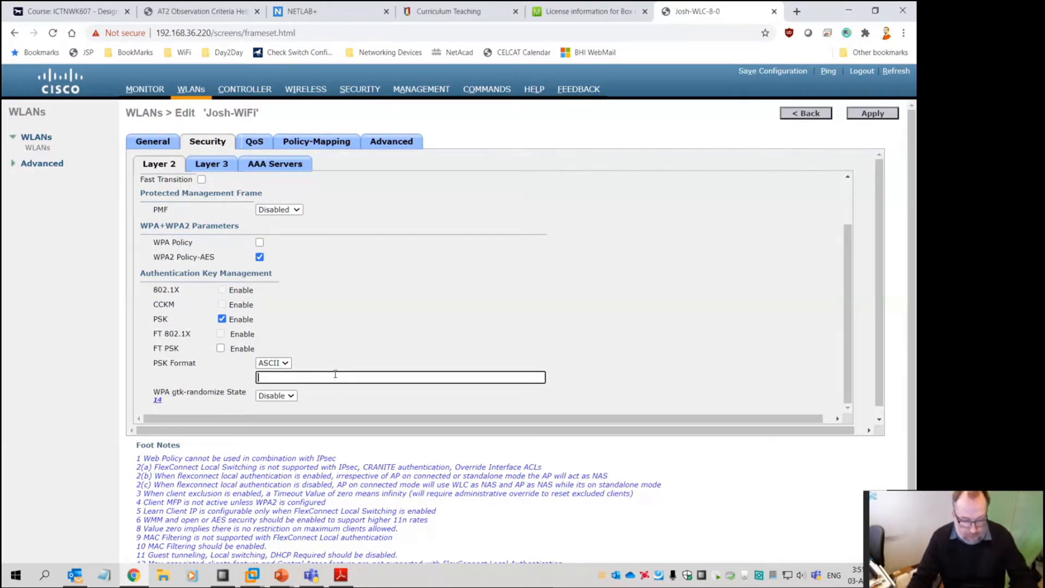
type("•••••••••")
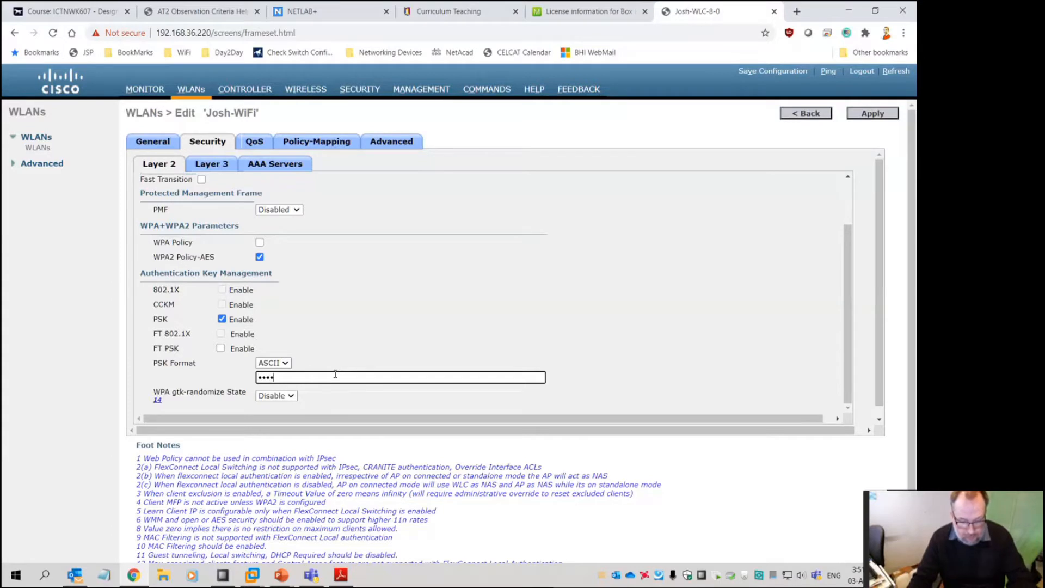
type("•")
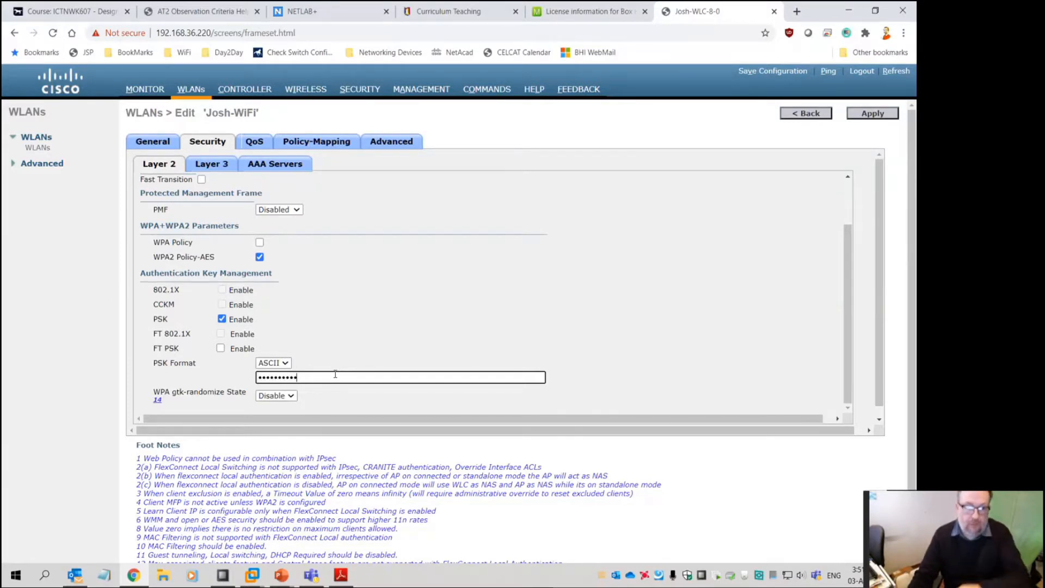
left_click(873, 115)
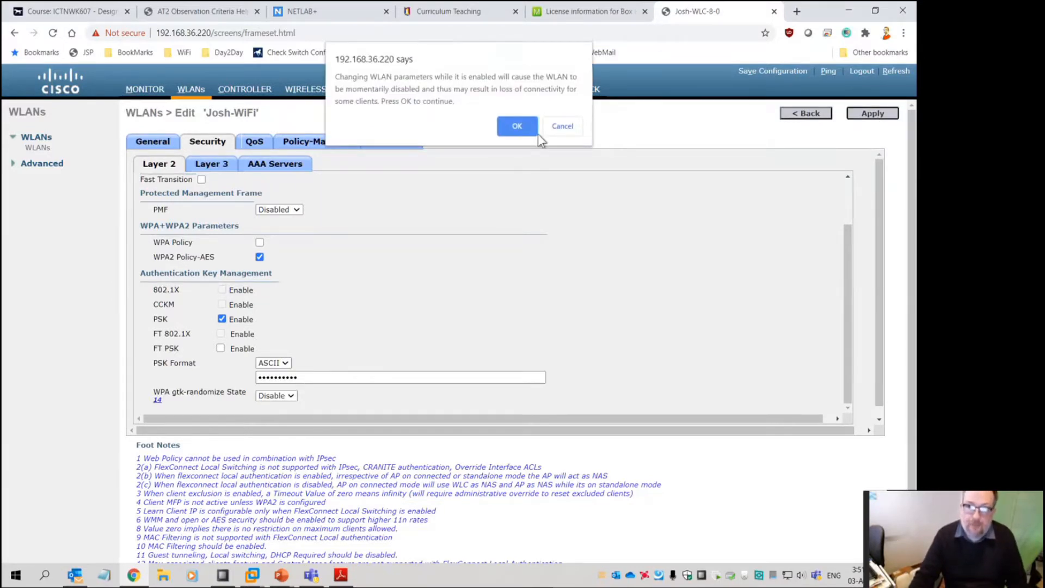
left_click(517, 126)
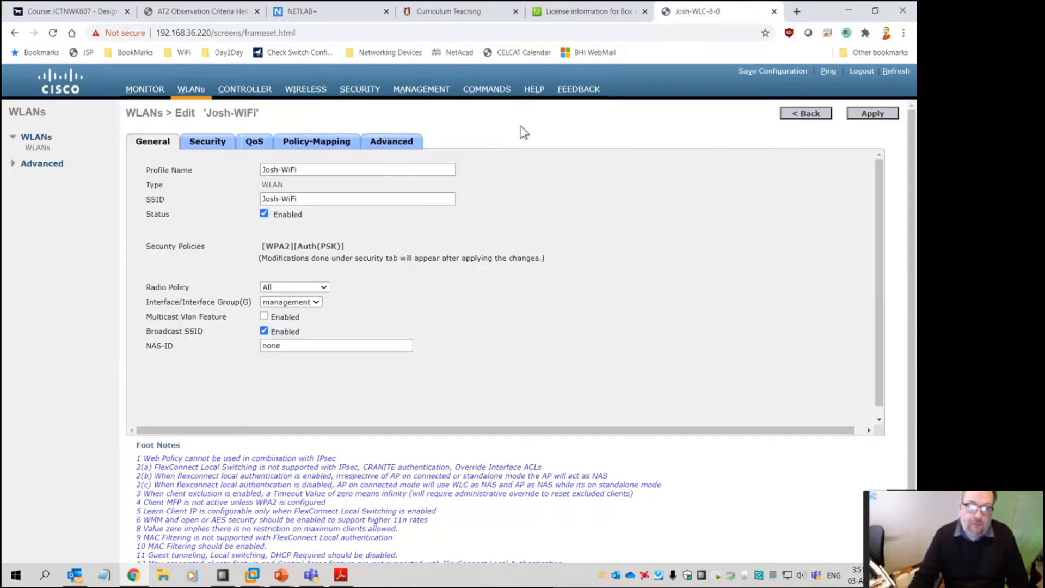
Recheck the WLAN's Layer 2 security settings, then bring up File Explorer
left_click(205, 141)
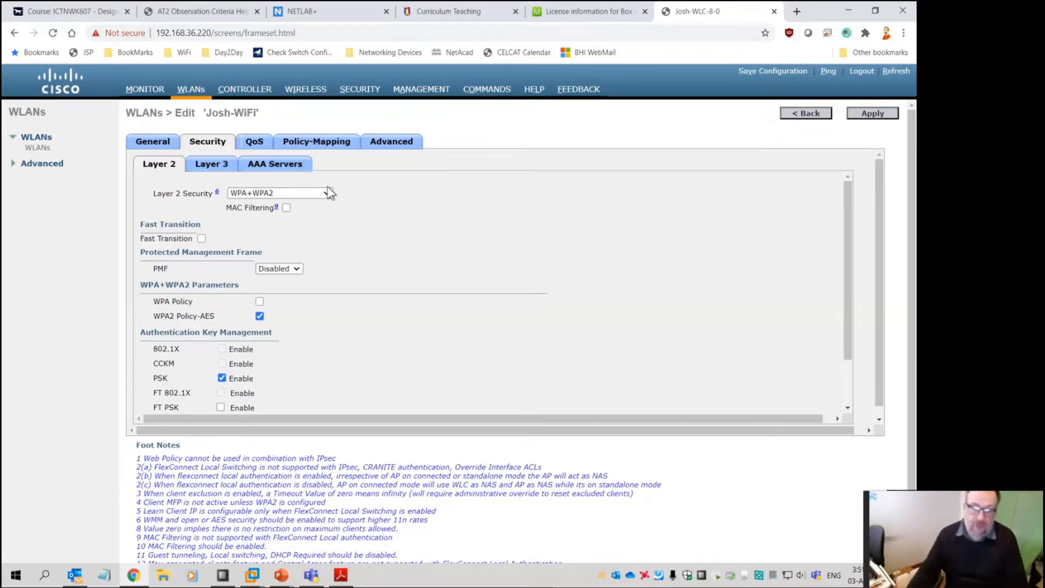
left_click(164, 577)
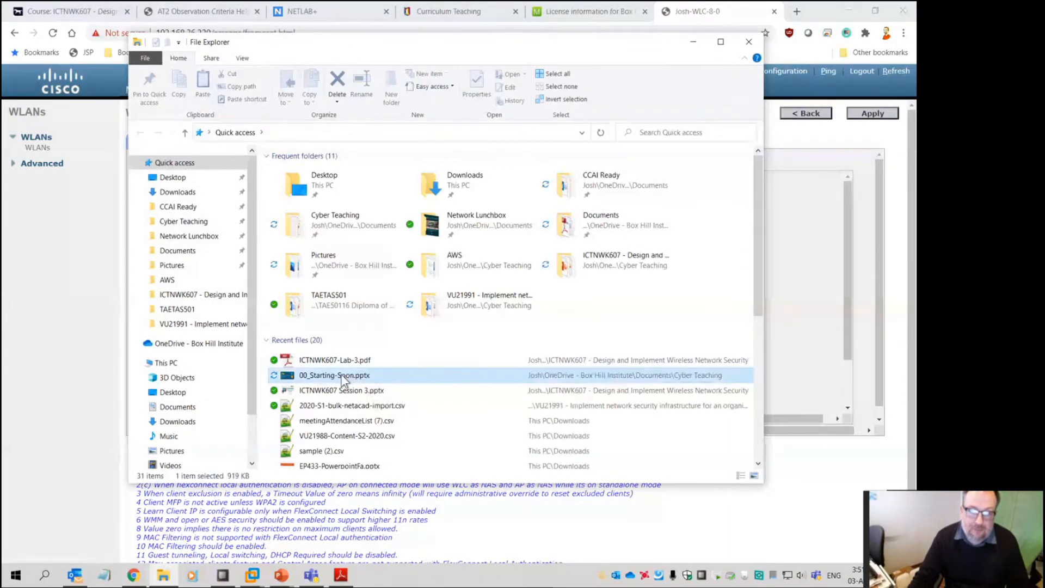
Open WLC-LWAP-Software-Matrix.html from the ICTNWK607 folder in Chrome and close Explorer
right_click(341, 375)
left_click(396, 347)
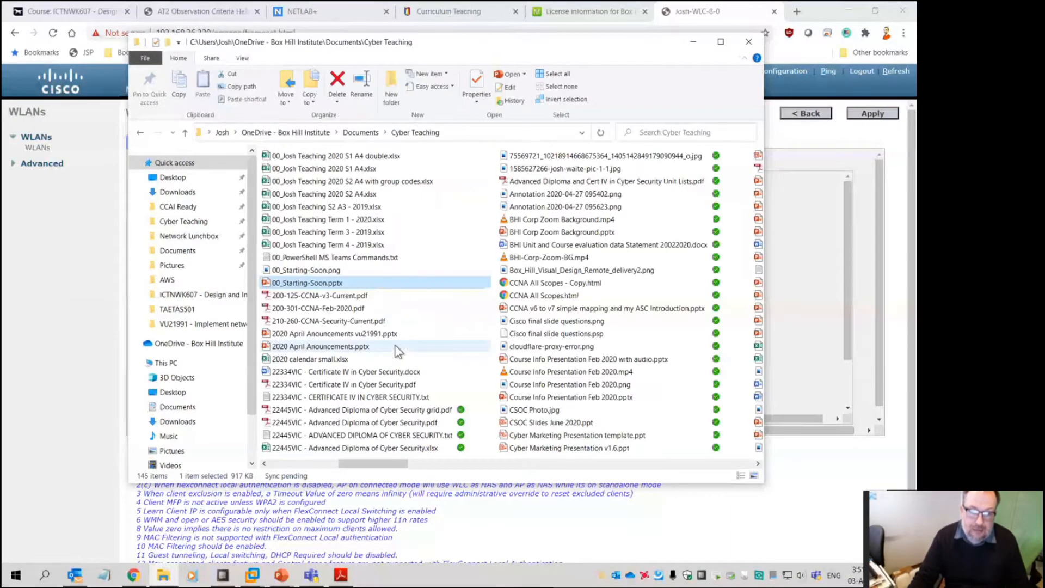
key("alt+Left")
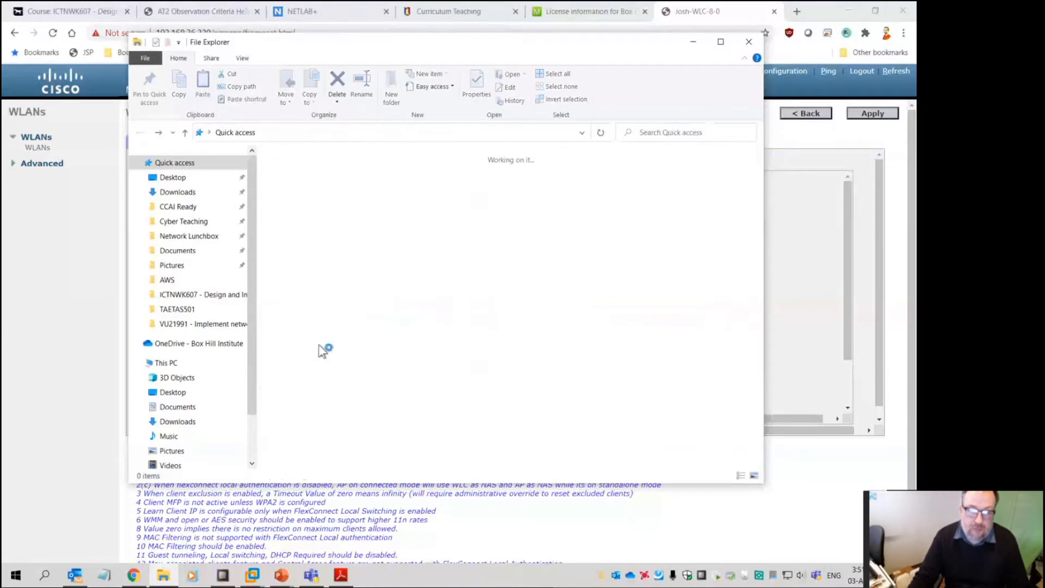
right_click(355, 360)
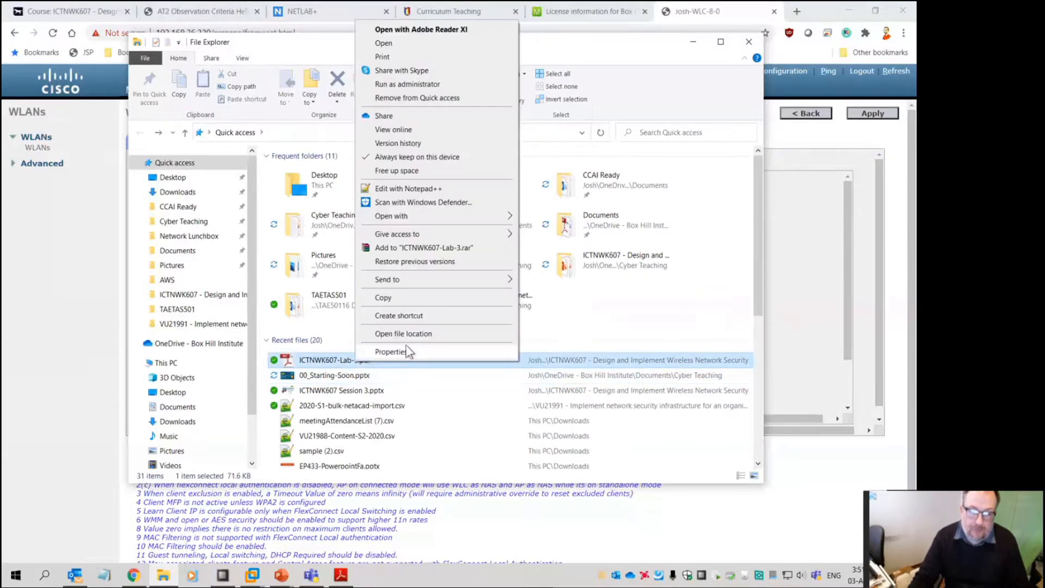
left_click(406, 347)
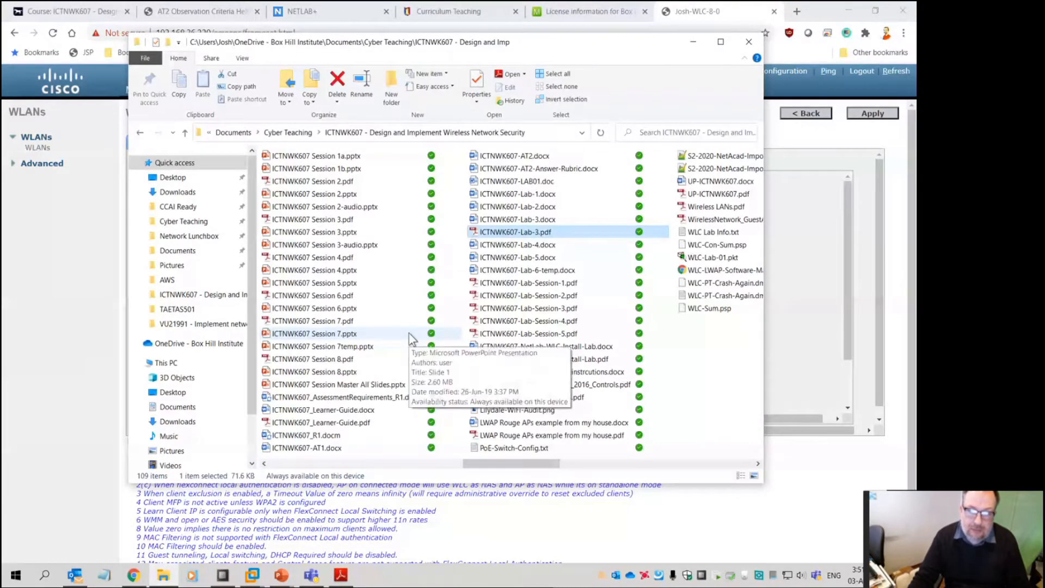
left_click(724, 269)
double_click(572, 271)
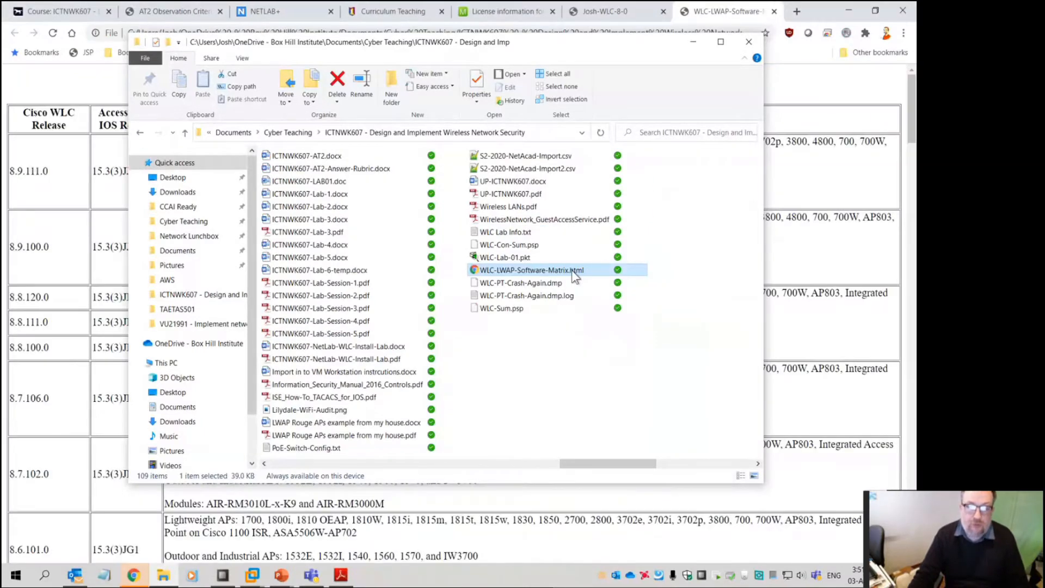
left_click(750, 44)
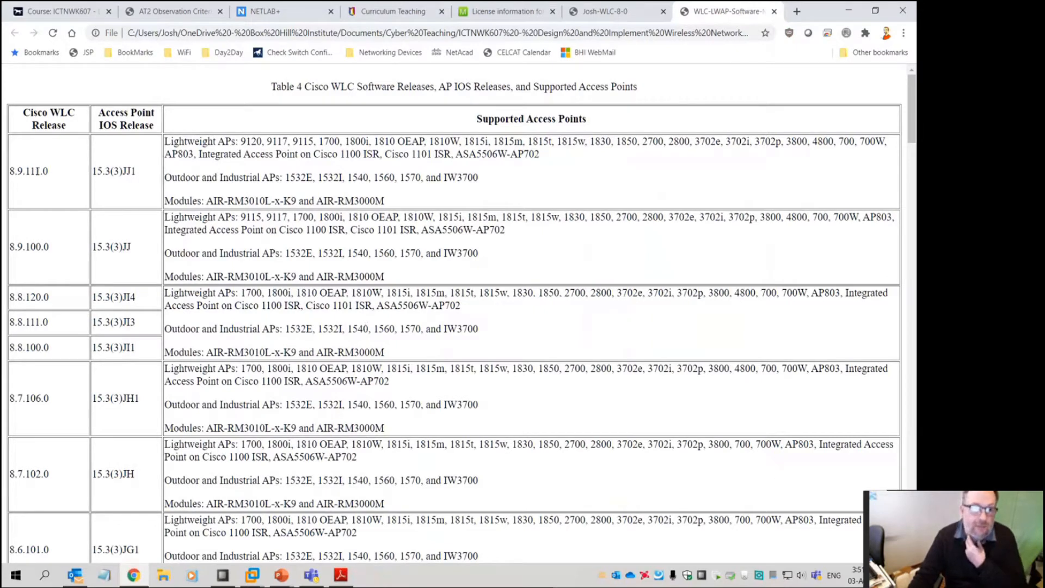
Search the page for 3500 and mark releases 8.5.151.0 and 8.6.101.0 with their AP models
left_click_drag(30, 171, 40, 171)
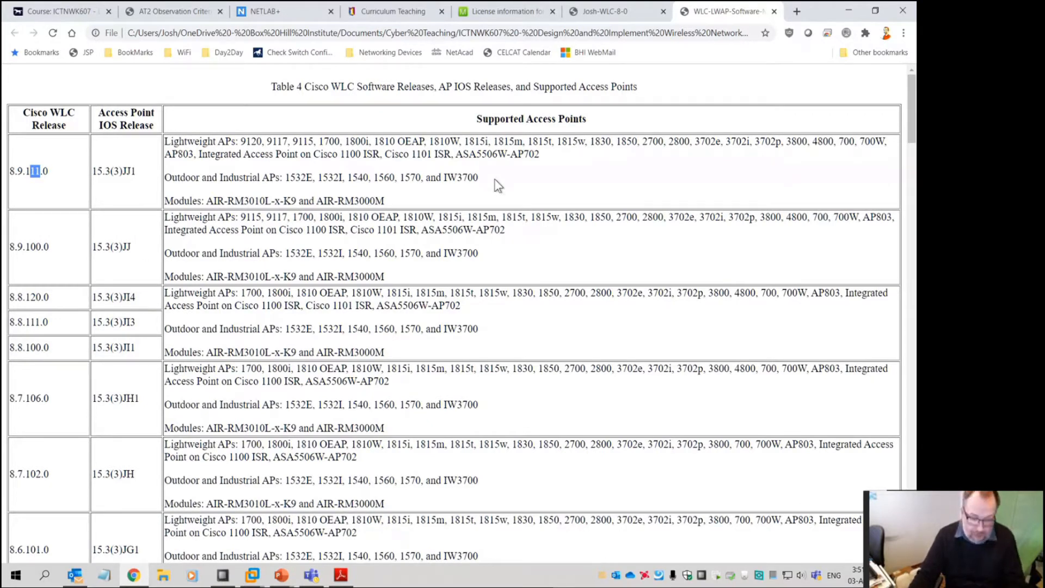
key("ctrl+f")
type("3500")
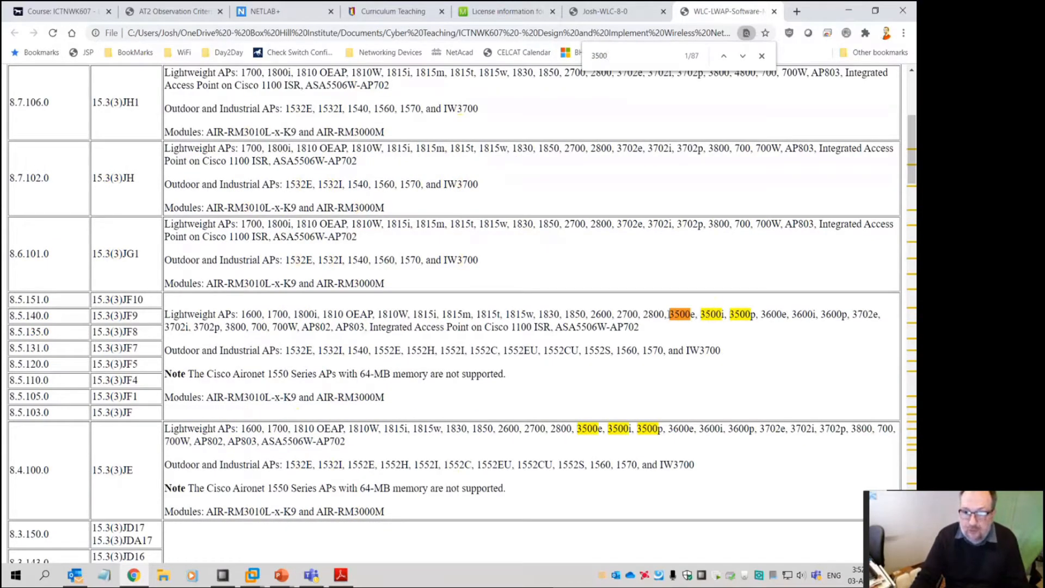
left_click_drag(50, 299, 11, 300)
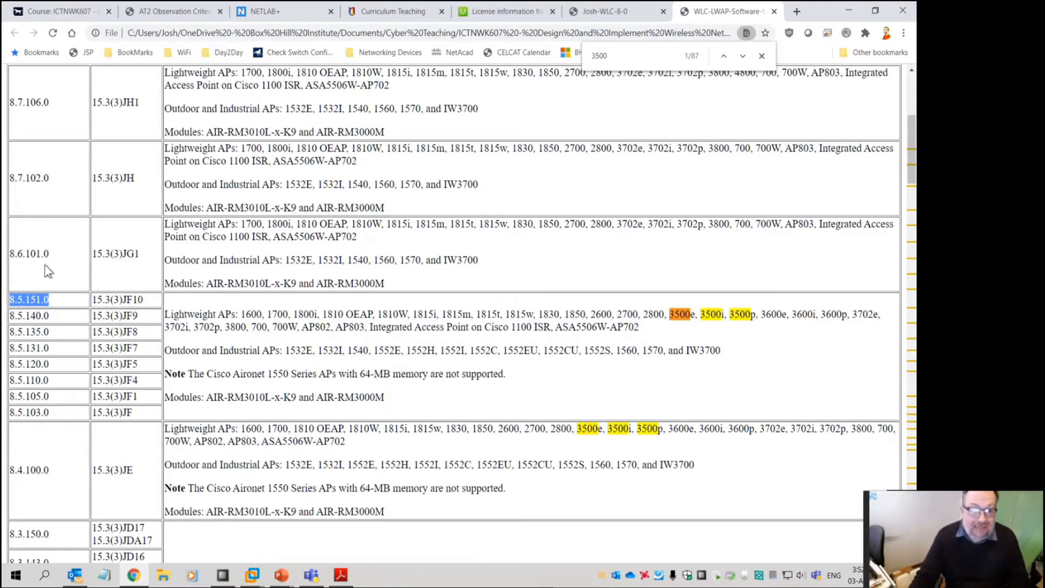
left_click(19, 253)
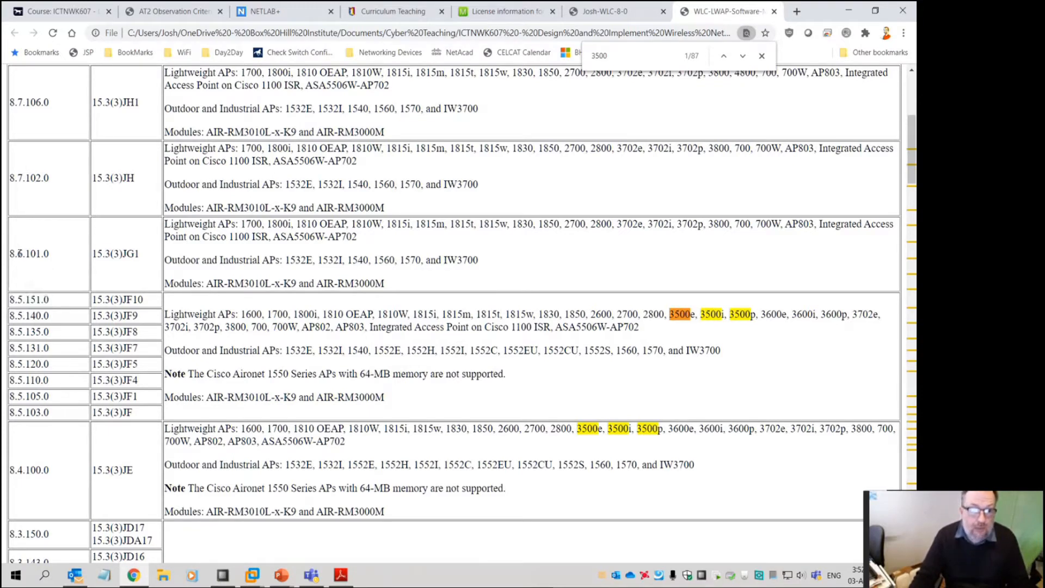
left_click_drag(17, 254, 22, 253)
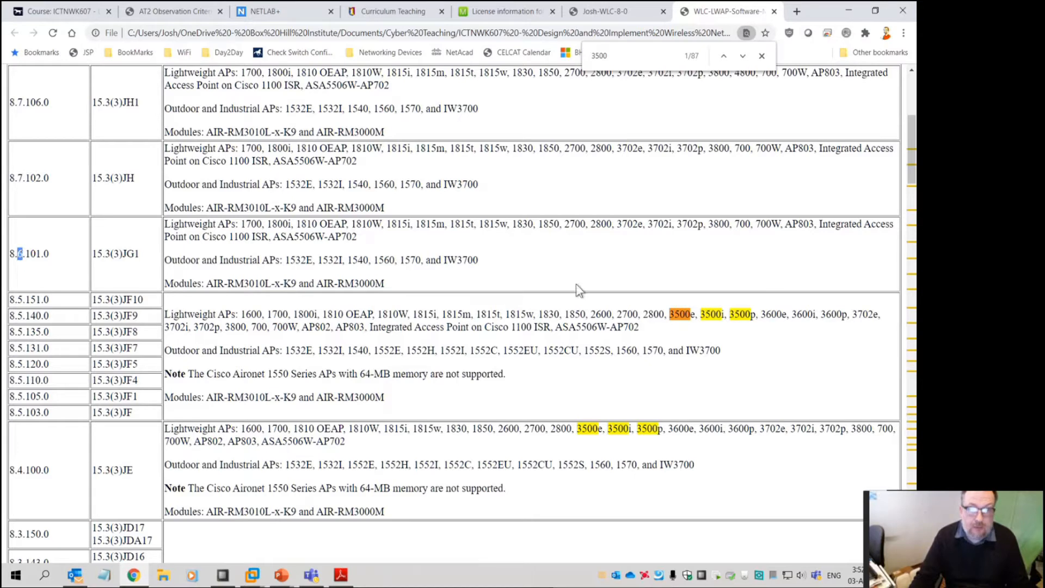
left_click_drag(542, 224, 704, 224)
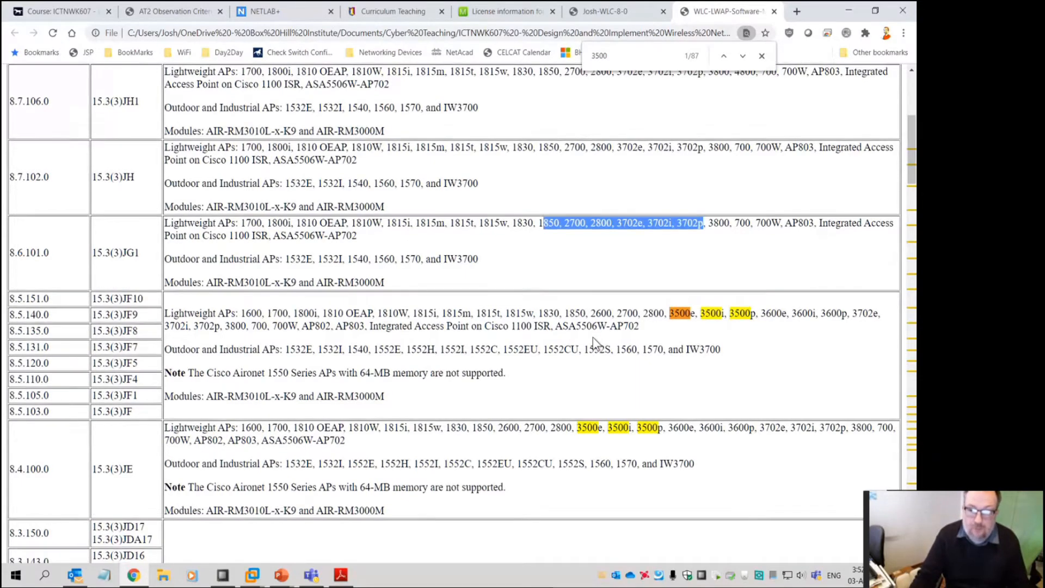
Scroll through the remaining 3500 matches in the release table
scroll(593, 338, "down", 3)
scroll(593, 337, "down", 2)
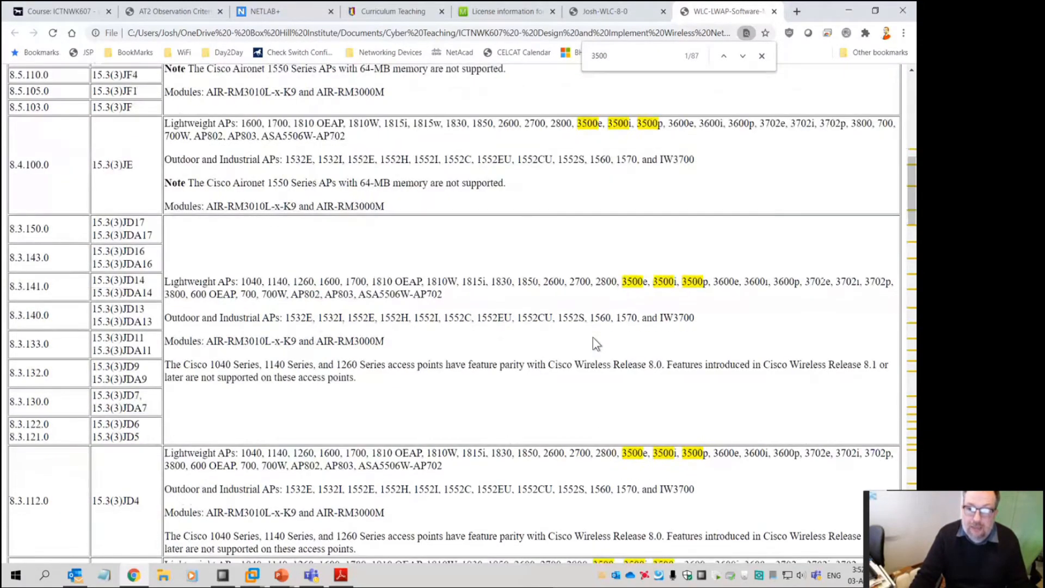
scroll(592, 337, "down", 2)
scroll(595, 347, "down", 1)
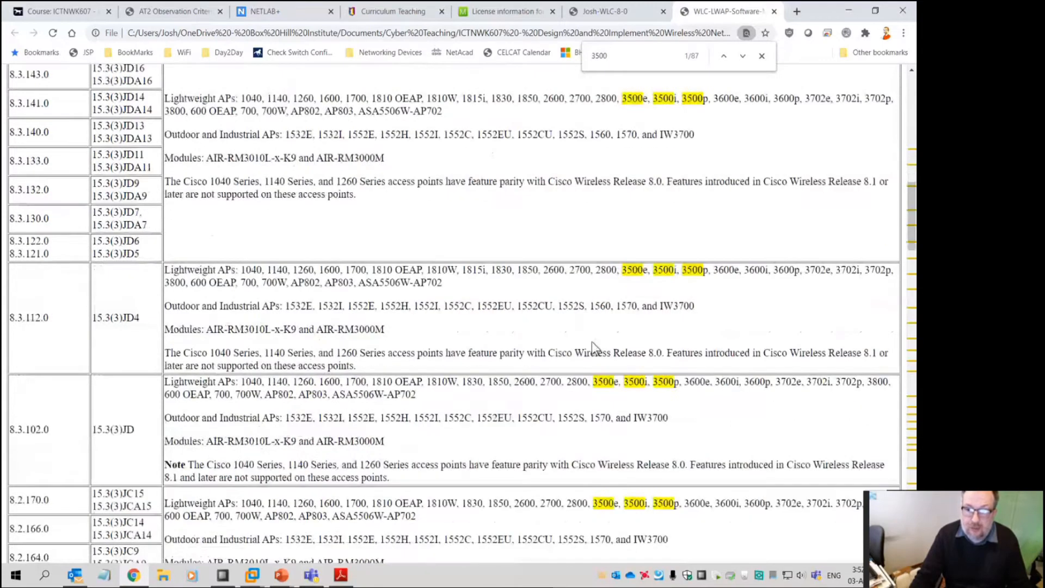
scroll(592, 341, "down", 5)
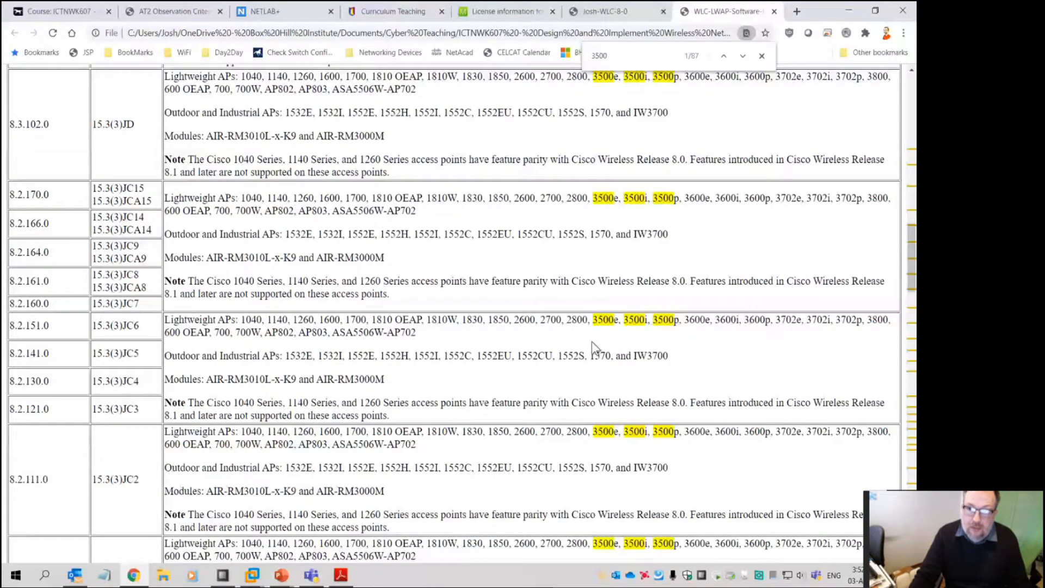
scroll(594, 347, "up", 5)
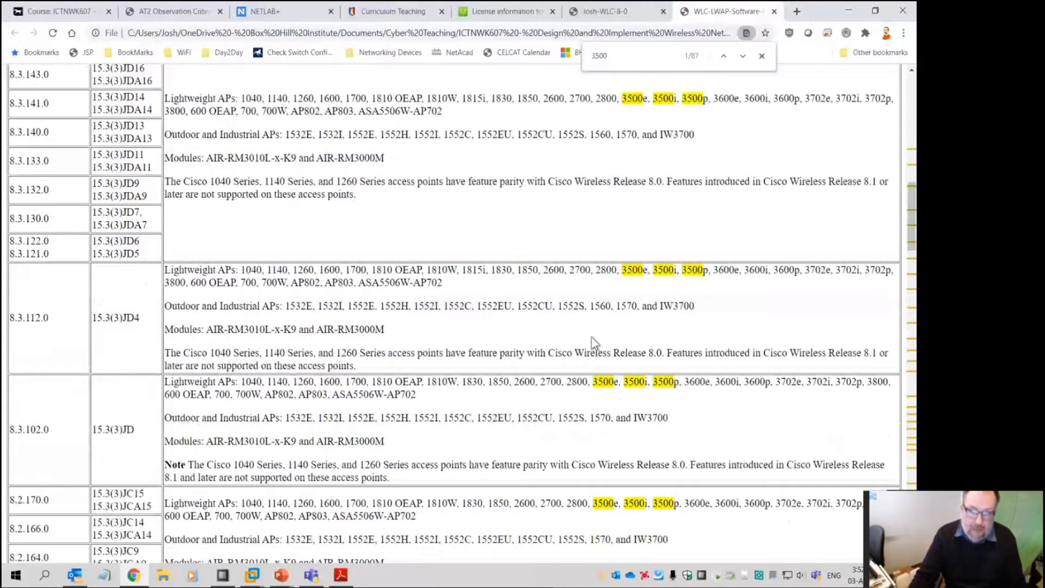
scroll(591, 336, "down", 4)
key("ctrl+f")
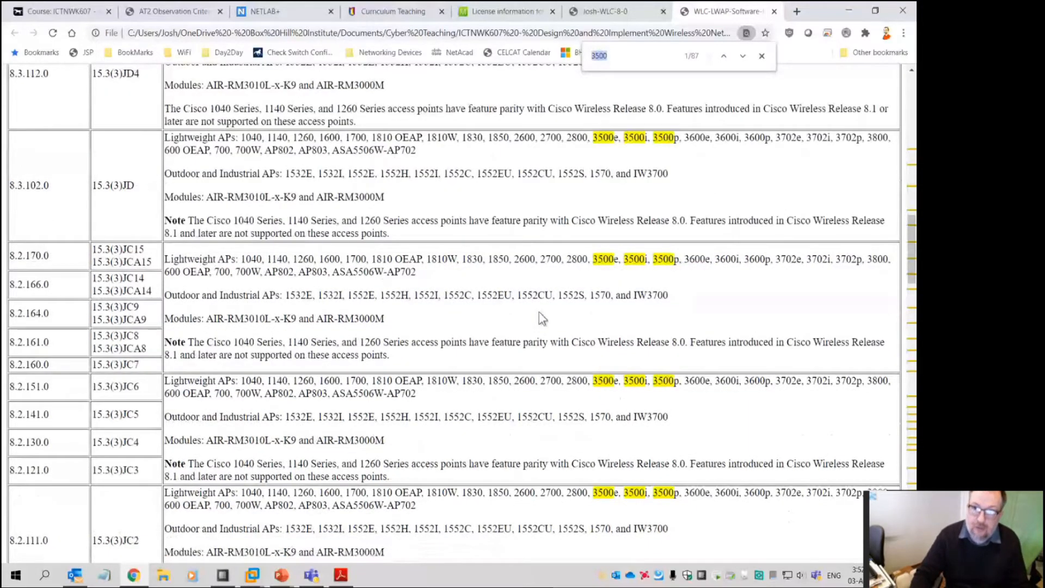
Search the page for 3600 and scroll down to the 7.x release rows
type("3600")
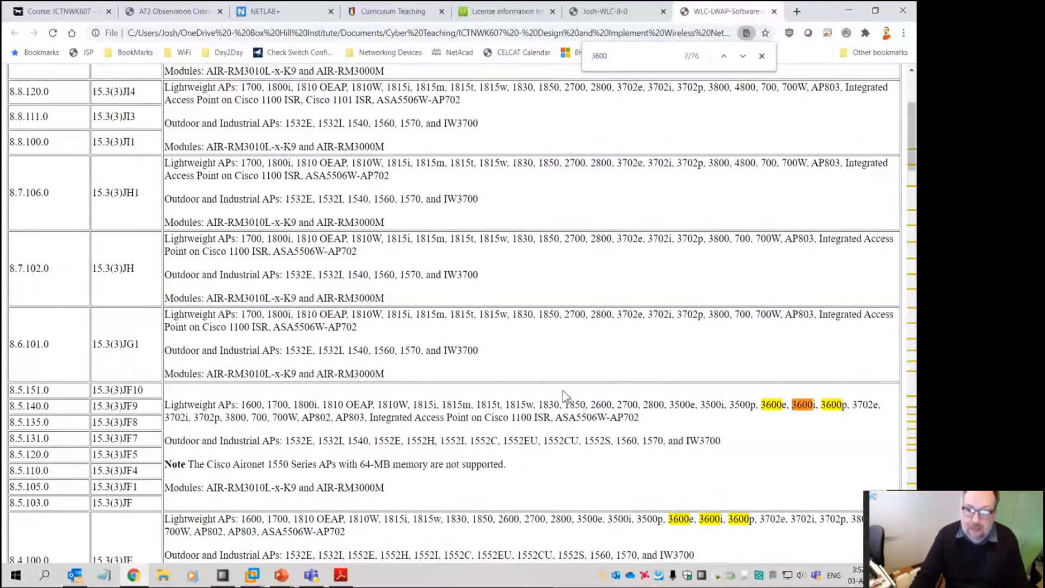
scroll(566, 396, "down", 9)
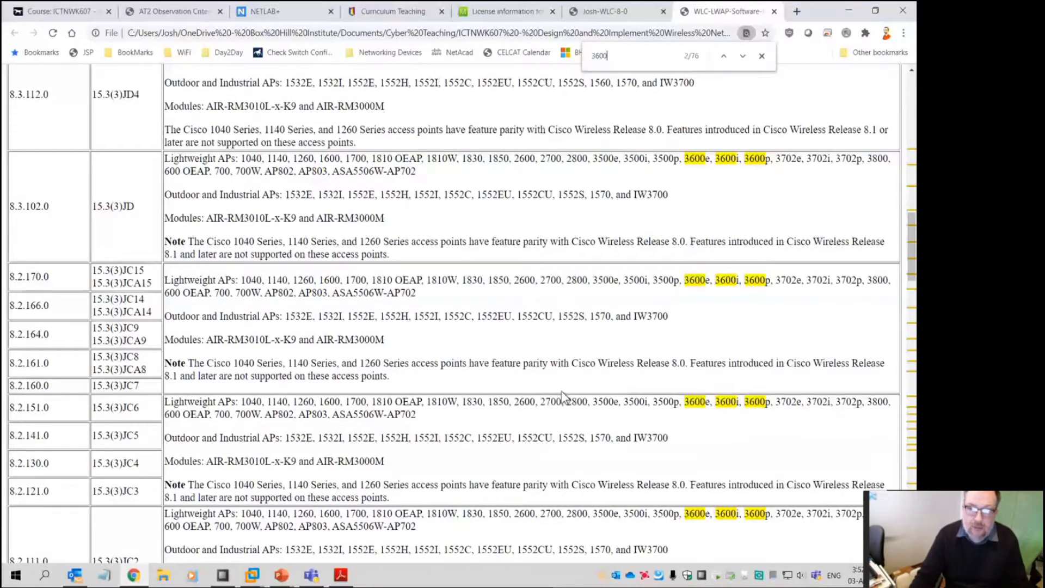
scroll(563, 396, "down", 10)
scroll(561, 392, "down", 5)
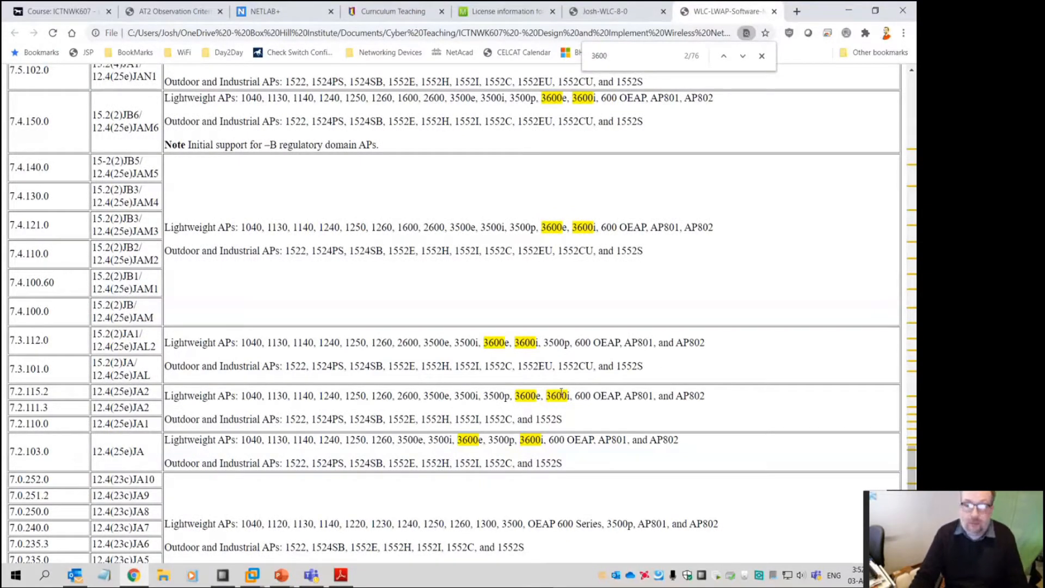
scroll(561, 392, "down", 3)
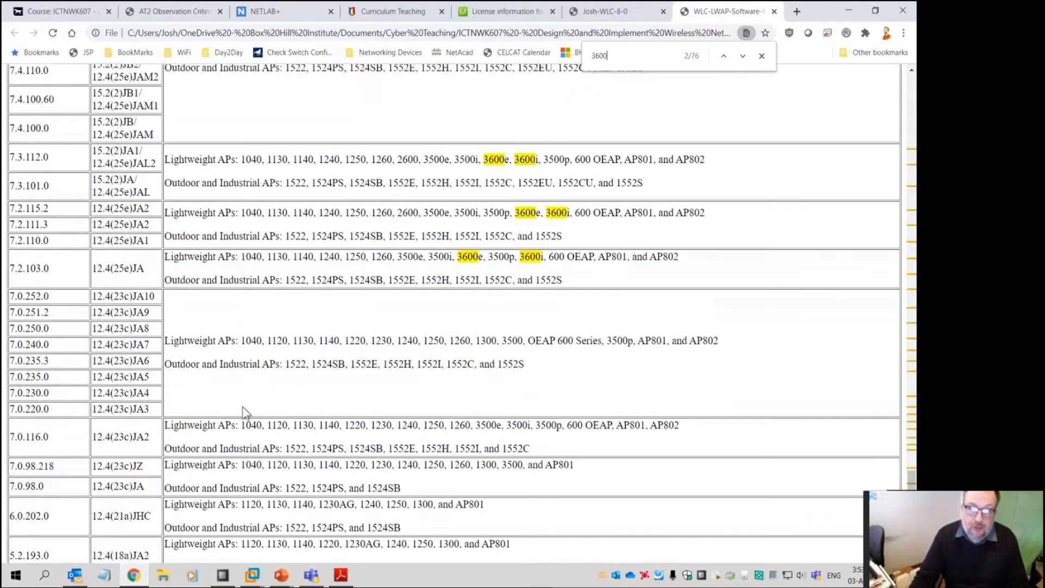
Highlight release 7.0.252.0, the 3600e entry in 7.2.103.0, and the 3500 model
left_click_drag(10, 296, 52, 298)
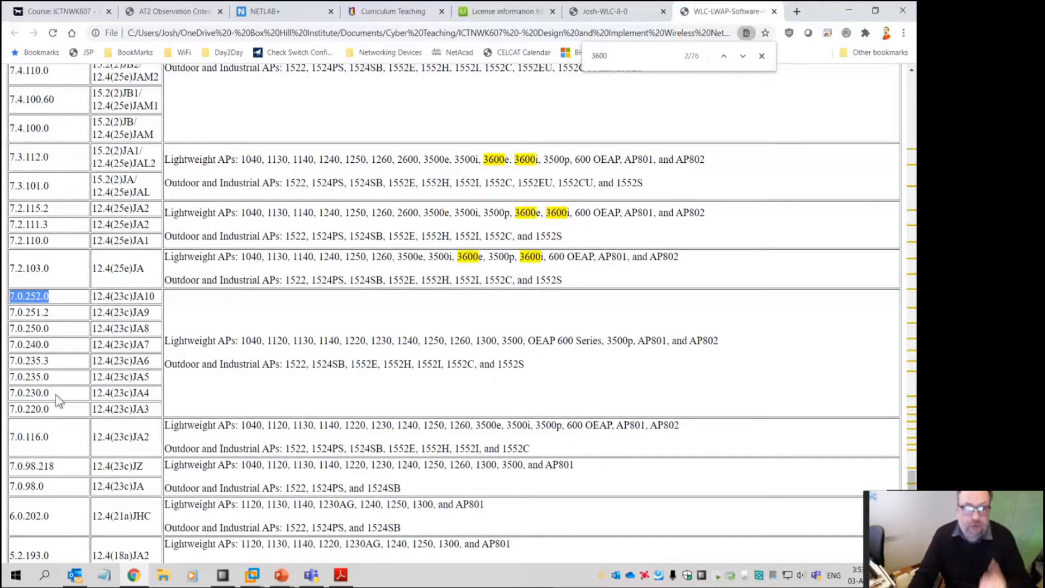
left_click(32, 297)
left_click_drag(25, 295, 45, 295)
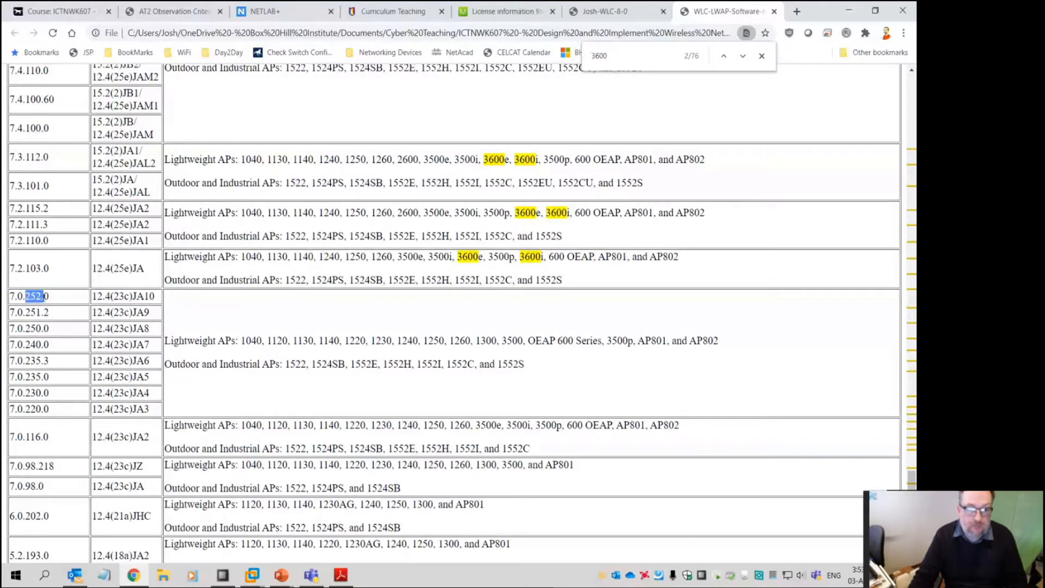
double_click(470, 257)
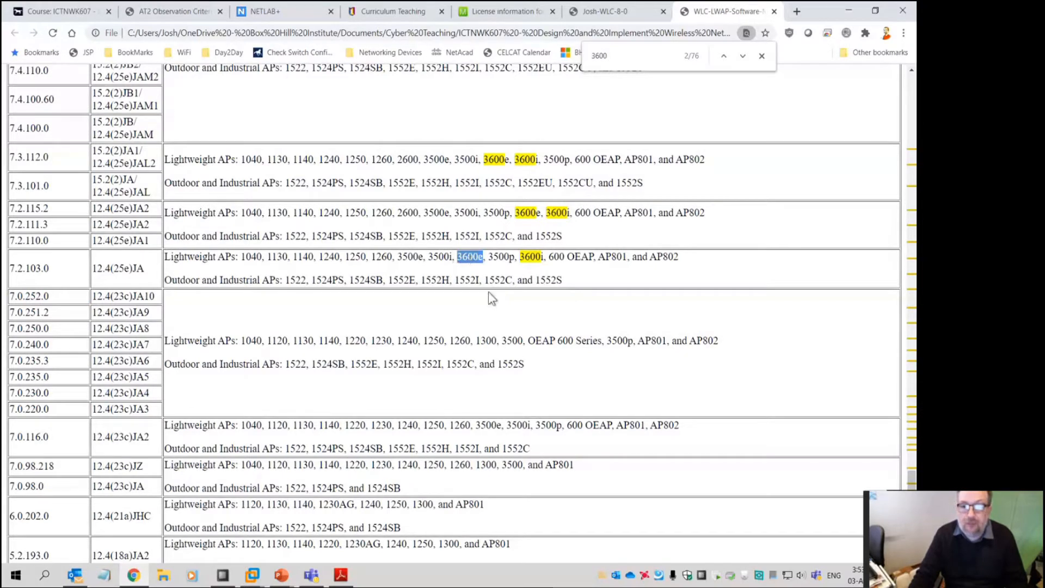
left_click_drag(10, 297, 24, 296)
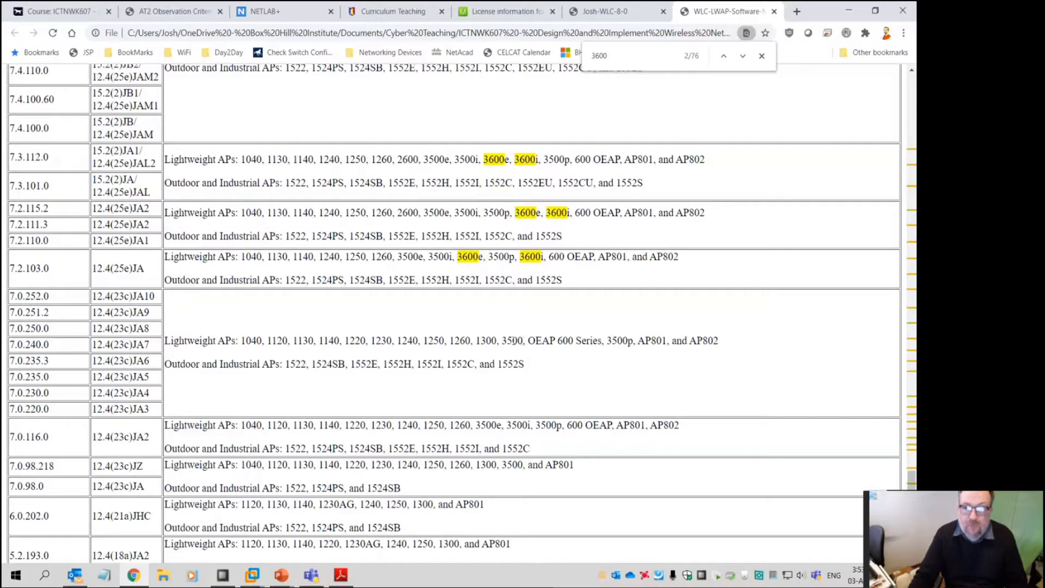
double_click(512, 341)
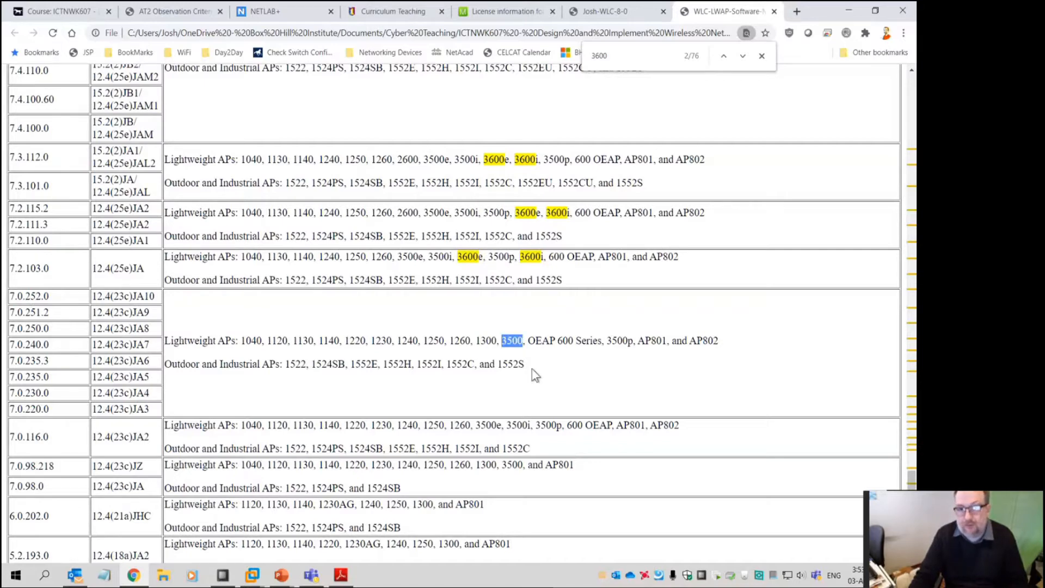
scroll(535, 374, "up", 3)
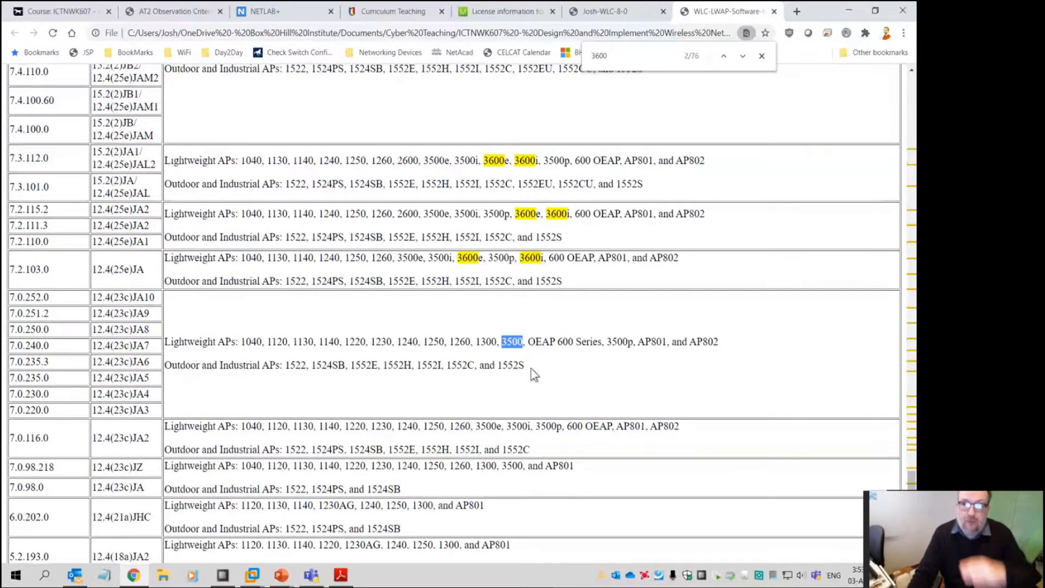
Scroll up and highlight releases 8.5.151.0 and 8.6.101.0 in the table
scroll(531, 302, "up", 5)
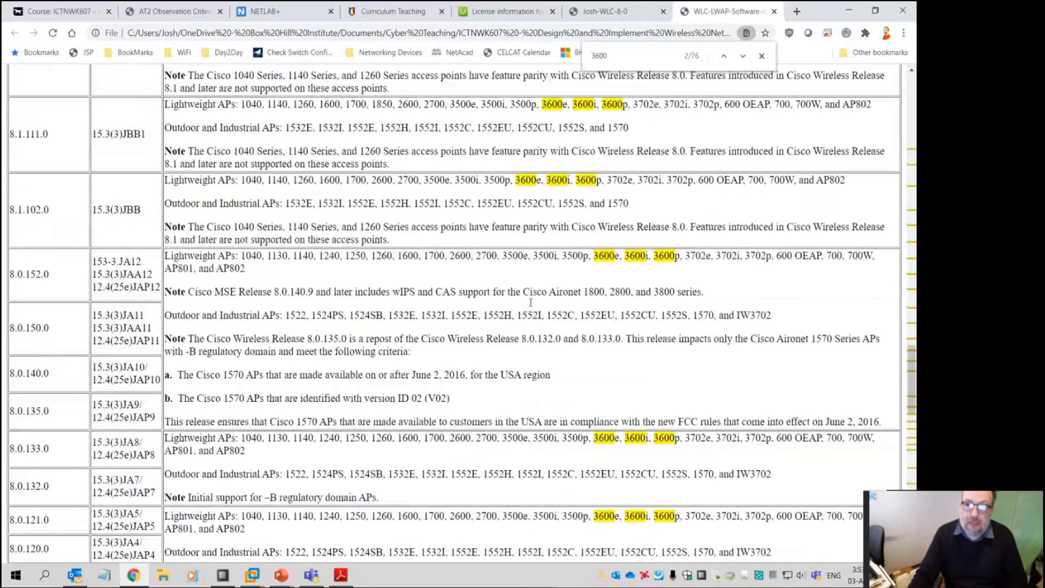
scroll(531, 302, "up", 5)
scroll(525, 320, "up", 7)
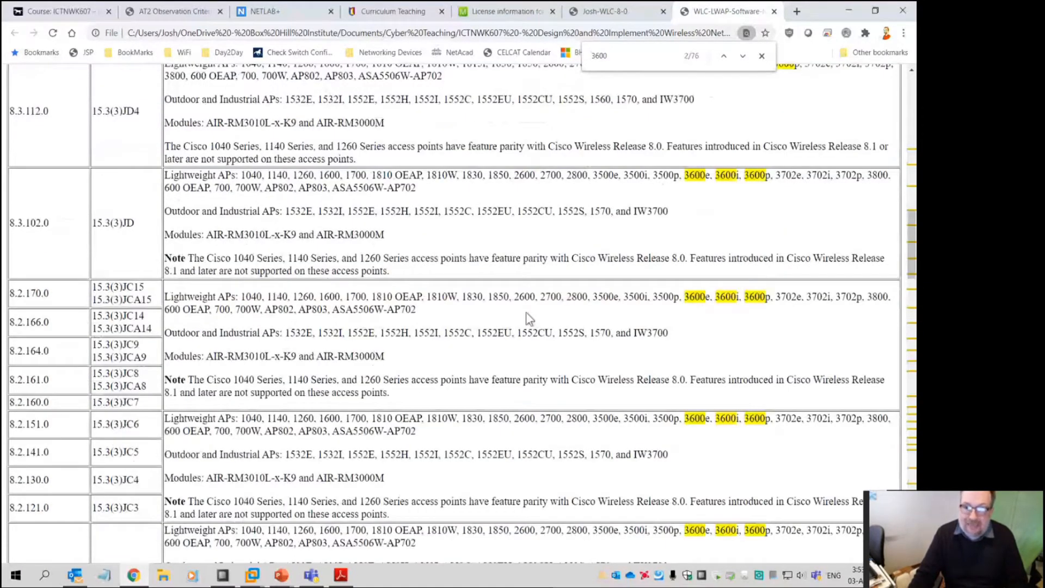
scroll(525, 312, "up", 10)
left_click_drag(49, 328, 9, 328)
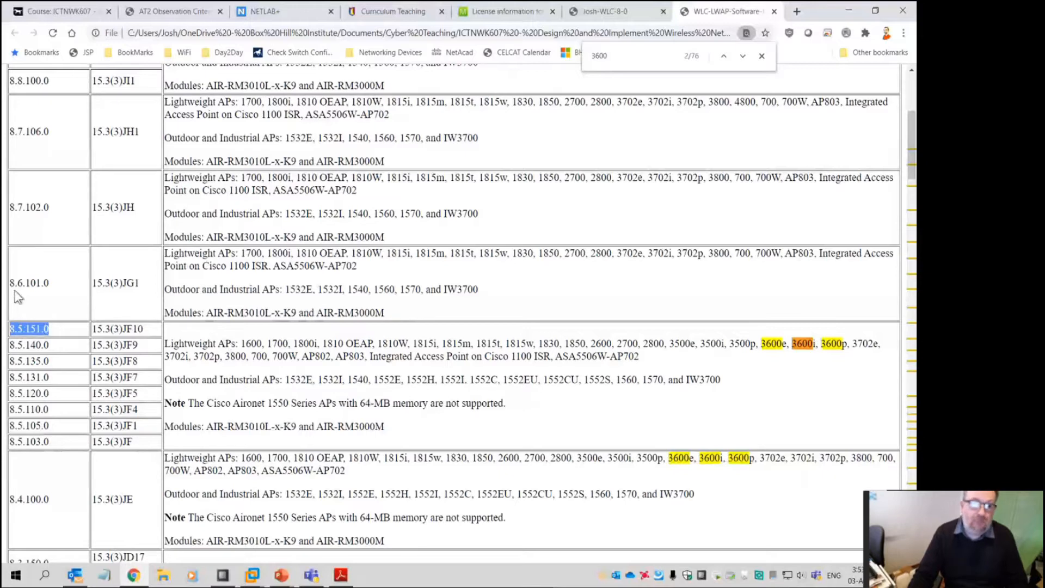
left_click_drag(9, 283, 60, 286)
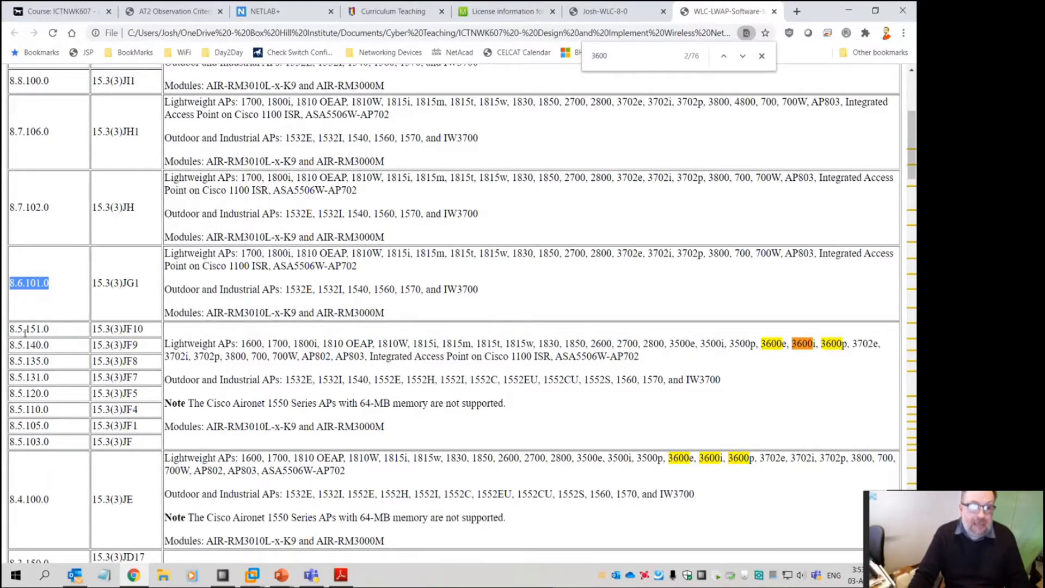
left_click_drag(16, 329, 41, 329)
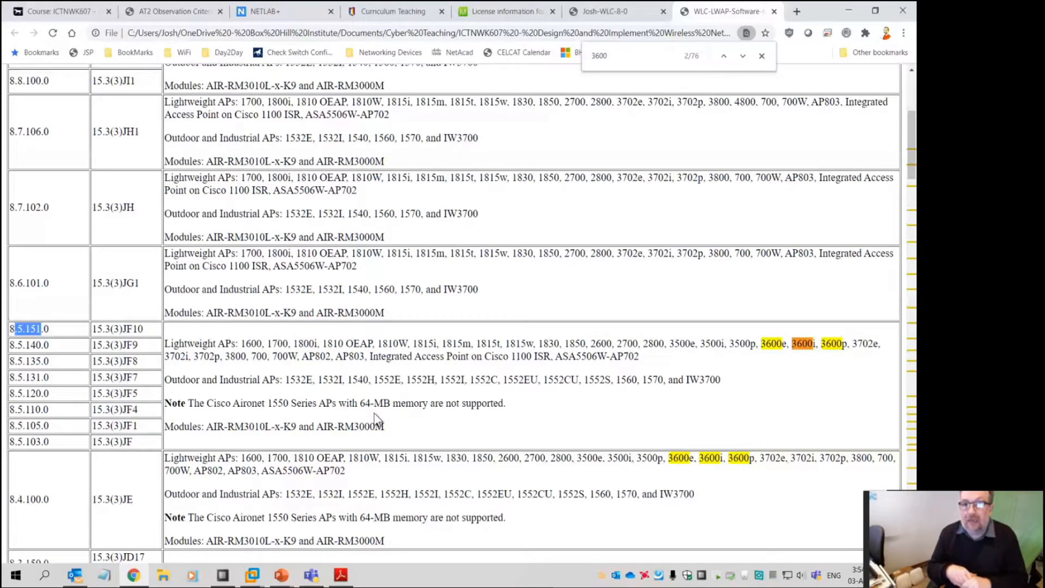
Highlight the 3600 models in the 8.0.152.0 row, then return to the controller's tab
scroll(374, 414, "down", 5)
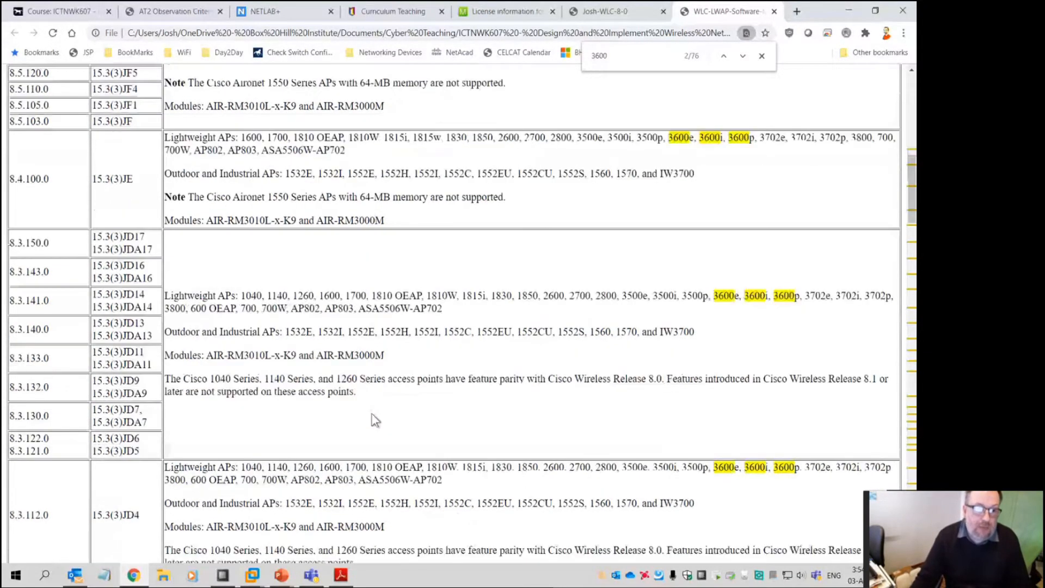
scroll(374, 420, "down", 12)
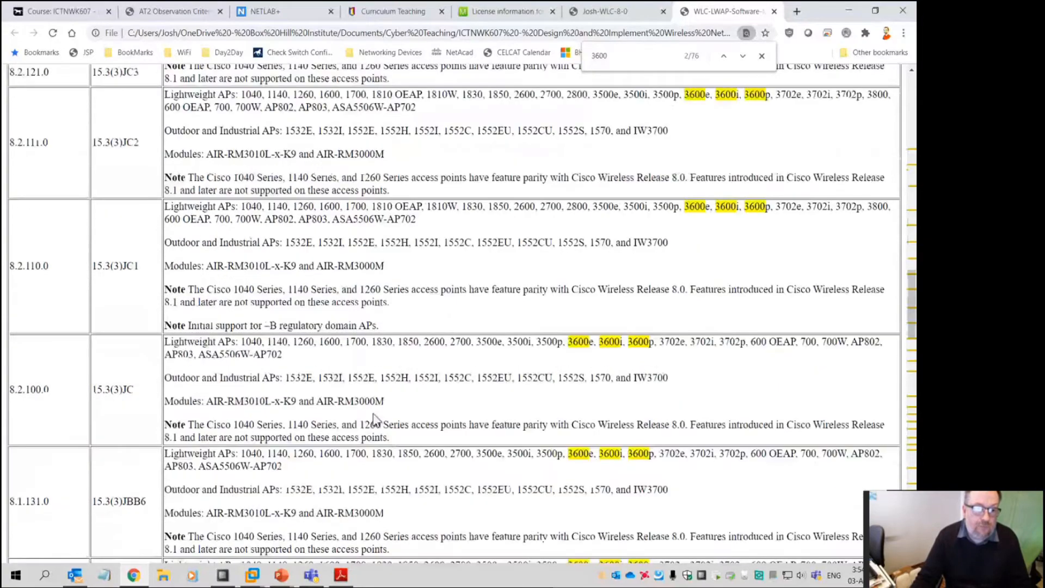
scroll(374, 420, "down", 6)
scroll(377, 411, "down", 6)
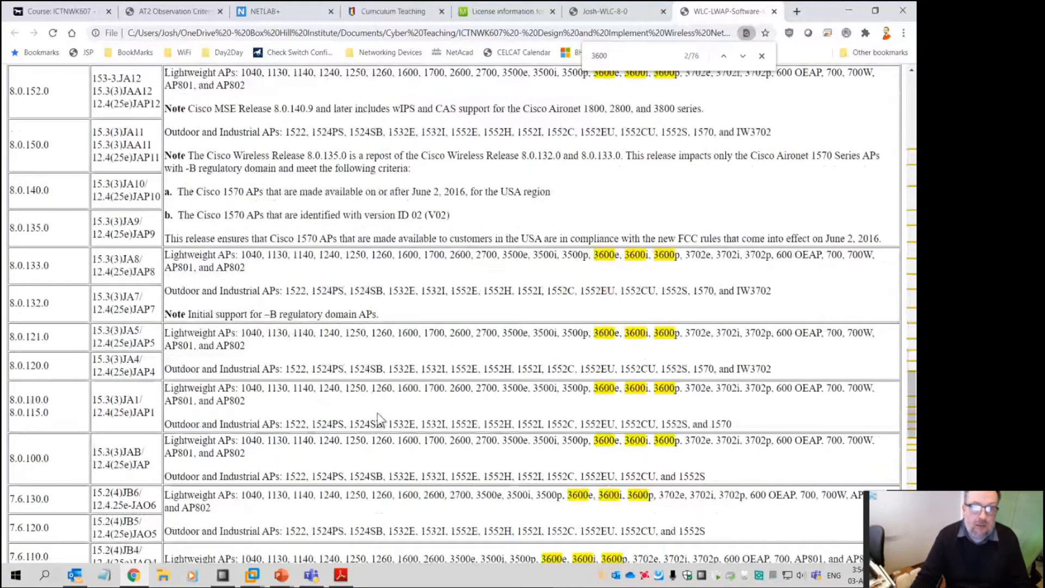
scroll(378, 416, "up", 3)
scroll(375, 408, "up", 1)
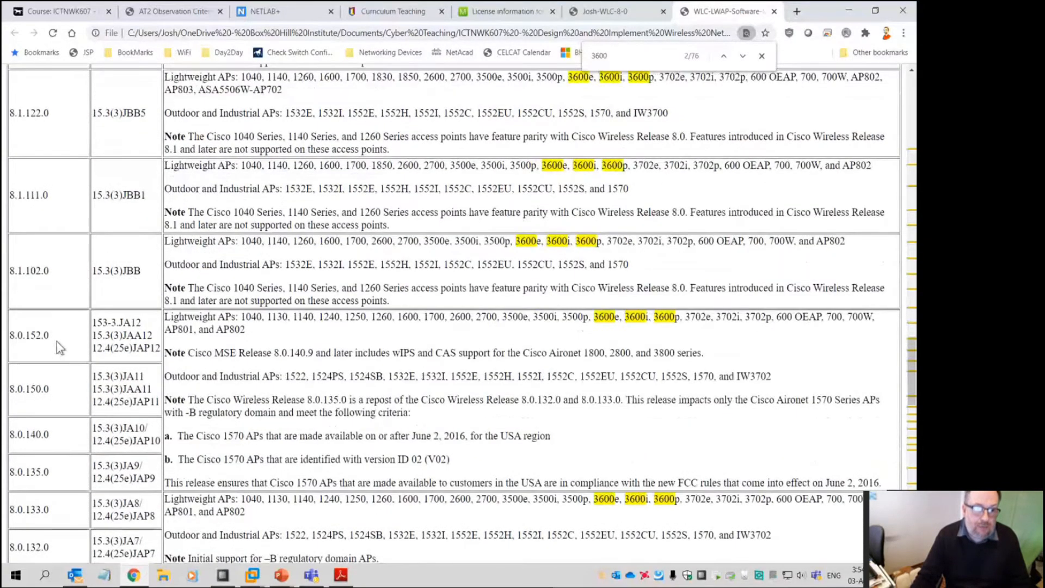
left_click_drag(54, 337, 10, 337)
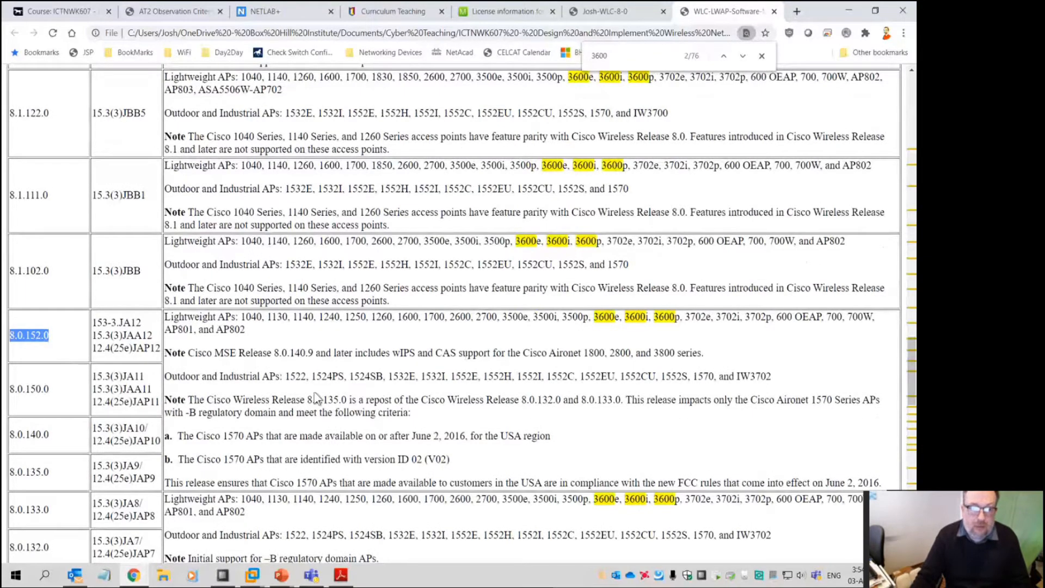
left_click_drag(548, 320, 683, 318)
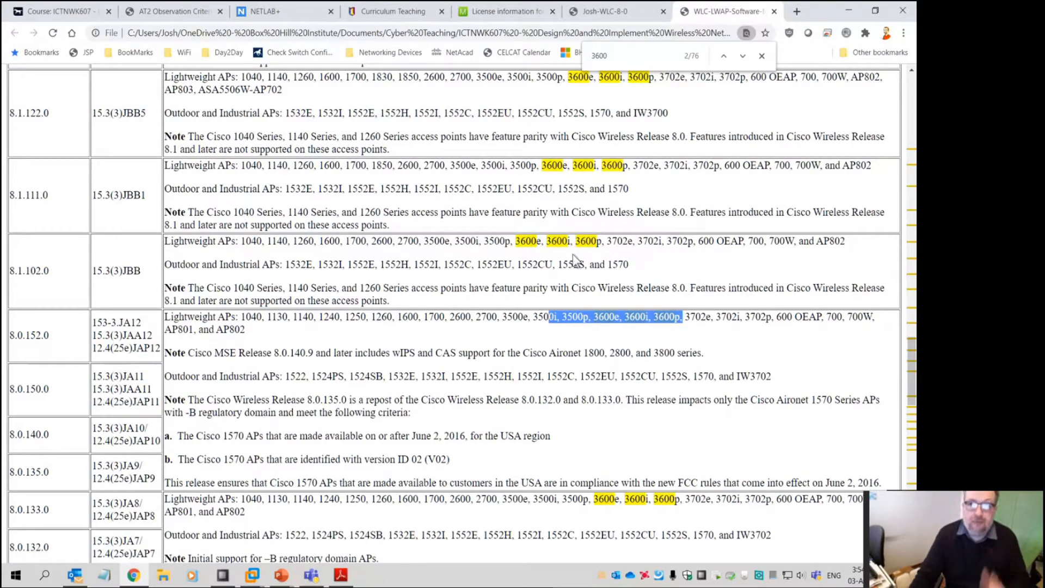
left_click(607, 12)
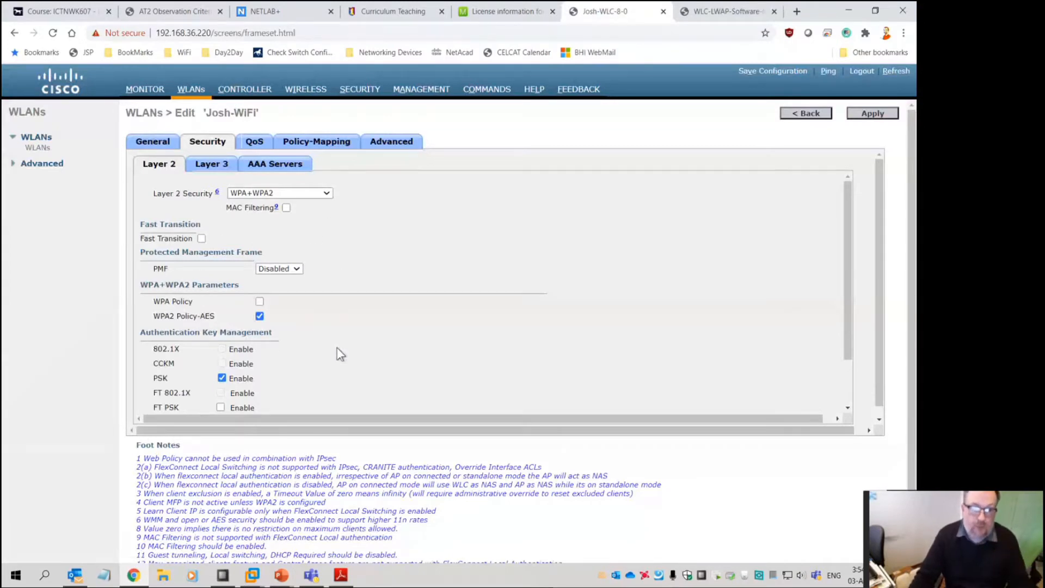
Try Web Policy for Layer 3 security, revert it to None, and show the AAA Servers settings
scroll(337, 349, "down", 2)
scroll(342, 349, "up", 2)
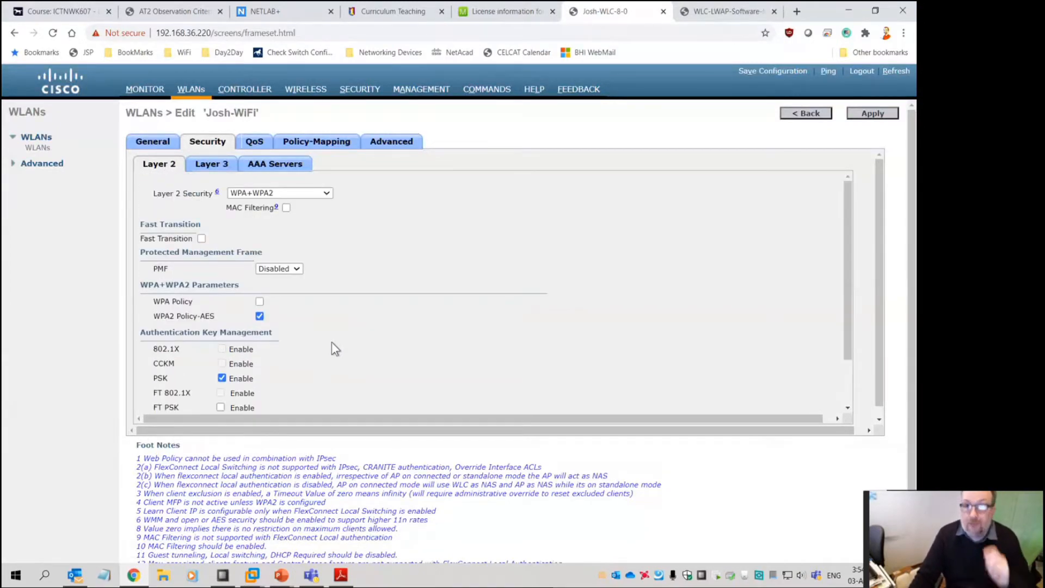
left_click(212, 165)
left_click(254, 198)
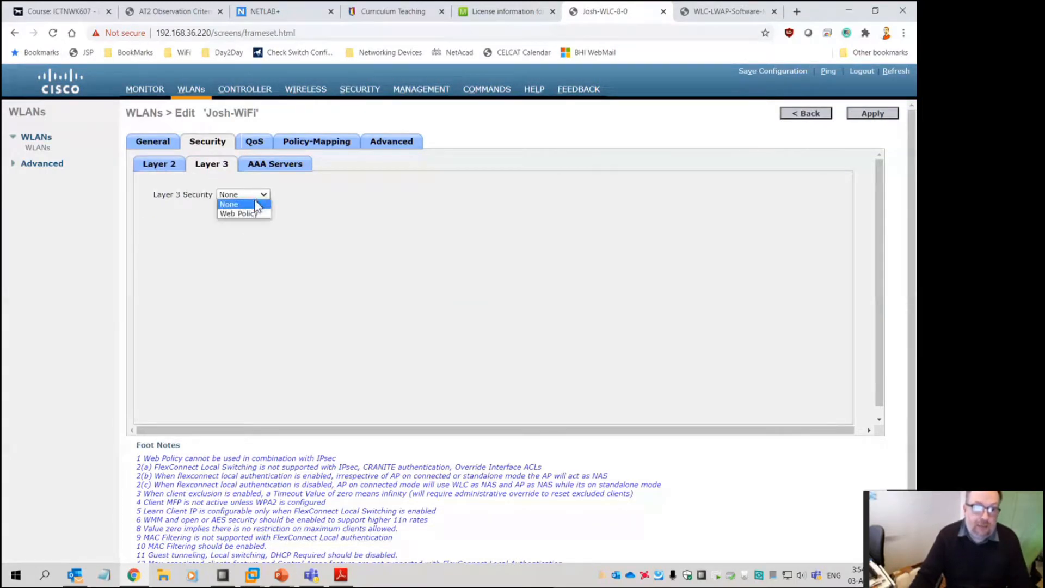
left_click(250, 213)
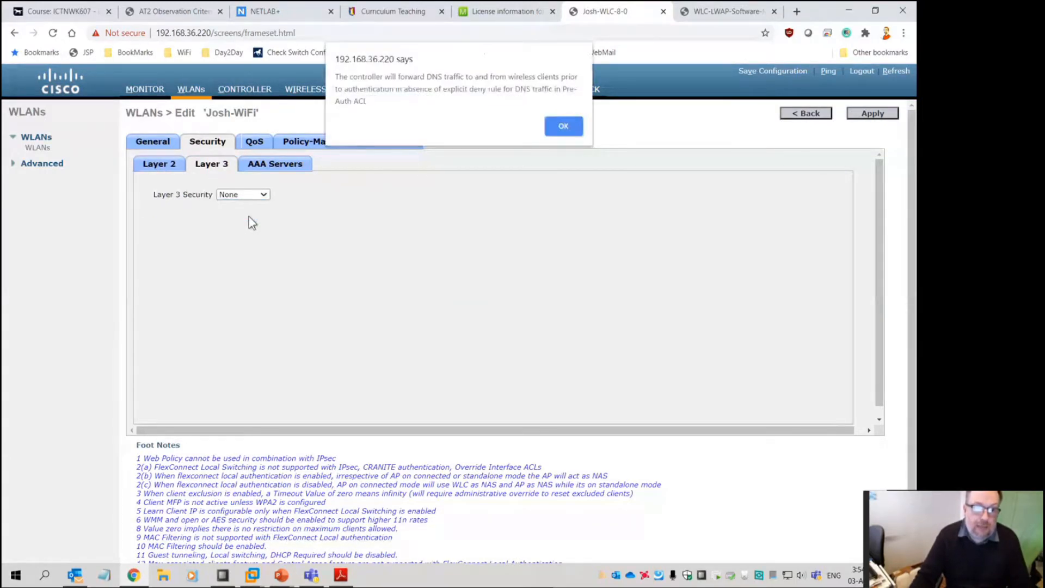
left_click(563, 127)
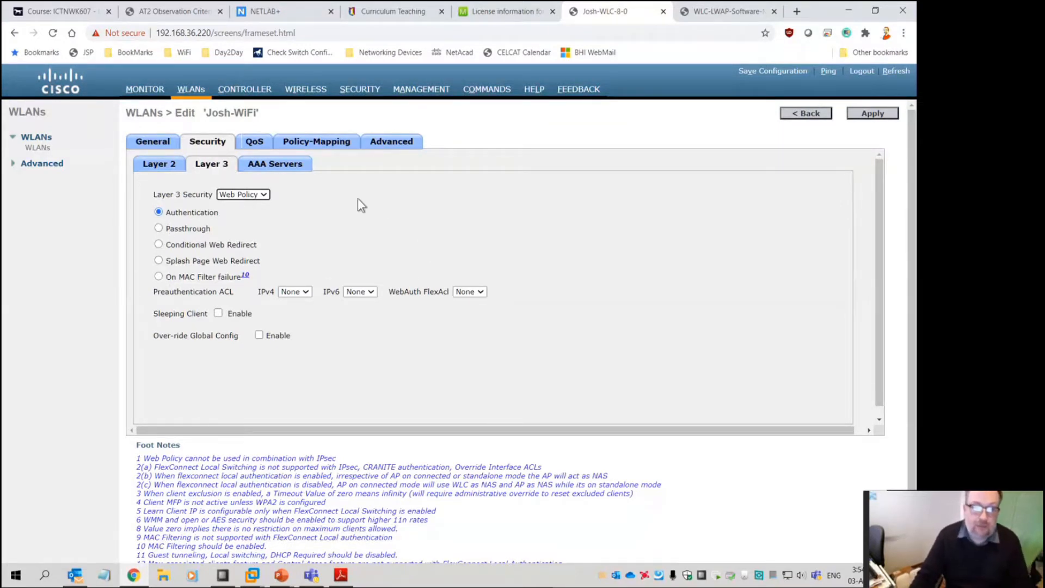
left_click(270, 164)
left_click(210, 165)
left_click(256, 199)
left_click(248, 203)
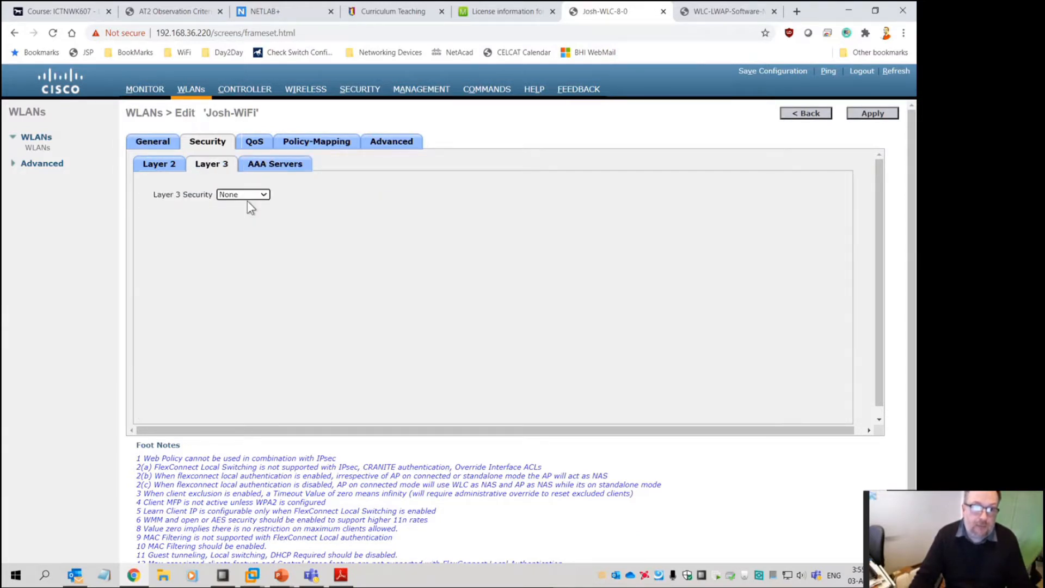
left_click(277, 166)
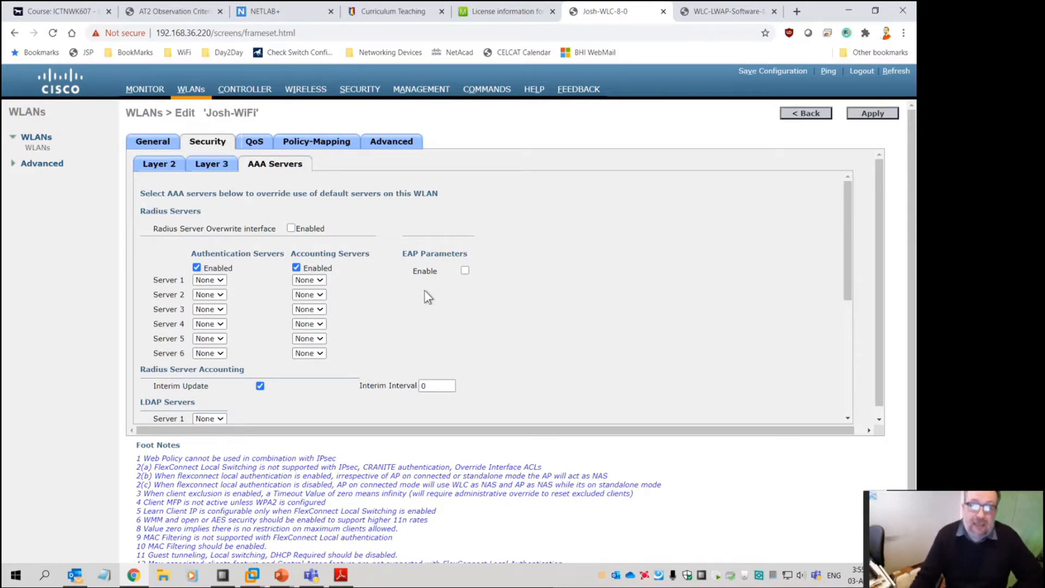
Check the Server 1 RADIUS choices, revisit Layer 2 security, then open the All APs list
left_click(219, 281)
left_click(218, 281)
left_click(217, 281)
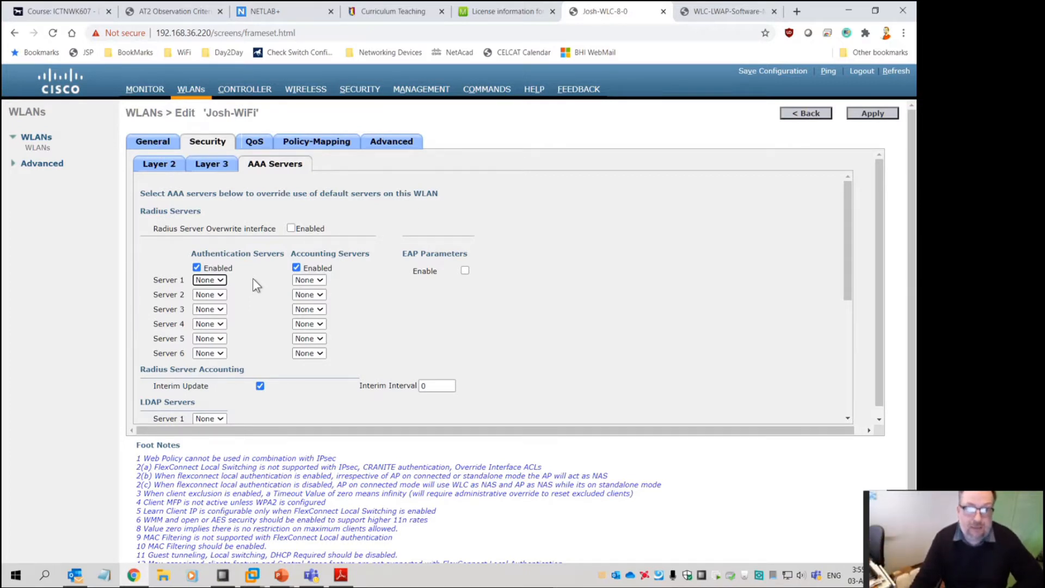
left_click(170, 166)
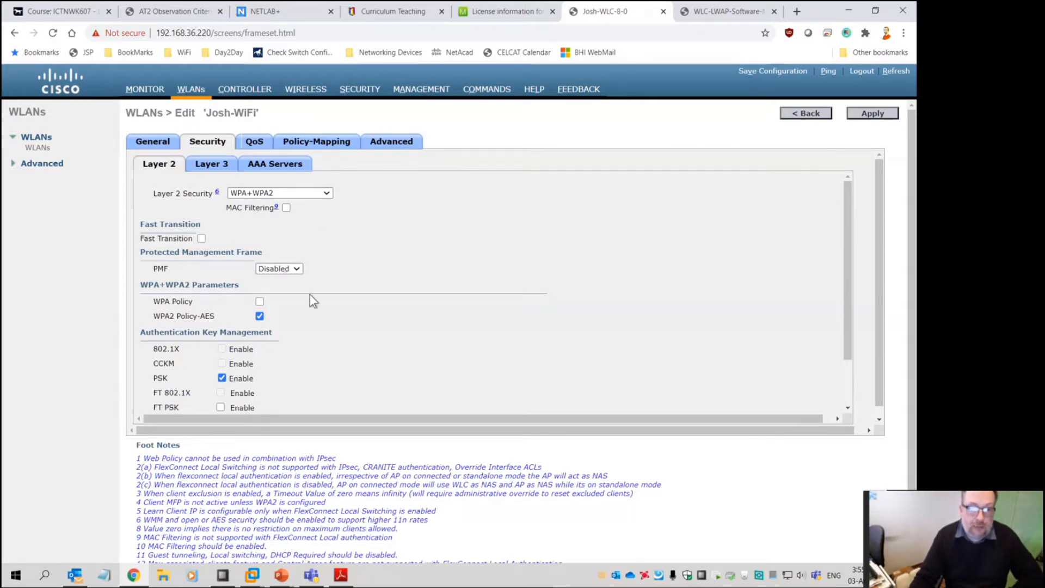
scroll(299, 362, "down", 1)
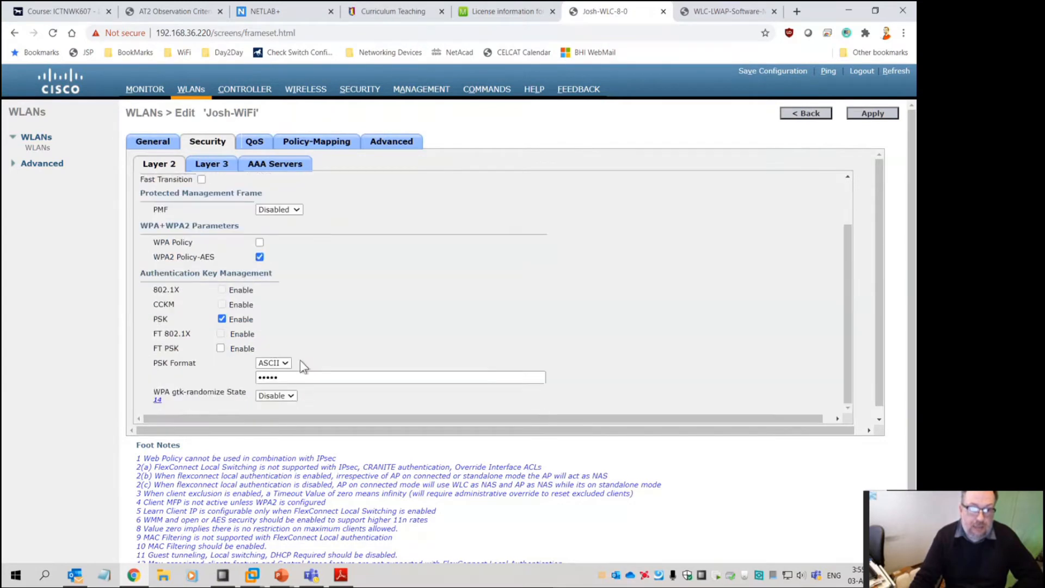
scroll(292, 214, "up", 1)
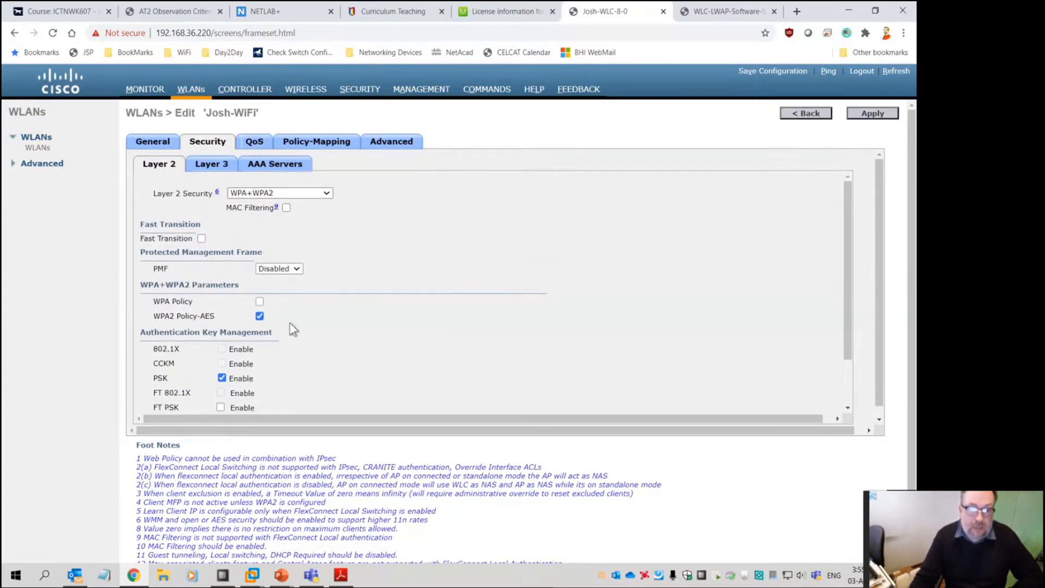
scroll(312, 360, "down", 1)
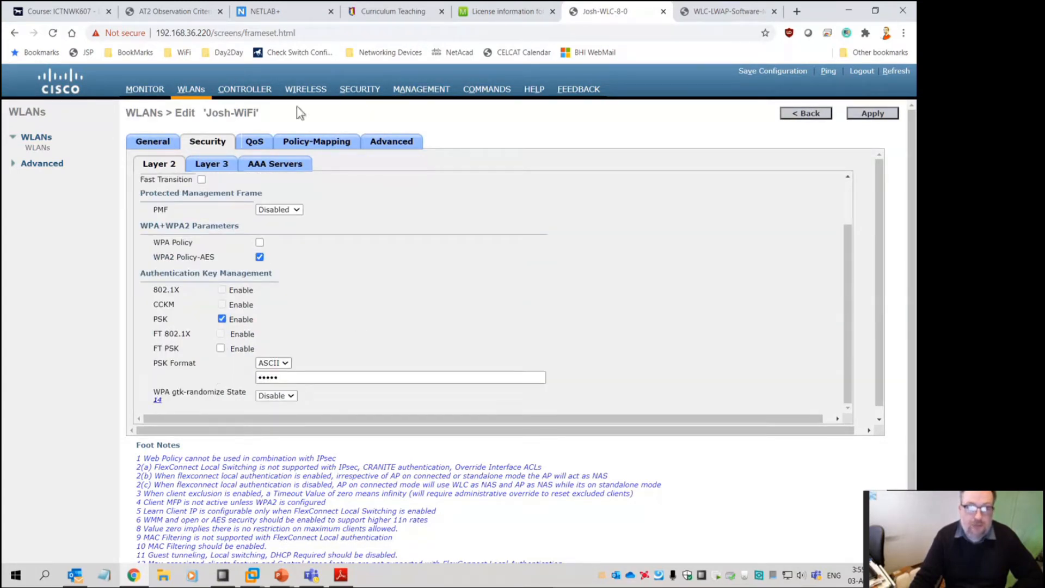
left_click(296, 91)
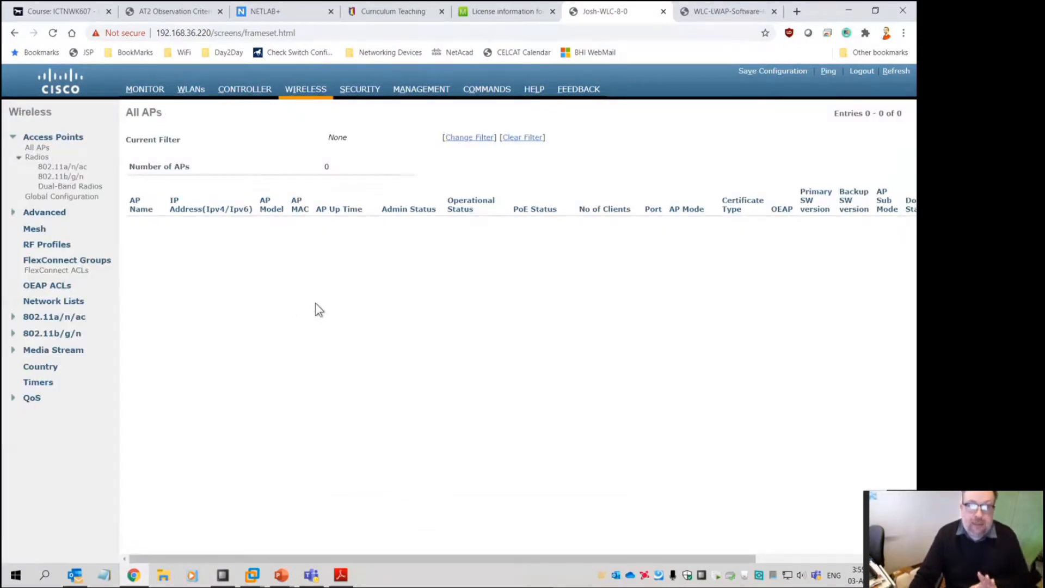
Browse the WLANs, Wireless, Security, Management and Commands pages
left_click(191, 92)
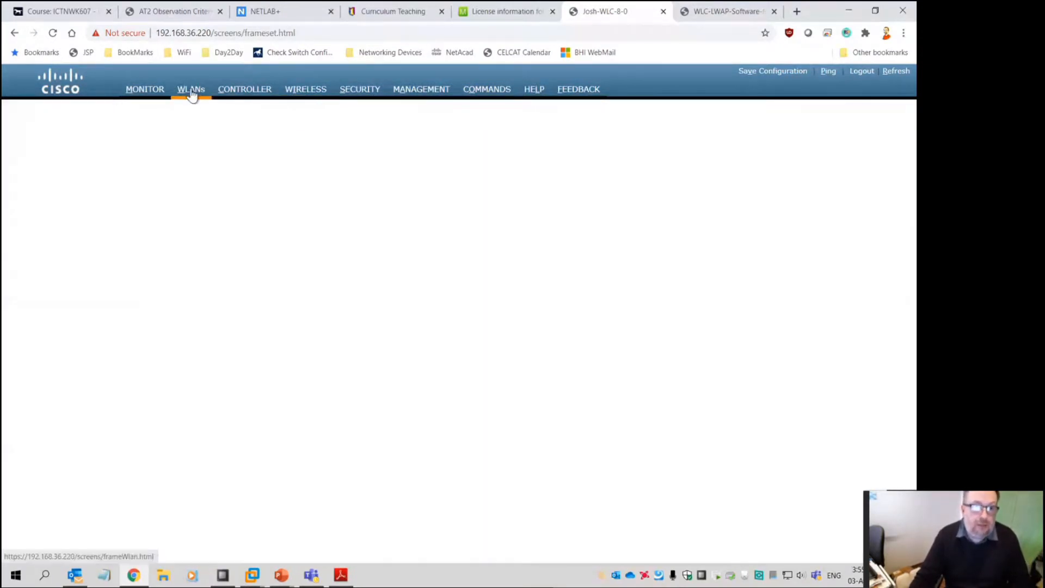
left_click(307, 88)
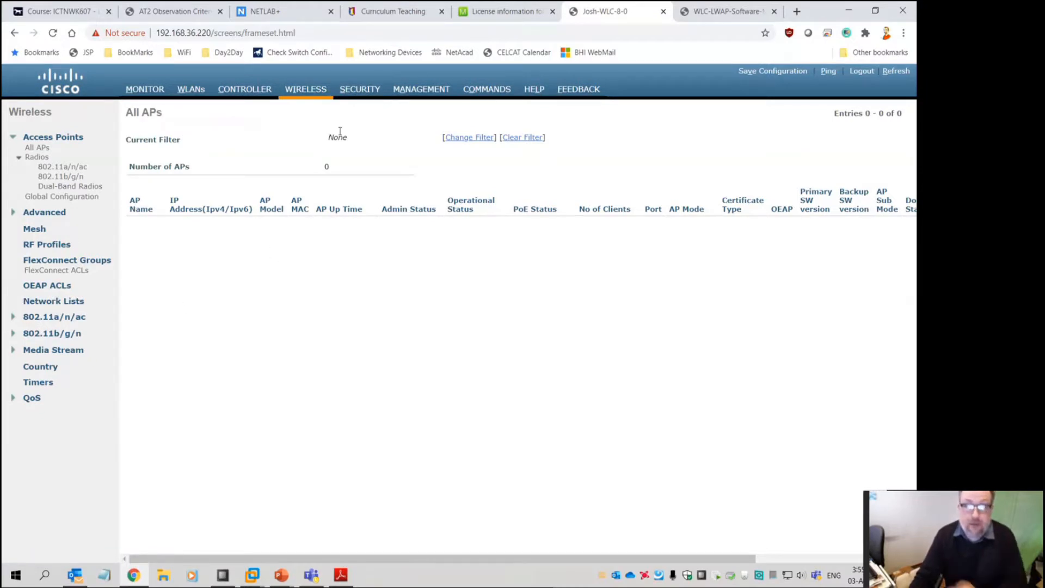
left_click(365, 93)
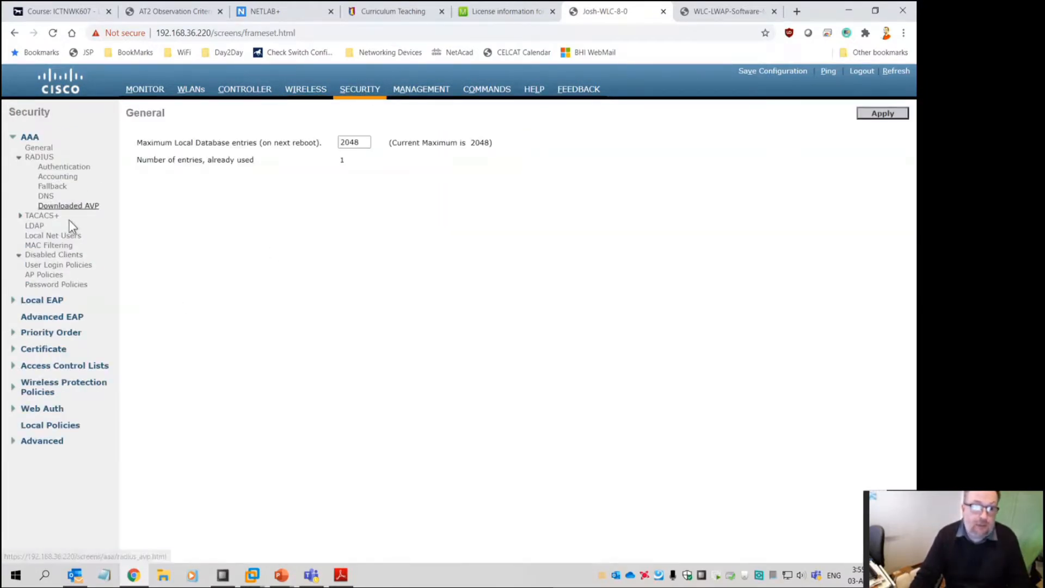
left_click(410, 91)
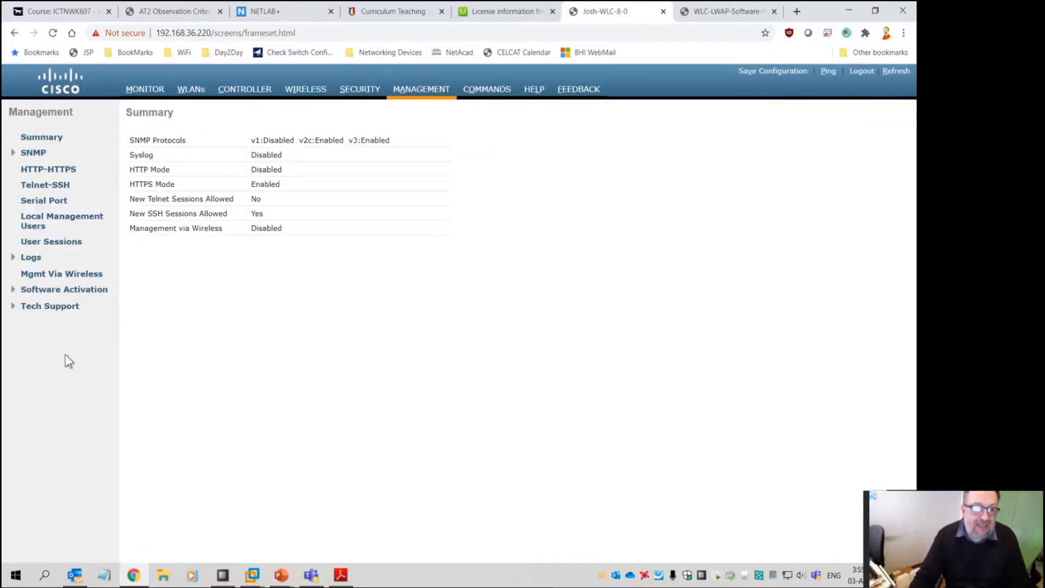
left_click(481, 91)
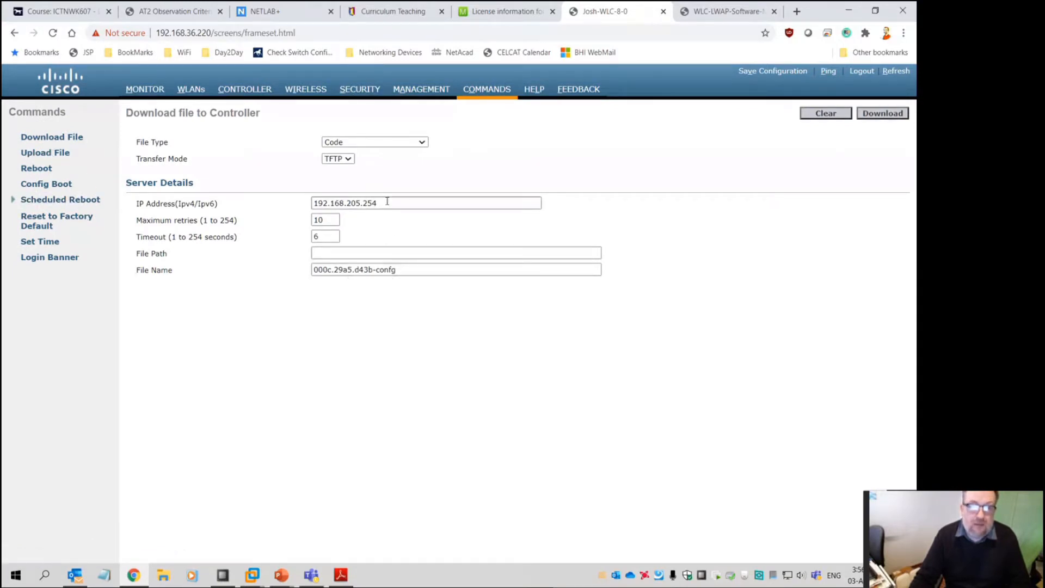
Select the TFTP server IP address on Download File, then return to the Monitor Summary
left_click_drag(387, 203, 276, 219)
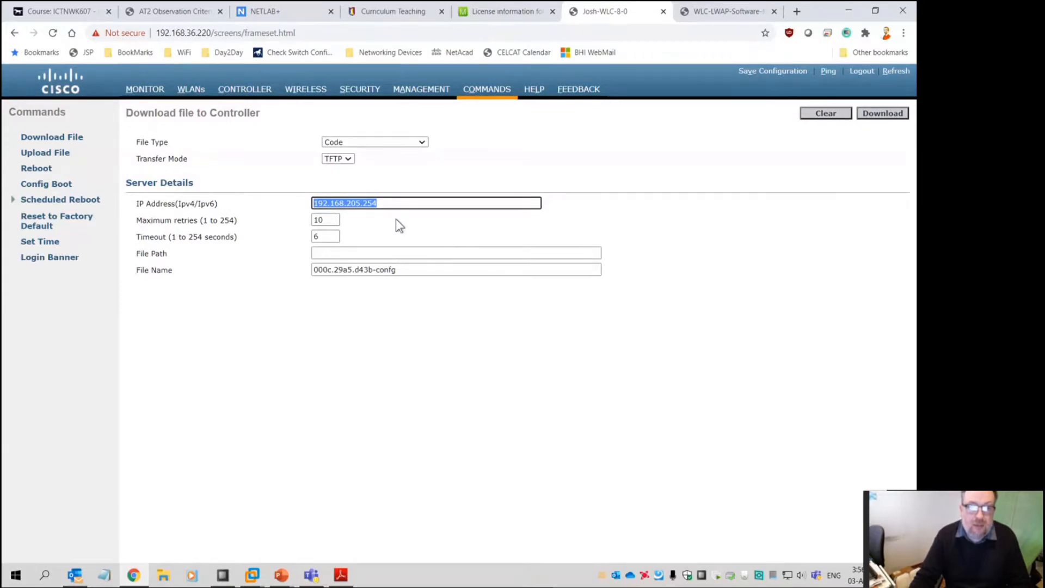
double_click(363, 203)
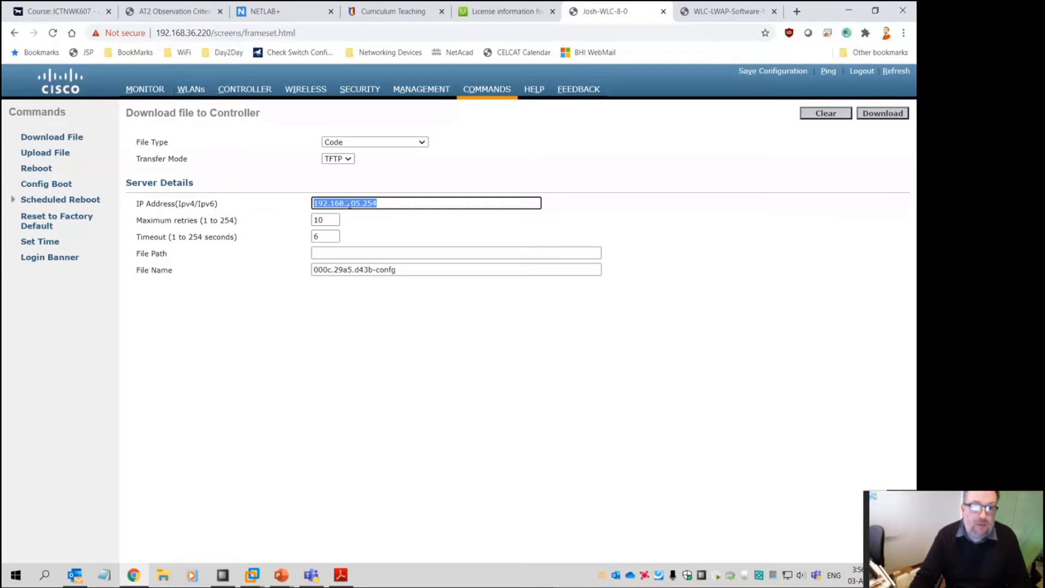
left_click(158, 88)
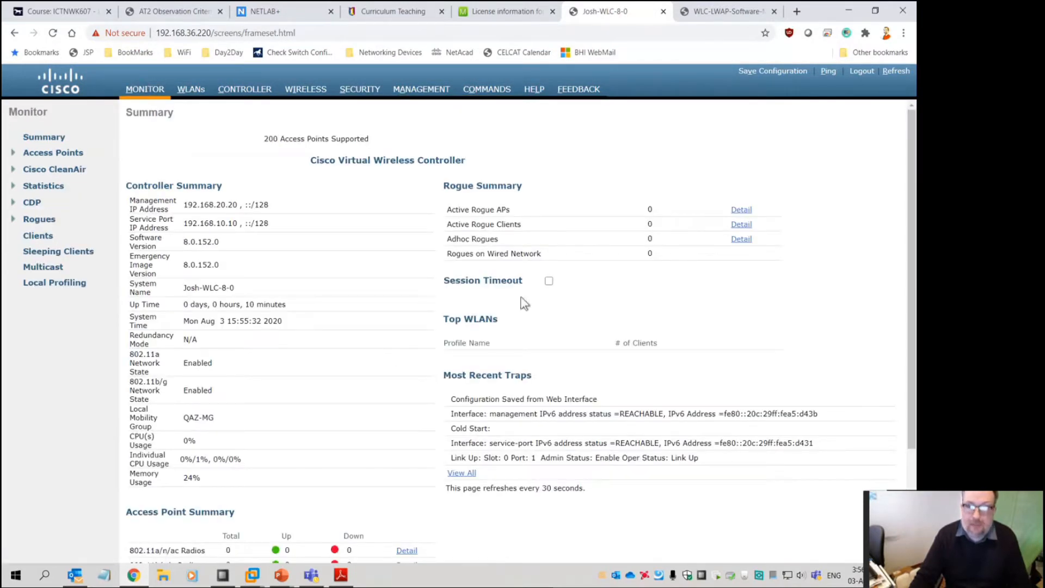
Launch PuTTY and open the saved 'Serial to COM3' console session
key("super")
key("super")
key("super")
type("putty")
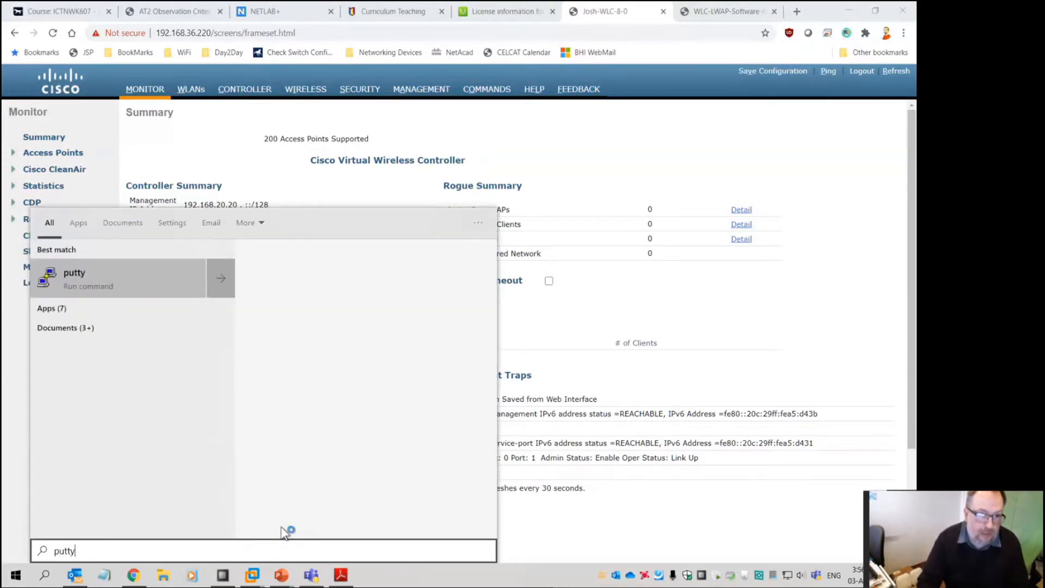
key("Return")
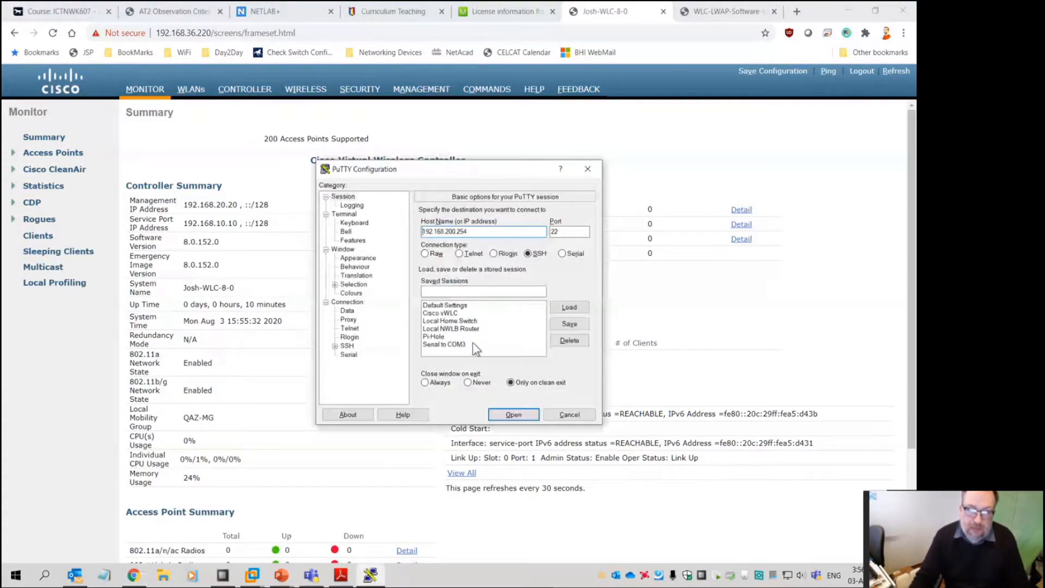
left_click(563, 254)
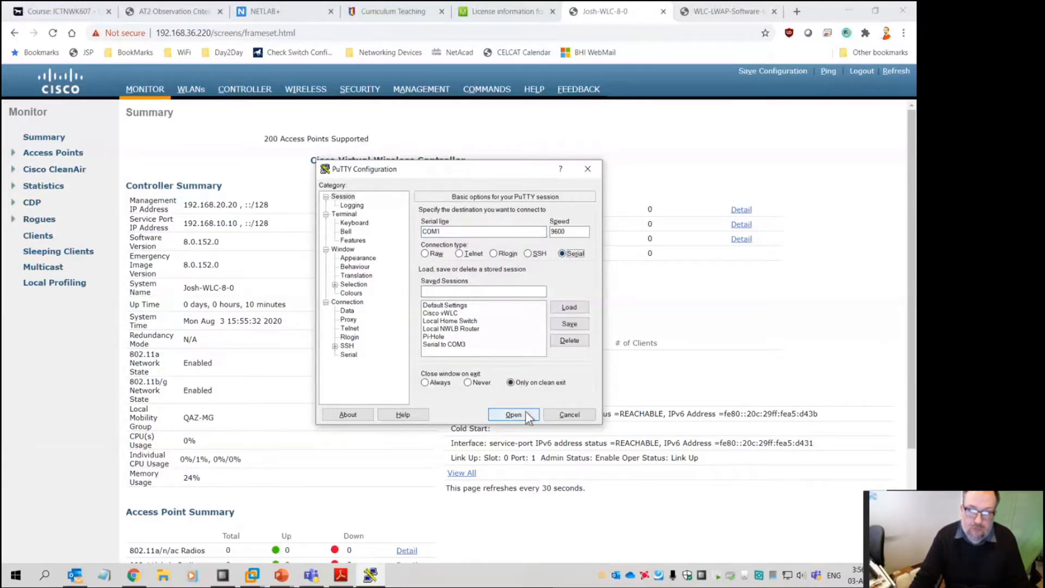
double_click(461, 345)
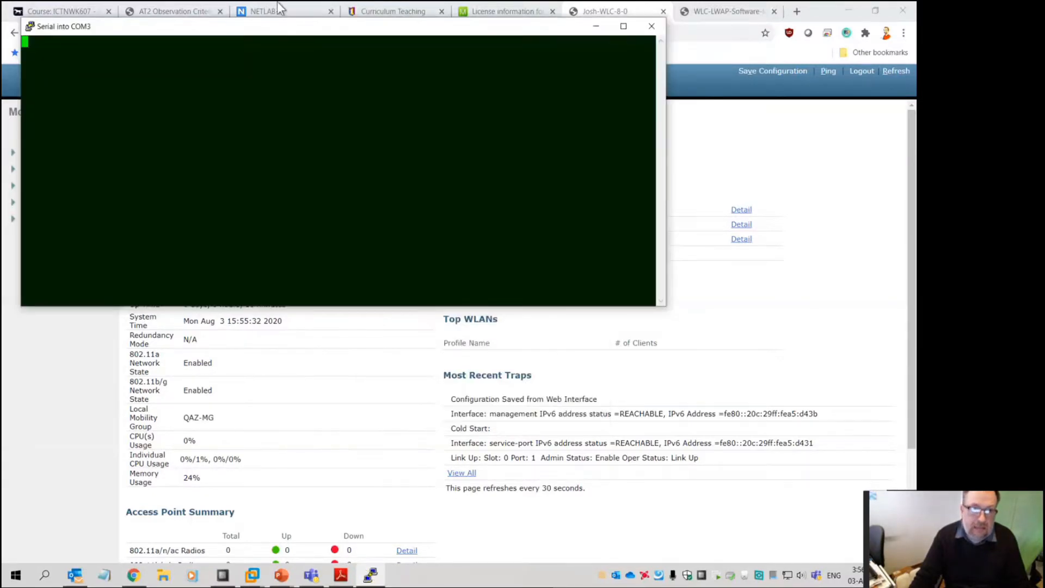
left_click_drag(268, 22, 373, 84)
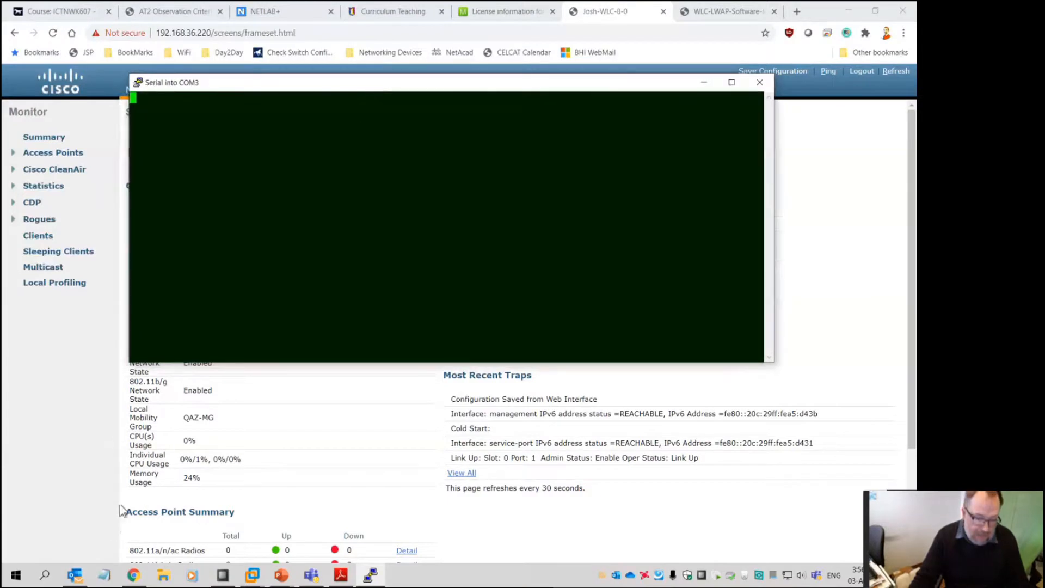
Open a second PuTTY serial session on COM4 and stack both console windows
key("super")
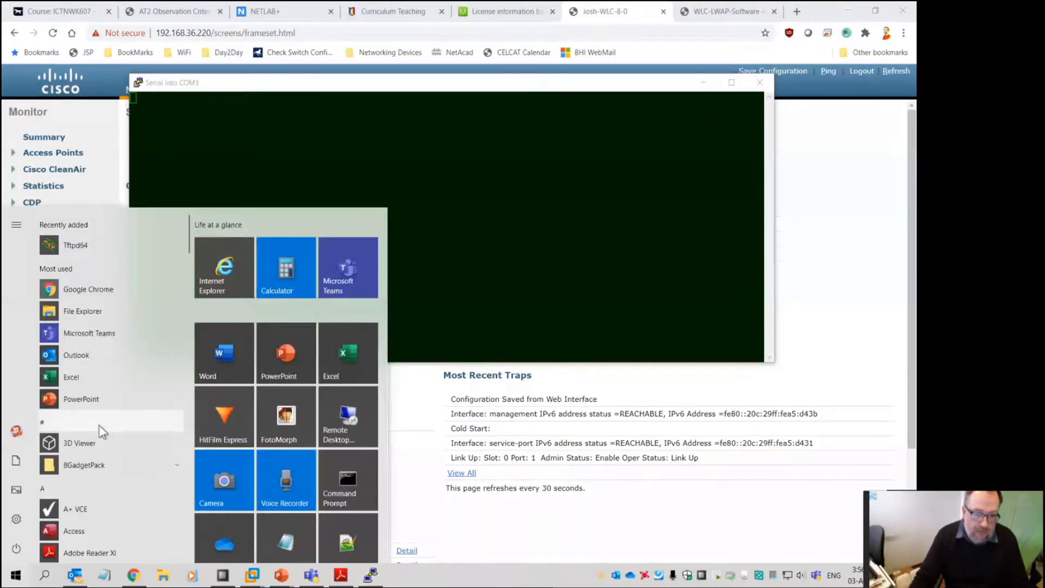
type("putty")
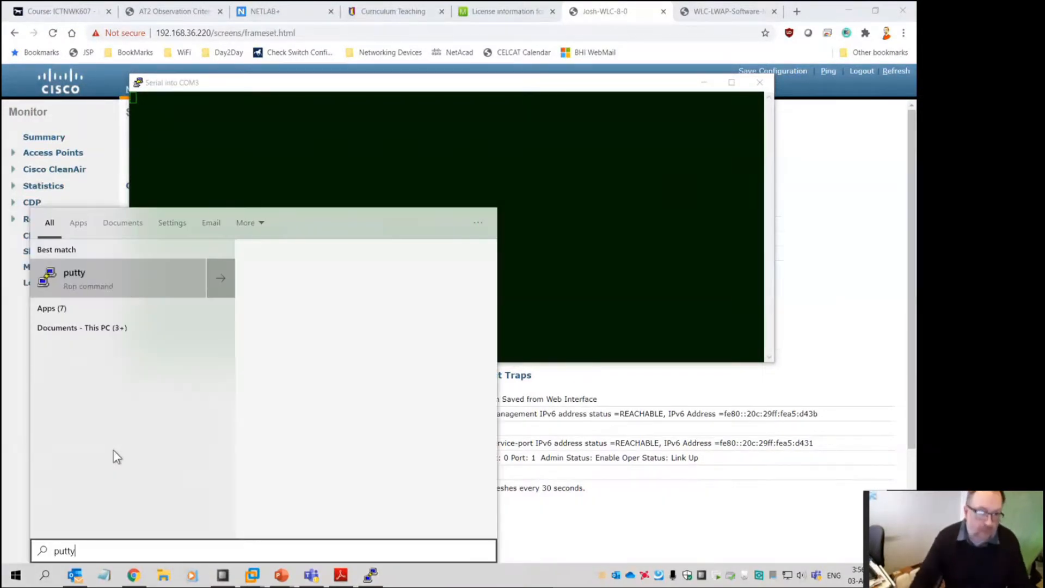
left_click(90, 272)
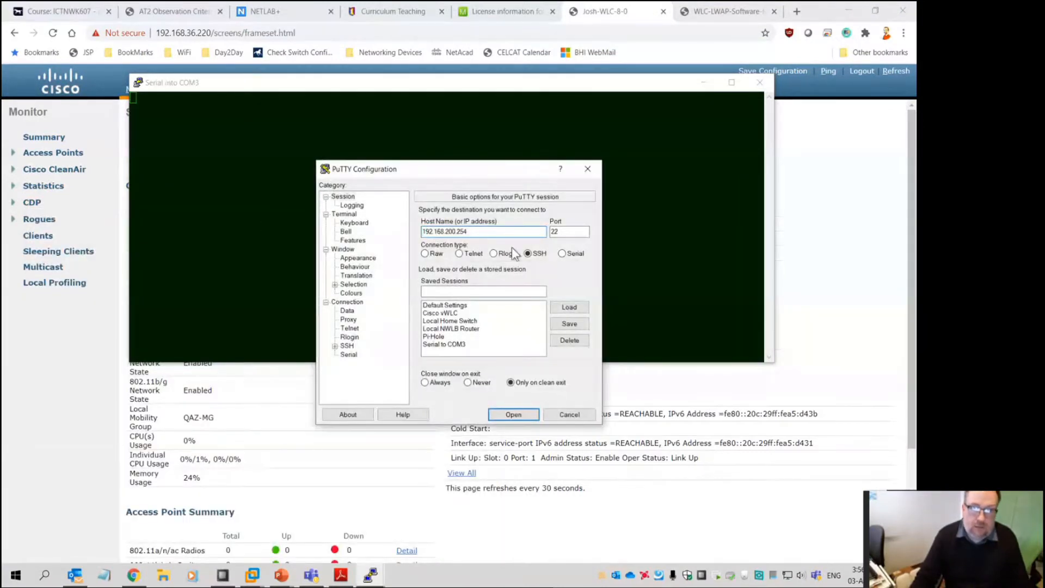
left_click(562, 253)
double_click(499, 233)
type("COM")
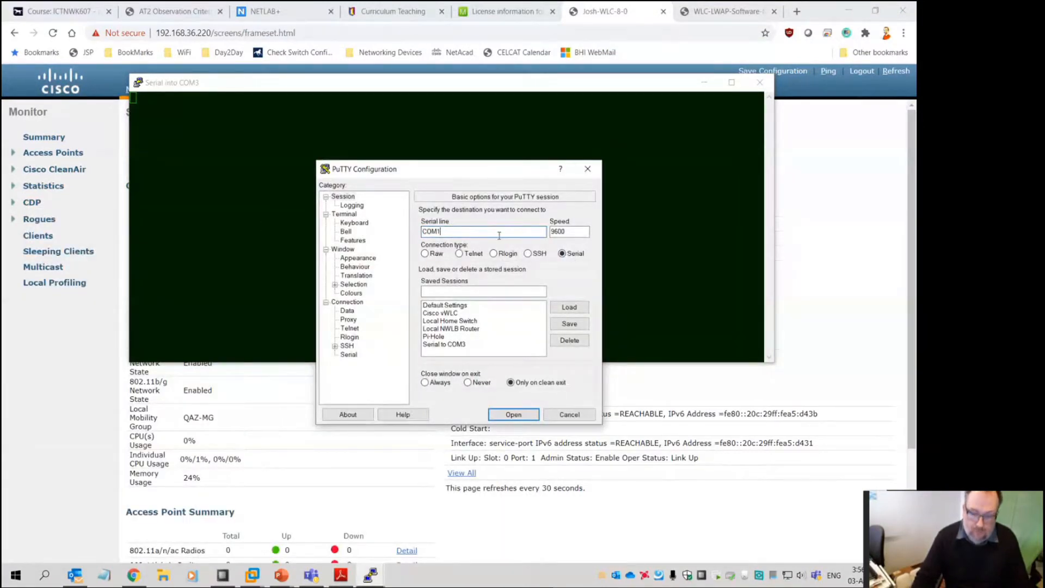
type("4")
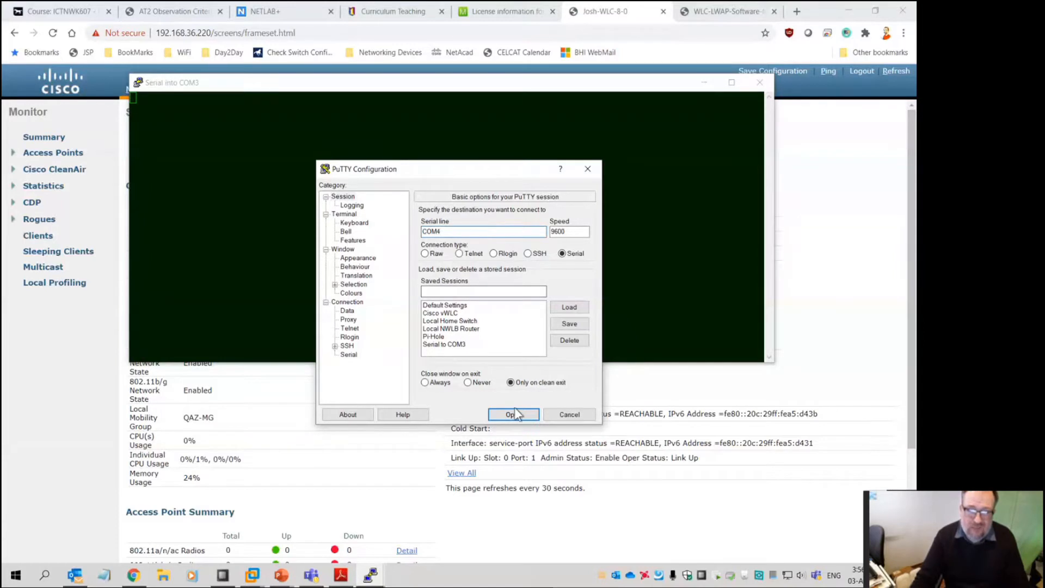
left_click(513, 414)
left_click_drag(284, 66, 481, 289)
left_click_drag(419, 86, 526, 25)
left_click(449, 331)
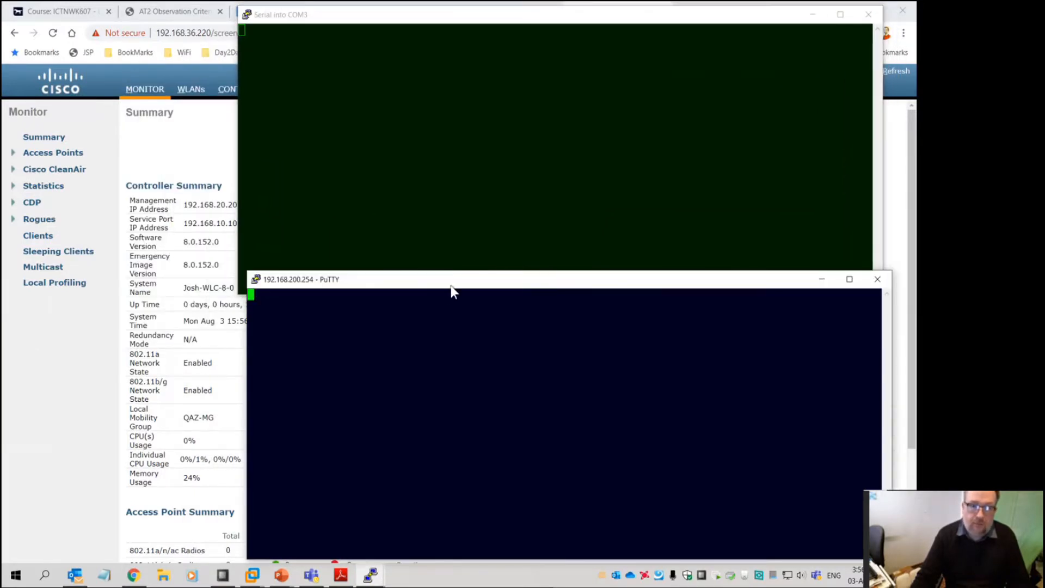
Place the COM4 console below COM3 while the APs boot, then open the All APs list
left_click_drag(452, 283, 451, 298)
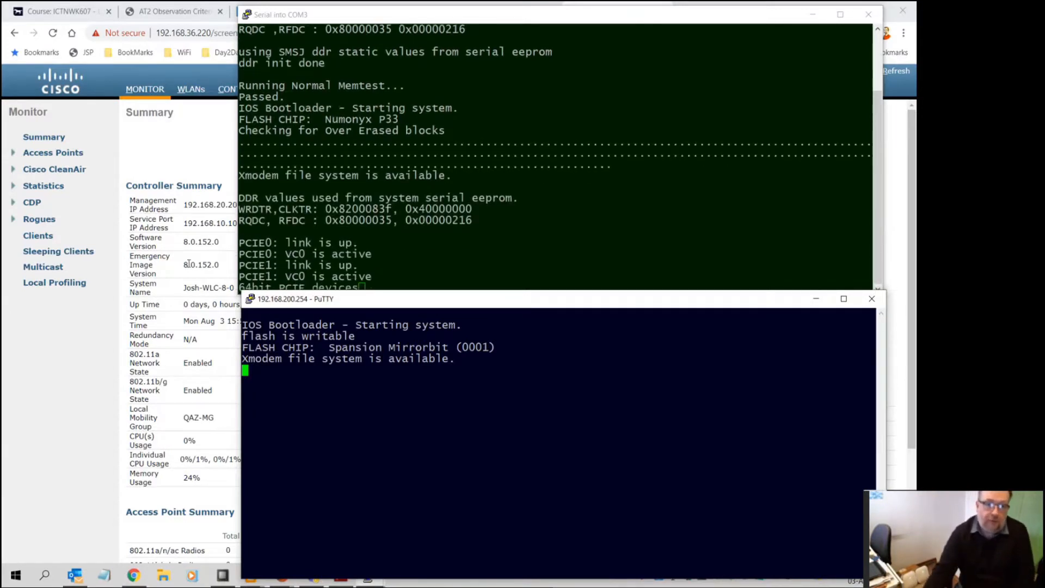
left_click_drag(426, 303, 561, 309)
left_click_drag(426, 21, 564, 21)
left_click(294, 93)
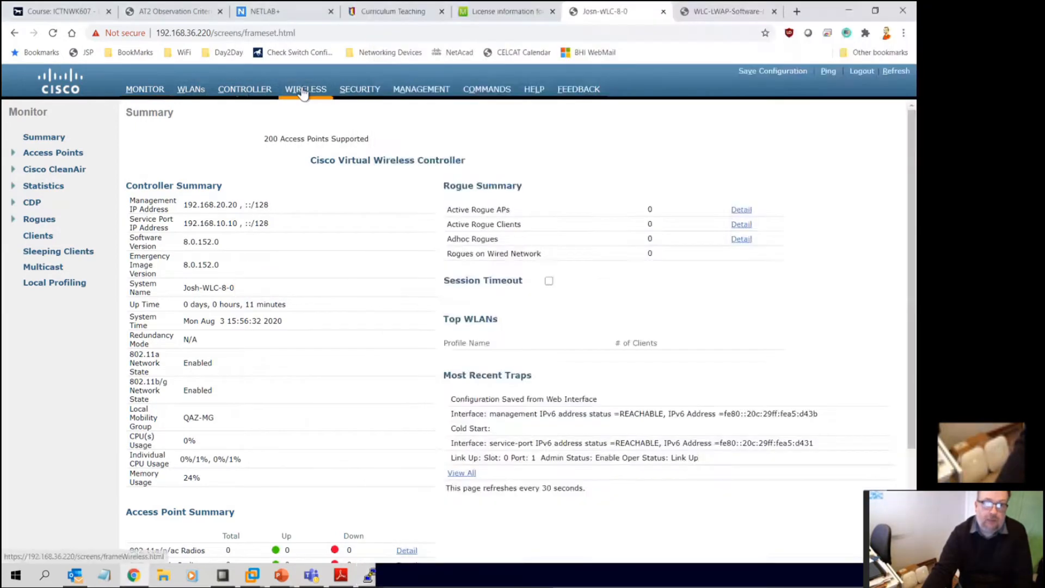
Bring the COM4 console to the front to watch the APs reload and join
left_click(411, 574)
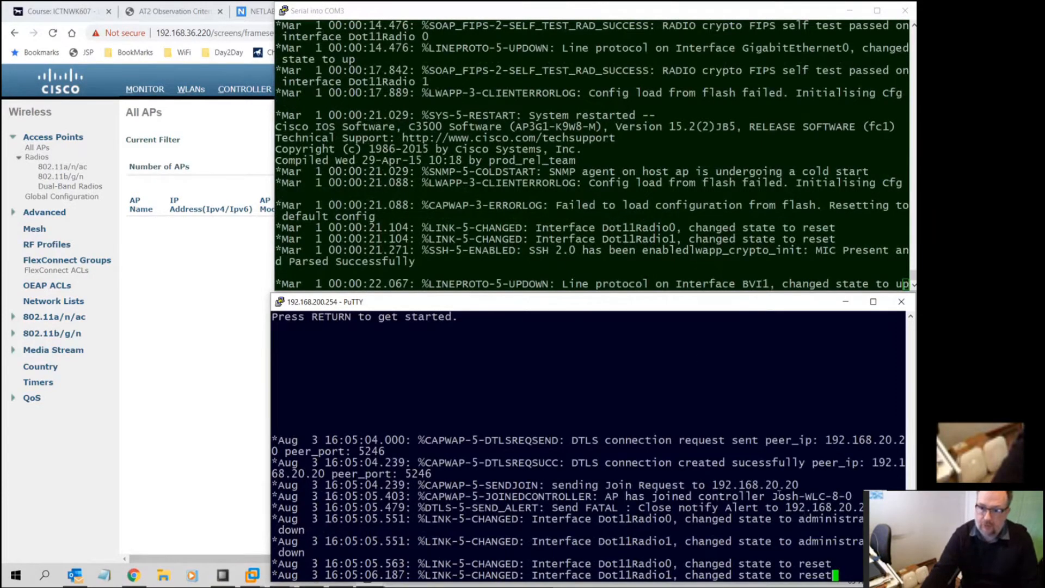
Refresh All APs, mark the COM3 console's joined-controller line, and return to the controller page
left_click(199, 349)
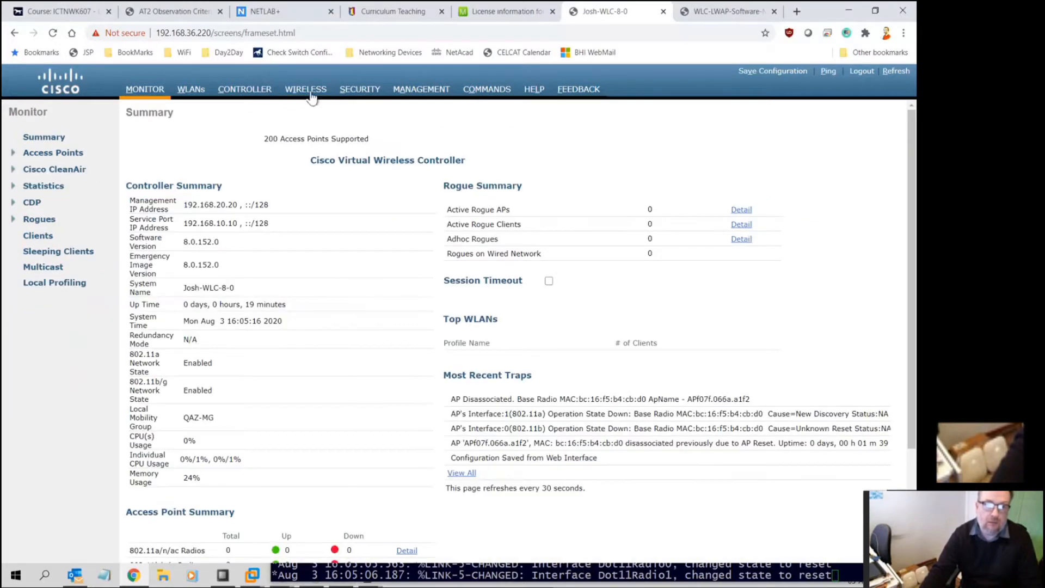
left_click(305, 91)
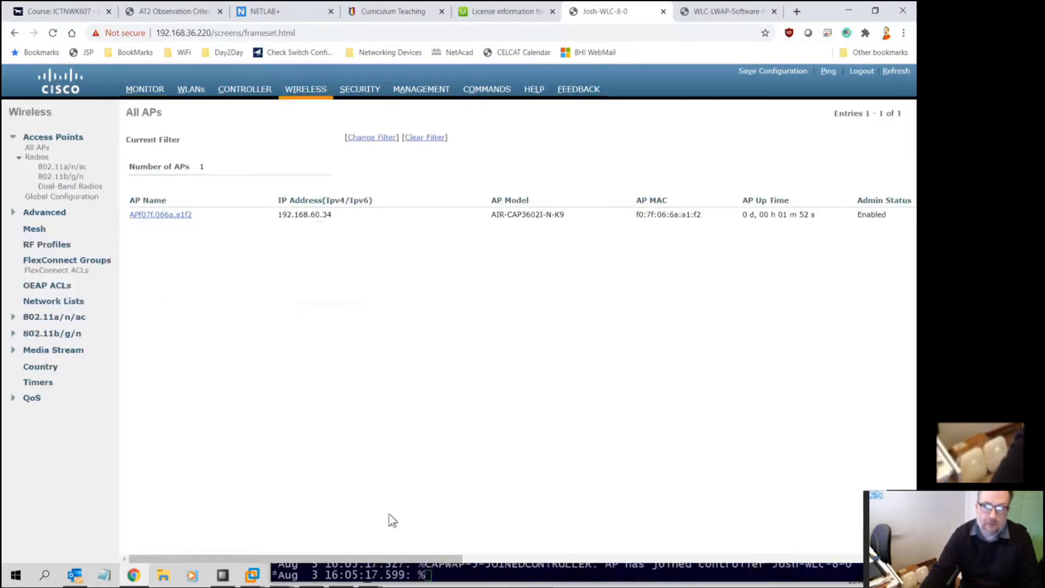
left_click_drag(354, 559, 236, 571)
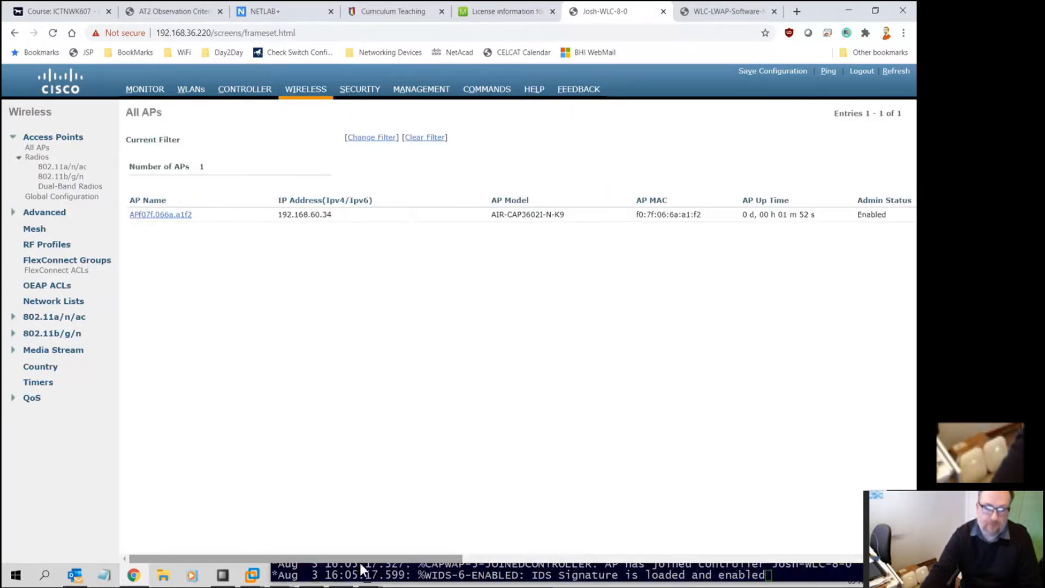
left_click(374, 575)
key("alt+Tab")
key("alt+Tab")
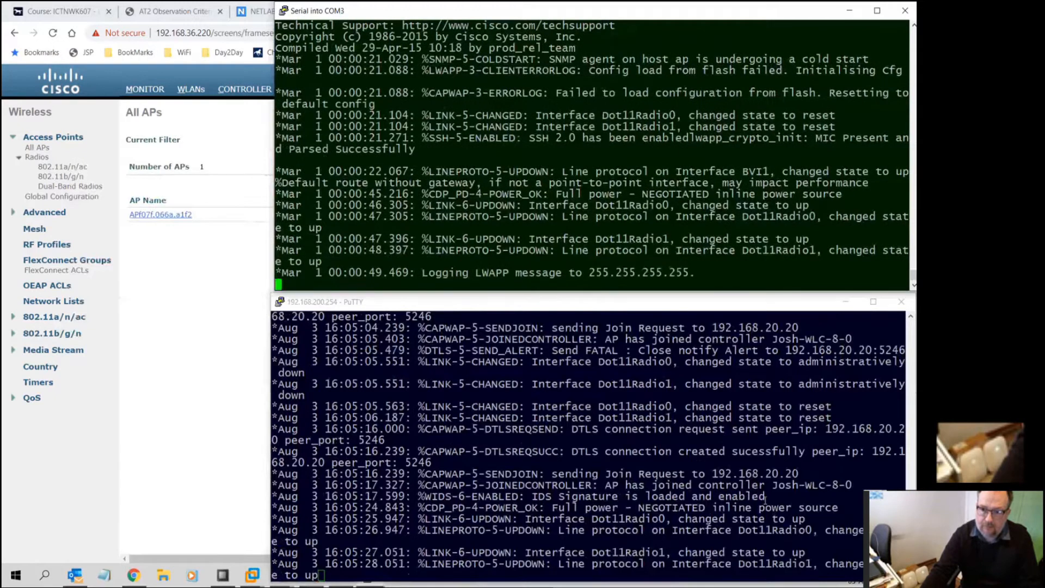
left_click_drag(855, 484, 438, 485)
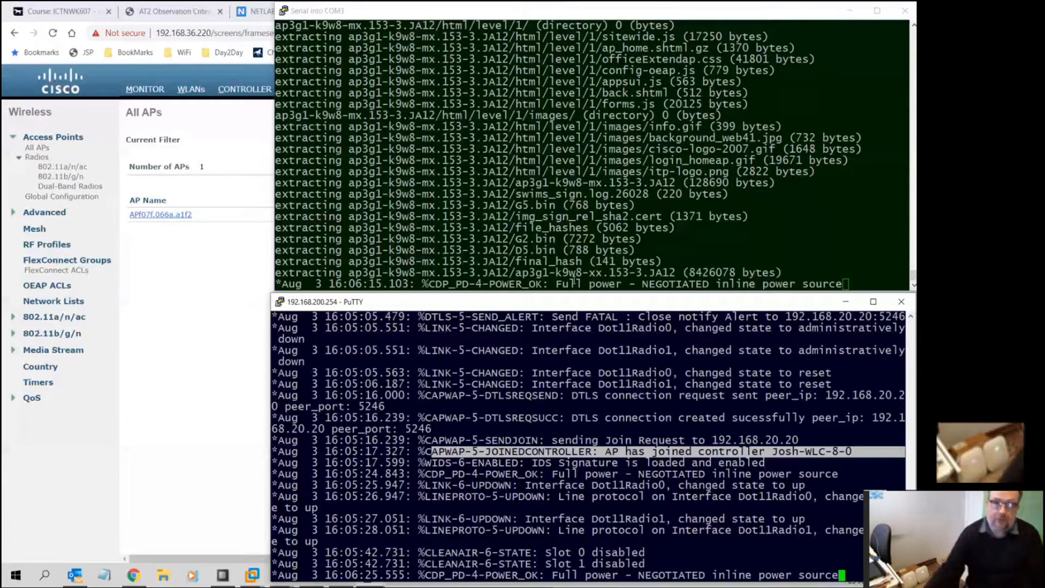
key("alt+Tab")
Reload the All APs list and check that the second AP's Operational Status is Downloading
left_click(307, 91)
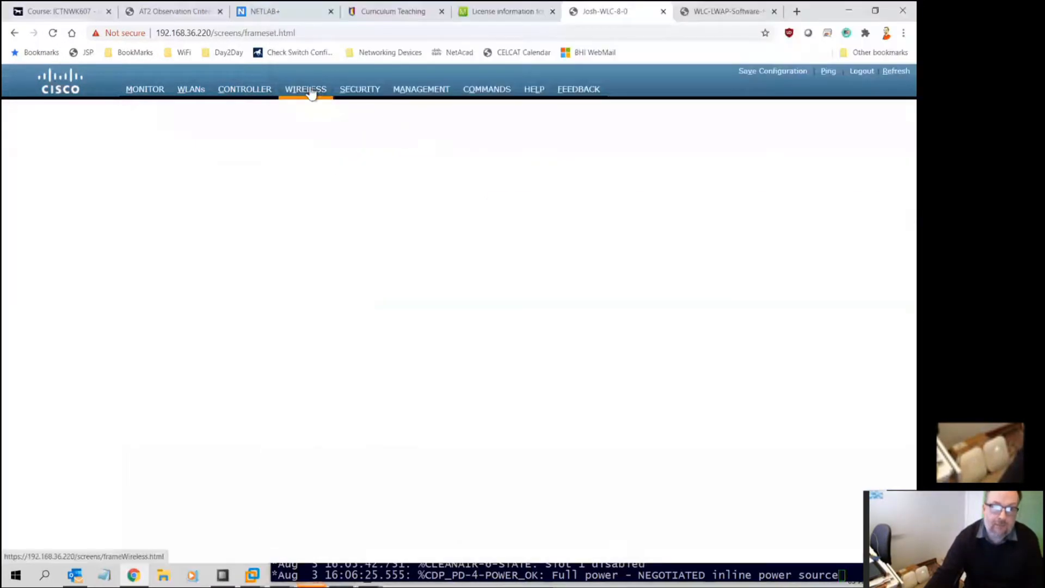
left_click_drag(224, 558, 406, 558)
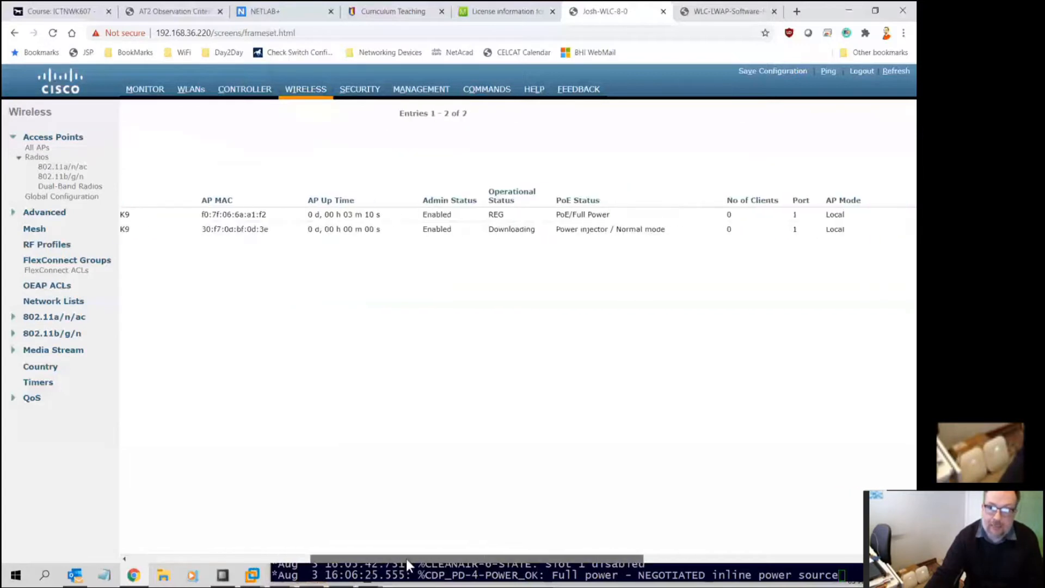
left_click_drag(488, 229, 537, 230)
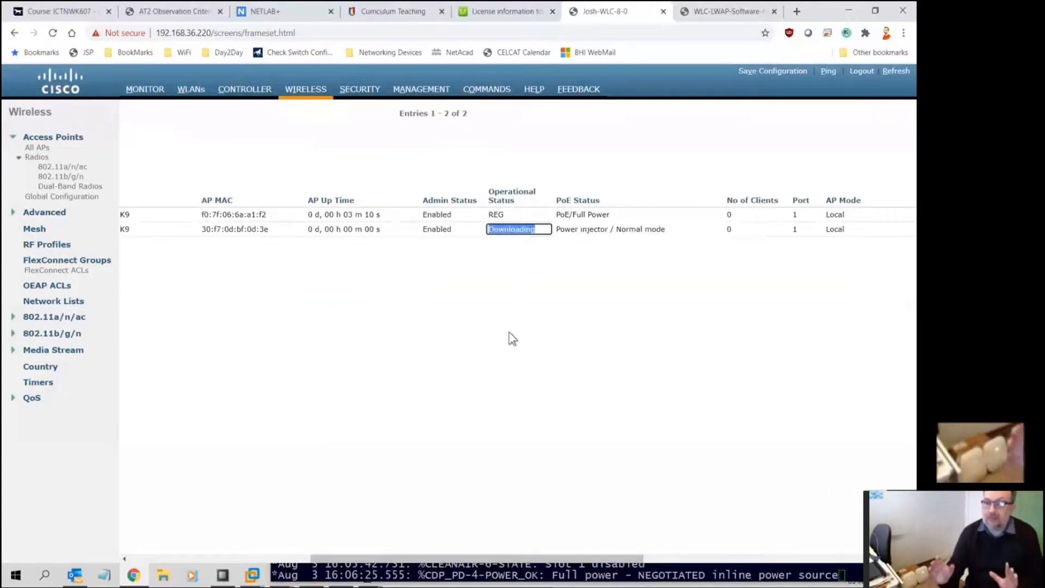
Wake the COM4 console for a login prompt, then return to the controller's AP list
left_click(363, 569)
key("alt+Tab")
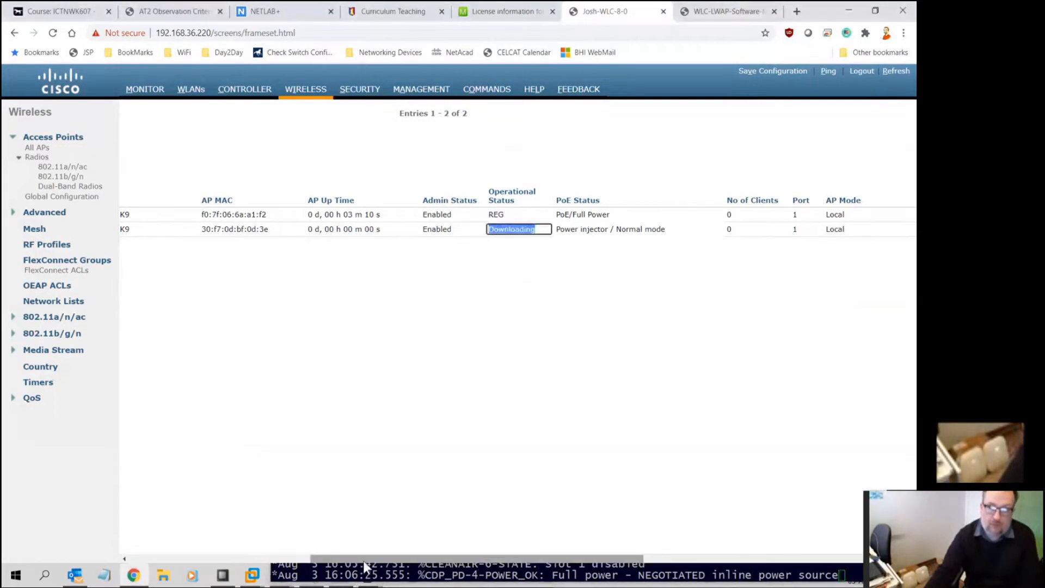
key("alt+Tab")
key("Tab")
key("alt+Tab")
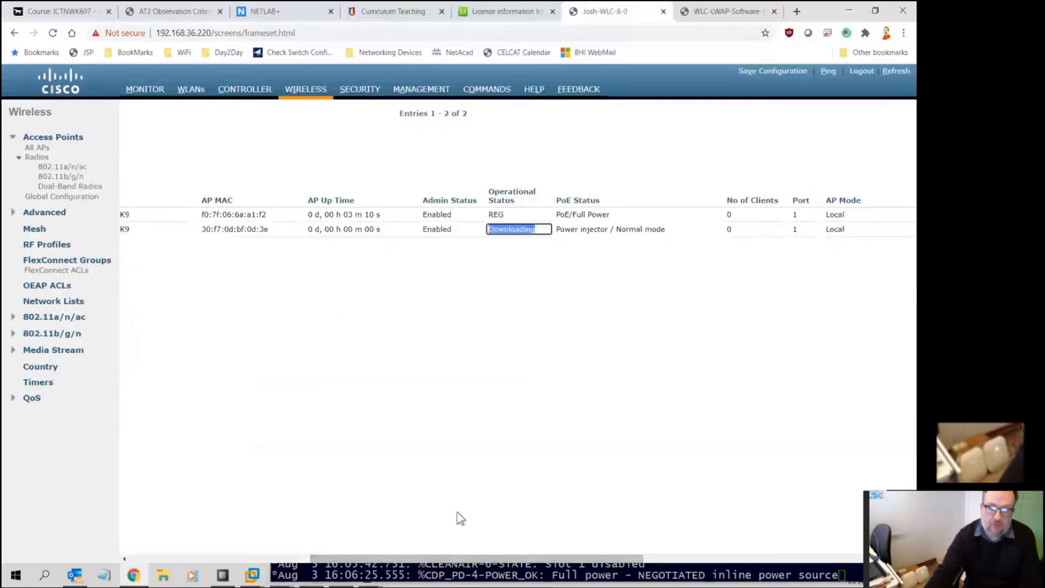
key("alt+Tab")
key("Tab")
key("alt+Tab")
key("Tab")
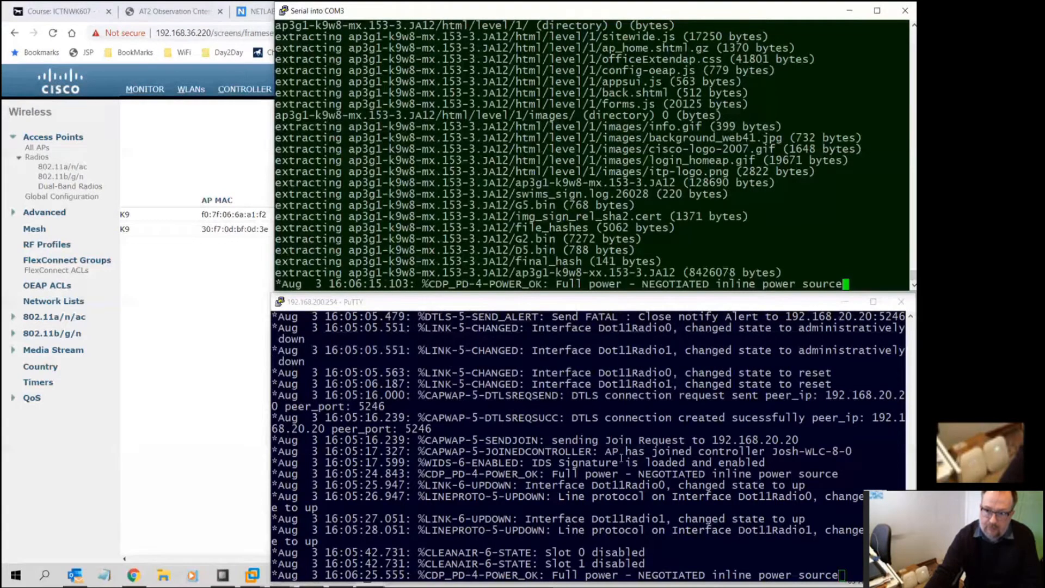
left_click(641, 510)
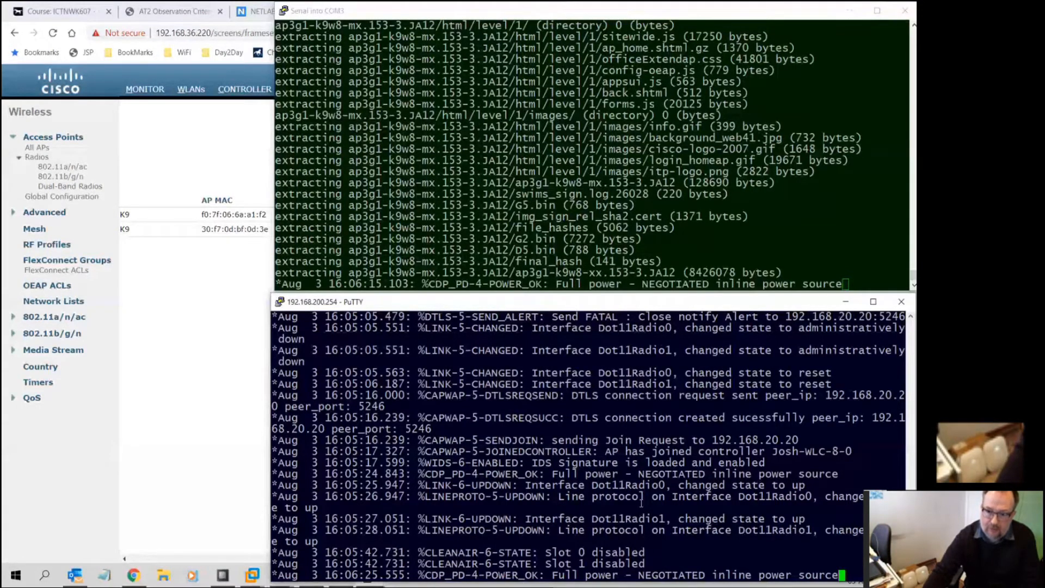
key("Return")
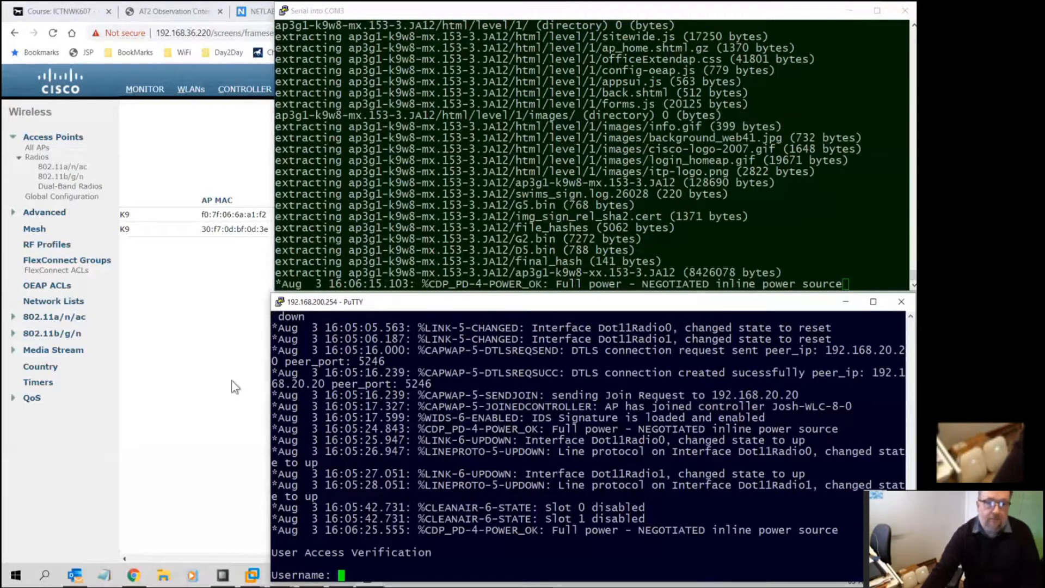
left_click(231, 380)
left_click_drag(341, 558, 103, 557)
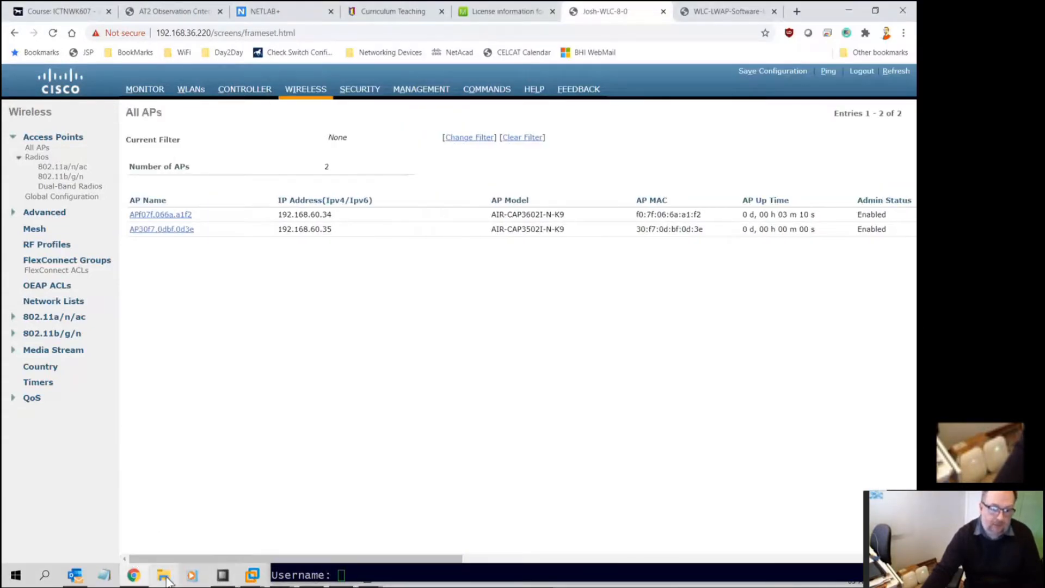
key("alt+Tab")
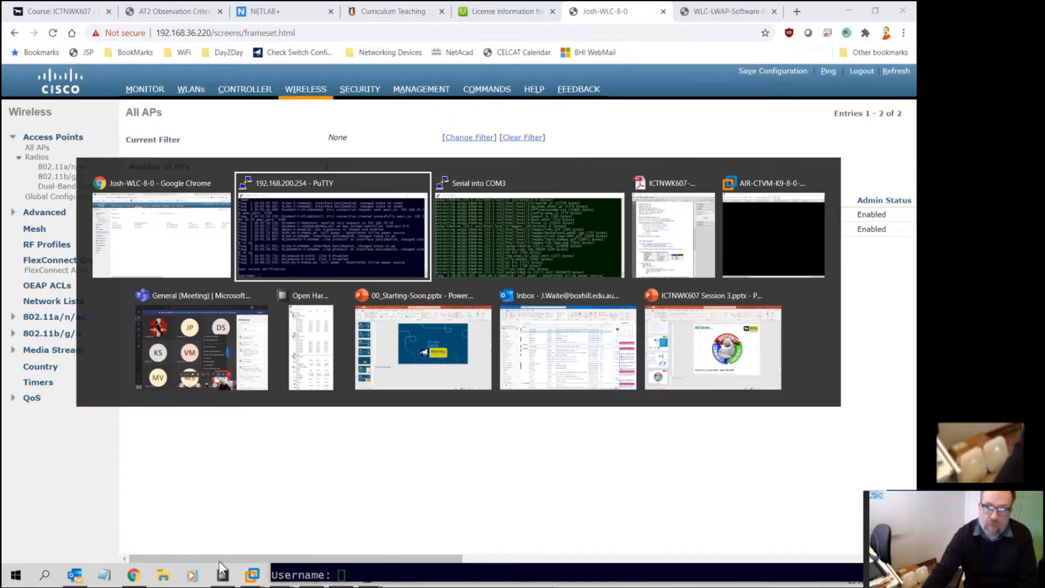
key("alt+Tab")
key("alt+Tab")
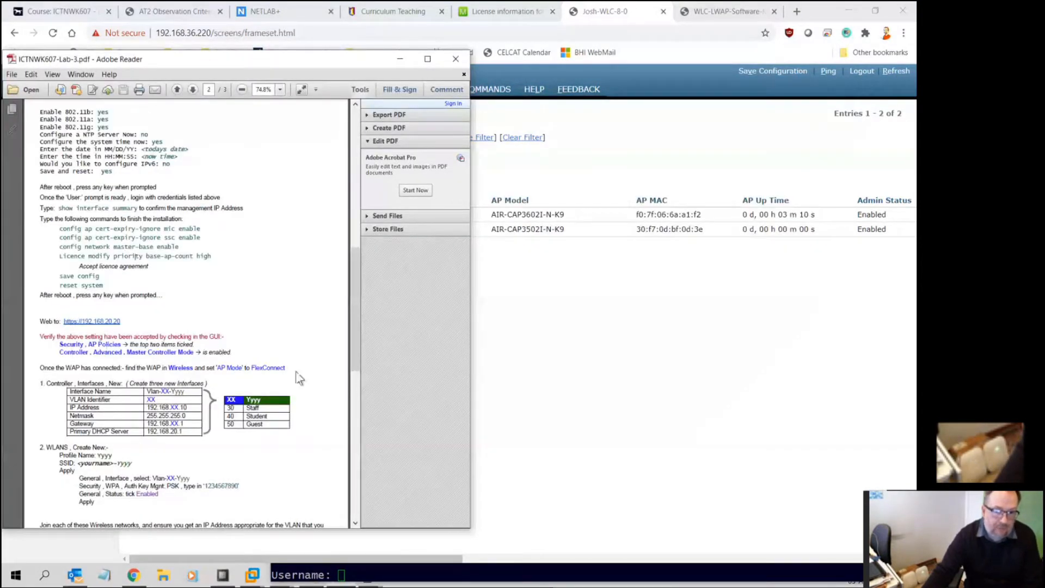
left_click_drag(285, 368, 168, 369)
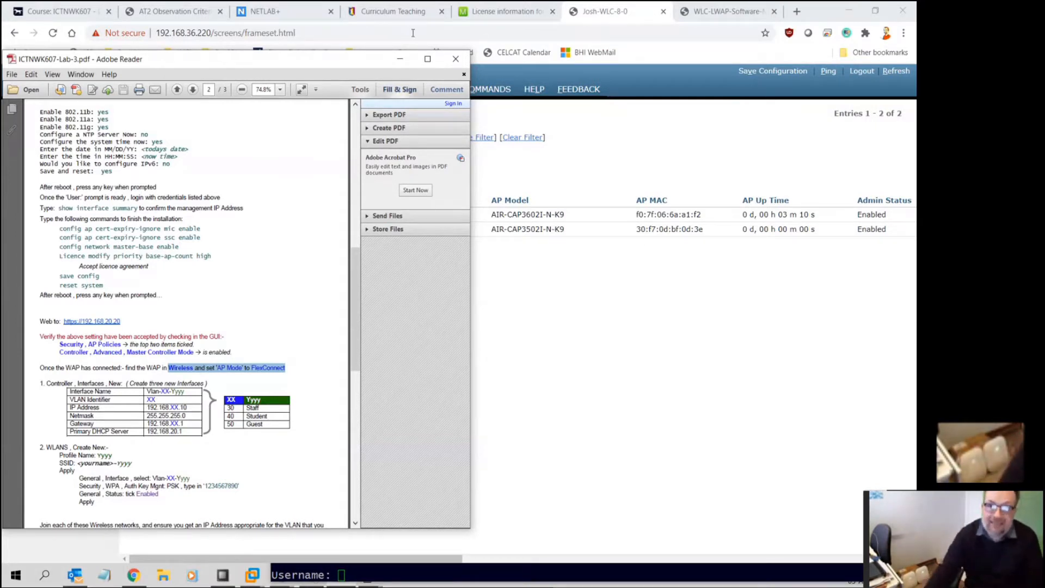
left_click(399, 60)
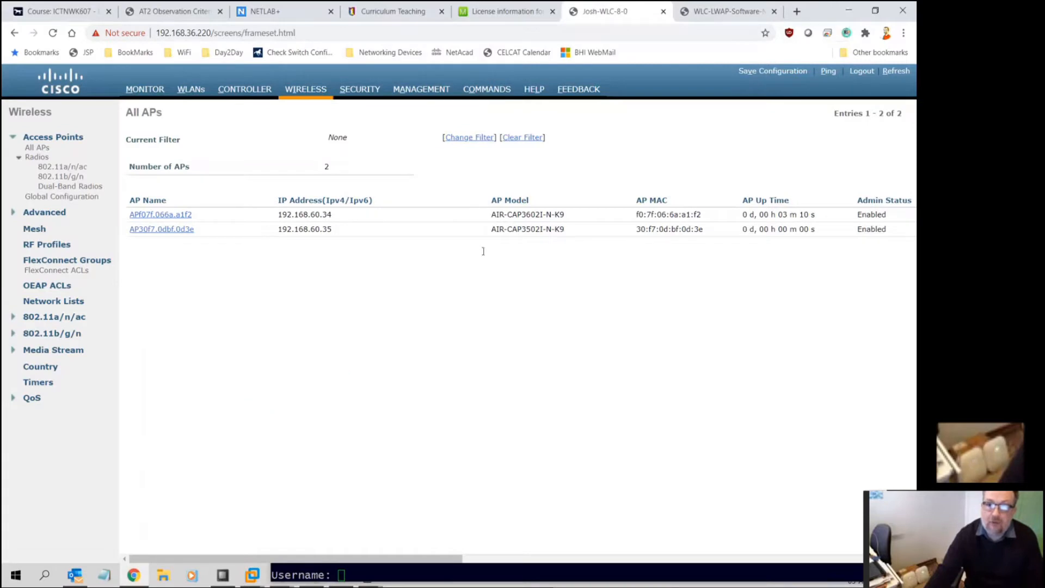
left_click(415, 575)
Open AP30f7.0dbf.0d3e's details and note its primary software version 7.4.140.0
key("alt+Tab")
key("alt+Tab")
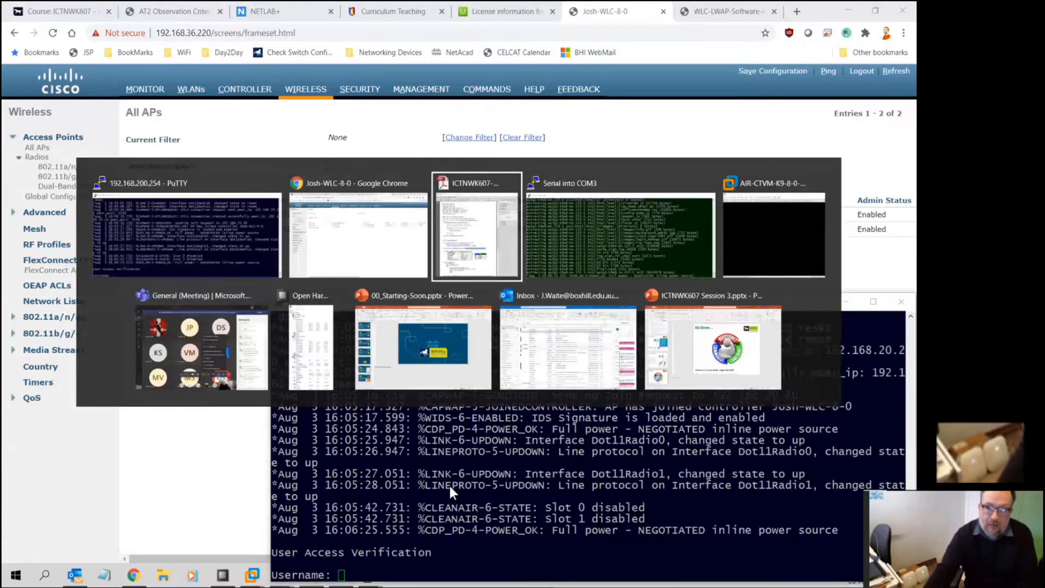
key("alt+Tab")
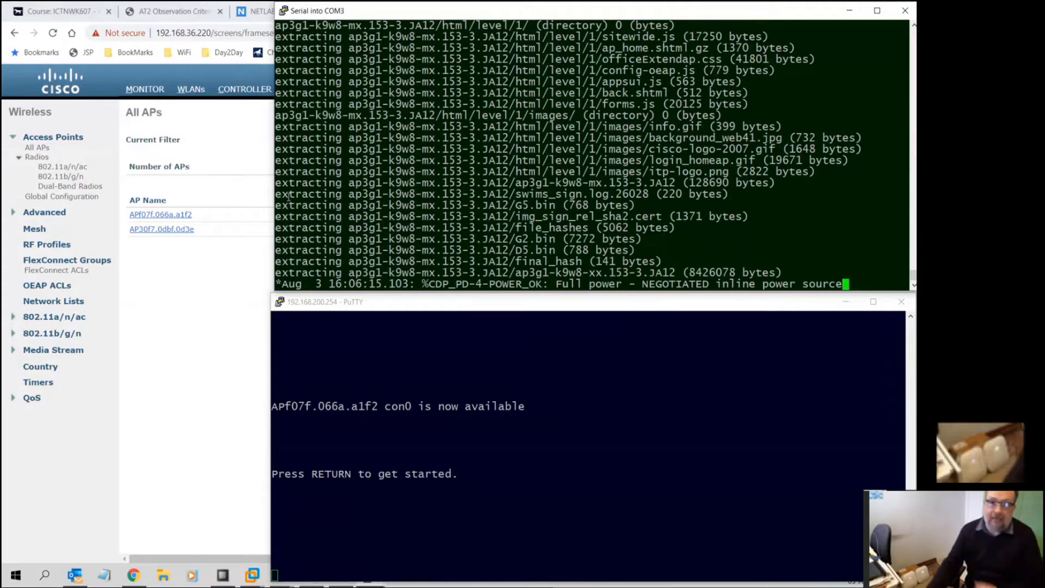
left_click(207, 313)
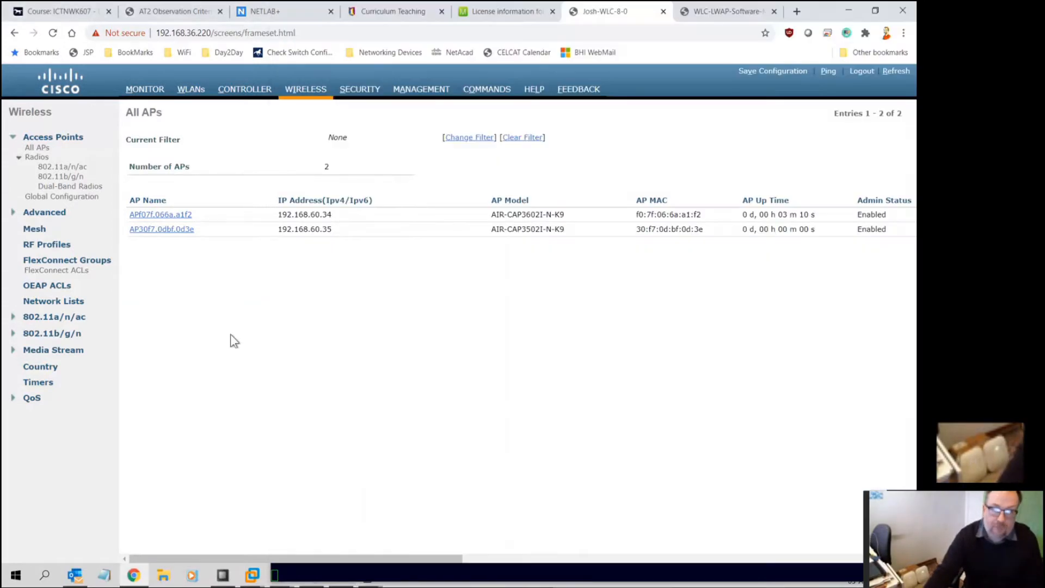
left_click(156, 231)
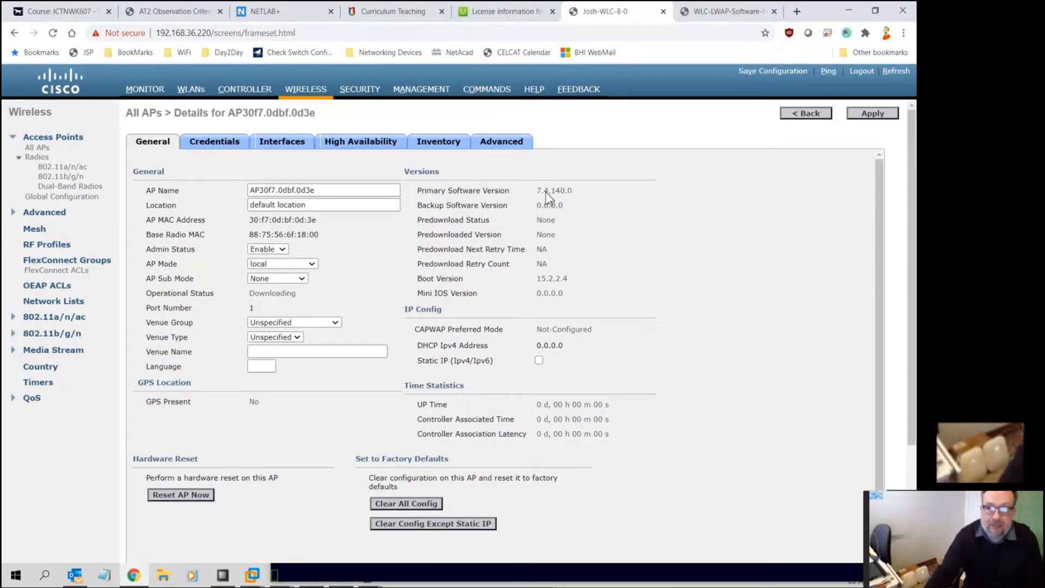
left_click_drag(538, 195, 557, 194)
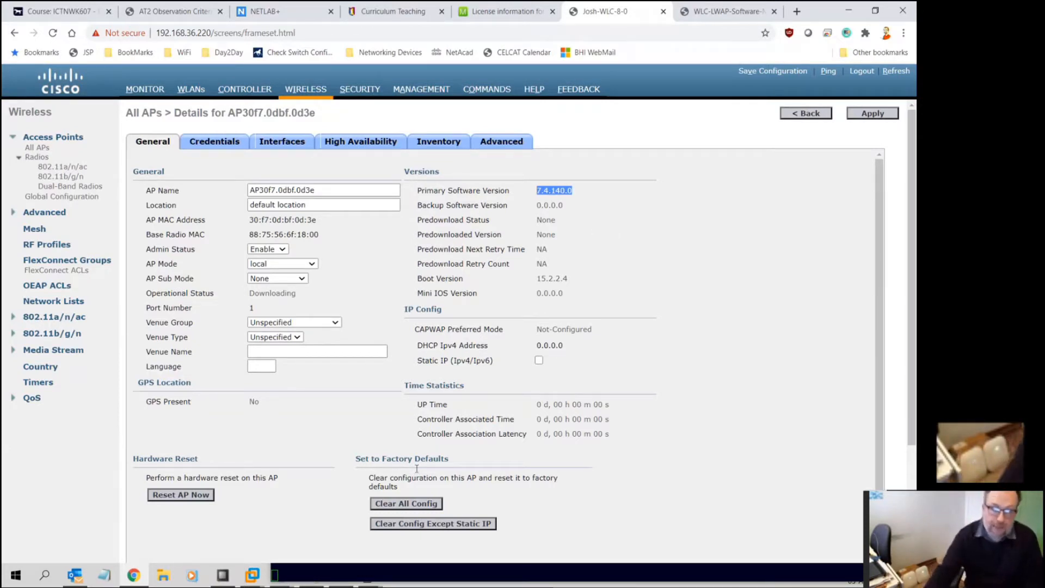
left_click(345, 569)
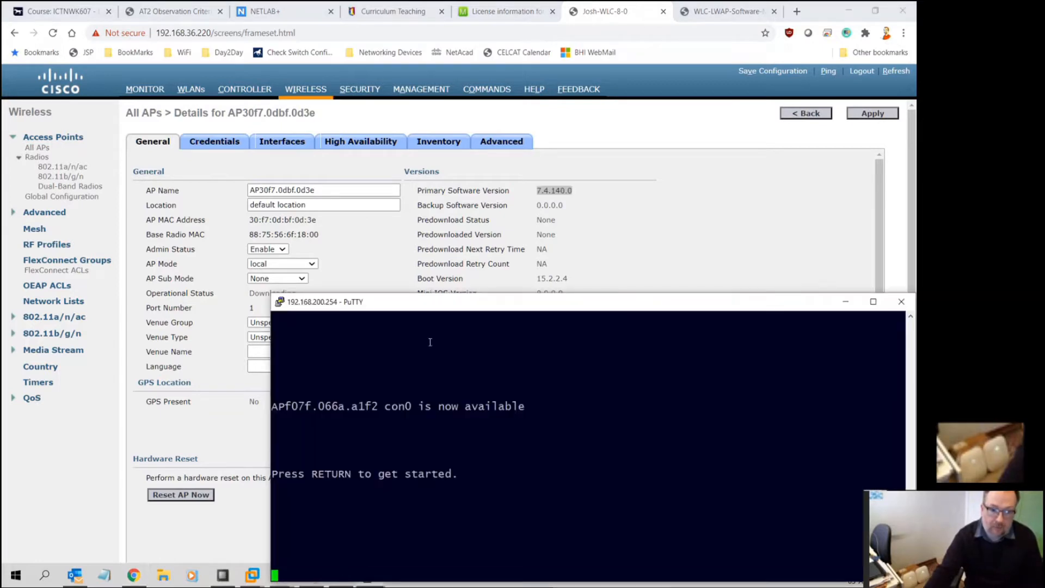
Confirm the 8.0.152.0 upgrade in the COM3 serial log, then reload the All APs list
key("alt+Tab")
key("Tab")
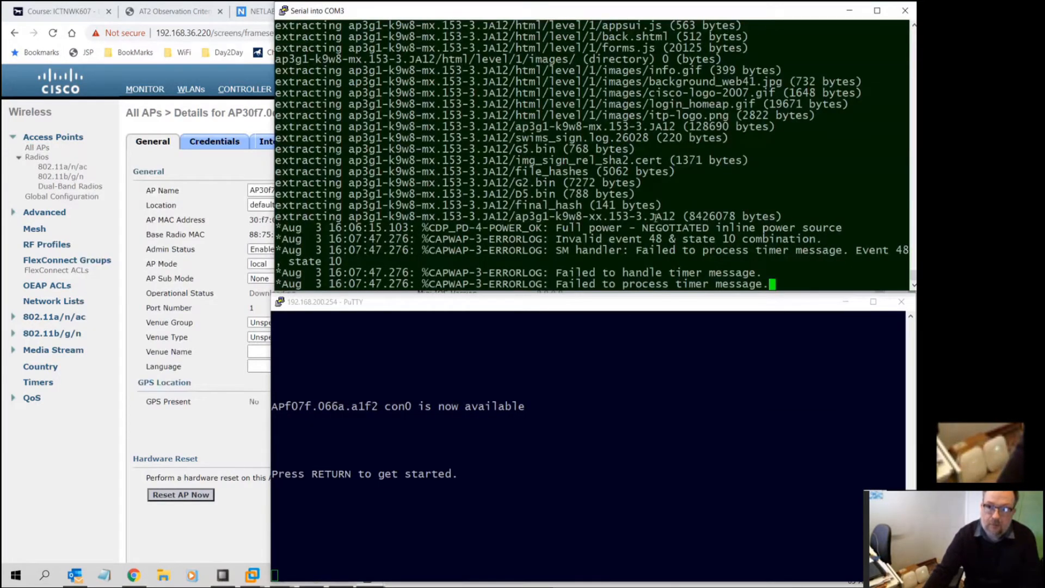
scroll(656, 218, "up", 10)
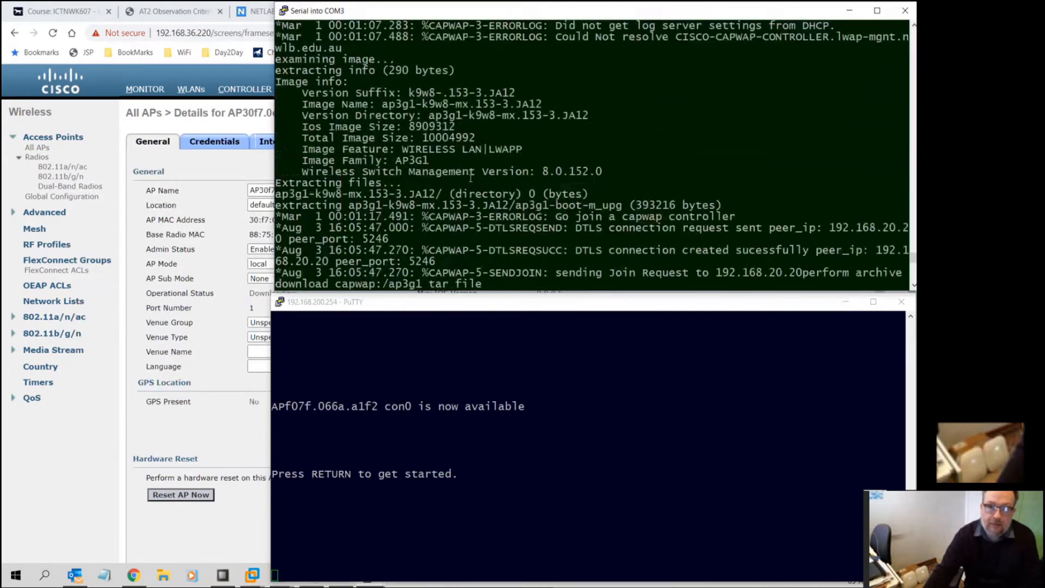
left_click_drag(906, 171, 548, 170)
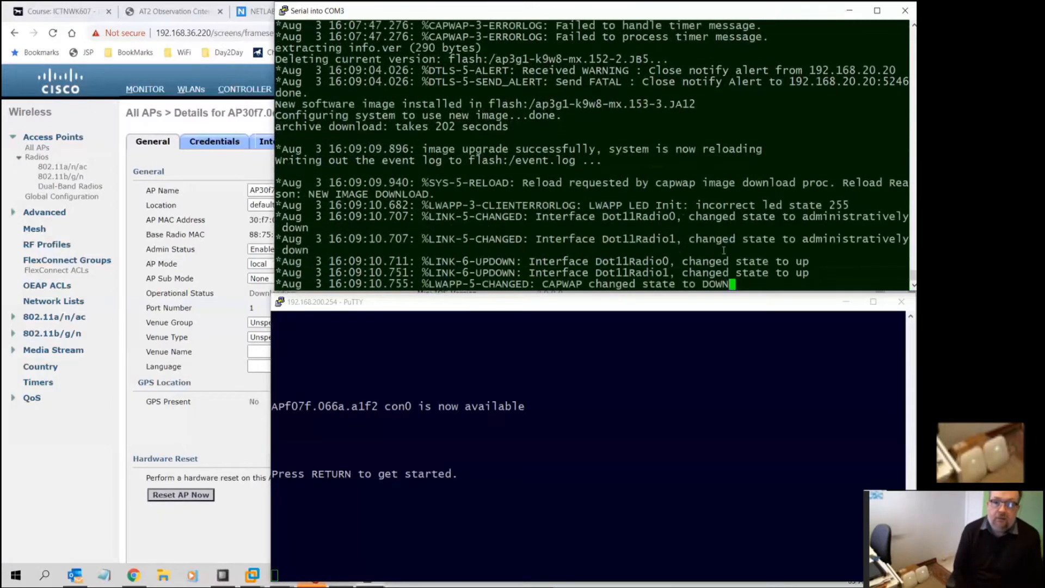
left_click(132, 471)
left_click(305, 92)
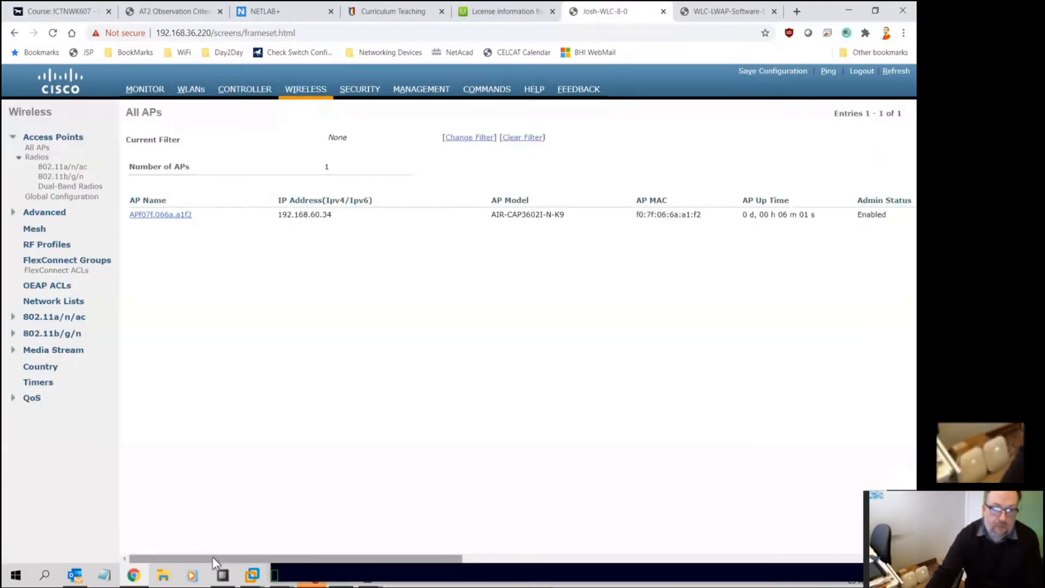
Switch APf07f.066a.a1f2 from local to FlexConnect mode, apply it, and return to All APs
left_click_drag(212, 556, 289, 557)
left_click_drag(341, 214, 367, 215)
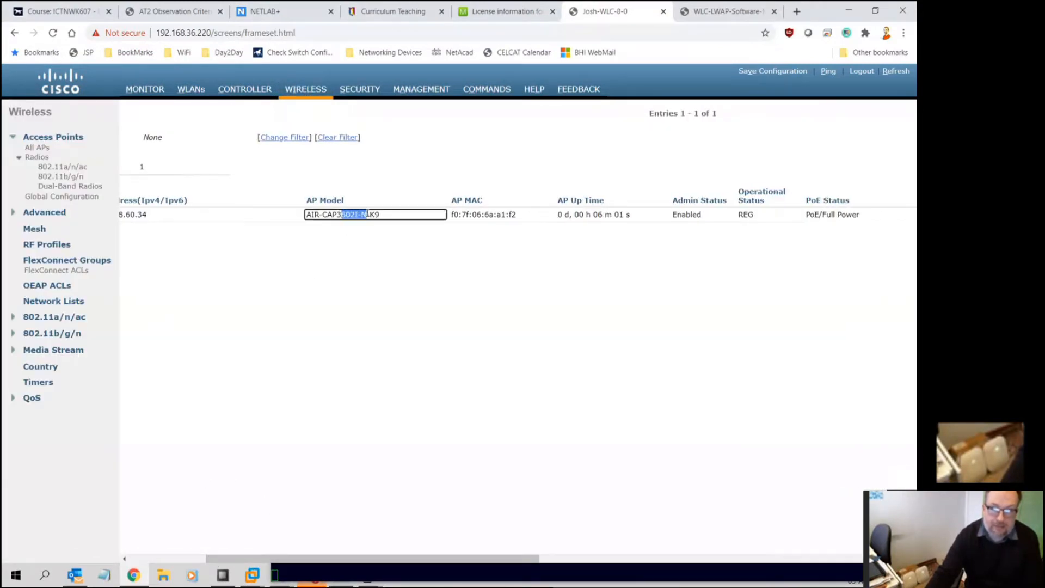
left_click_drag(335, 556, 259, 556)
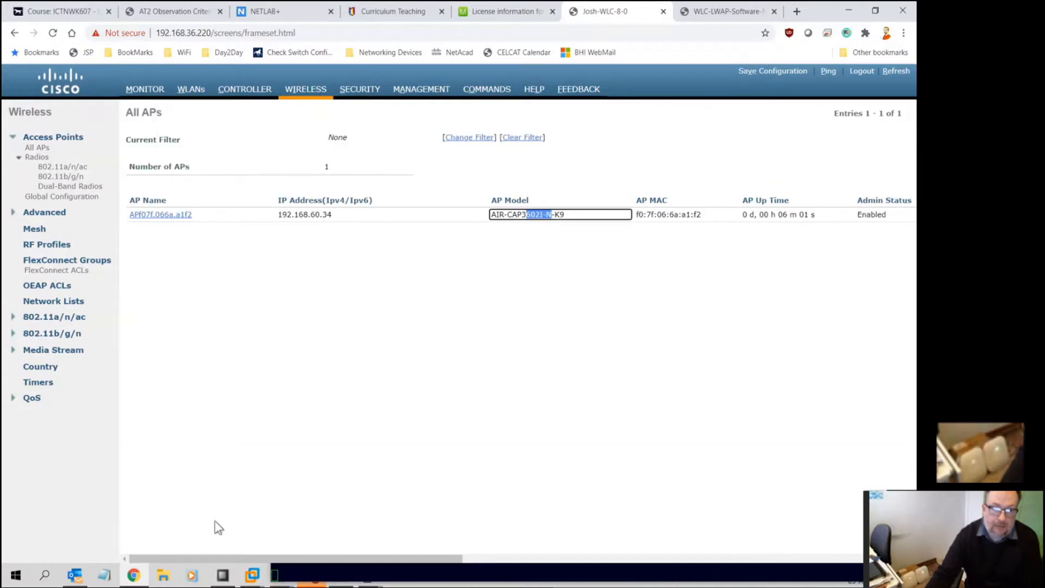
left_click(158, 217)
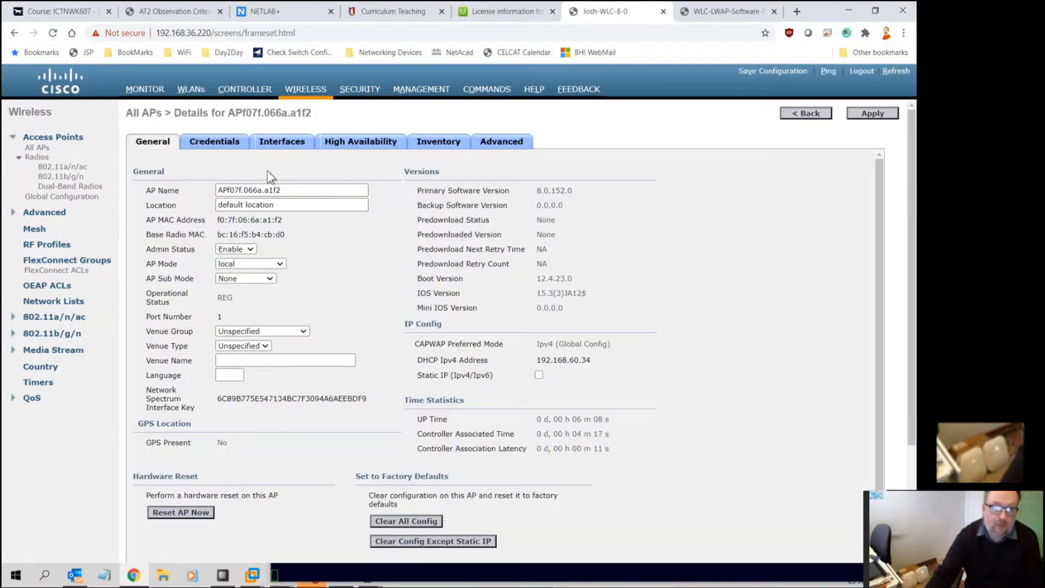
left_click(239, 265)
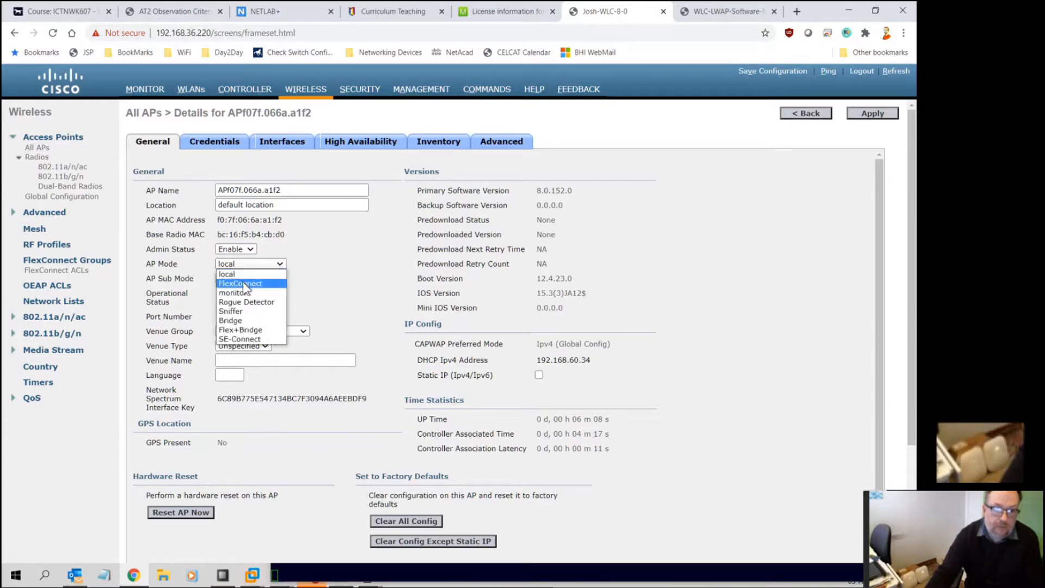
left_click(243, 283)
left_click(877, 114)
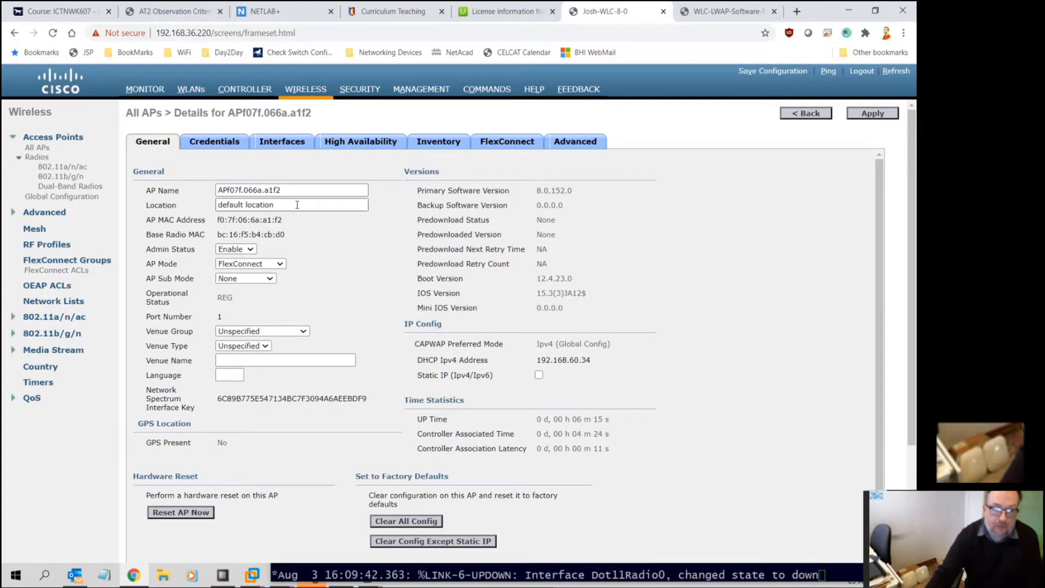
left_click(283, 97)
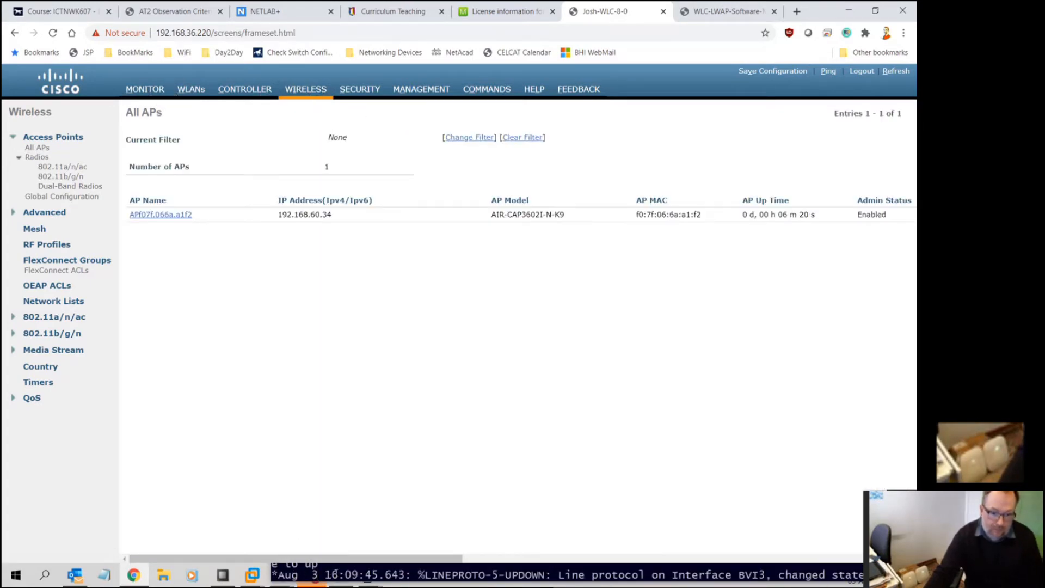
left_click(334, 571)
Log in to the AP's serial console with its username and password
key("alt+Tab")
key("Tab")
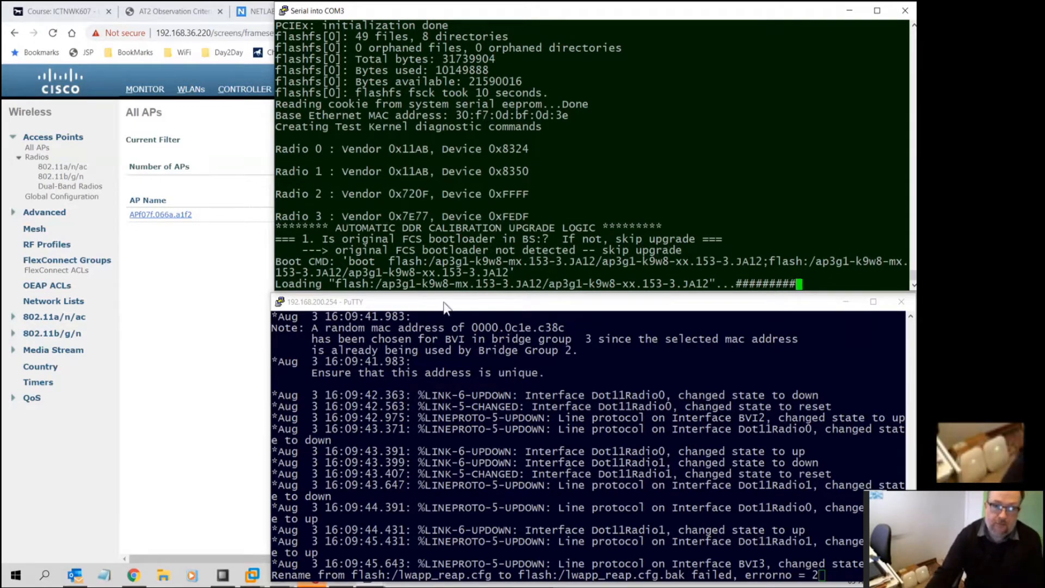
left_click(569, 407)
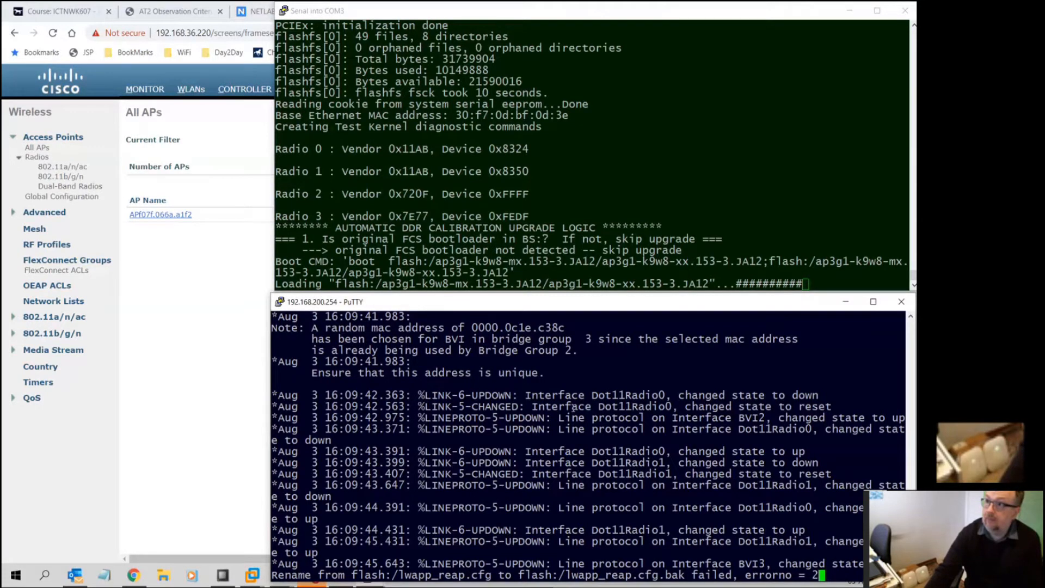
key("Return")
type("Cisco")
key("Return")
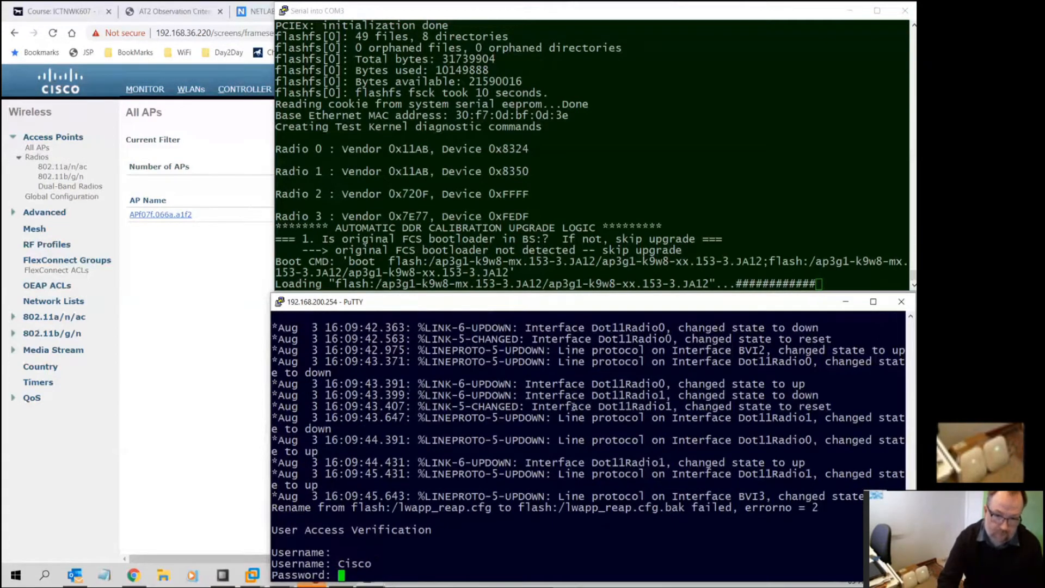
key("Return")
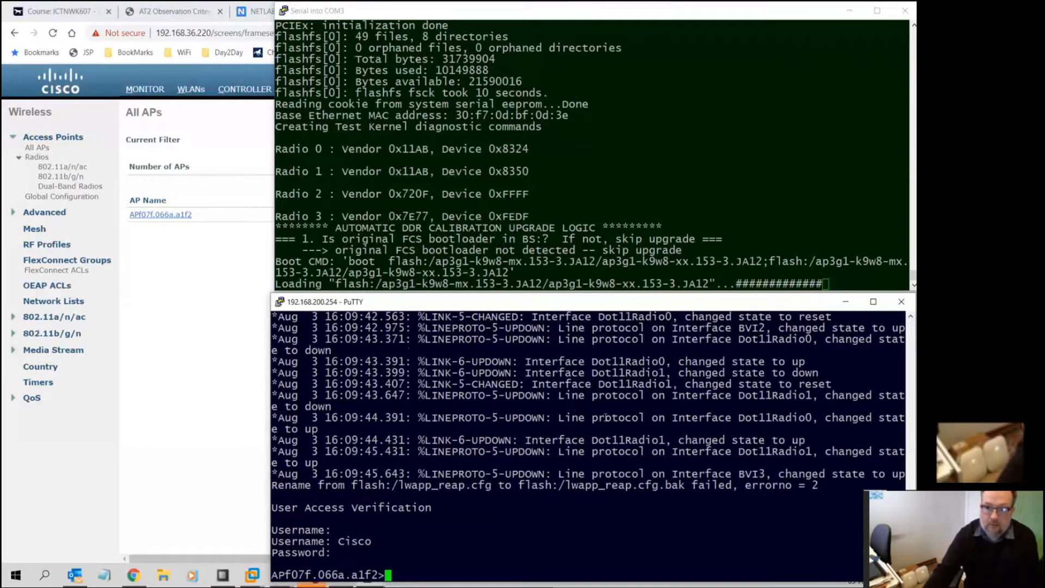
Recheck APf07f.066a.a1f2's details in the controller, then return to the AP console
left_click(181, 347)
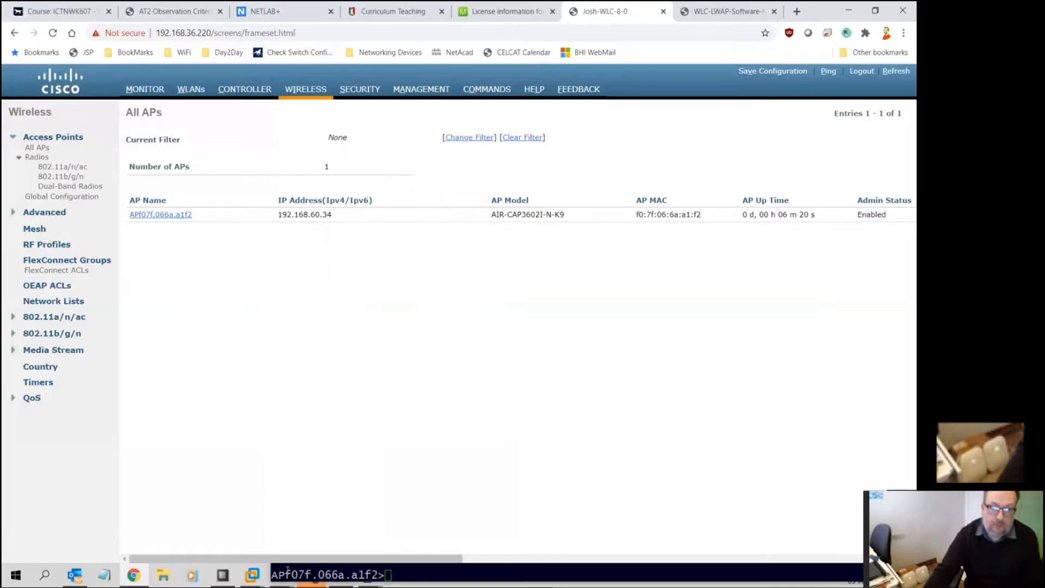
left_click(160, 215)
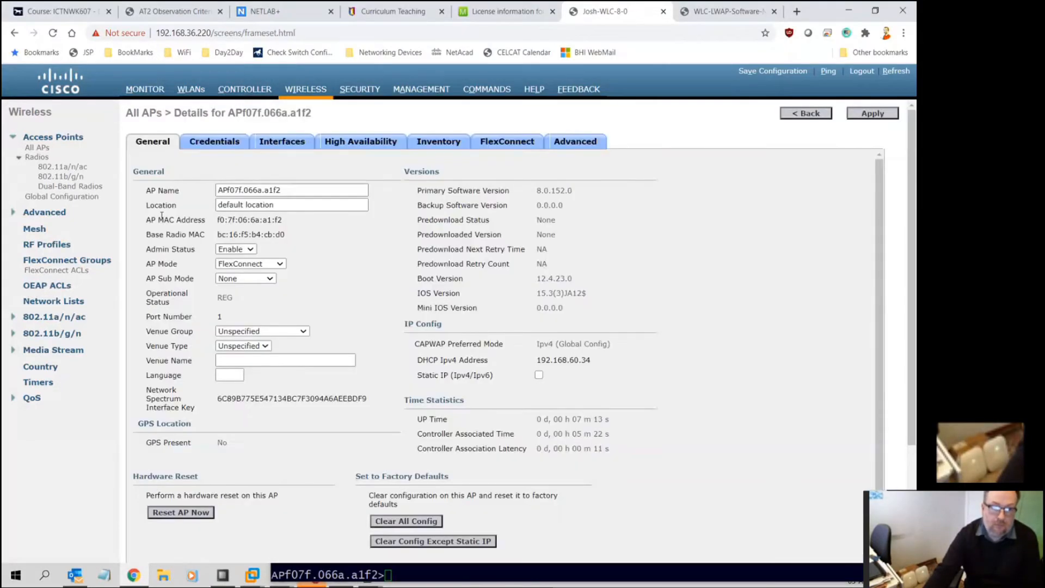
left_click(305, 90)
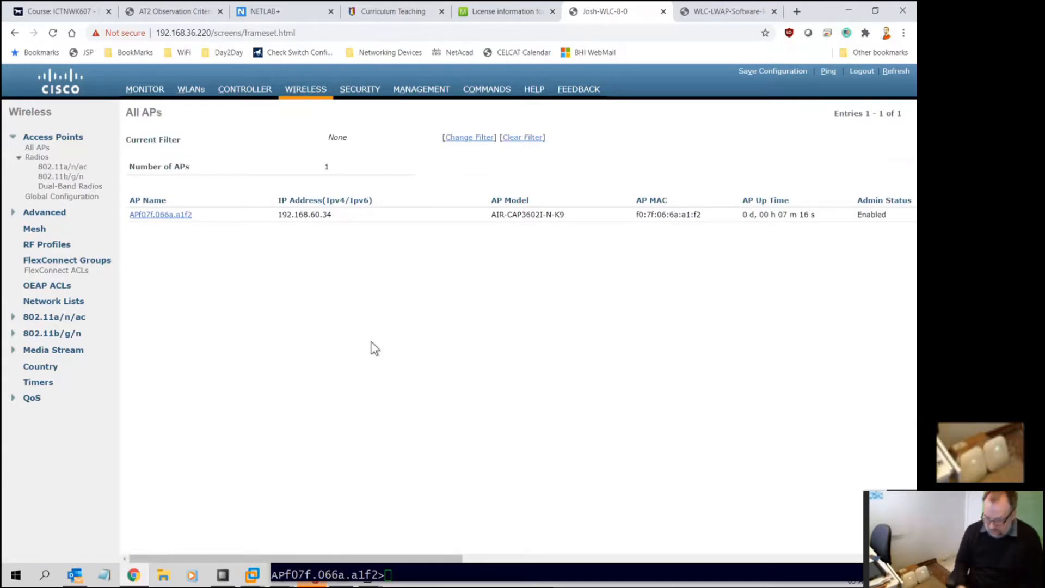
left_click(391, 571)
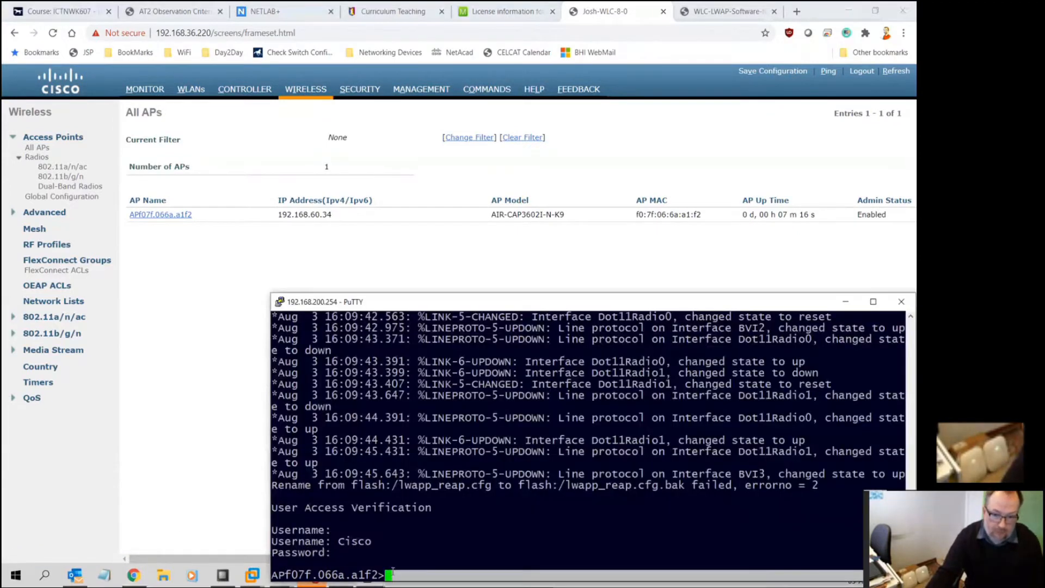
key("alt+Tab")
key("Tab")
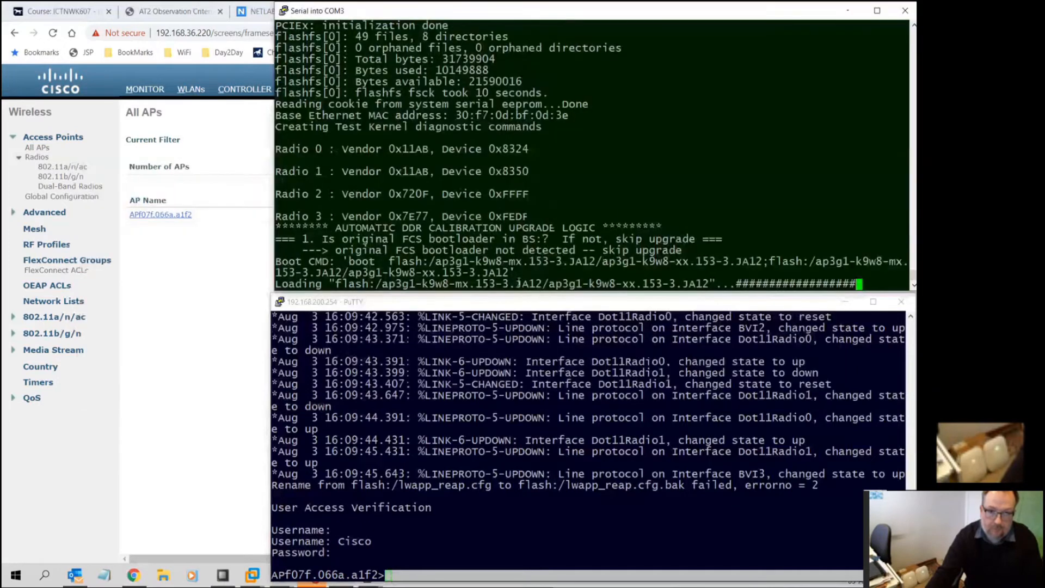
left_click(514, 374)
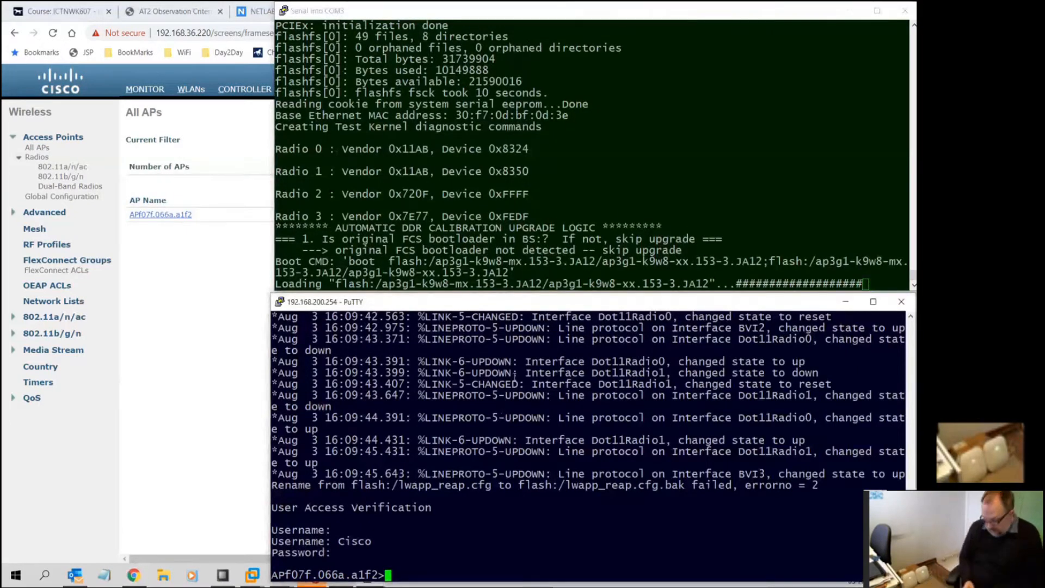
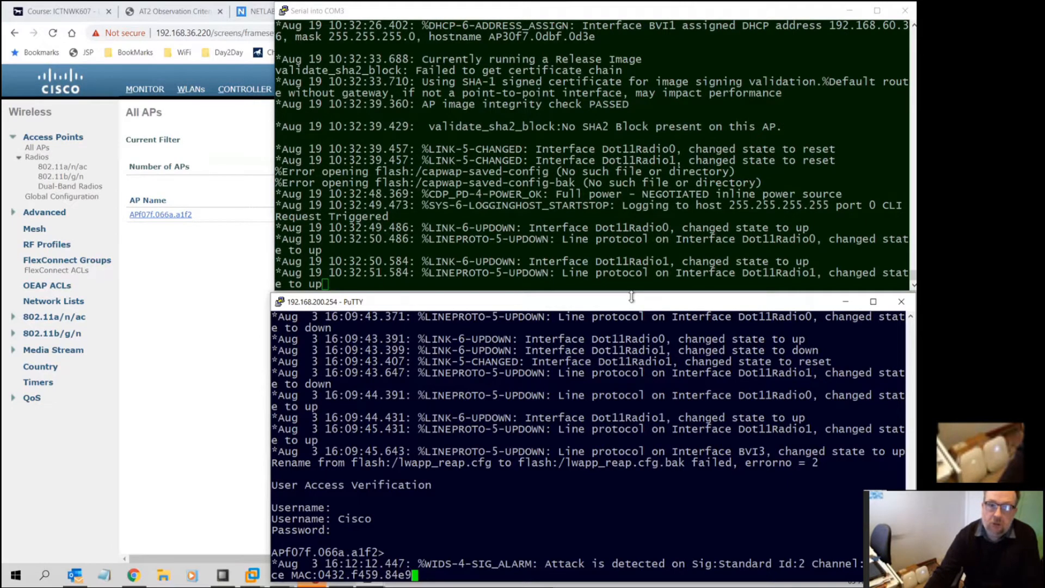
Bring the controller's Chrome window back in front of the PuTTY console
left_click(180, 326)
Change APf07f.066a.a1f2's AP Name to JWAP-3600 on its details page and confirm the change
left_click(313, 92)
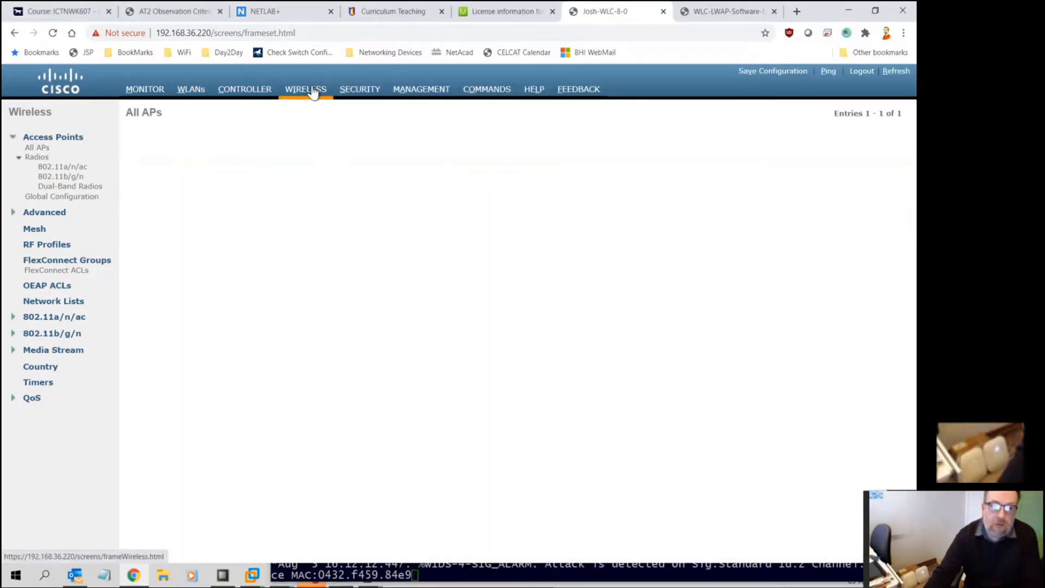
left_click(169, 213)
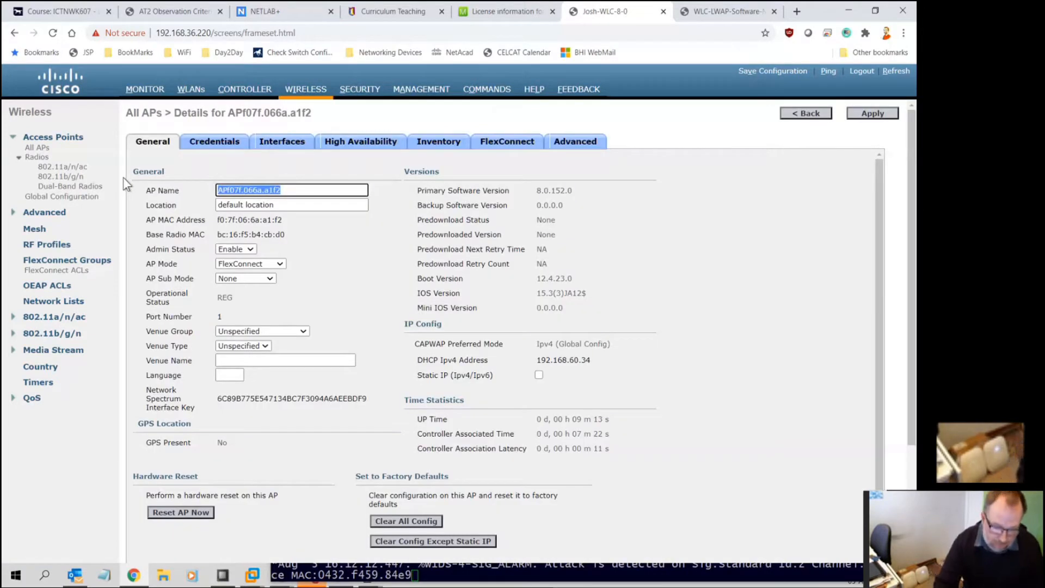
type("JWAP")
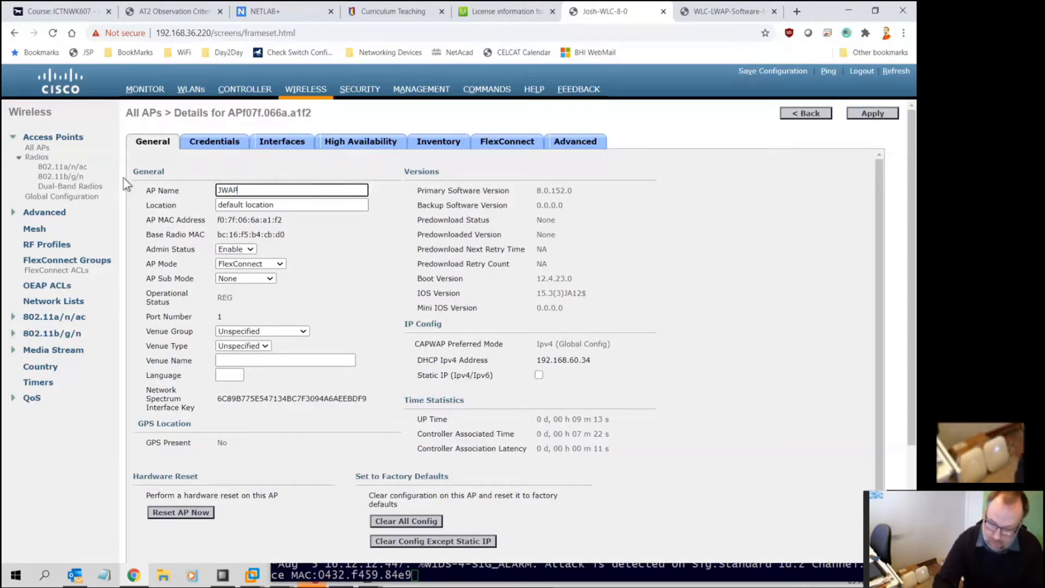
type("-3600")
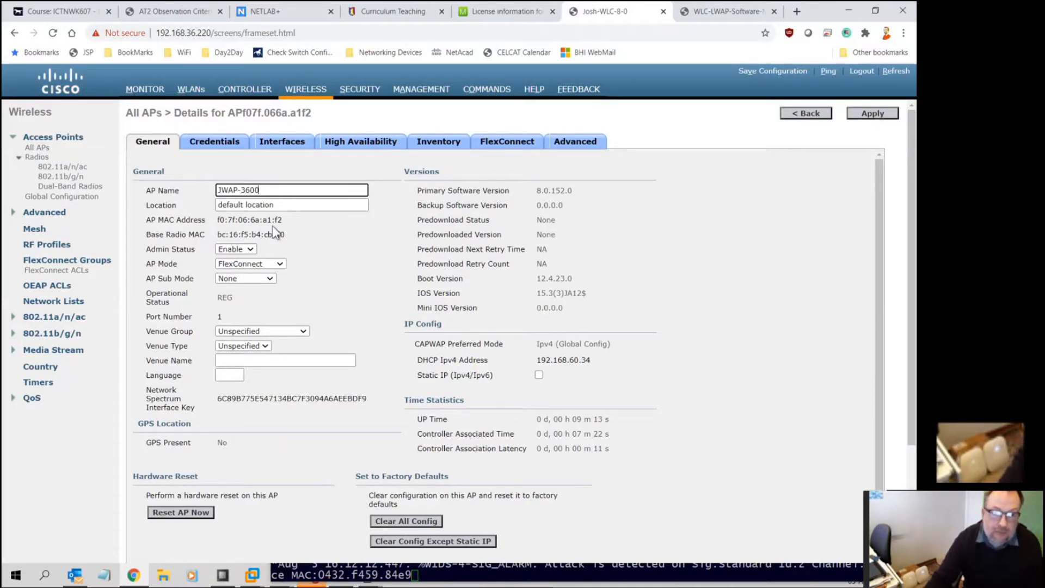
left_click(872, 113)
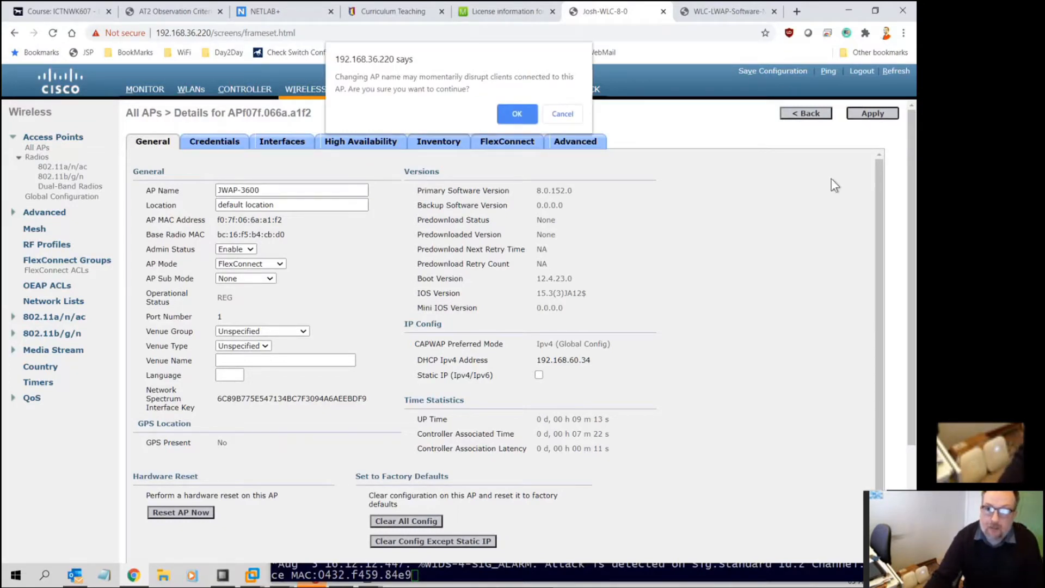
left_click(510, 110)
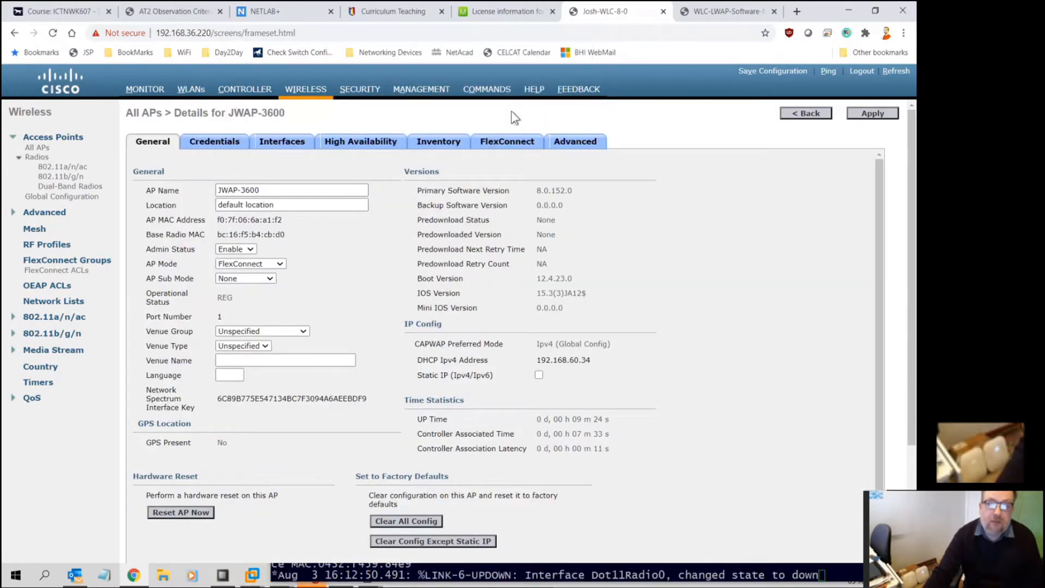
left_click(471, 577)
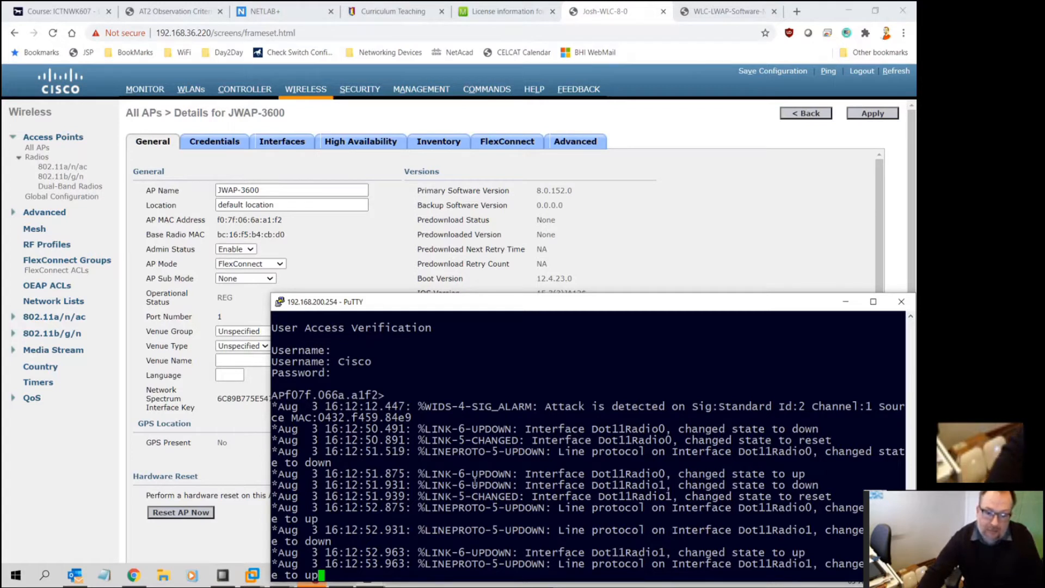
Refresh the first AP's prompt to JWAP-3600, then log in to the second AP's COM3 console
key("Return")
key("Return")
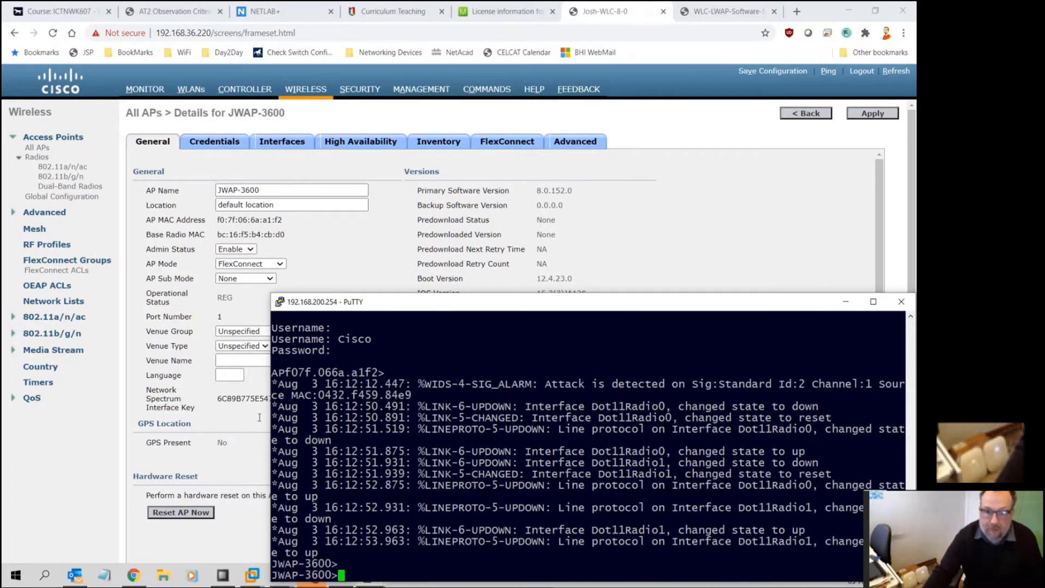
mouse_move(264, 569)
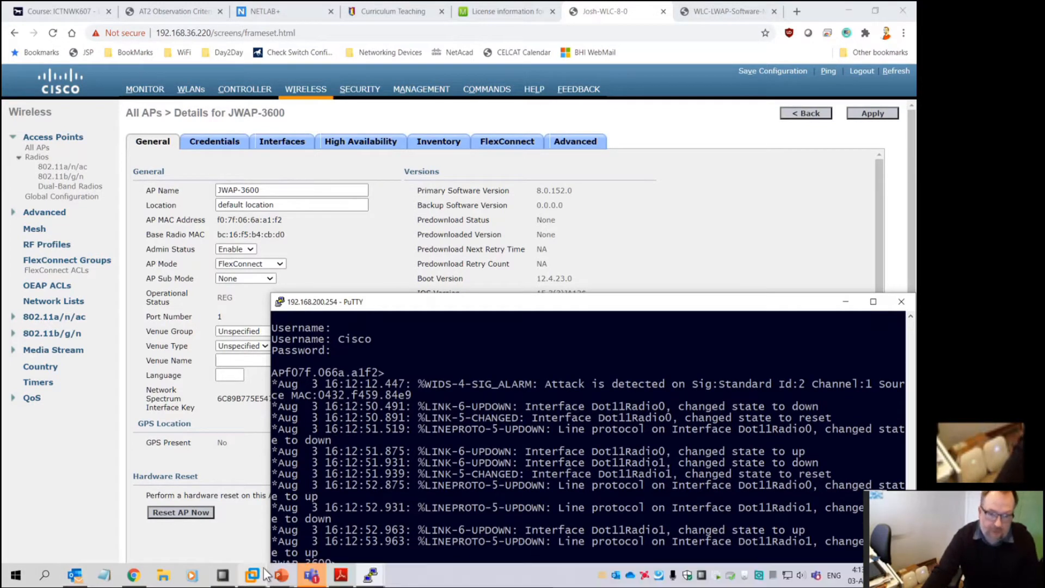
key("alt+Tab")
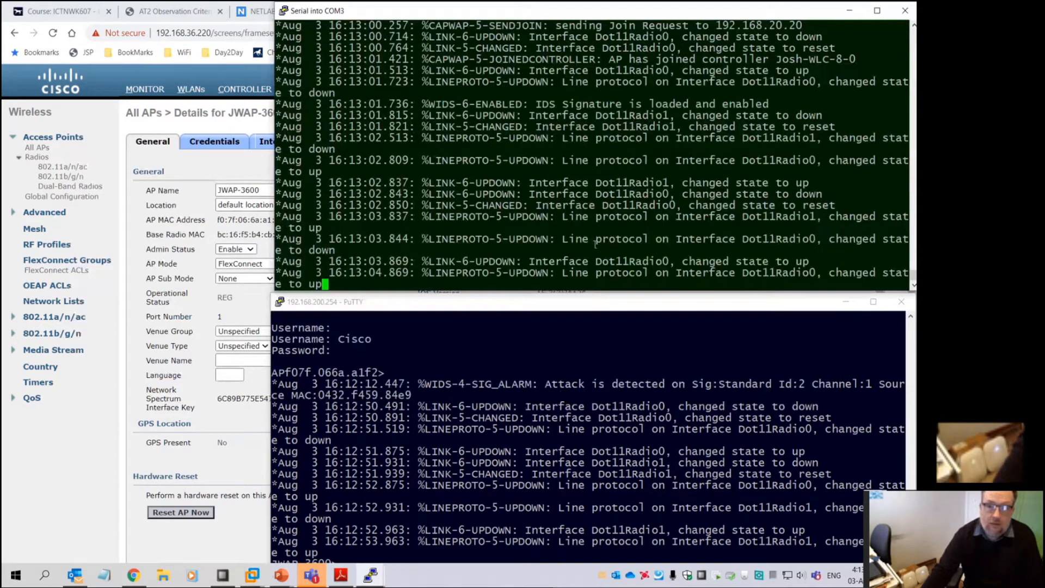
key("Return")
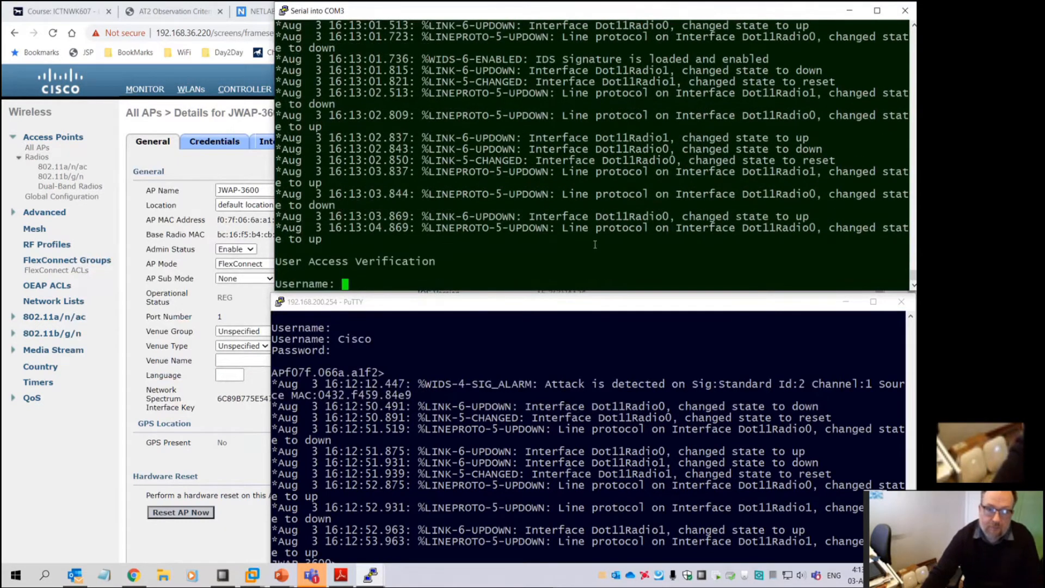
type("Cisco")
key("Return")
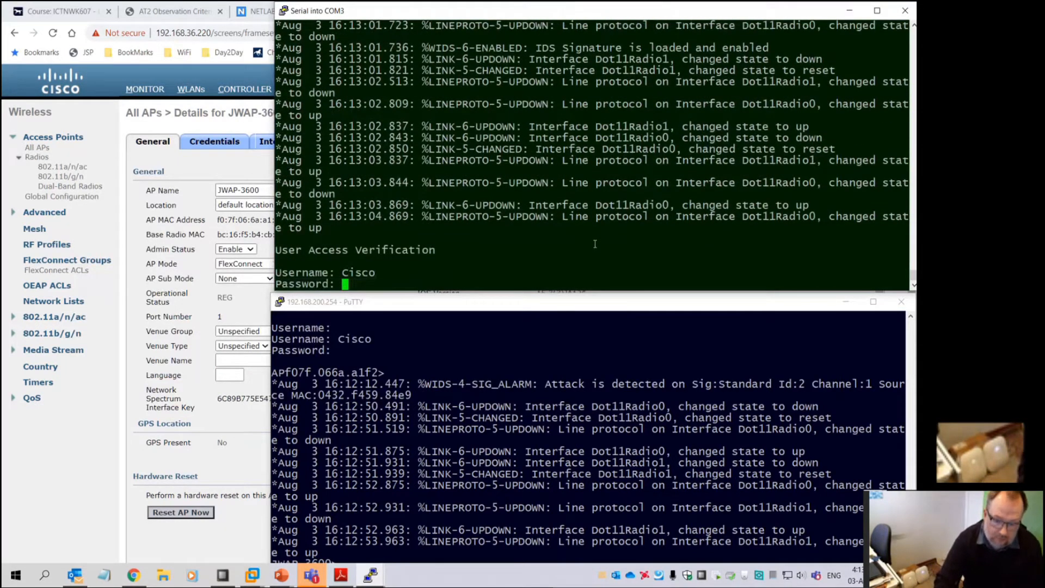
key("Return")
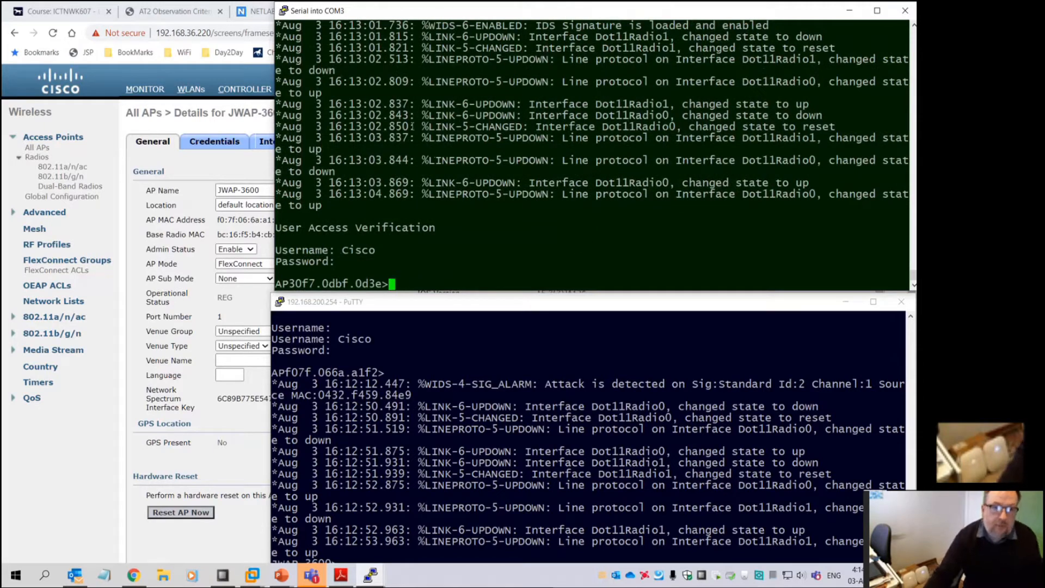
Return to All APs, check the lab sheet PDF, and open AP30f7.0dbf.0d3e's details
left_click(181, 319)
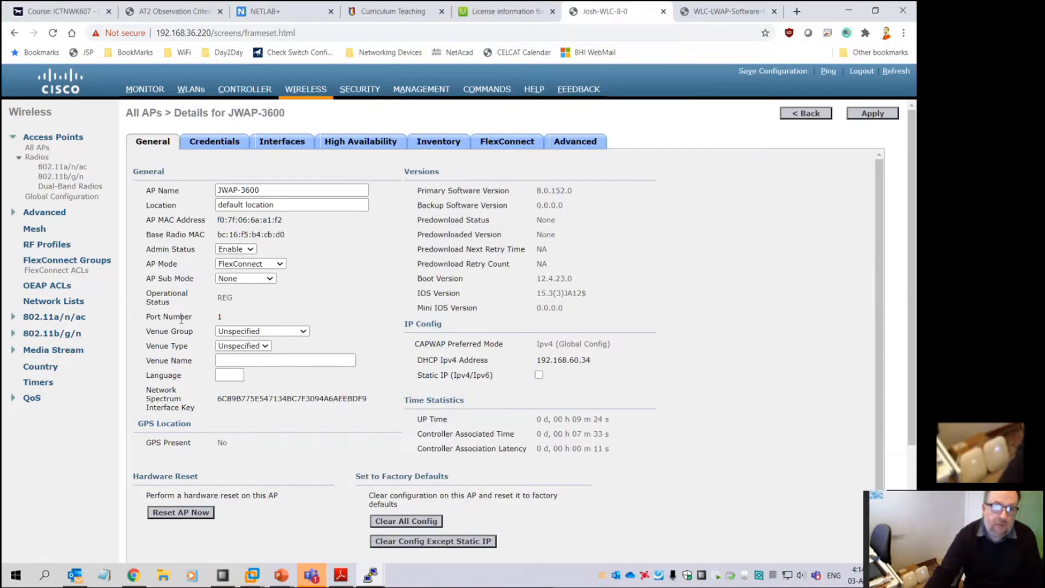
left_click(305, 91)
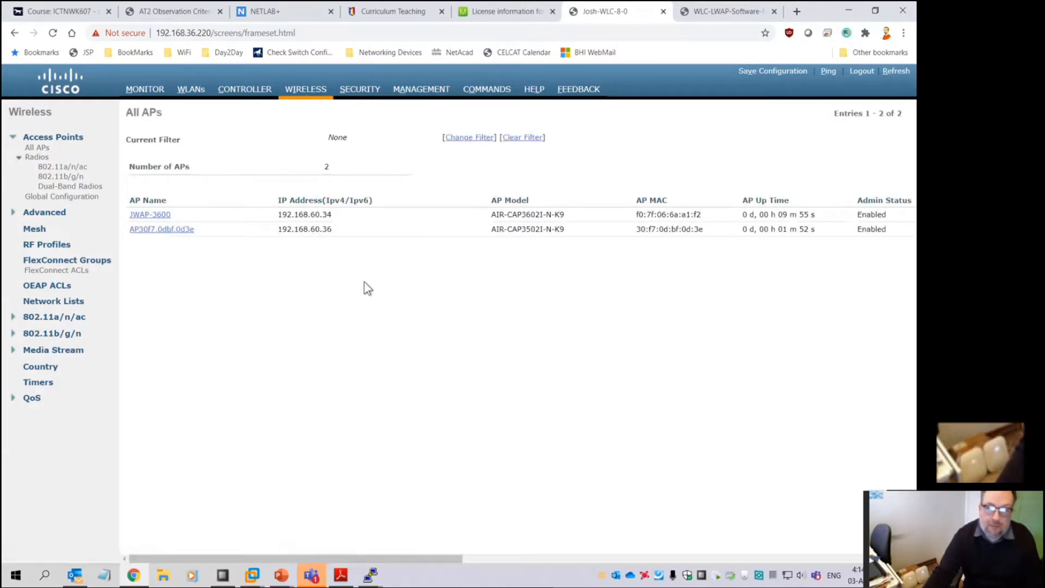
left_click_drag(309, 214, 328, 214)
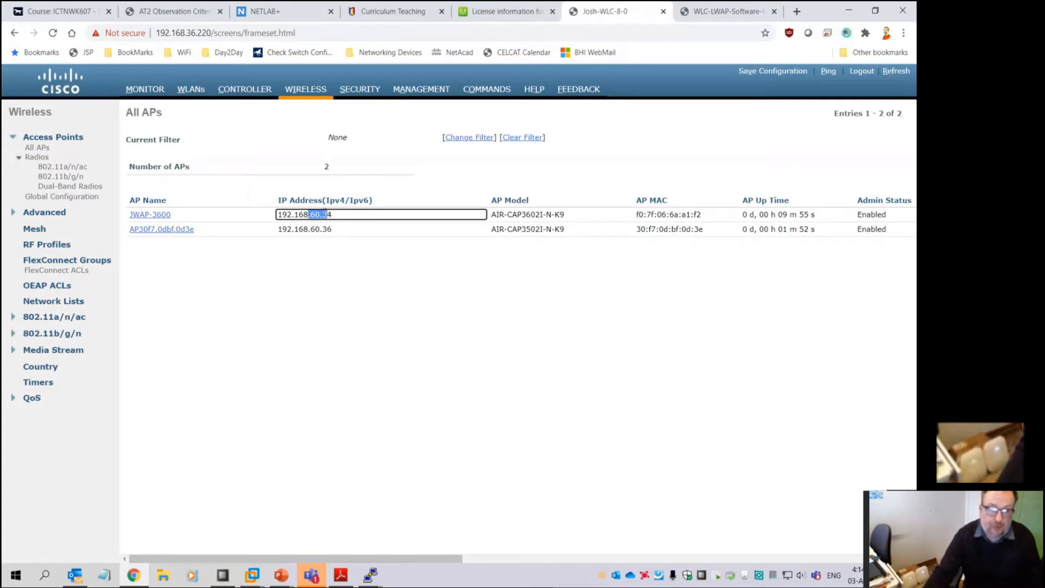
left_click(340, 575)
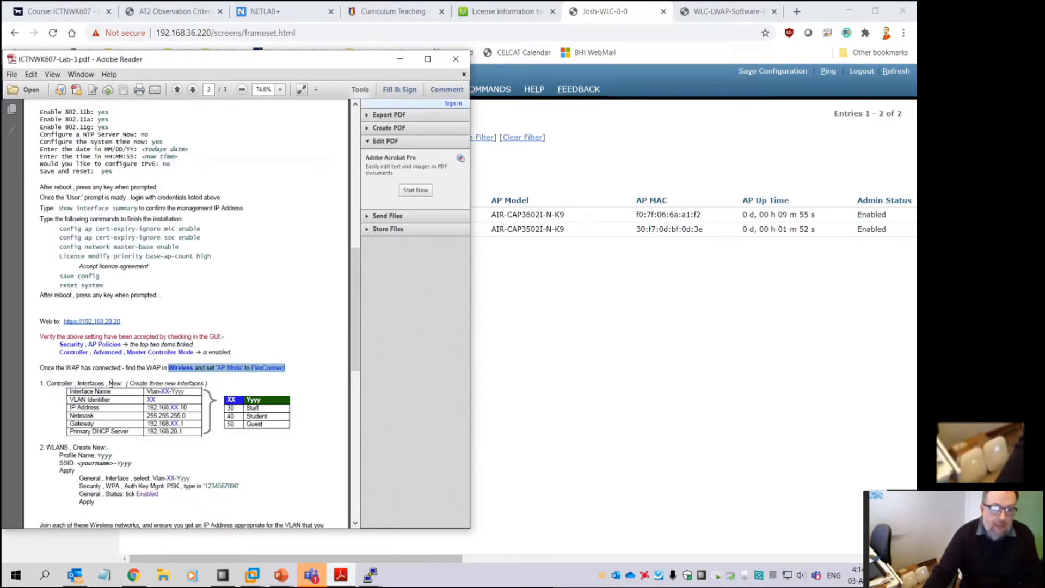
left_click(573, 395)
left_click(162, 229)
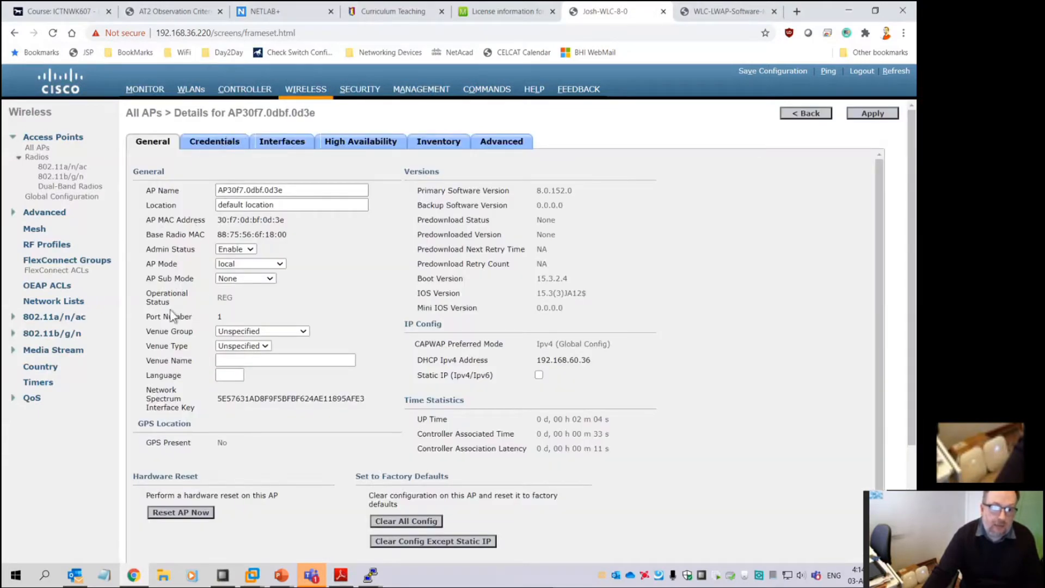
Change AP30f7.0dbf.0d3e from local to Rogue Detector mode, confirm the reboot, and view the Monitor summary
left_click(239, 263)
left_click(252, 283)
left_click(268, 263)
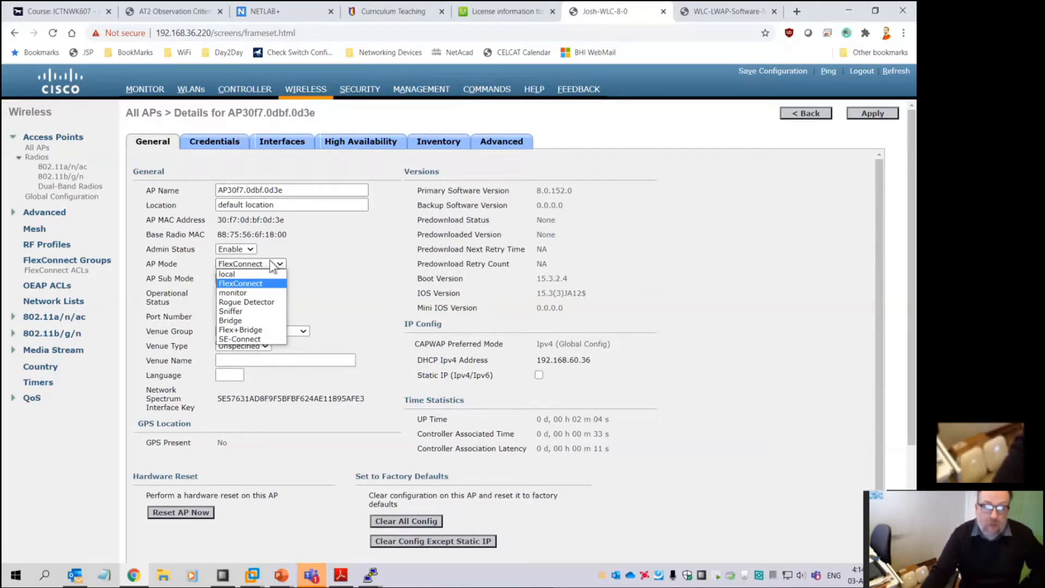
left_click(243, 303)
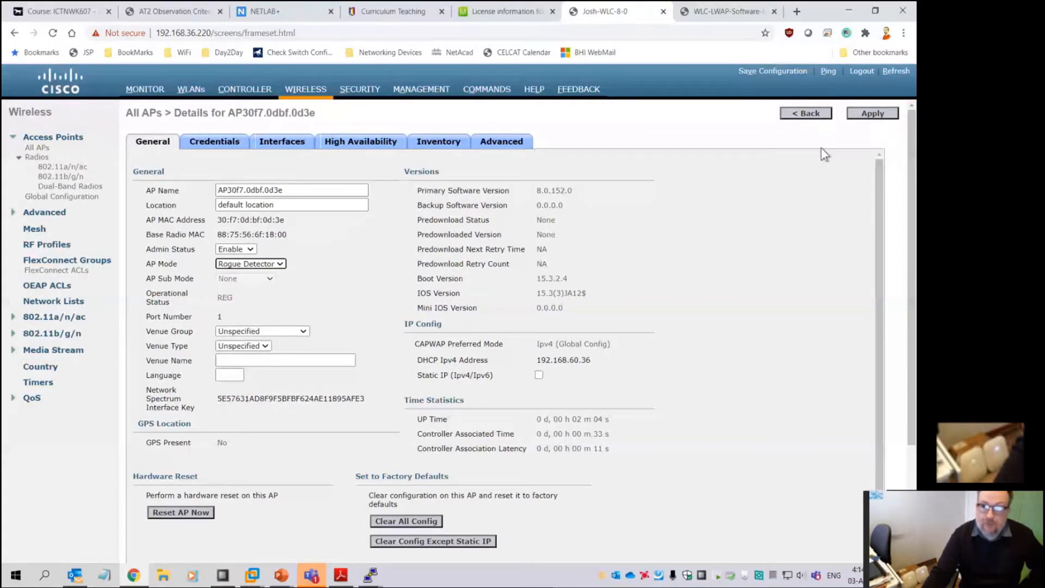
left_click(870, 113)
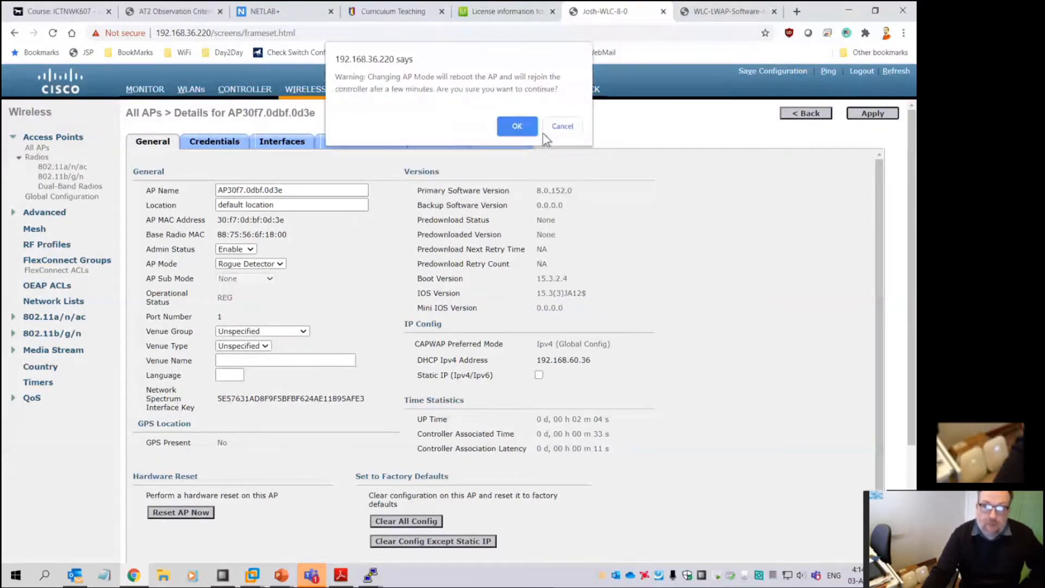
left_click(517, 126)
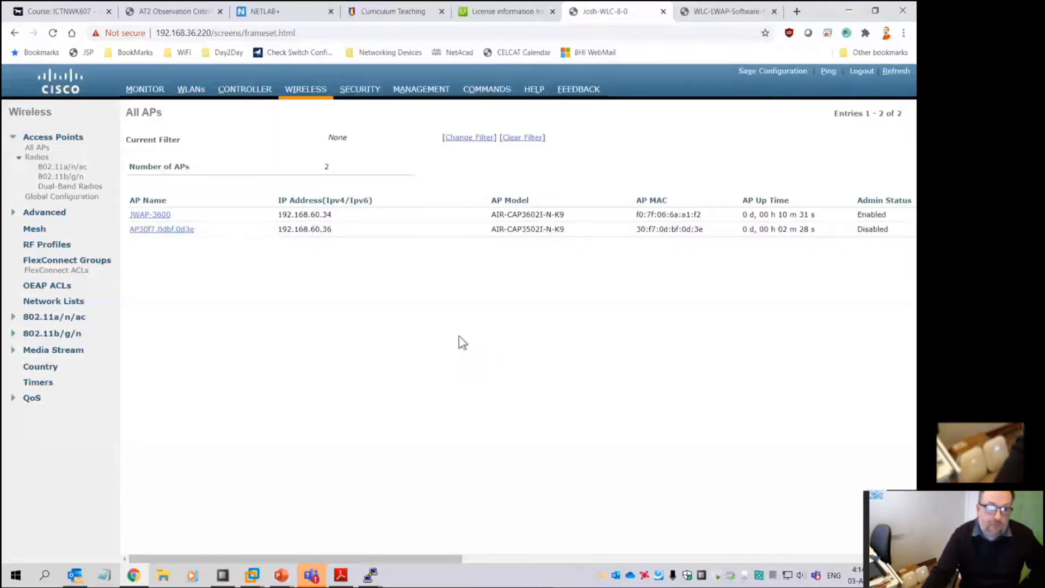
left_click(145, 89)
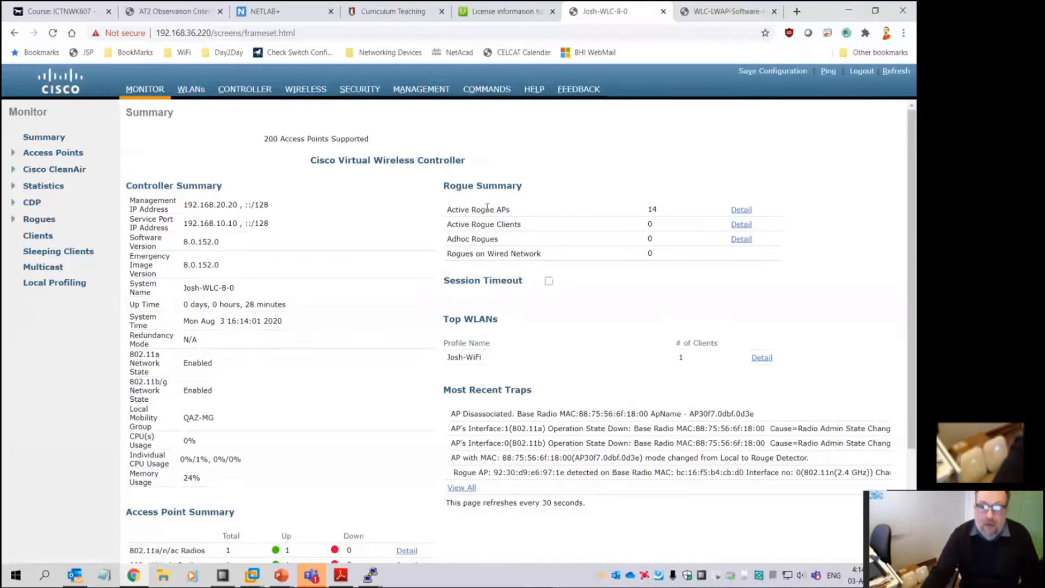
Note the 14 active rogue APs on the Monitor summary, then open the Current Clients detail list
double_click(651, 209)
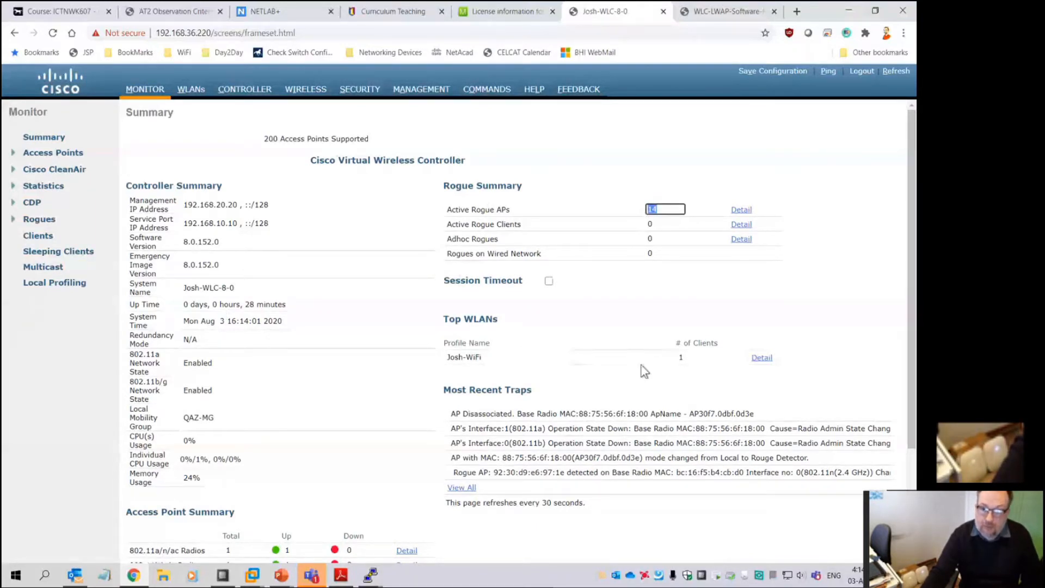
scroll(515, 401, "down", 3)
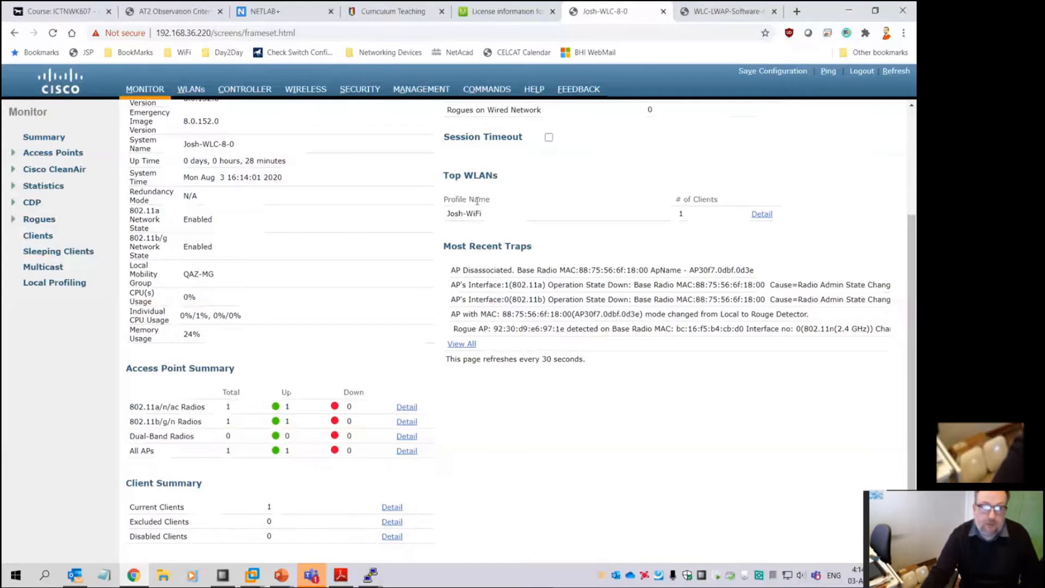
left_click(305, 90)
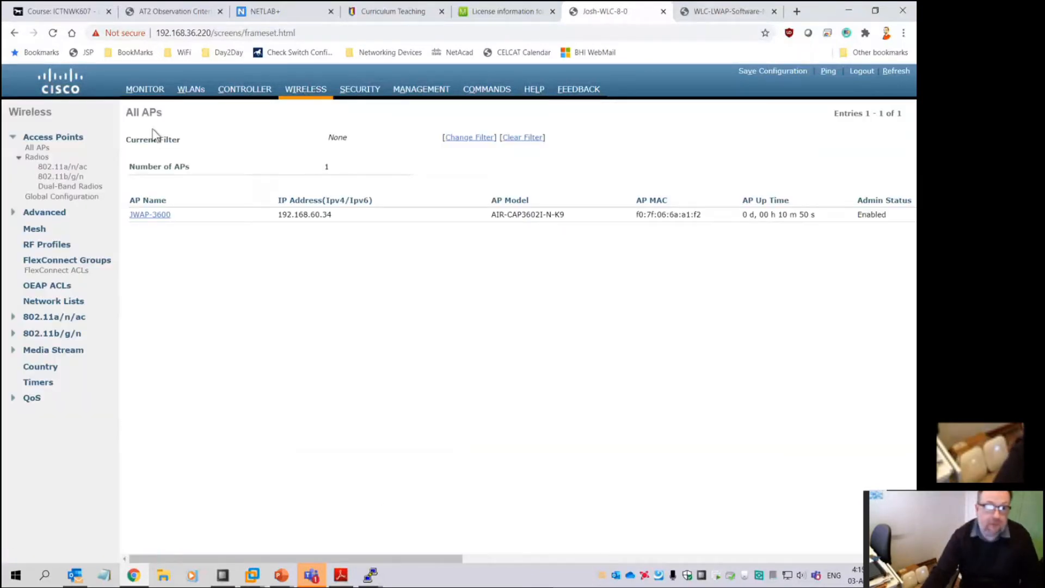
left_click(143, 93)
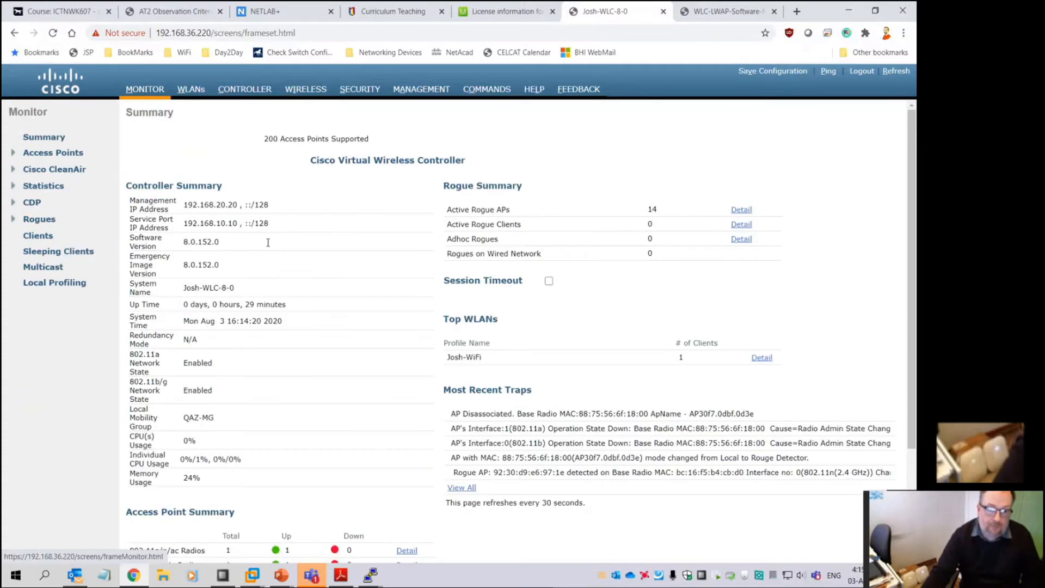
scroll(234, 414, "down", 3)
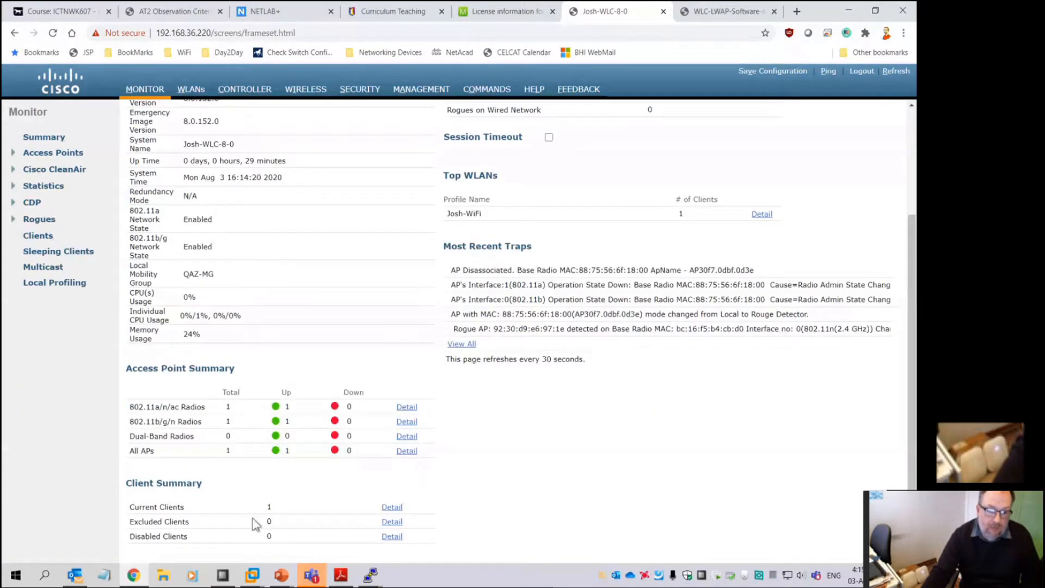
left_click(392, 507)
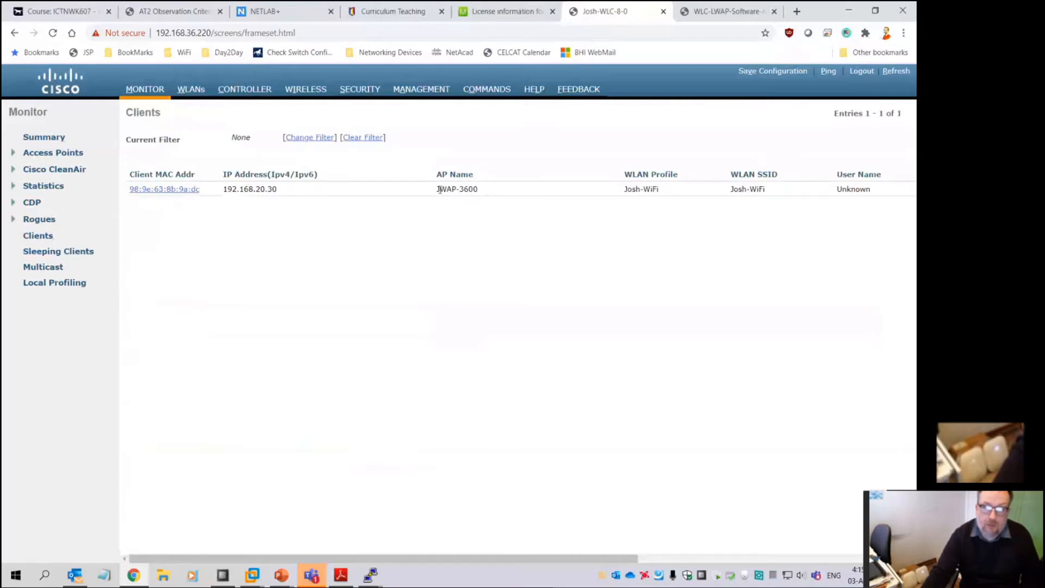
Open the detail page of the client on JWAP-3600 and note its VLAN ID
left_click_drag(440, 190, 483, 188)
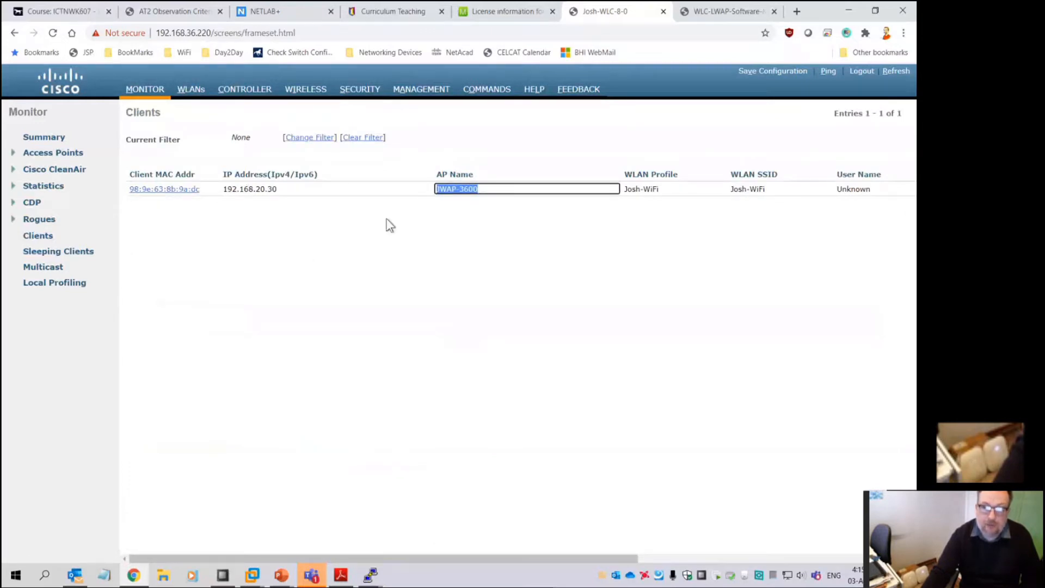
left_click(188, 191)
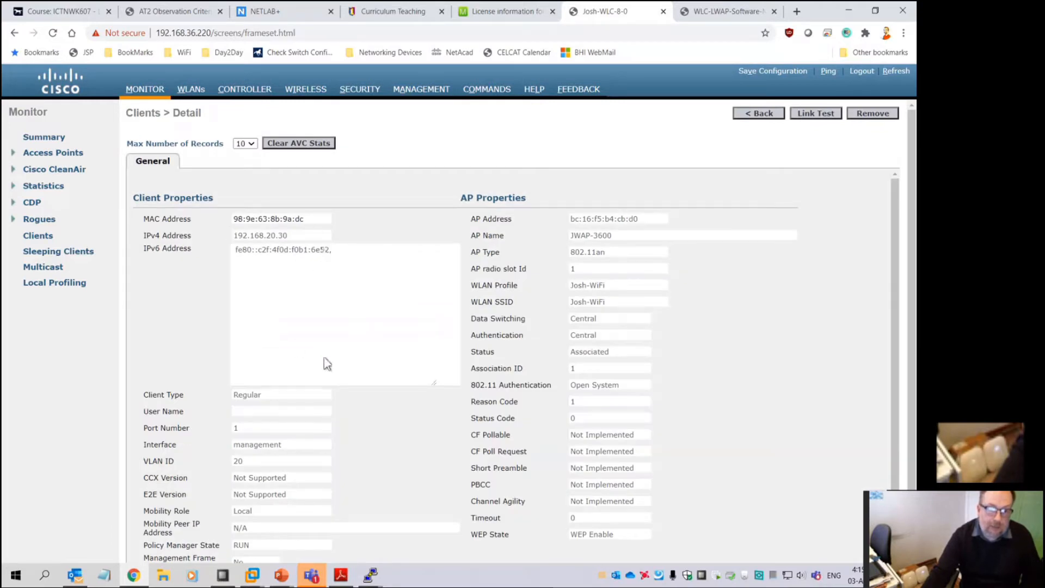
scroll(325, 362, "down", 3)
left_click_drag(281, 261, 263, 261)
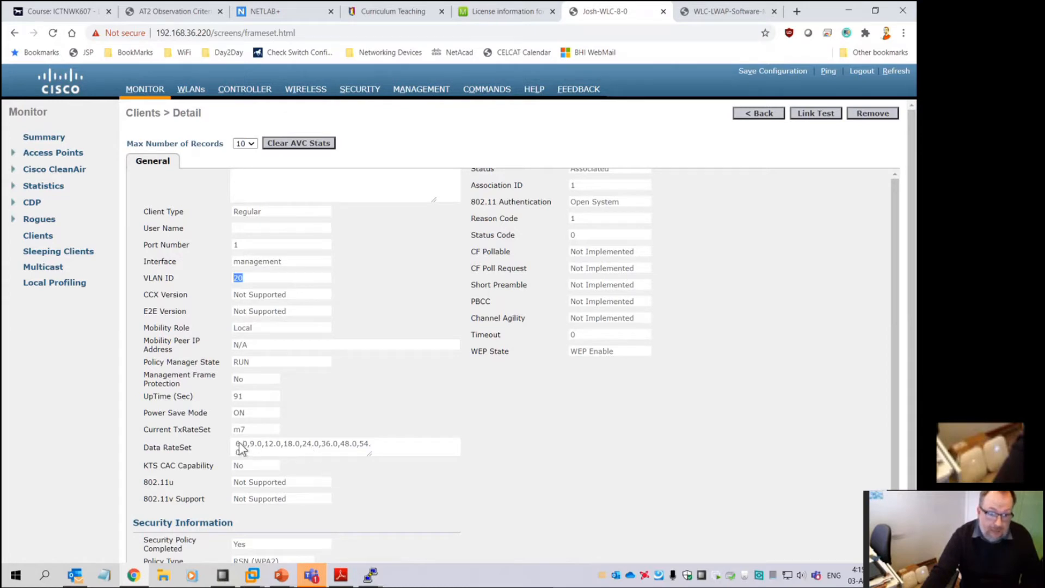
Review the rest of the client's details, noting its RSSI of -53
scroll(428, 449, "up", 1)
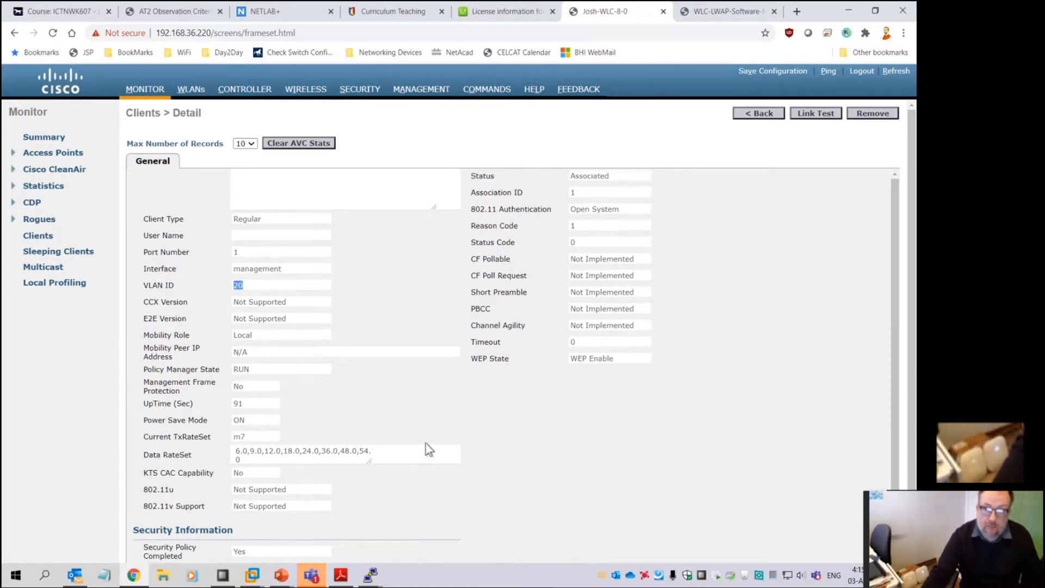
scroll(427, 449, "up", 3)
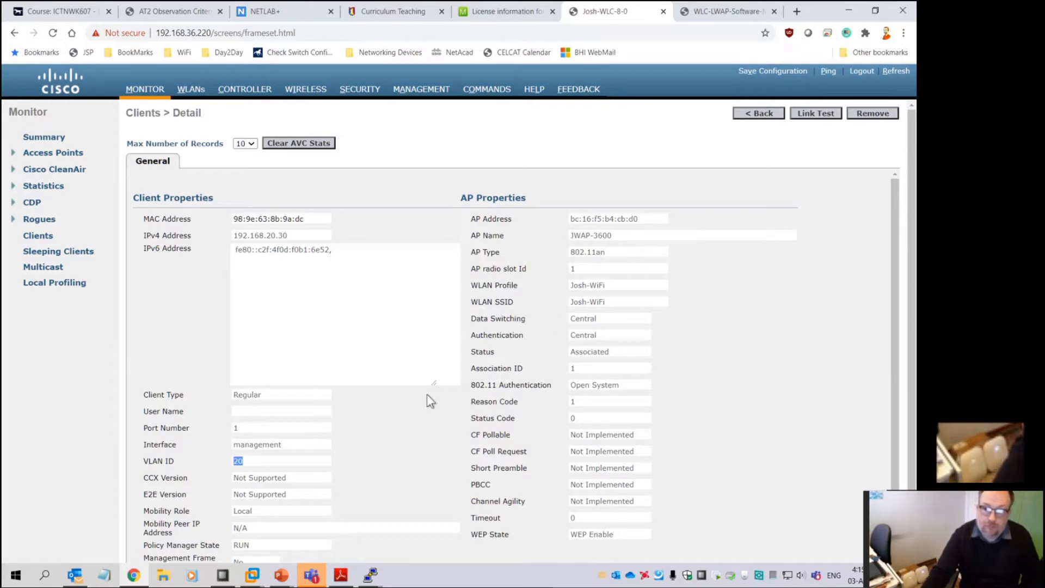
scroll(426, 401, "down", 5)
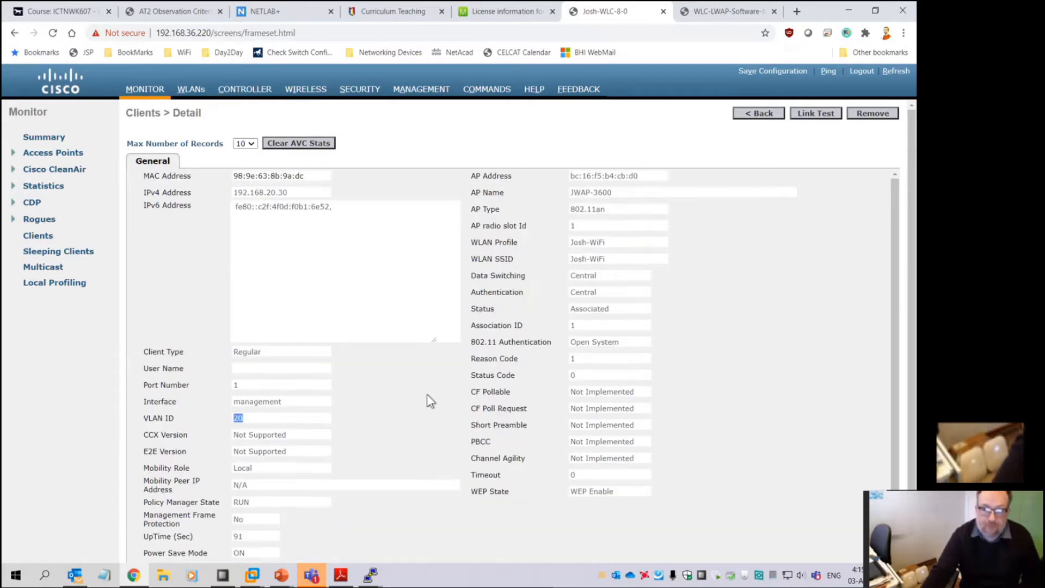
scroll(428, 396, "down", 2)
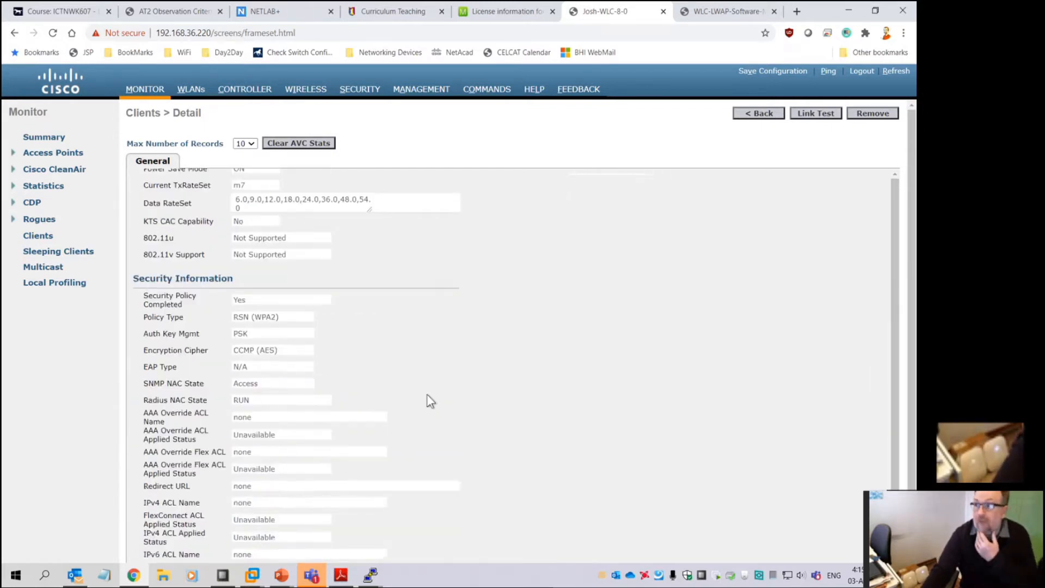
scroll(426, 395, "down", 7)
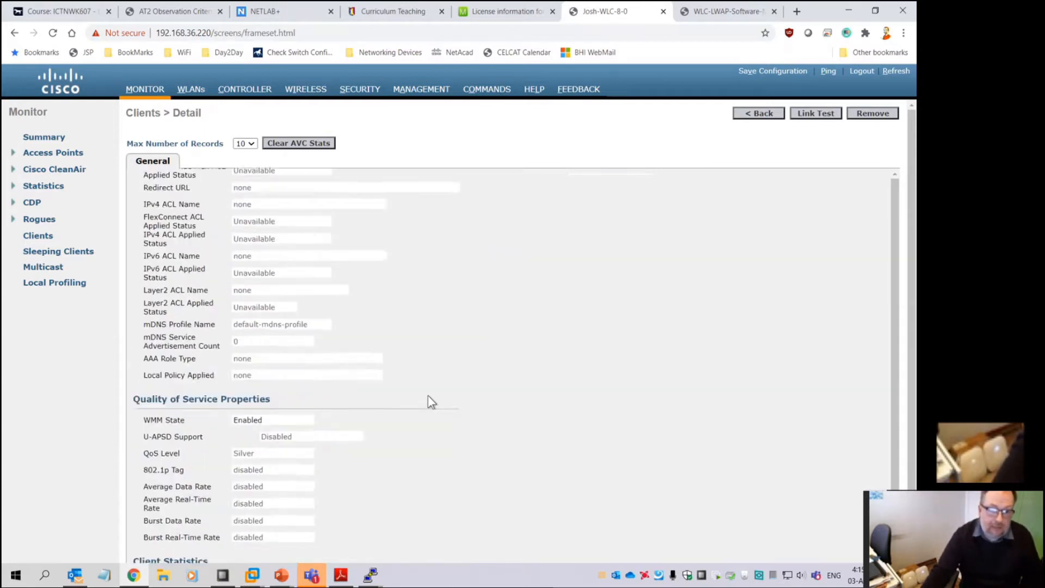
scroll(429, 401, "down", 4)
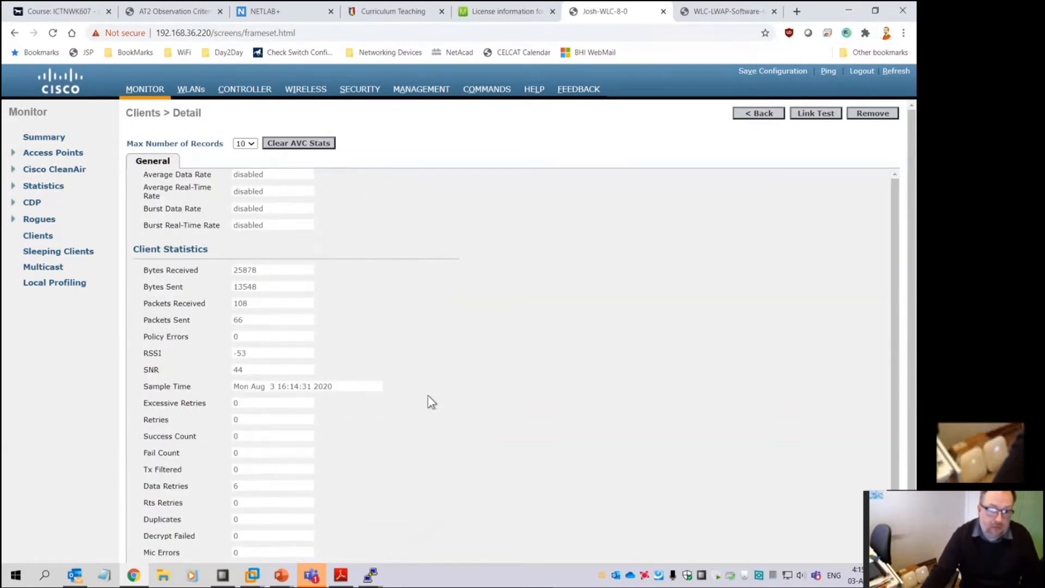
left_click_drag(249, 353, 227, 354)
scroll(292, 455, "down", 5)
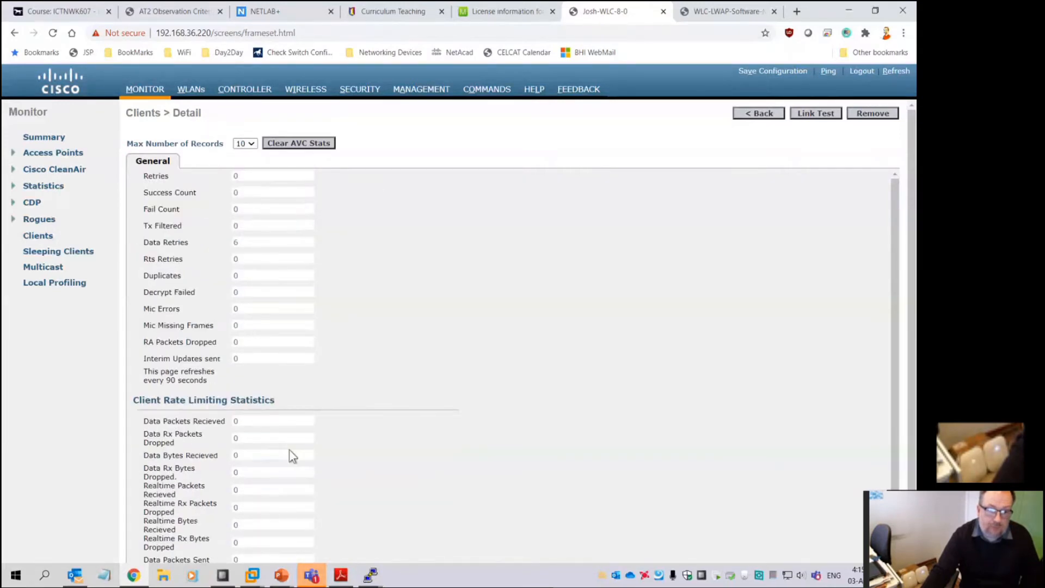
scroll(290, 452, "down", 2)
scroll(292, 447, "up", 6)
scroll(292, 443, "up", 10)
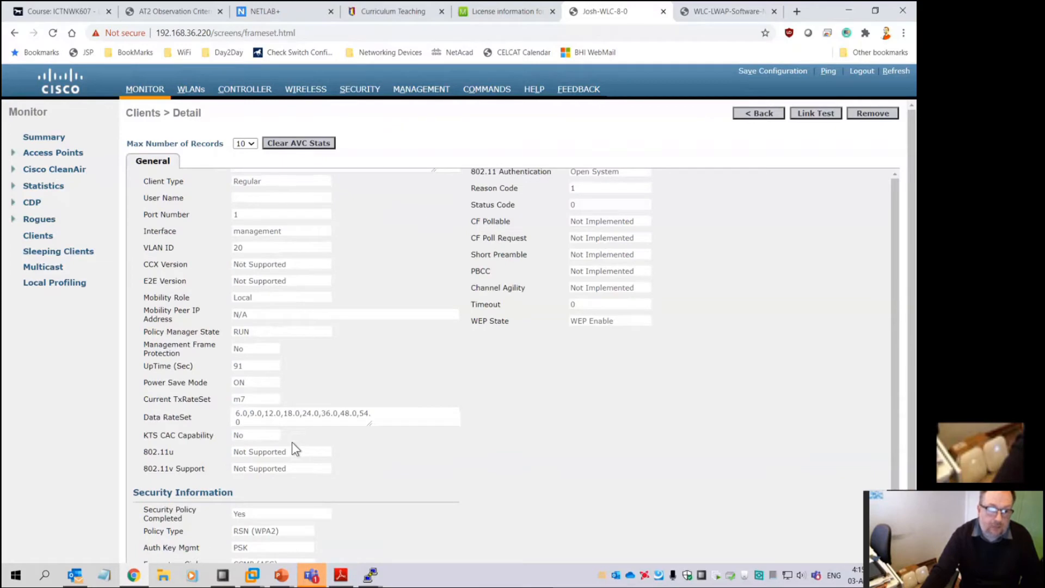
scroll(288, 440, "up", 4)
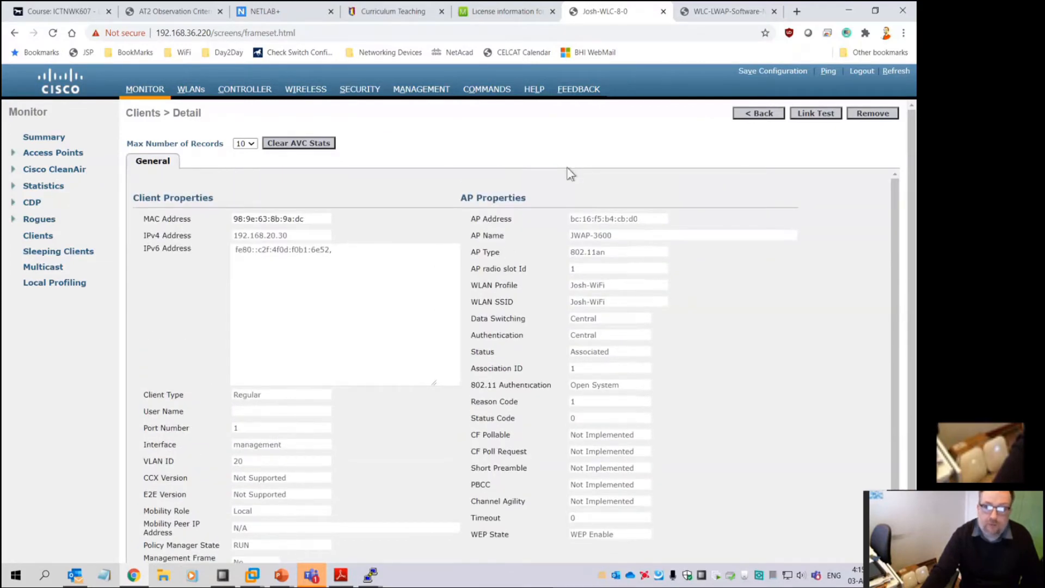
Run a link test to the client, check the console, and dismiss the failed-test alert
left_click(823, 121)
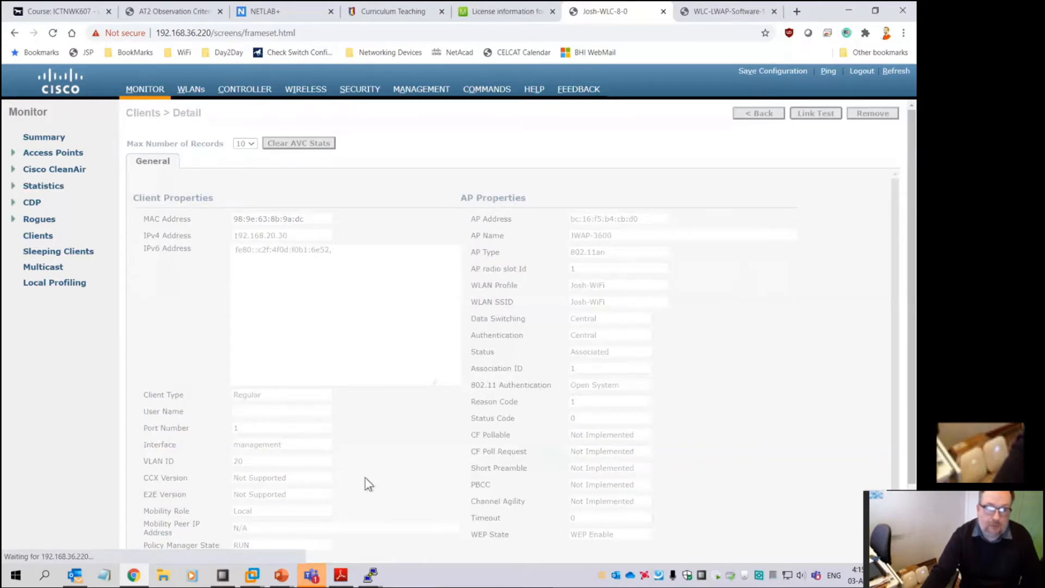
scroll(364, 478, "down", 3)
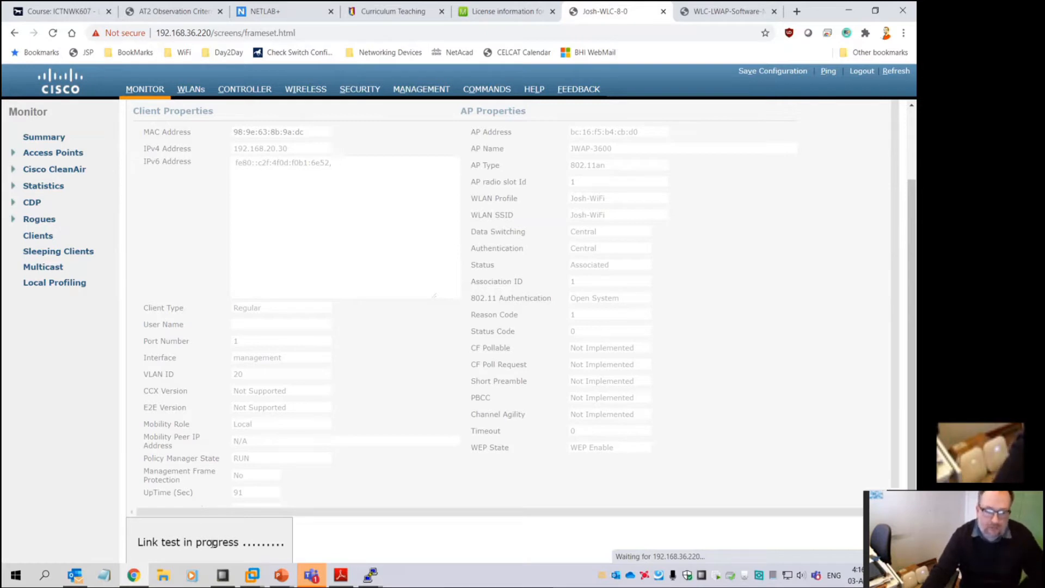
left_click(370, 575)
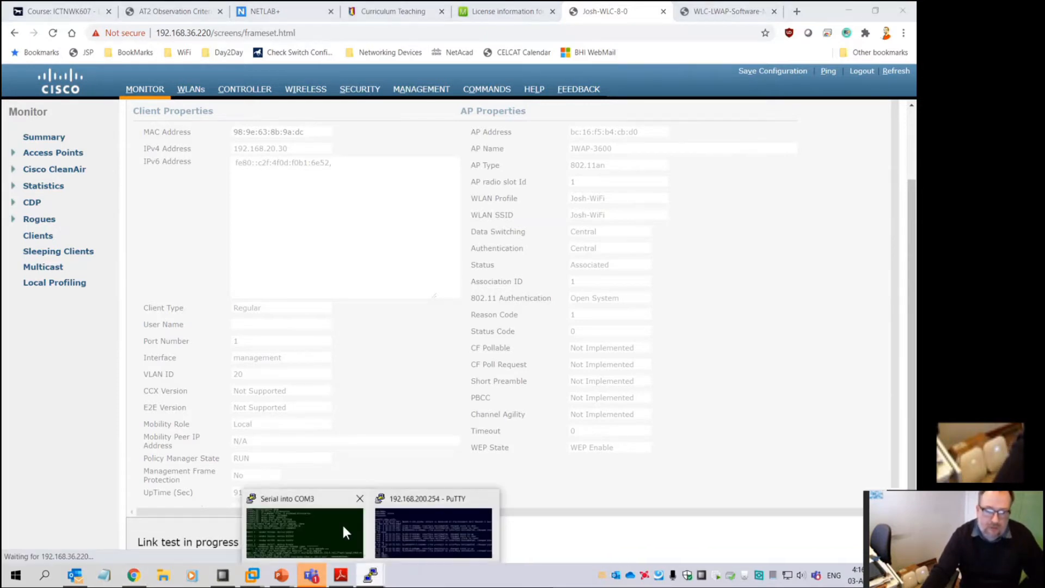
left_click(341, 532)
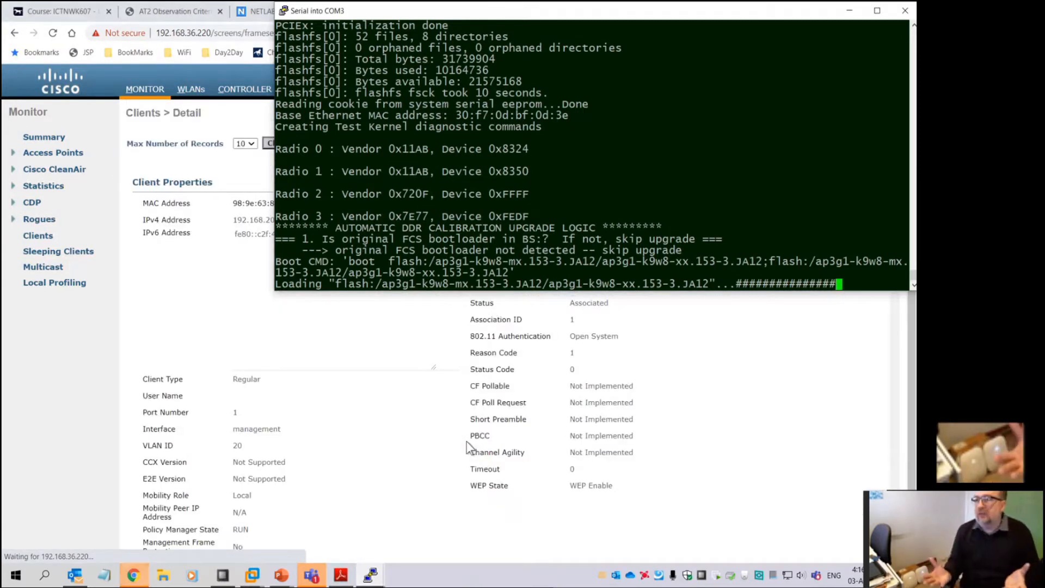
left_click(211, 336)
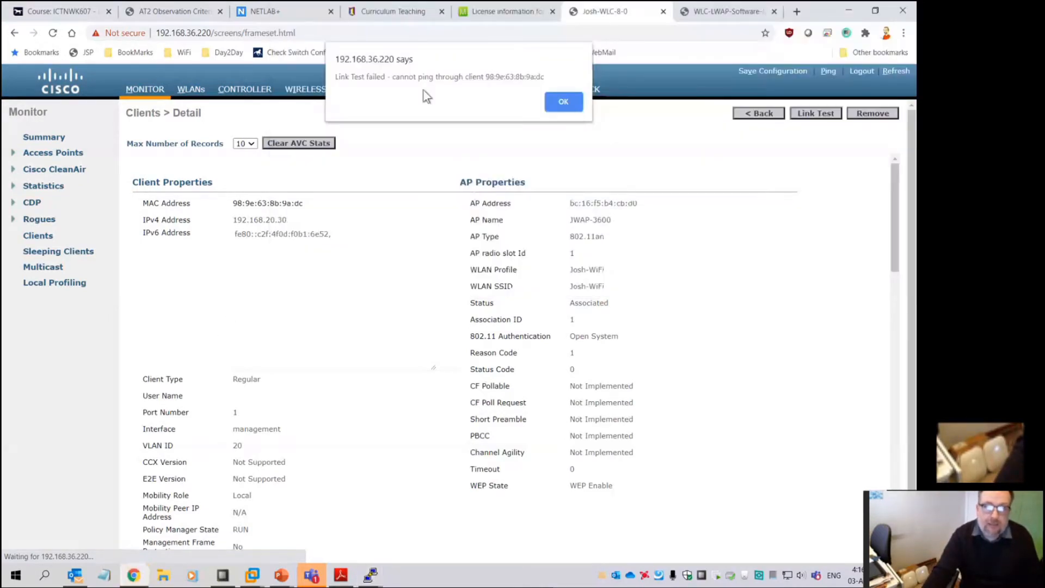
left_click(563, 104)
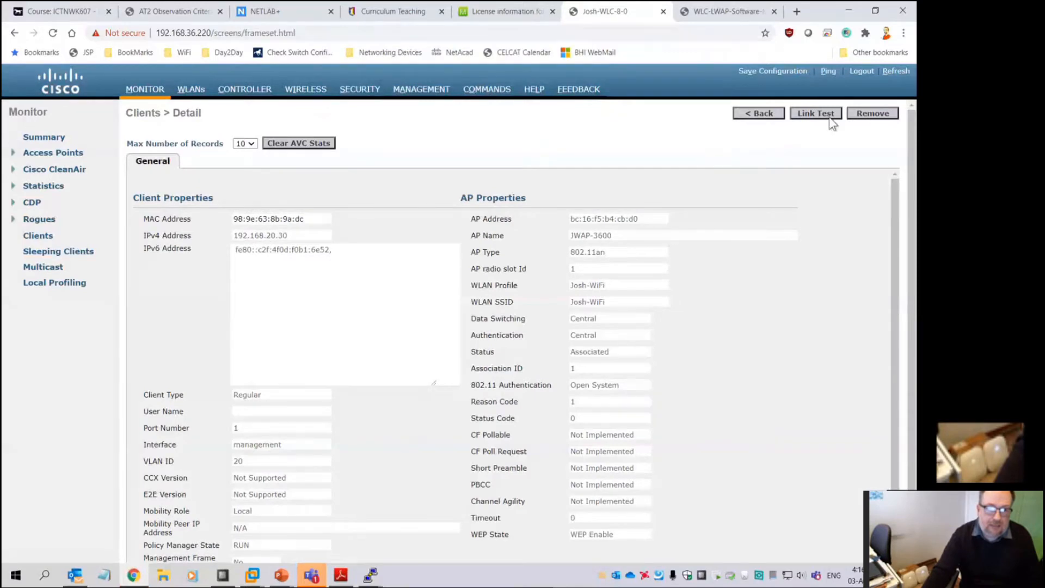
Reopen the client's detail page and check its CCX Version against the lab PDF
left_click(762, 113)
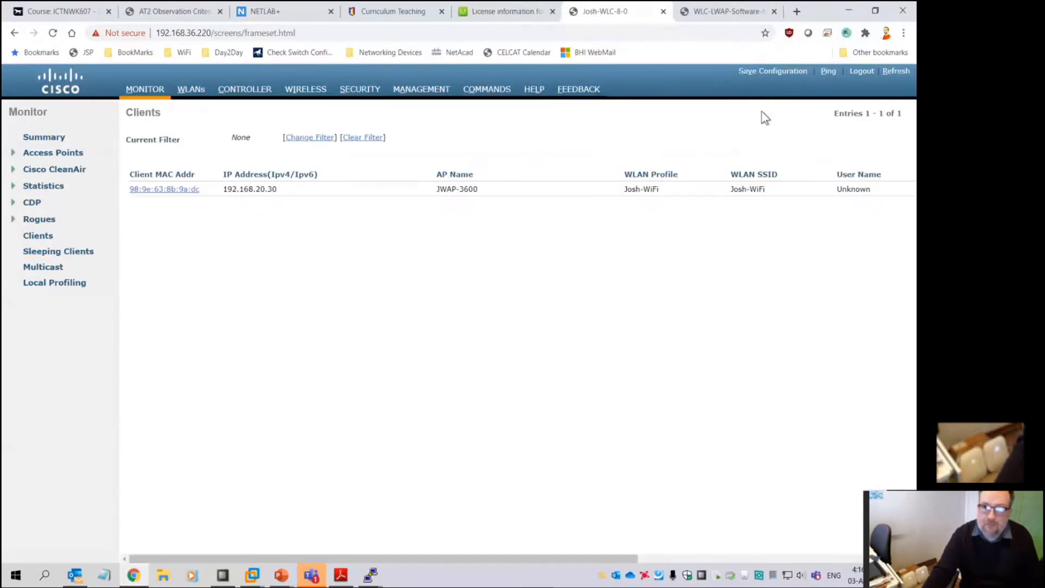
left_click(173, 189)
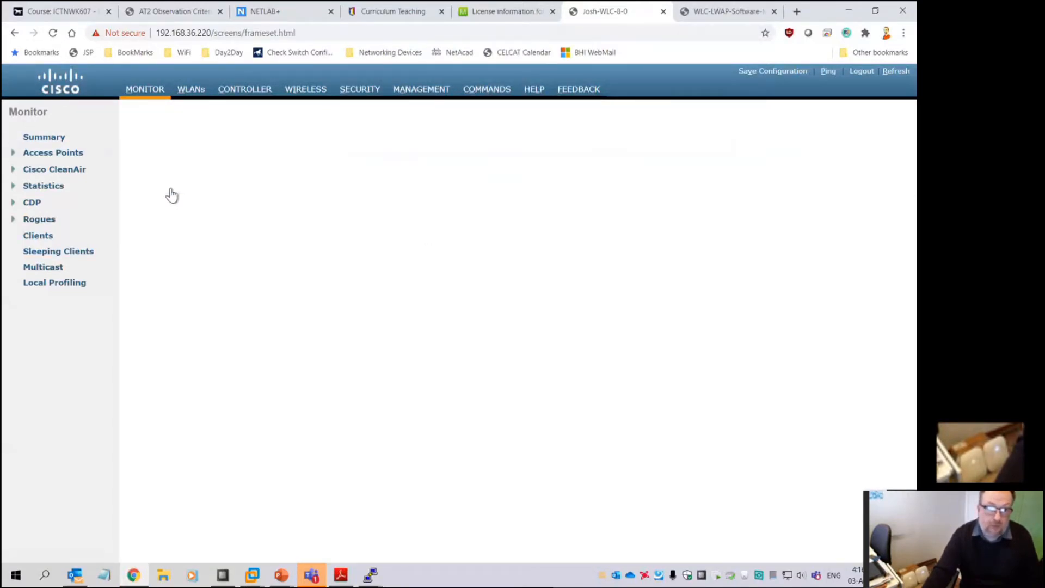
scroll(374, 394, "down", 2)
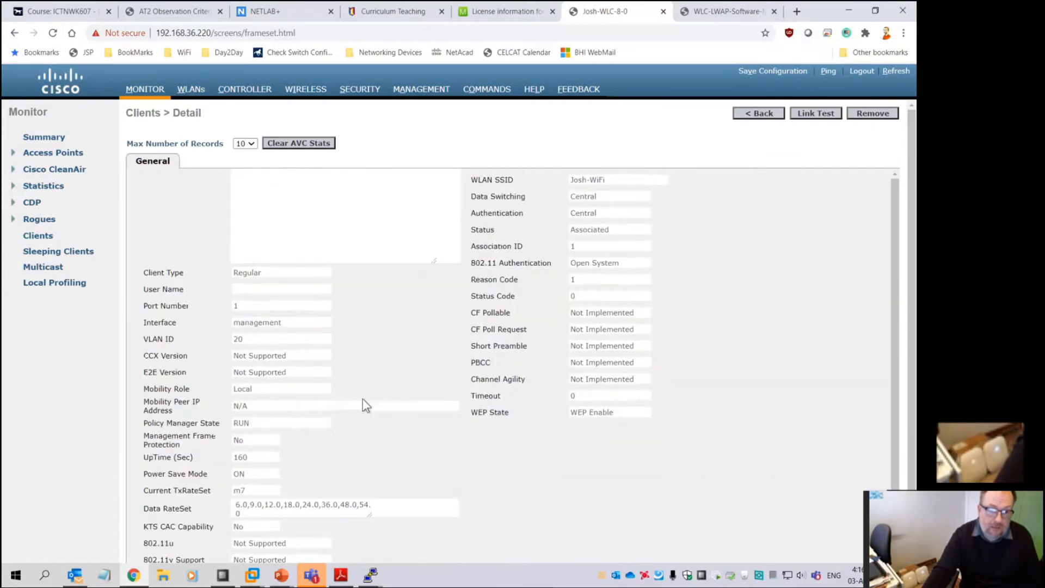
left_click(172, 353)
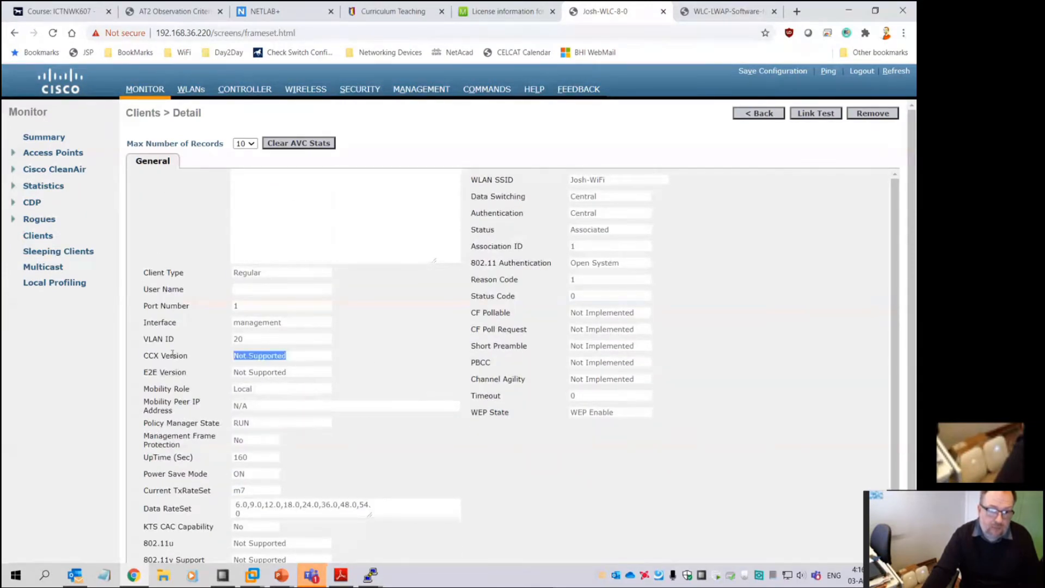
scroll(370, 363, "up", 2)
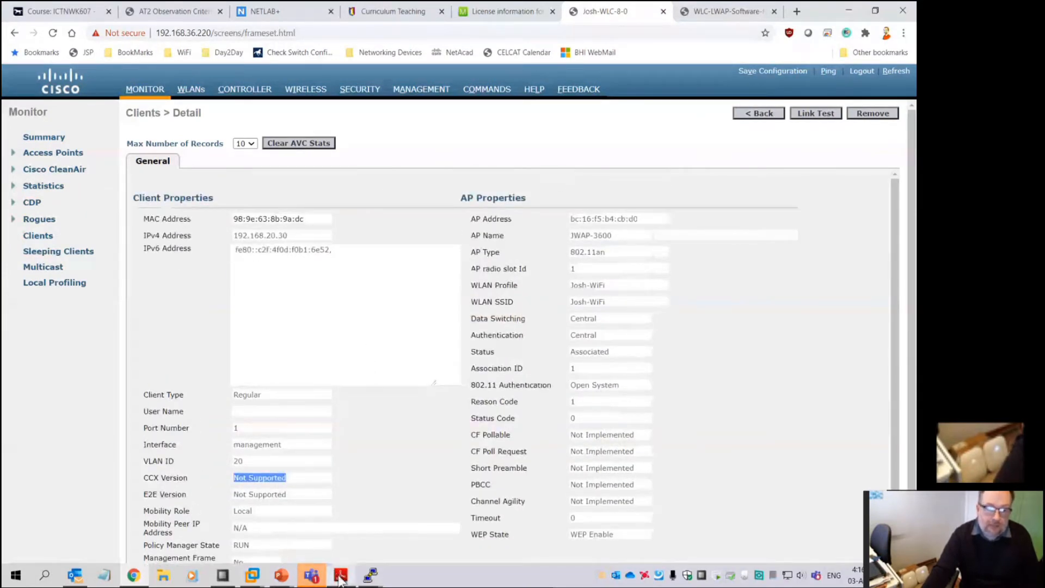
left_click(341, 574)
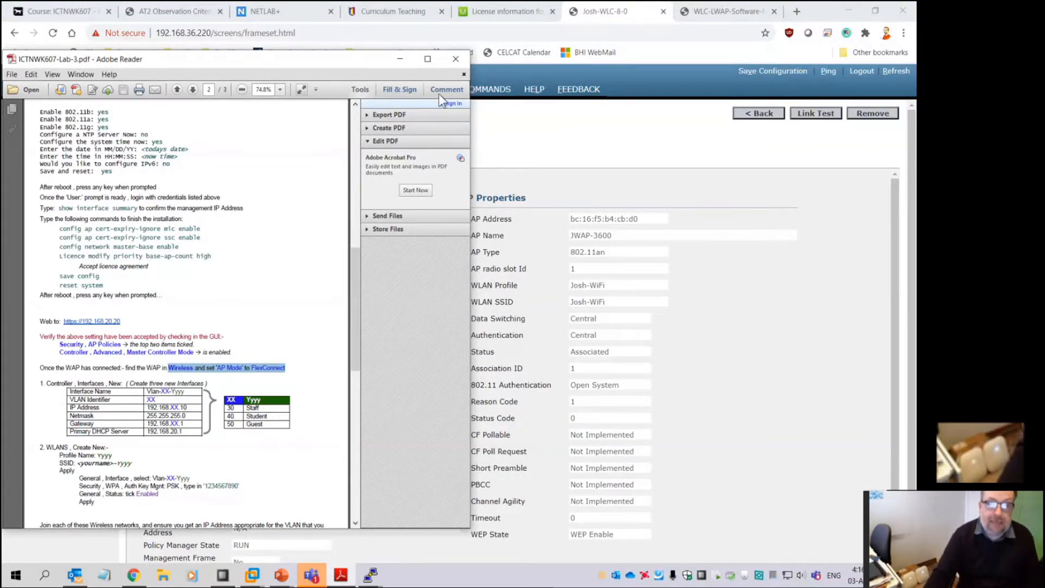
left_click(397, 61)
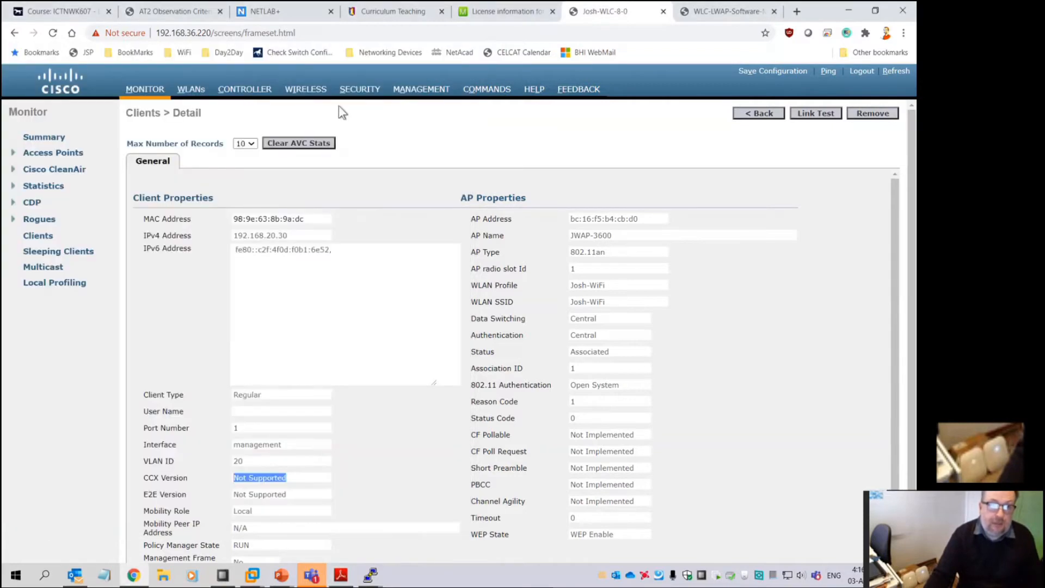
Go through Monitor and Controller to the Interfaces list with management, service-port and virtual
left_click(144, 90)
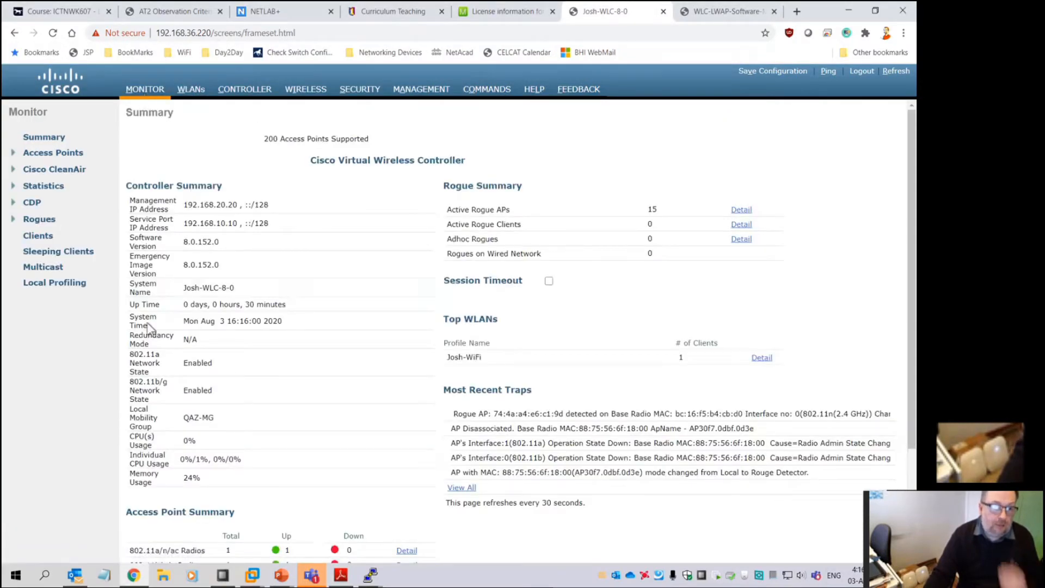
left_click(244, 91)
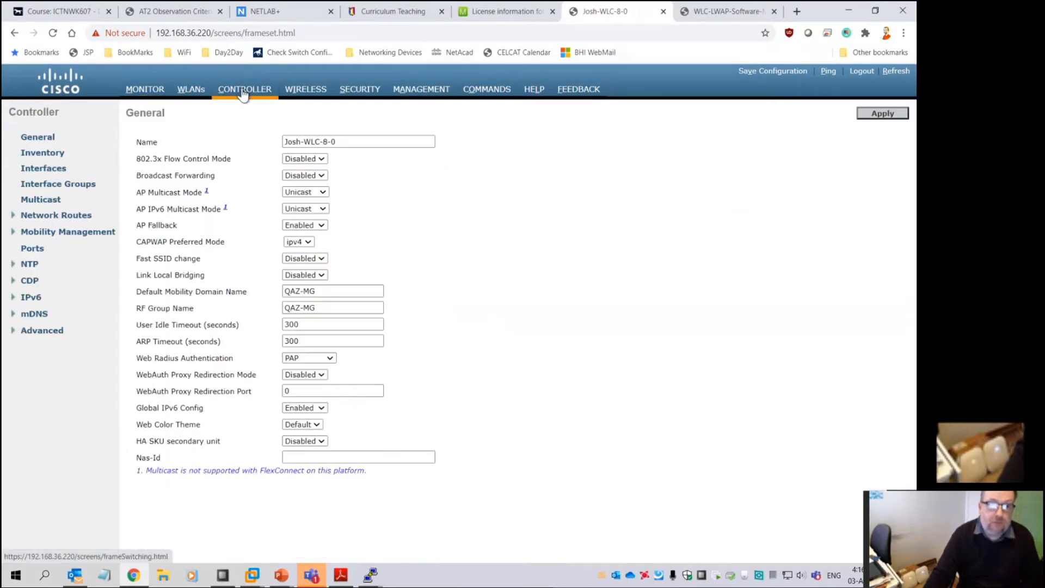
left_click(37, 169)
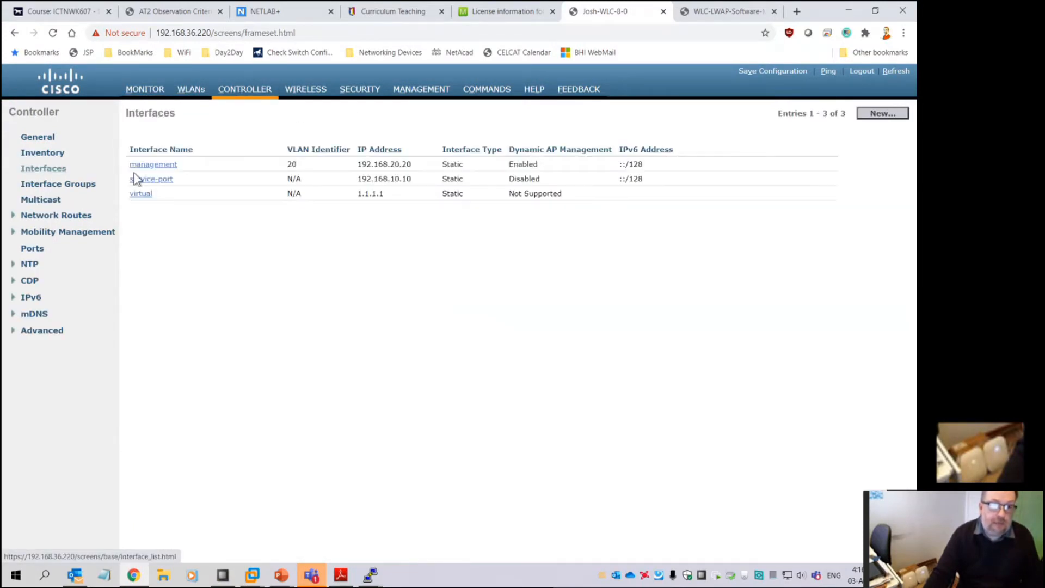
Create a new interface named Vlan-30-staff with VLAN Id 30
left_click(890, 115)
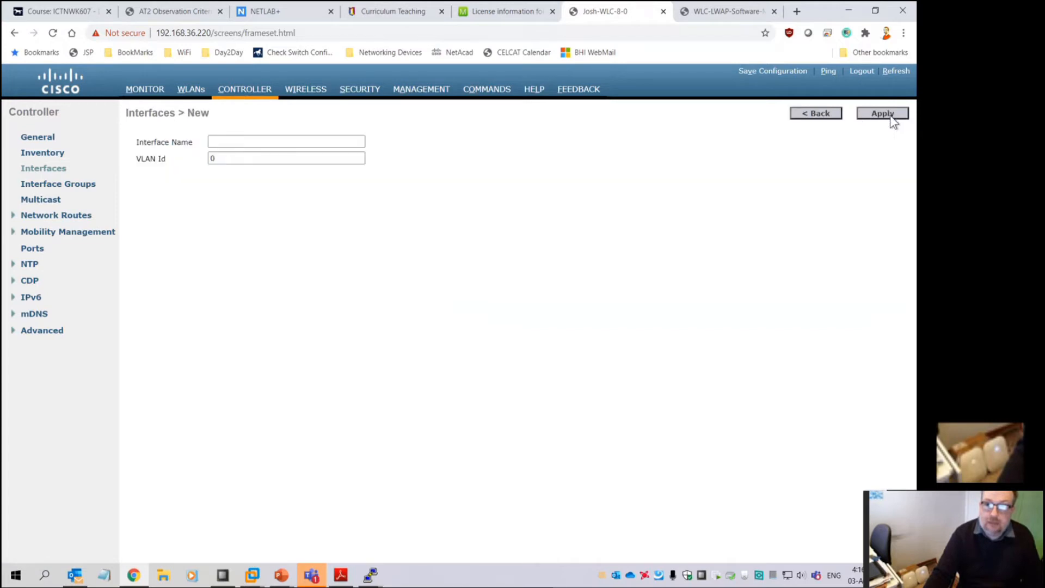
left_click(283, 141)
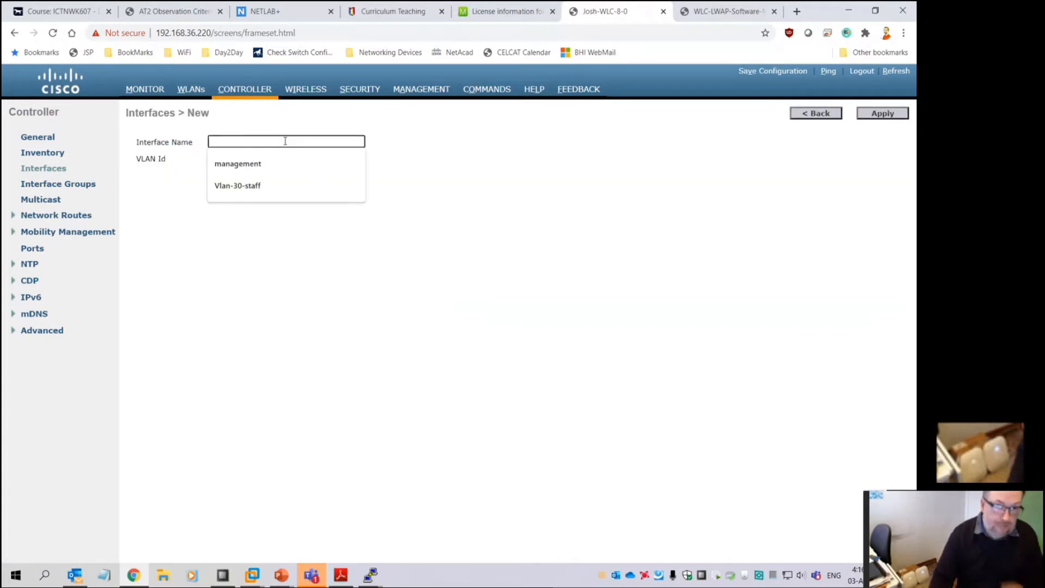
left_click(260, 194)
key("Tab")
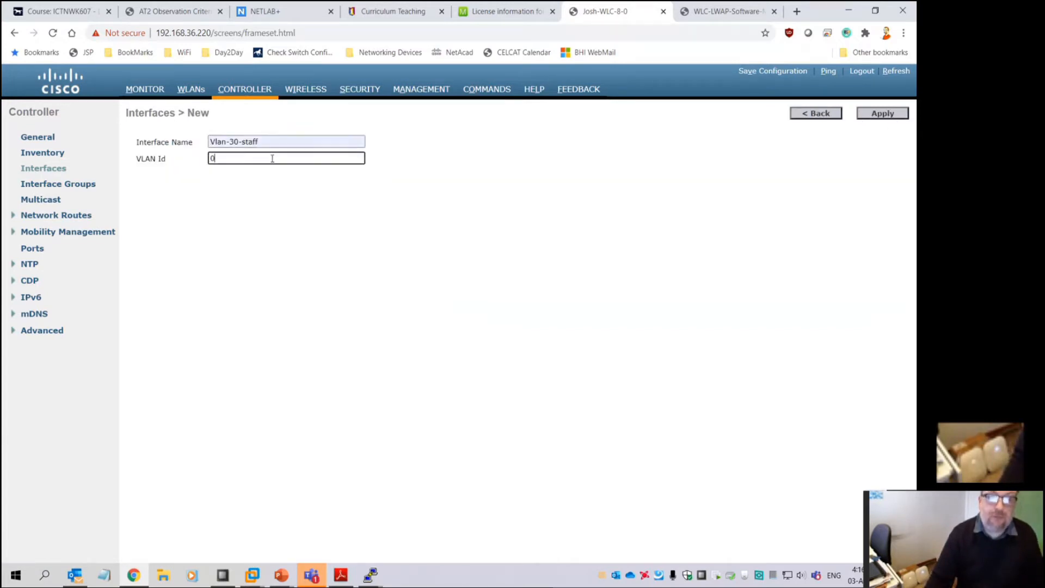
type("30")
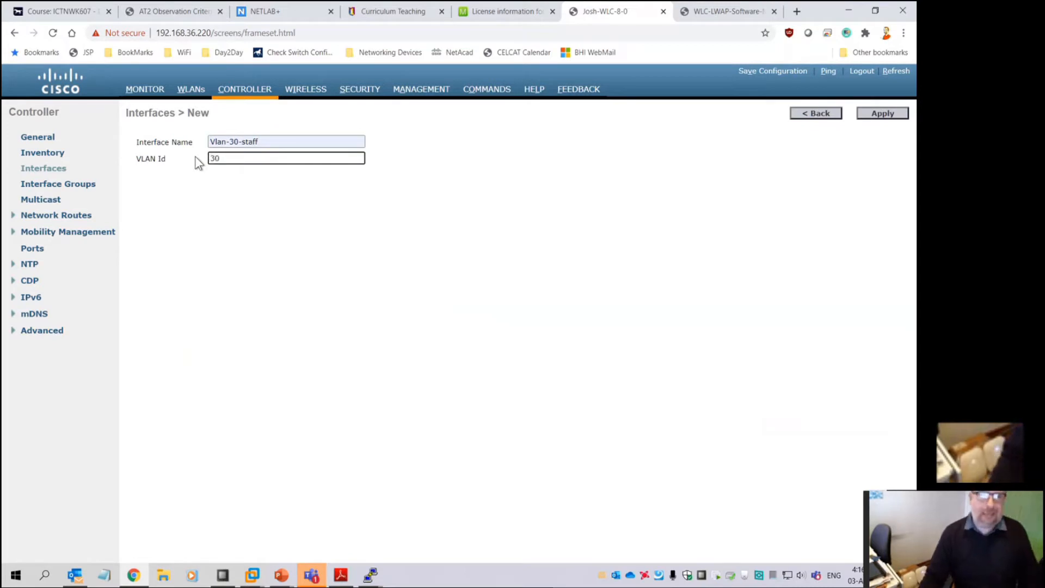
left_click(882, 113)
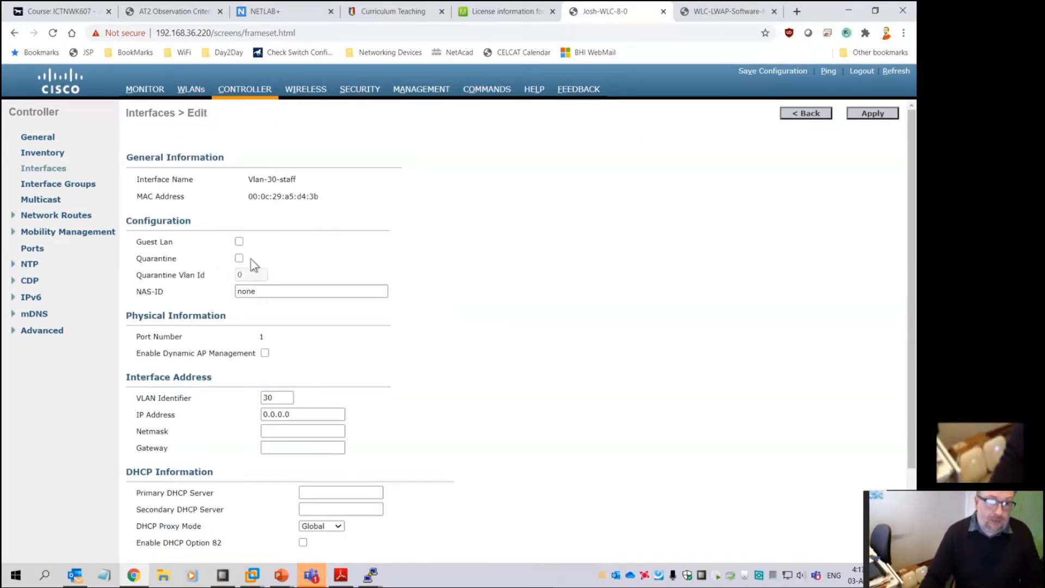
Set IP 192.168.30.10, netmask 255.255.255.0, gateway and primary DHCP server 192.168.30.1
triple_click(280, 415)
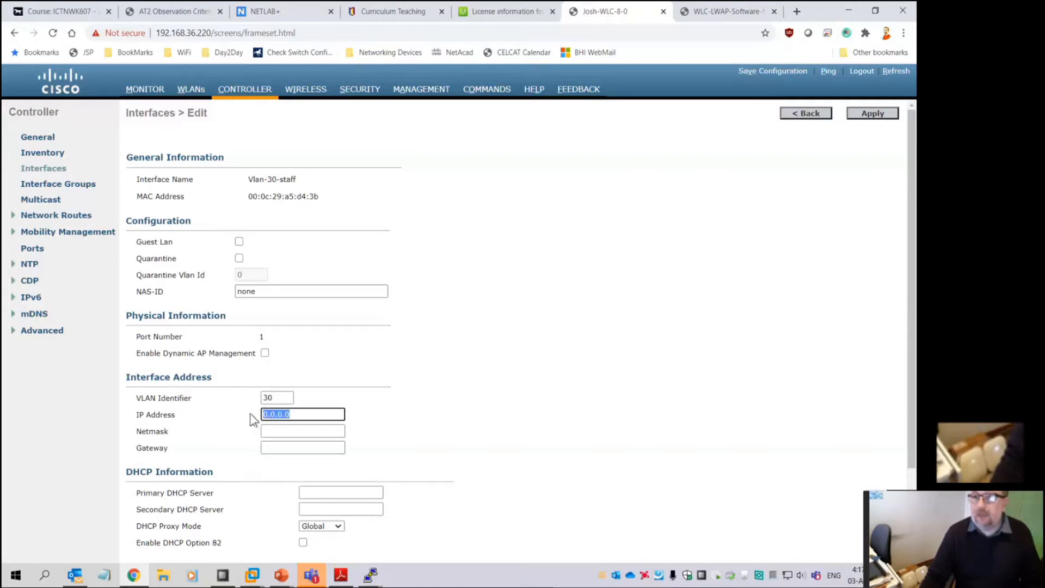
type("1")
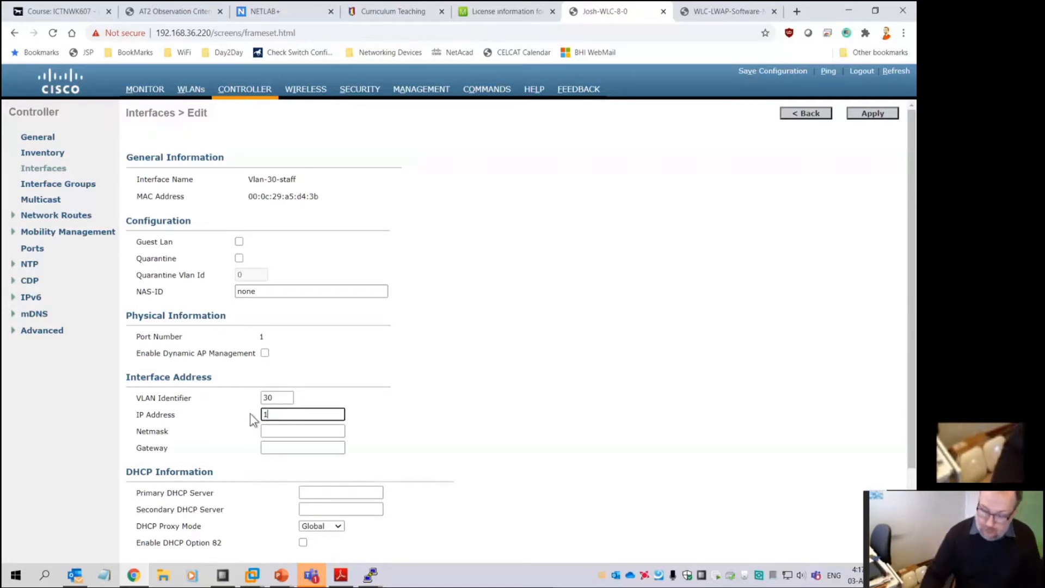
type("92.168.30.10")
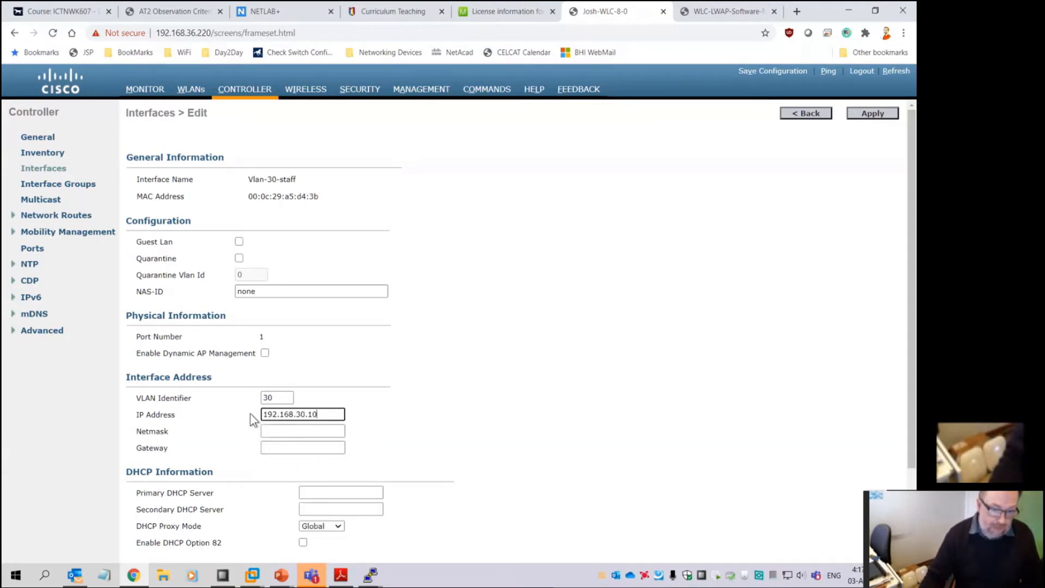
key("Tab")
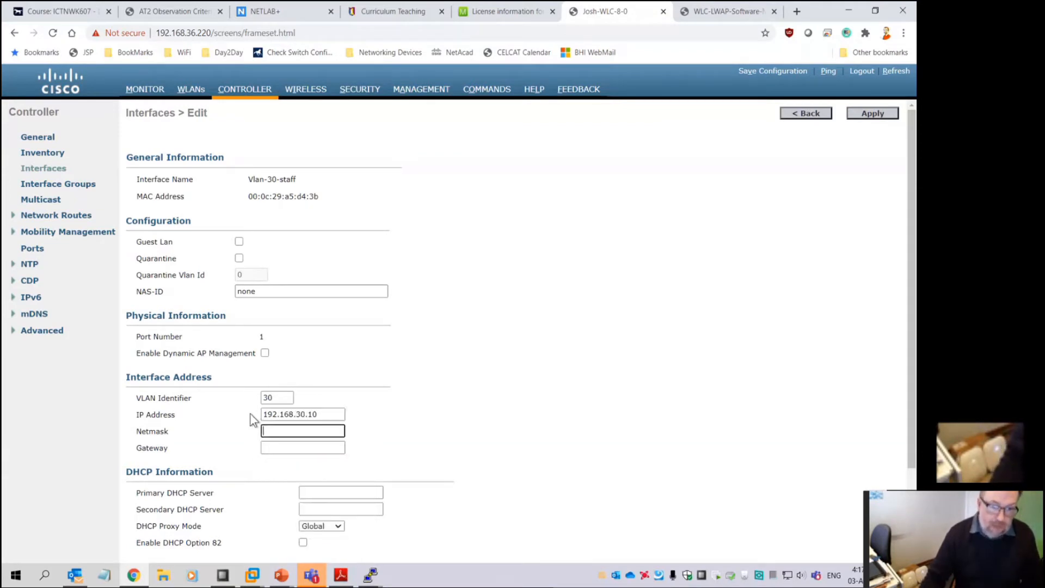
left_click(316, 452)
left_click(315, 449)
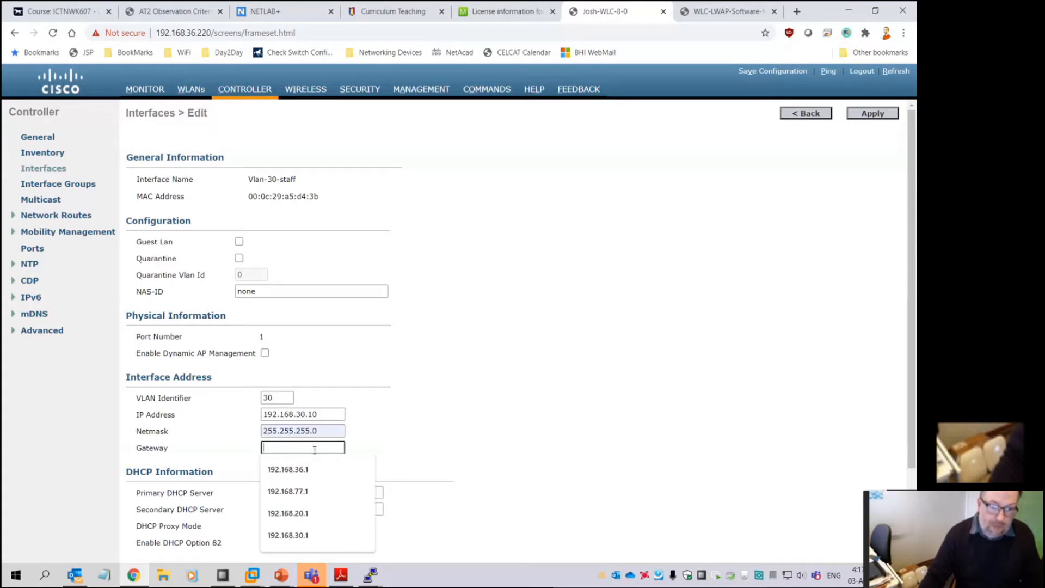
left_click(303, 536)
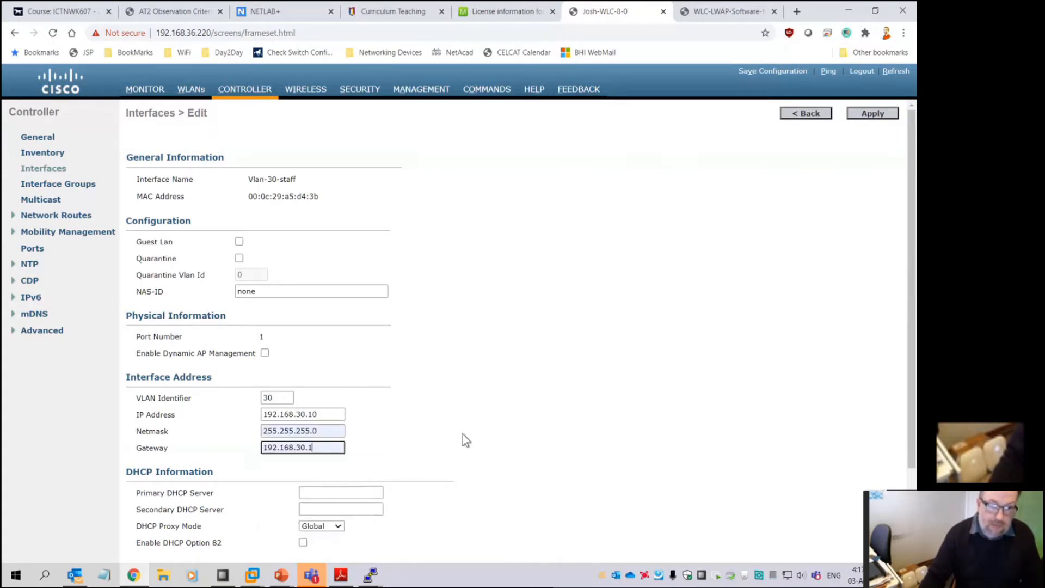
left_click(345, 493)
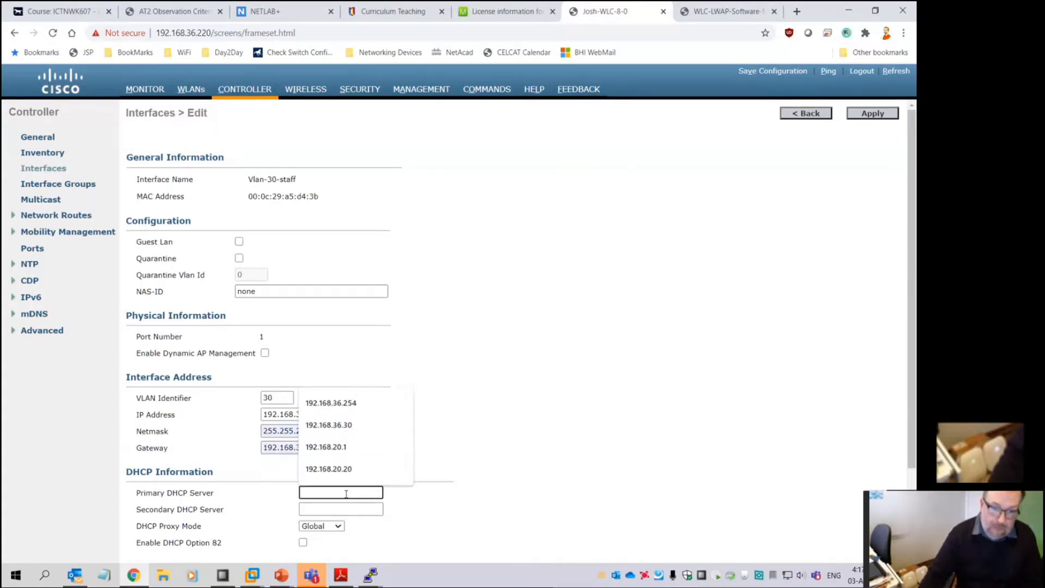
left_click(362, 446)
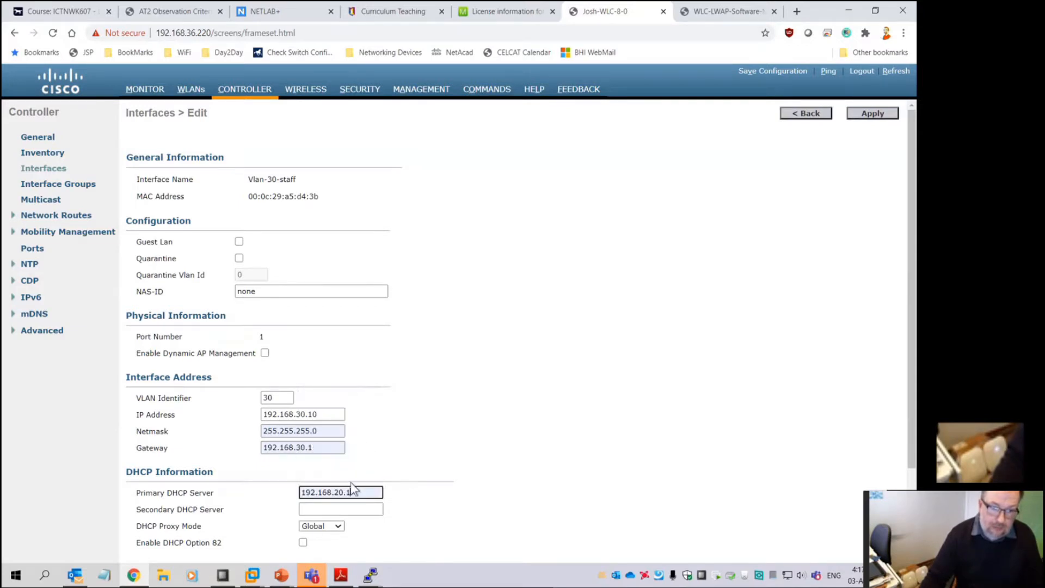
type("3")
left_click(445, 496)
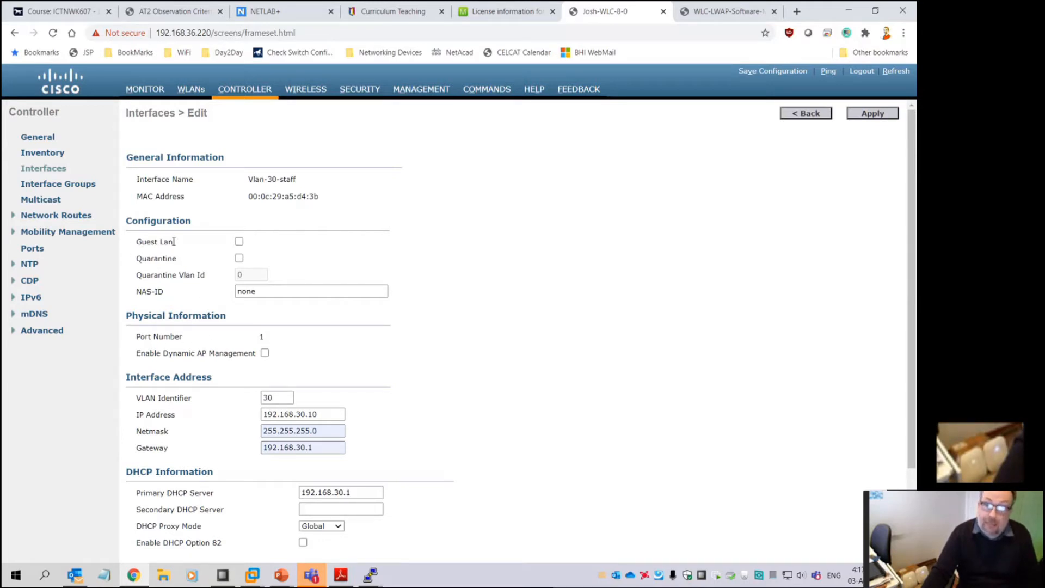
Check the Guest Lan setting, save the interface settings, and return to the interface list
left_click_drag(135, 242, 175, 260)
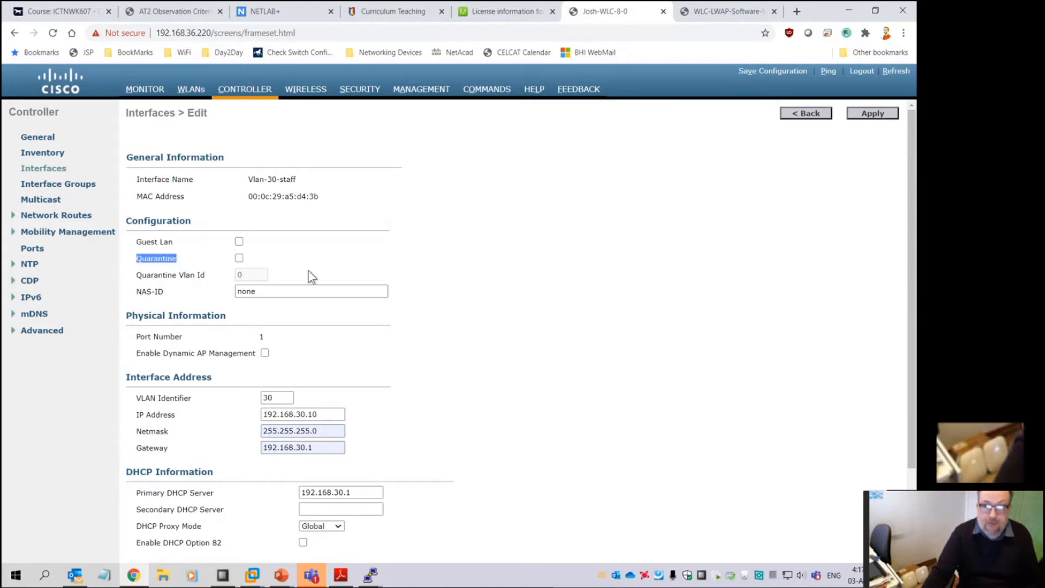
left_click(873, 117)
left_click(515, 123)
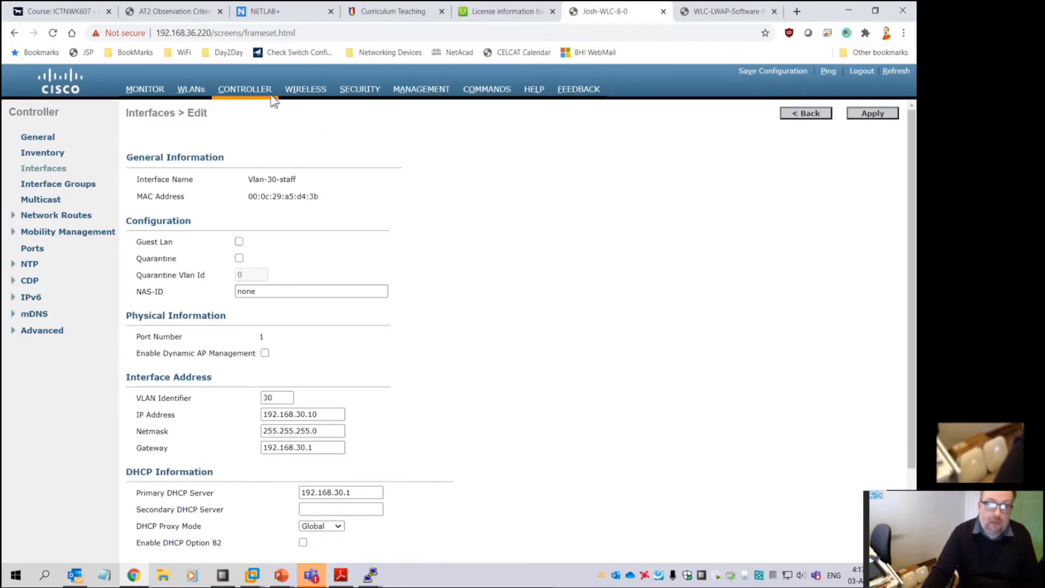
left_click(798, 113)
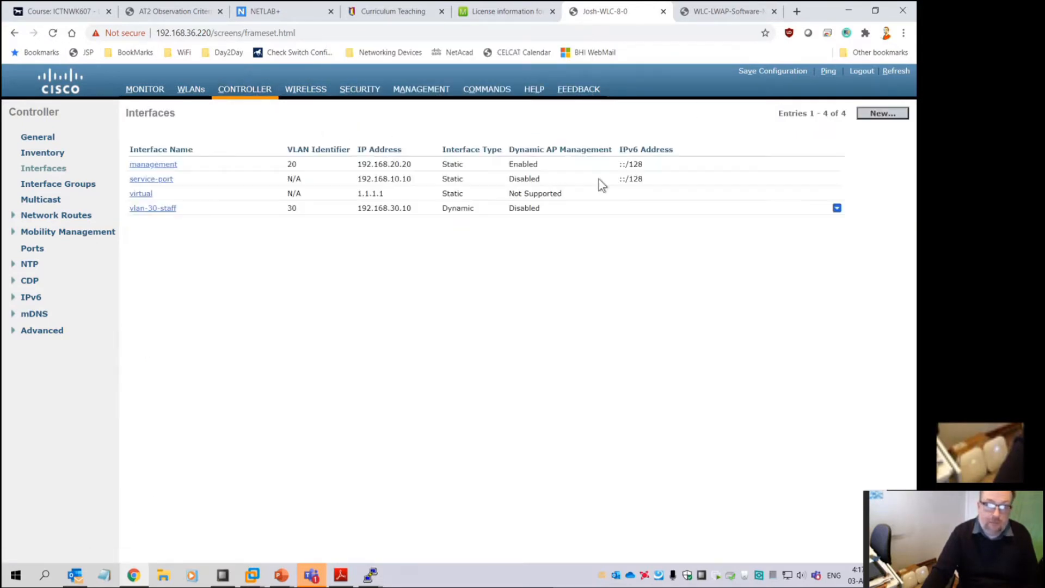
Create a new interface named Vlan-40-Student with VLAN Id 40
left_click(876, 115)
type("Vlan40")
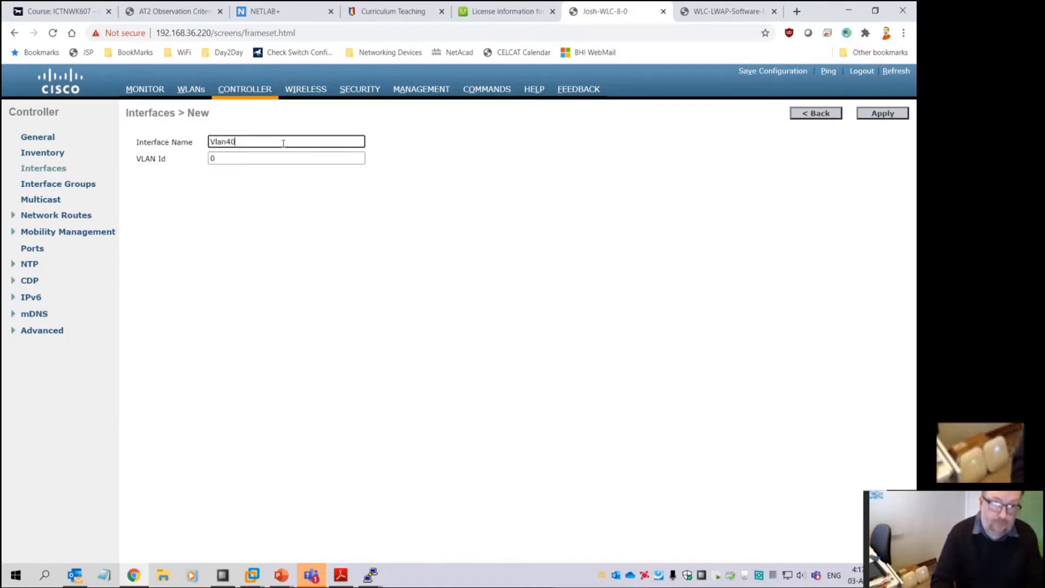
type("40-Student")
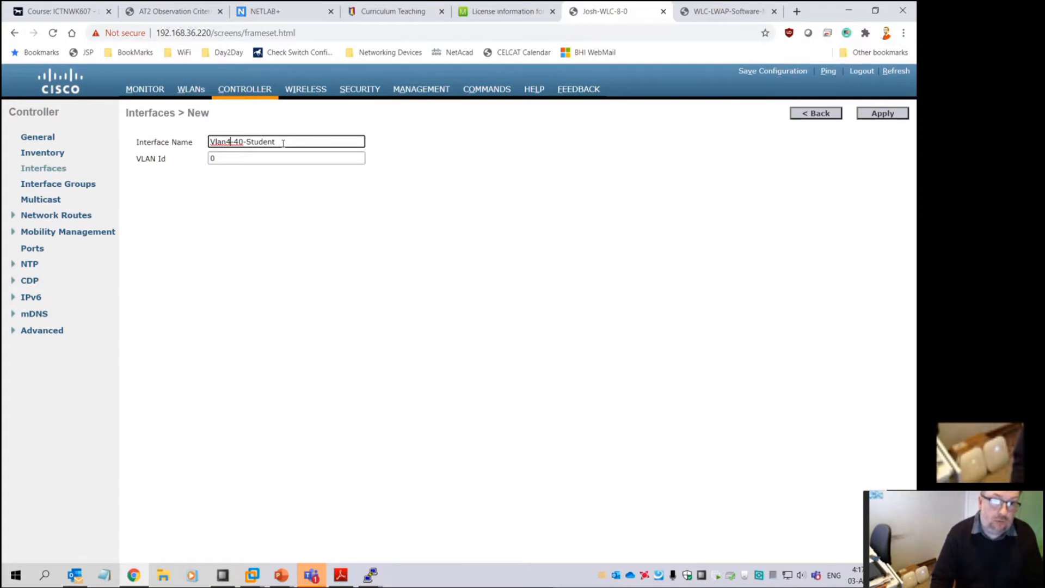
key("BackSpace")
key("Tab")
type("40")
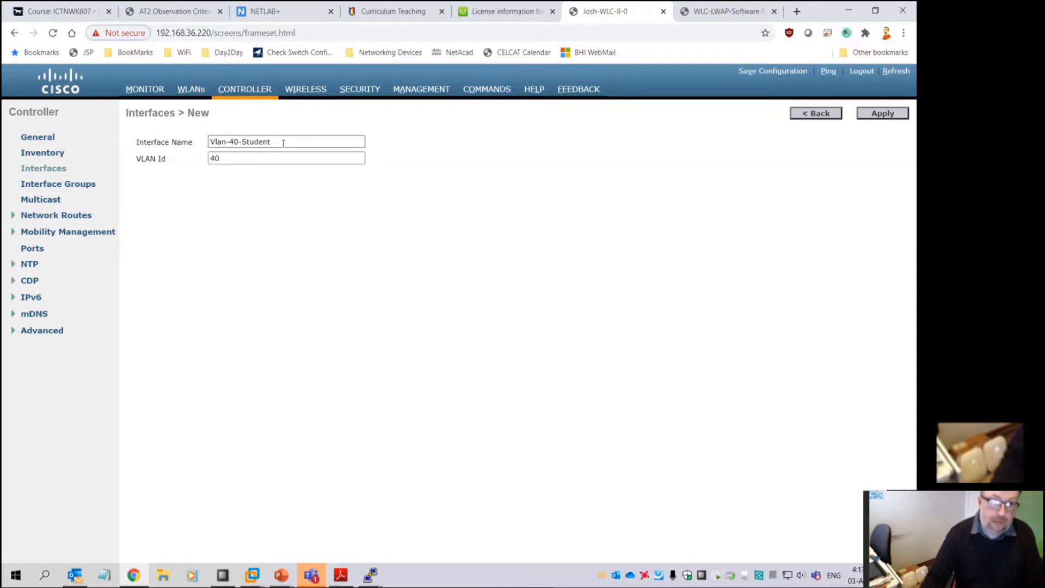
left_click(882, 113)
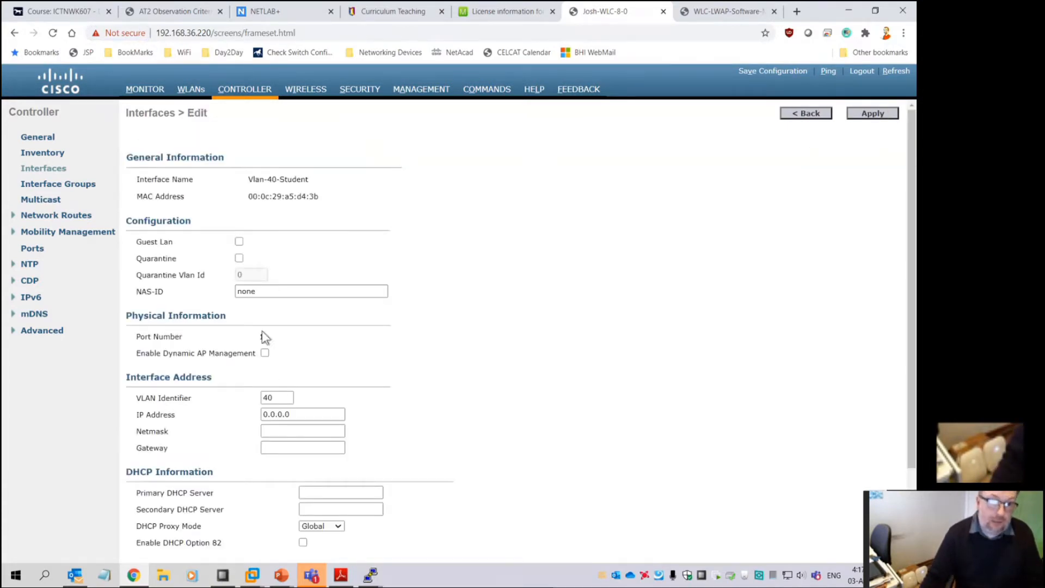
Set IP 192.168.40.10, netmask 255.255.255.0 and gateway 192.168.40.1
left_click_drag(305, 415, 145, 412)
type("192.")
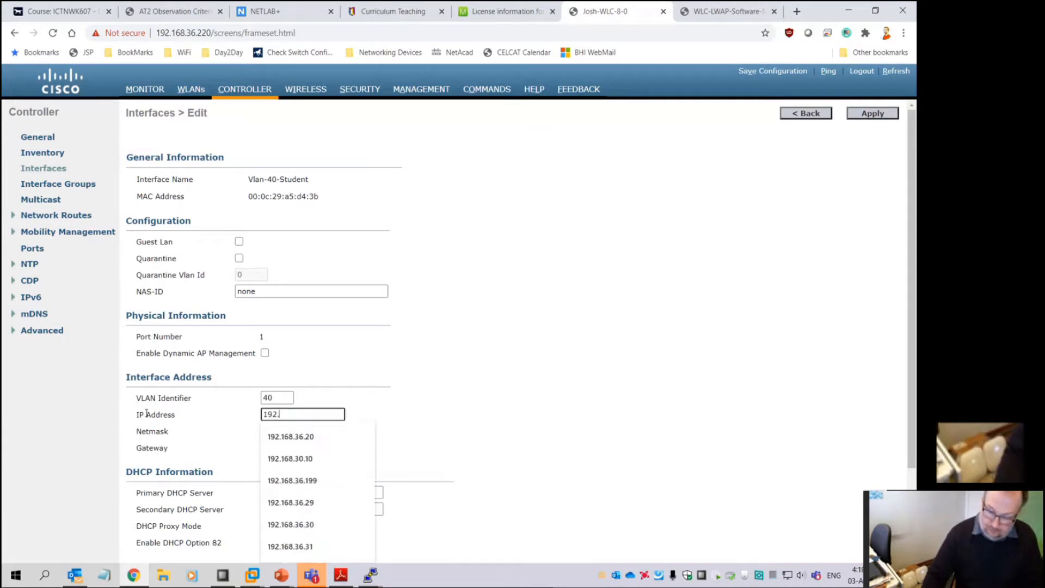
type("168.40.10")
key("Tab")
type("255")
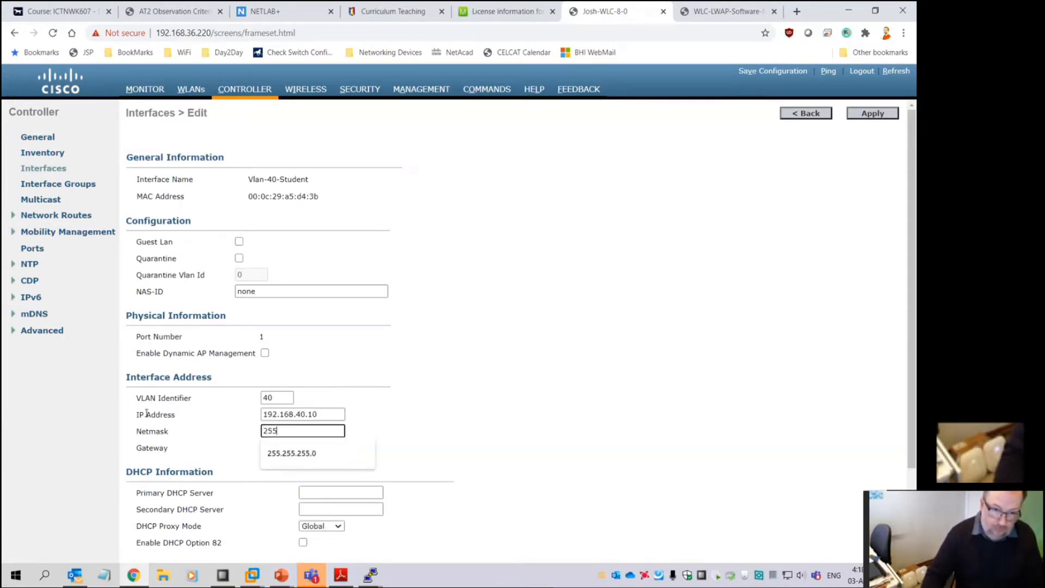
left_click(307, 456)
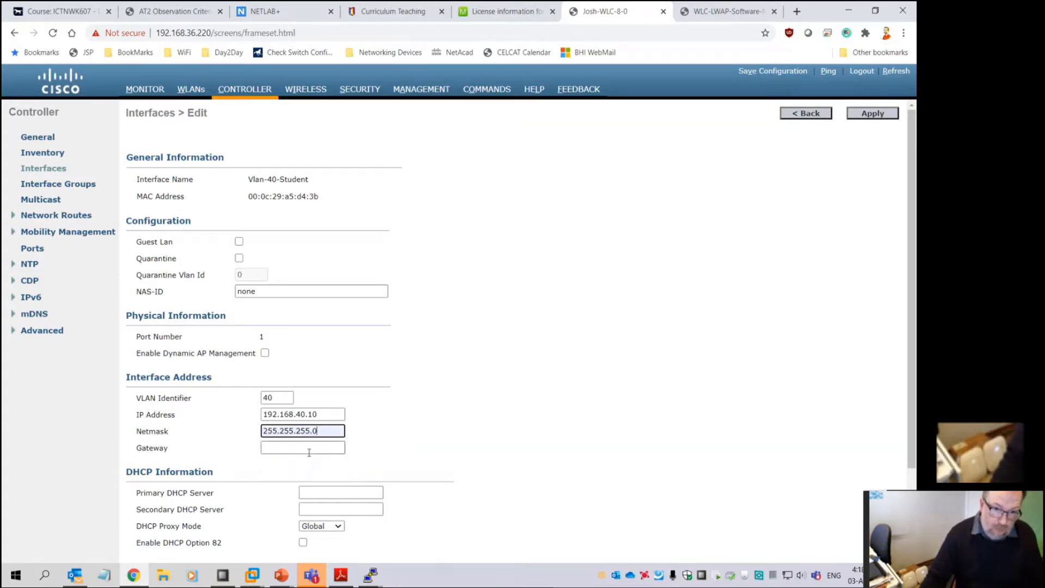
left_click(307, 447)
left_click(315, 466)
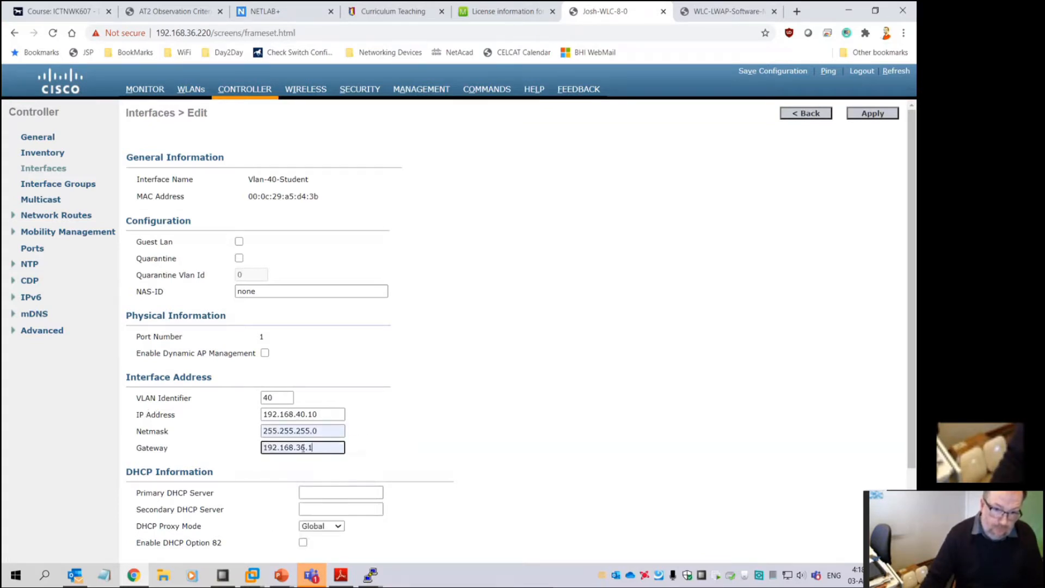
left_click_drag(299, 448, 306, 448)
type("40")
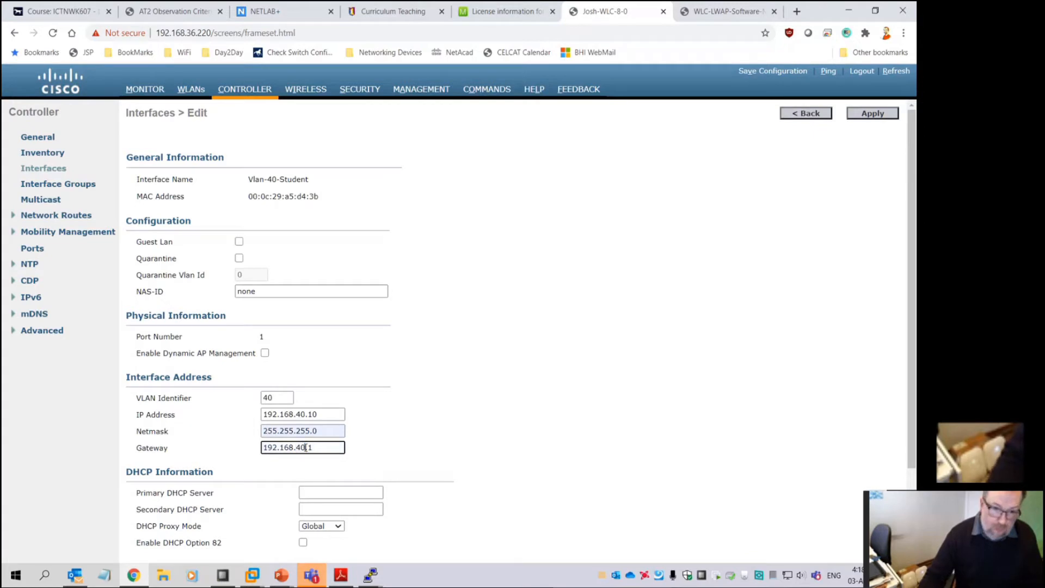
Set the primary DHCP server to 192.168.40.1 and save the interface settings
left_click(335, 492)
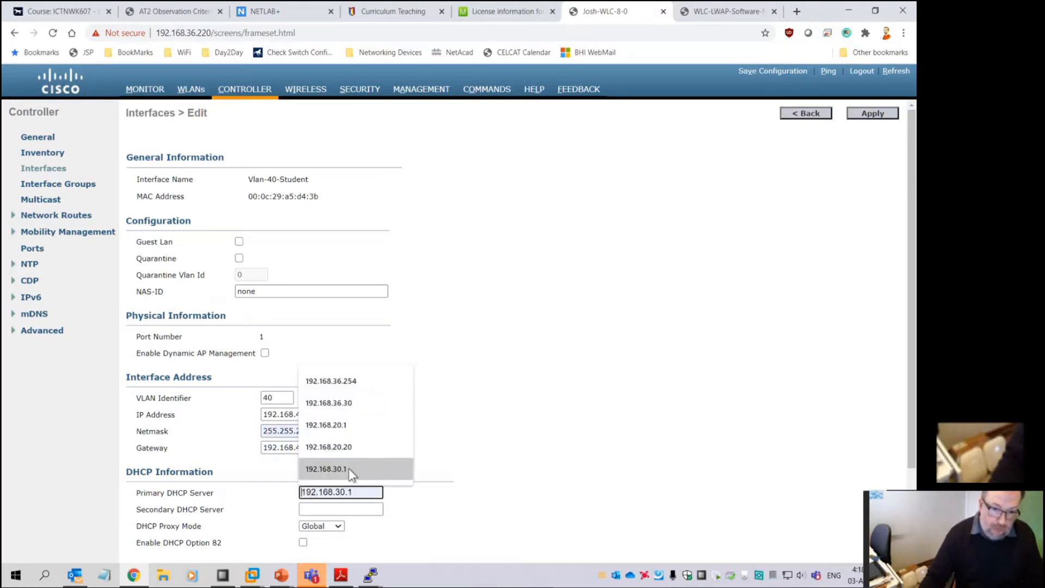
left_click(348, 468)
left_click_drag(334, 492, 342, 492)
type("40")
left_click(428, 492)
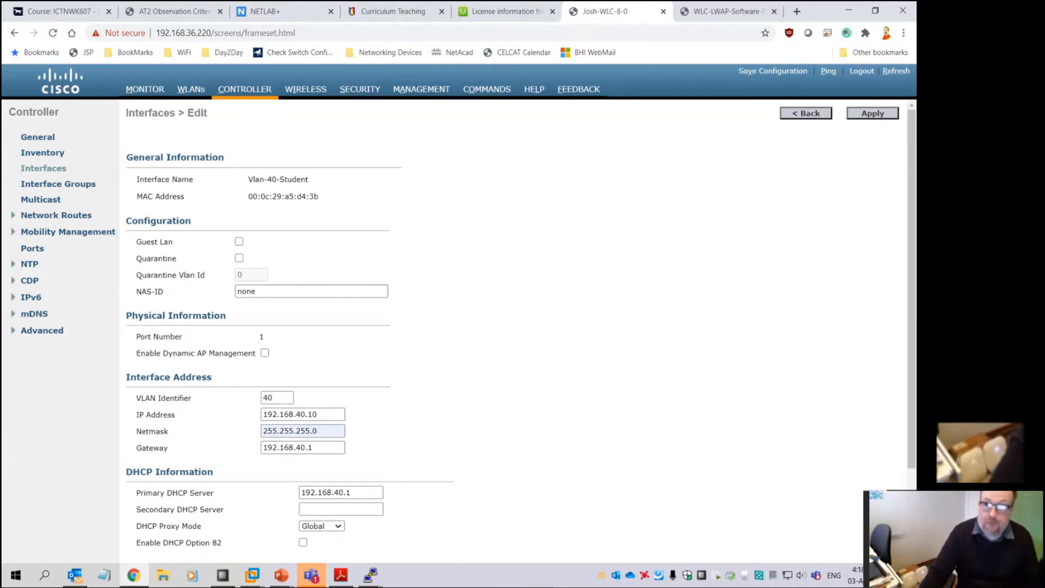
left_click(871, 115)
left_click(531, 130)
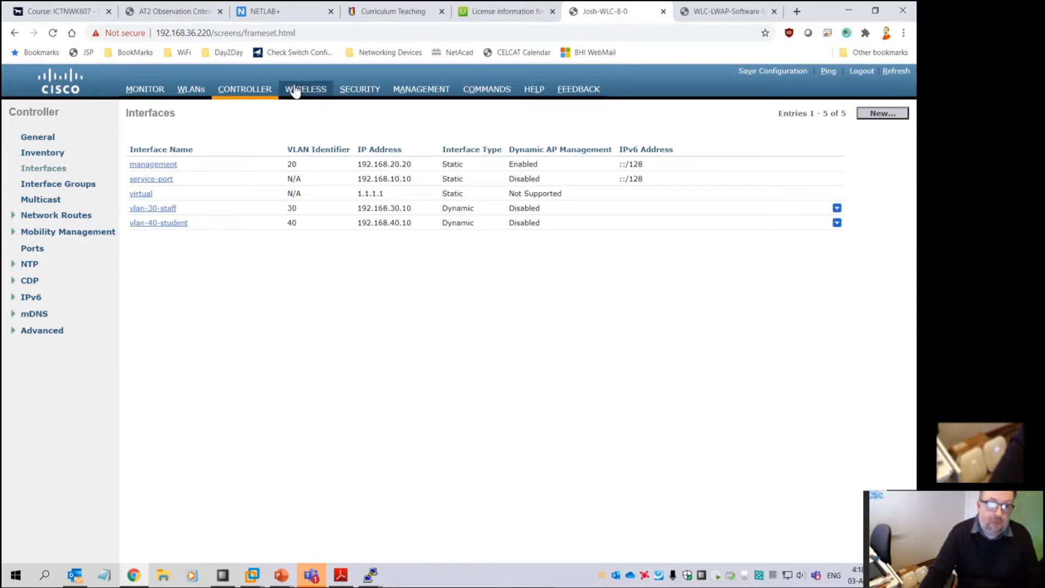
Create a new interface named Vlan-50-Guest on VLAN ID 50
left_click(874, 115)
left_click(237, 141)
left_click(258, 185)
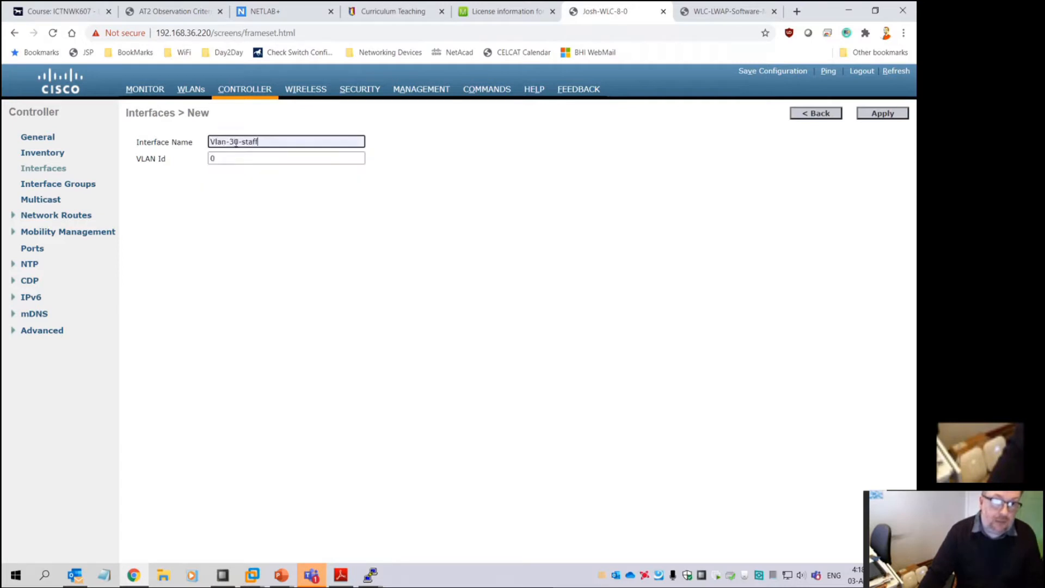
left_click_drag(234, 142, 348, 143)
key("BackSpace")
key("BackSpace")
type("50-Gues")
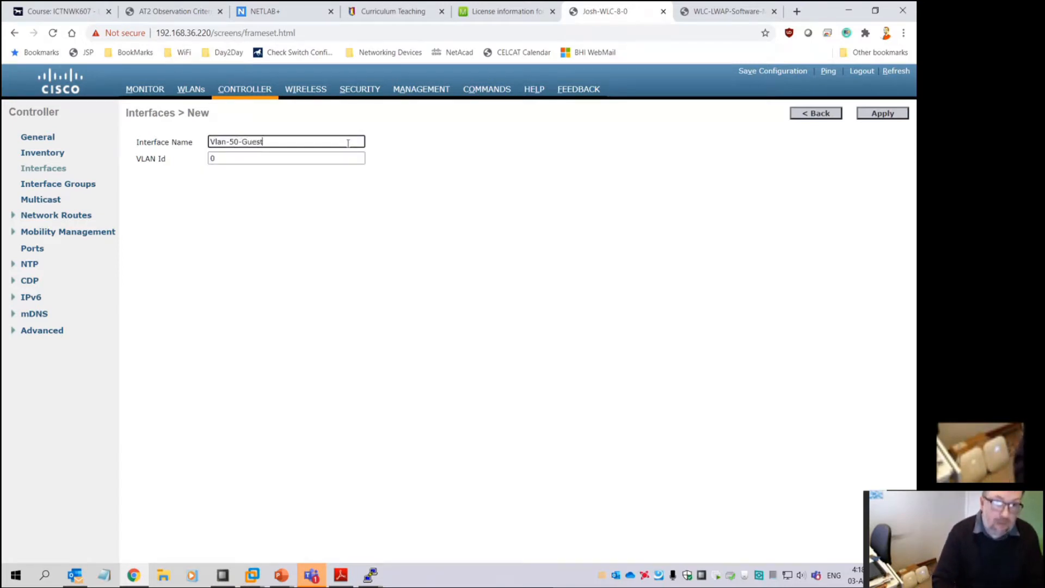
key("Tab")
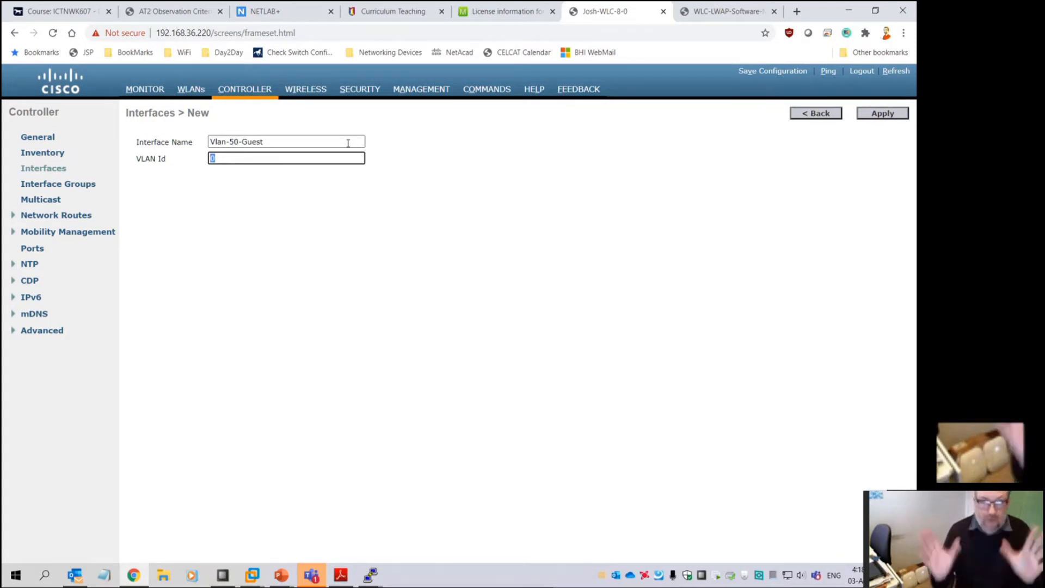
type("50")
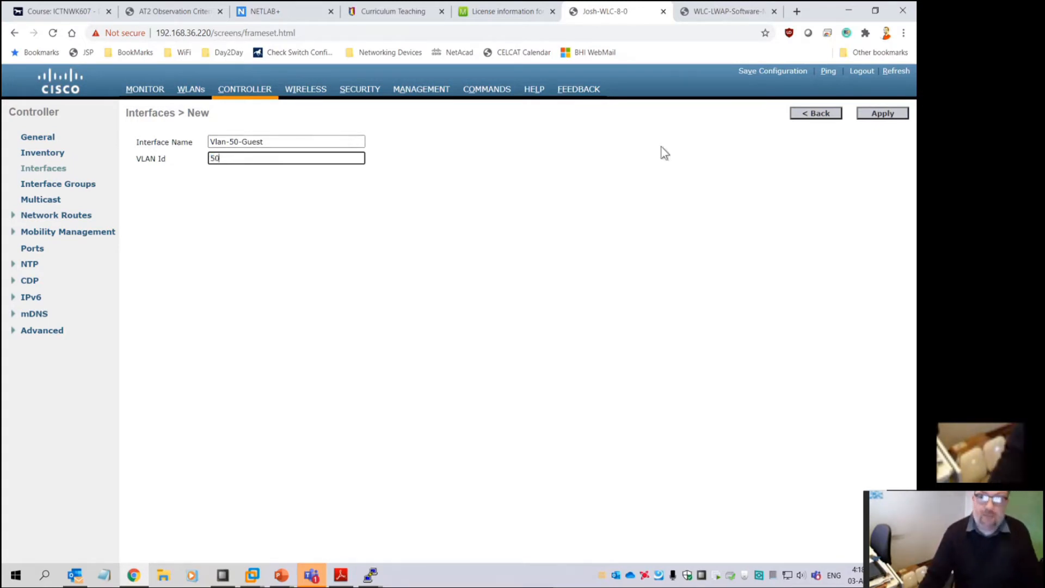
left_click(877, 115)
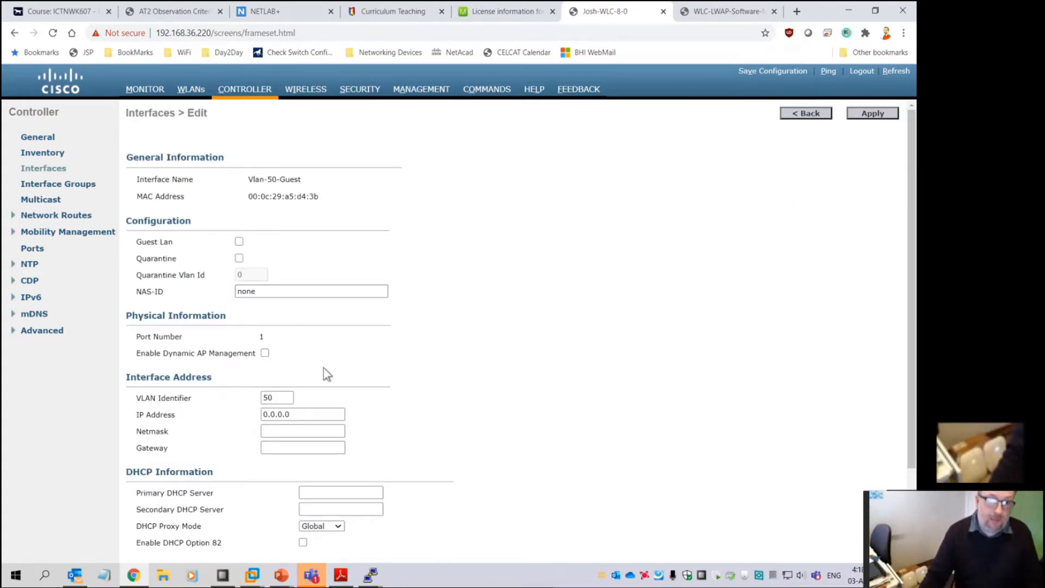
Give it IP 192.168.50.10/255.255.255.0, with gateway and primary DHCP 192.168.50.1, and apply
double_click(310, 414)
type("192.168.50.10")
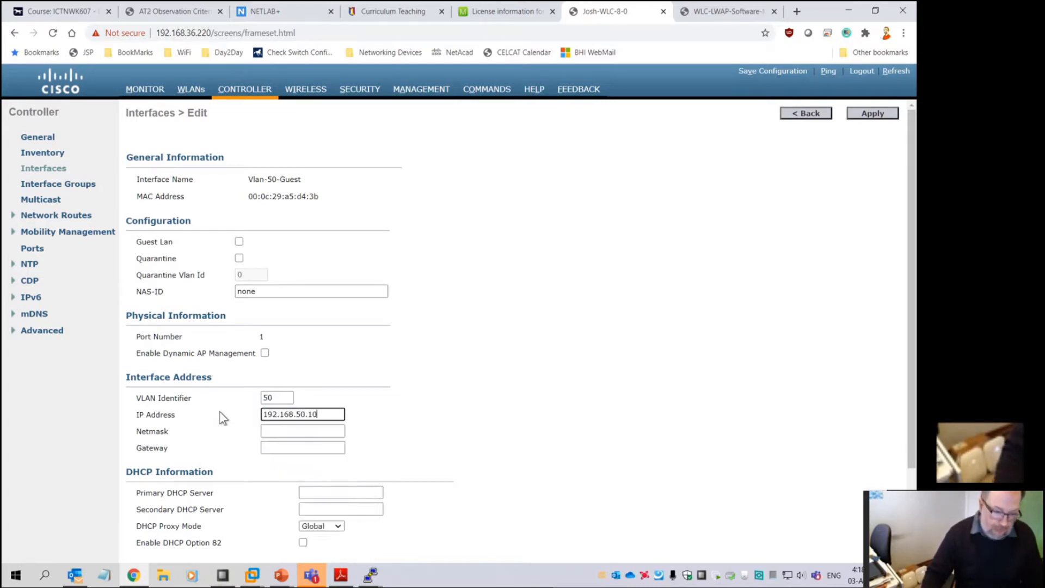
key("Tab")
type("255")
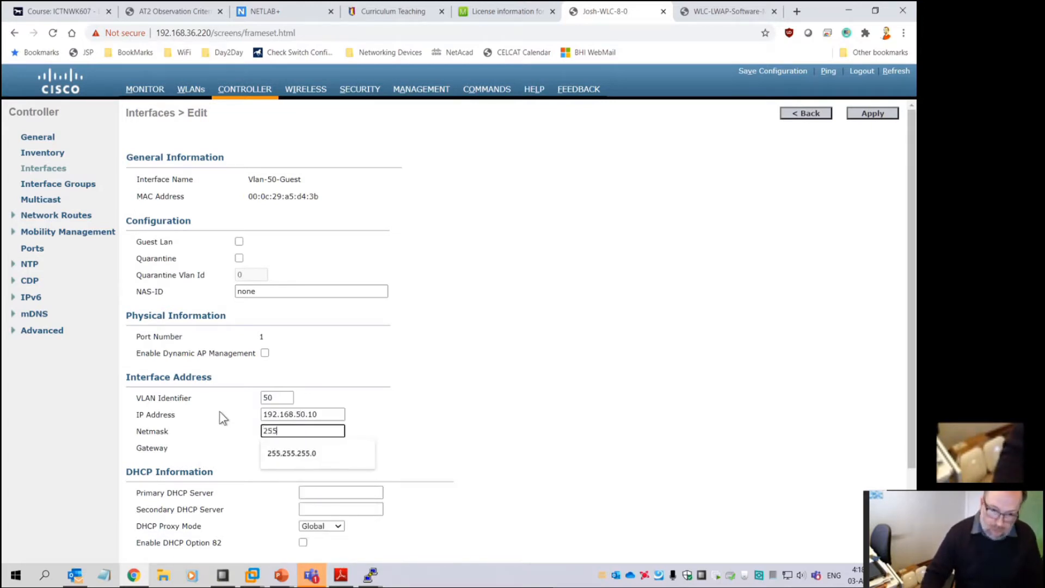
type(".255.255.0")
key("Tab")
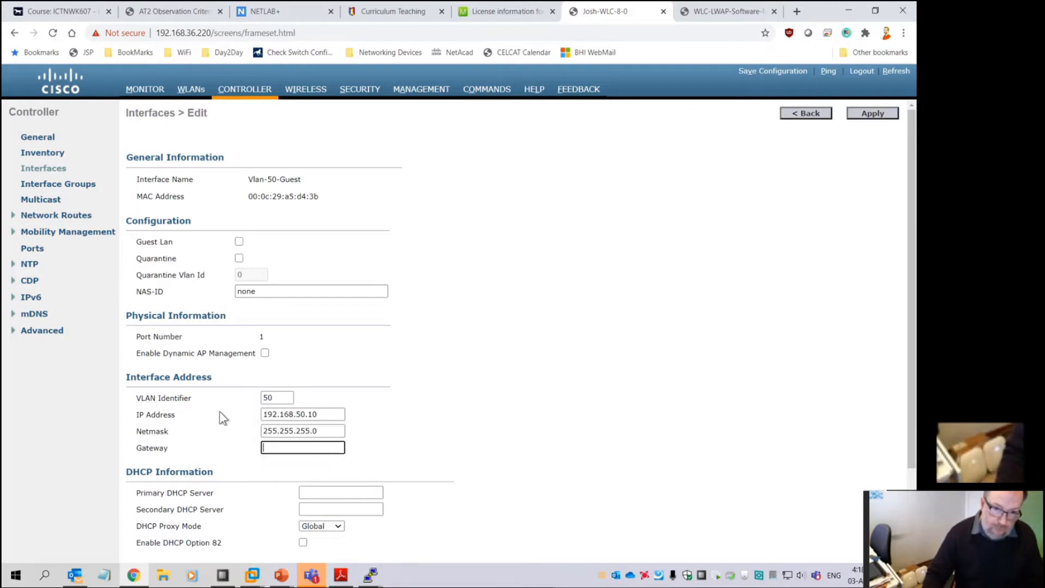
type("192.168.50.1")
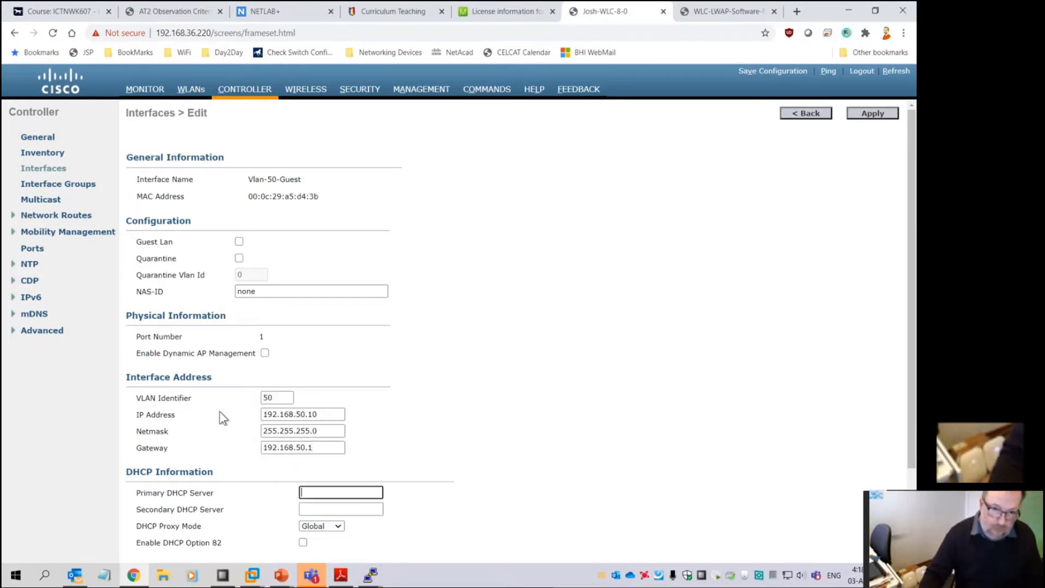
key("Tab")
type("192.138")
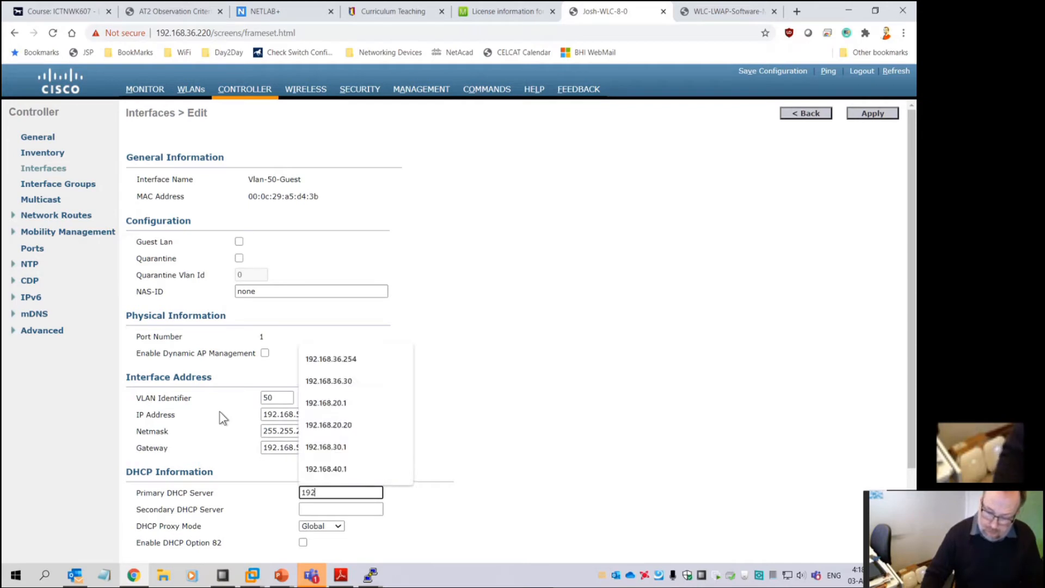
key("BackSpace")
key("BackSpace")
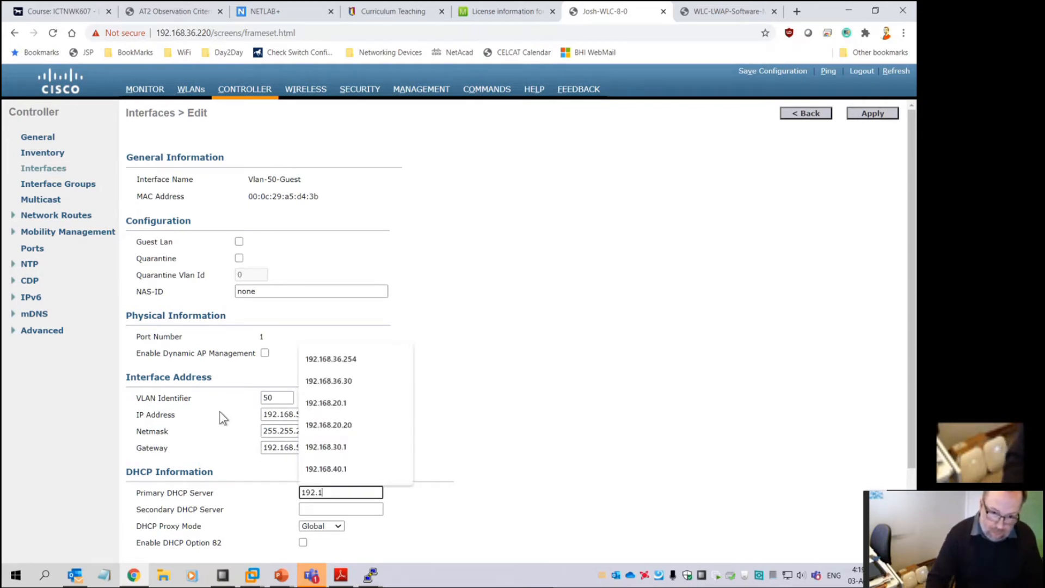
type("68.50")
type(".1")
key("Tab")
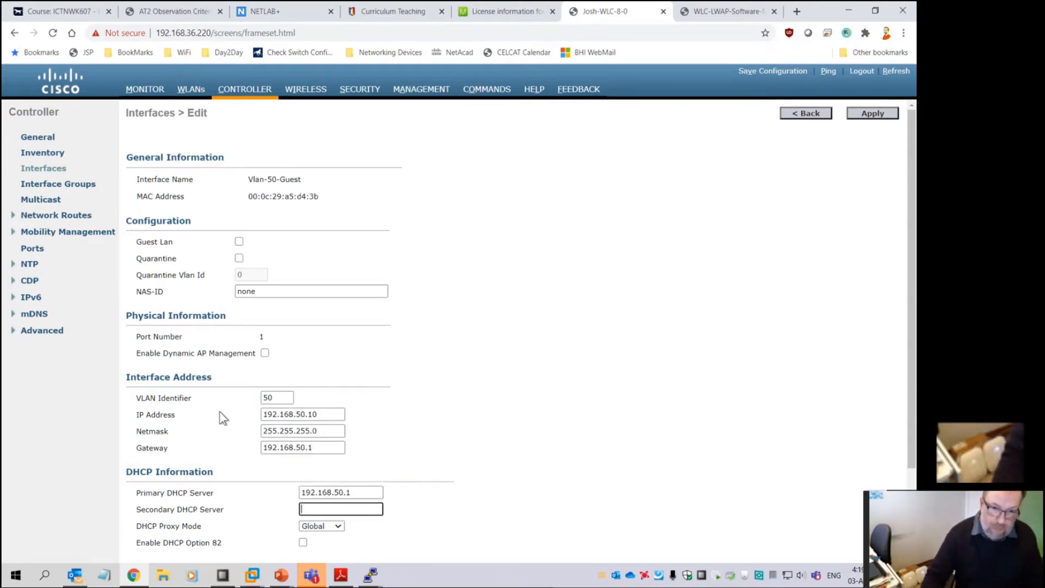
left_click(867, 116)
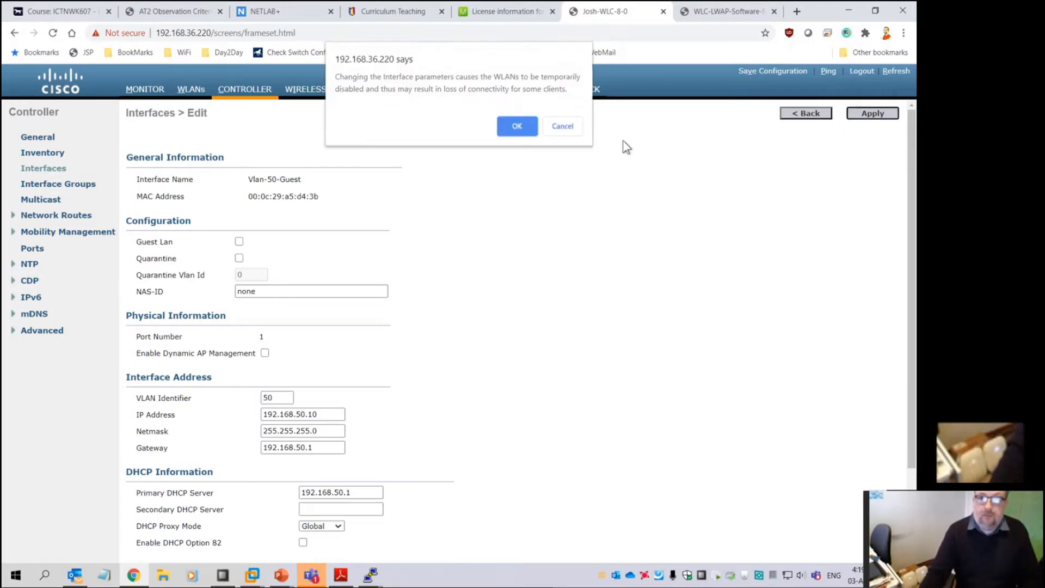
left_click(518, 129)
left_click(251, 92)
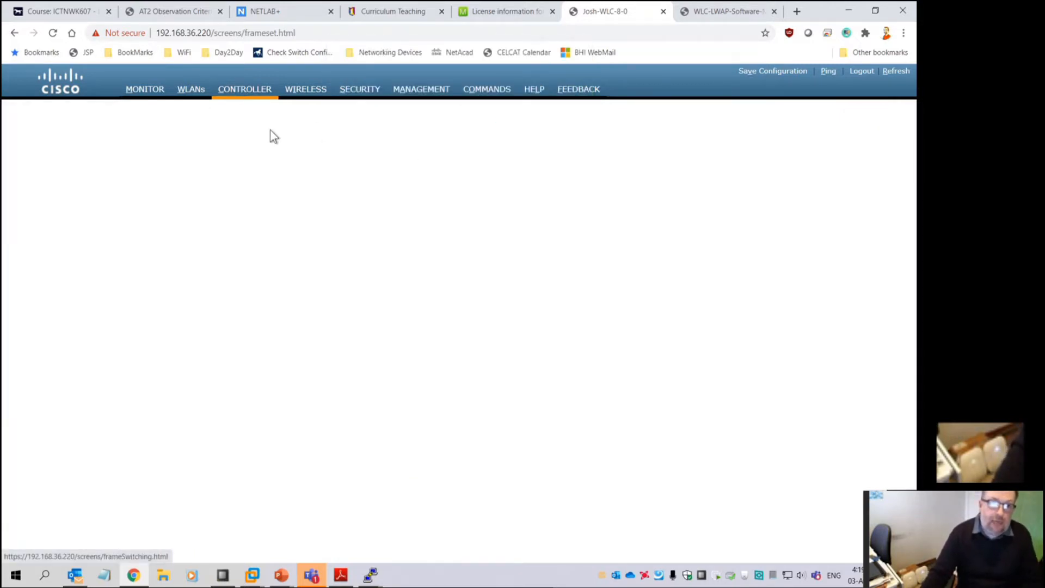
left_click(33, 168)
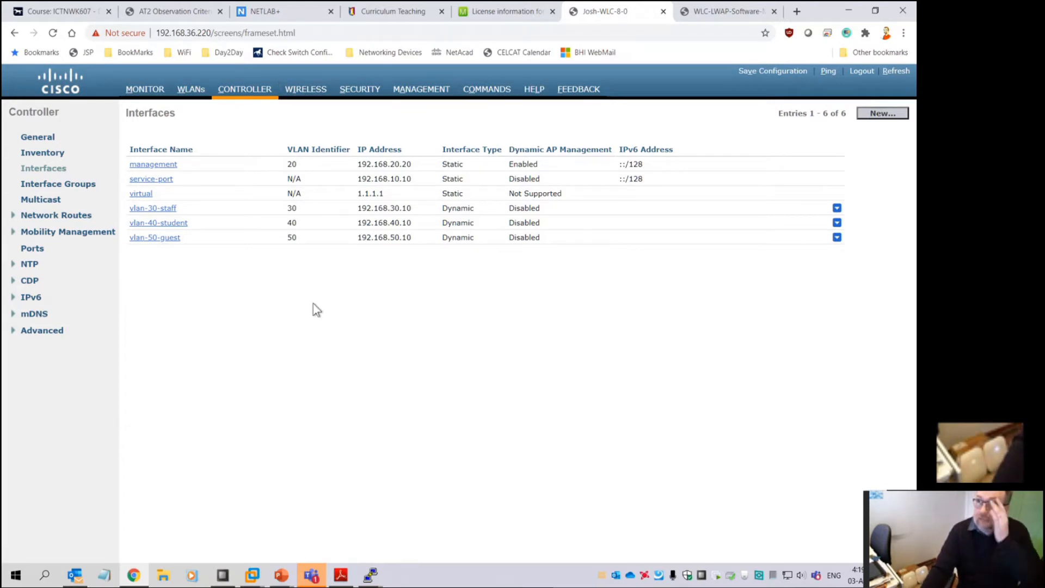
Check the access point list, then go to WLANs and start a new WLAN
left_click(319, 91)
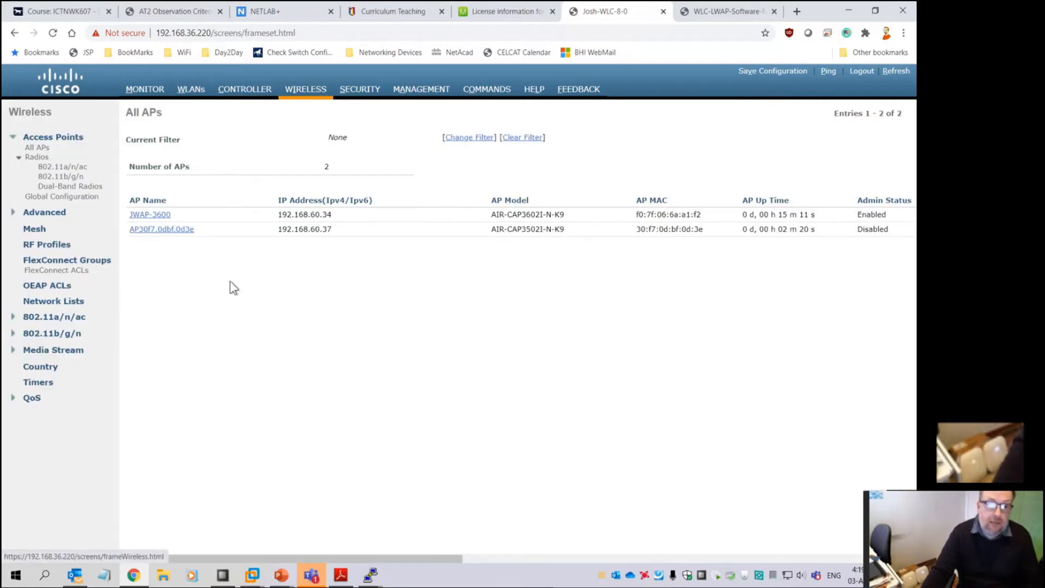
left_click(181, 91)
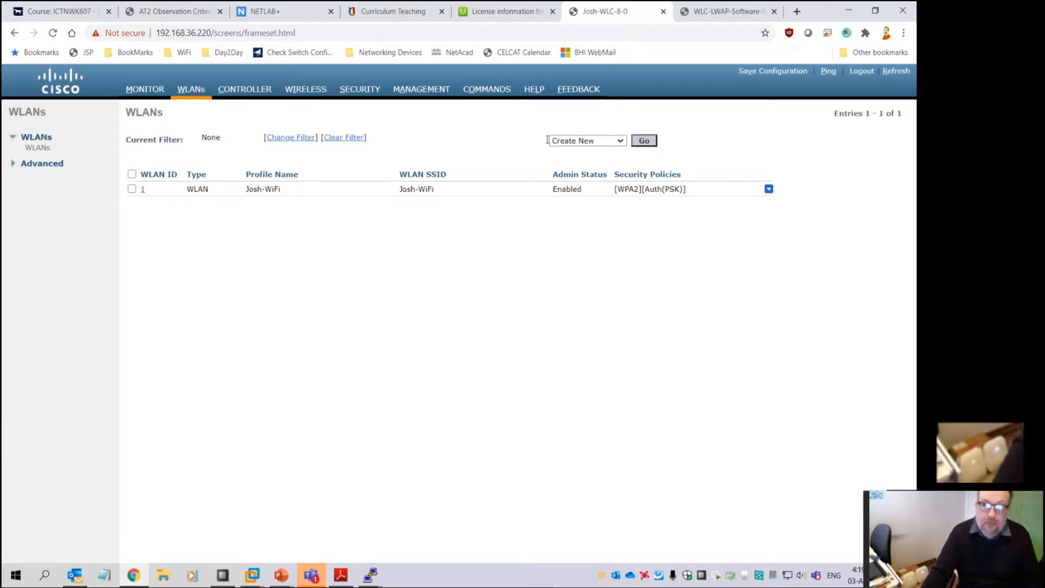
left_click(641, 143)
Create WLAN 2 with profile name and SSID Josh-Student, fixing the profile-name typo
left_click(307, 160)
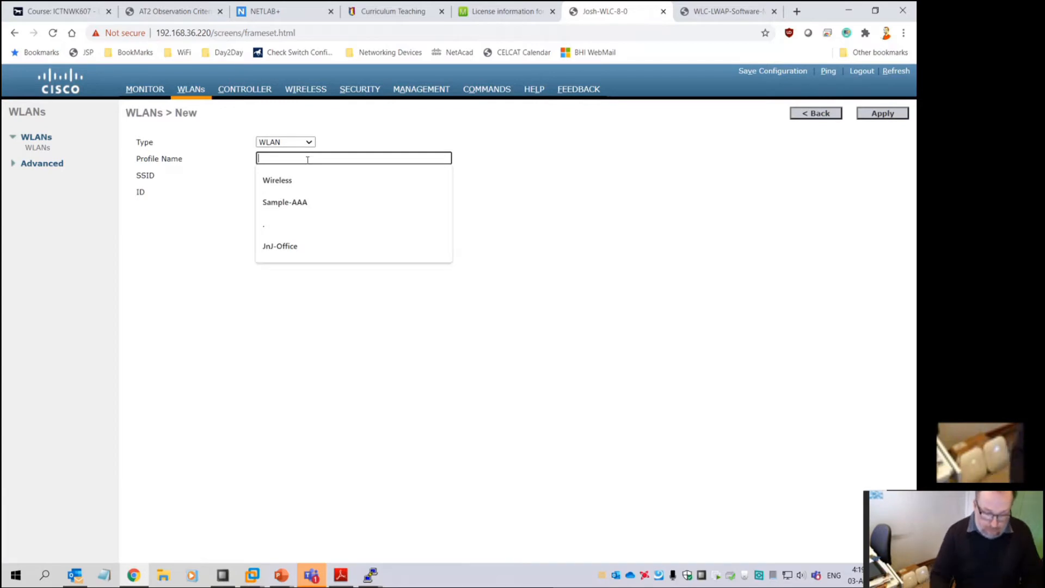
type("Josh-Studcent")
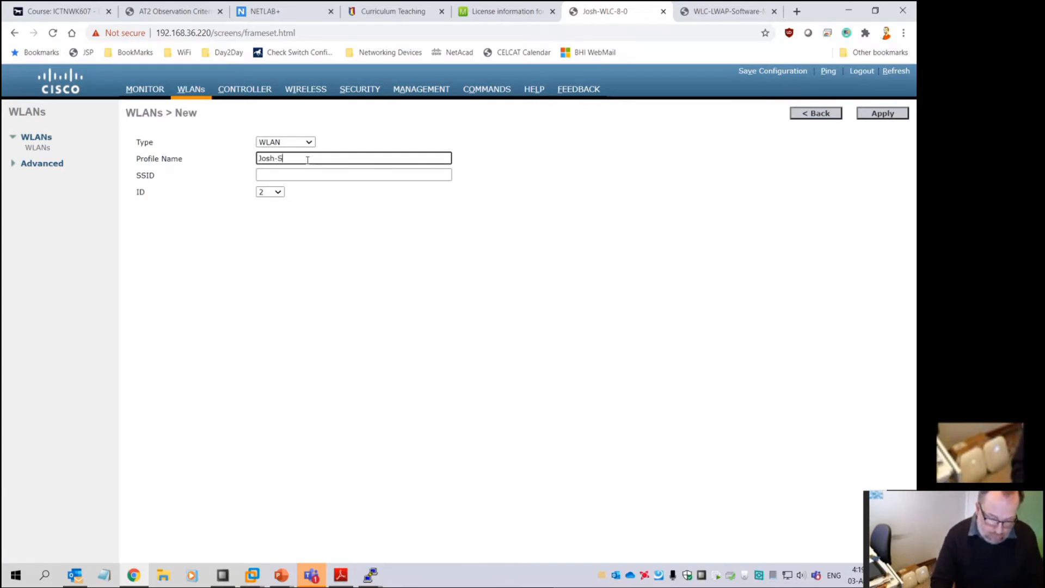
key("Tab")
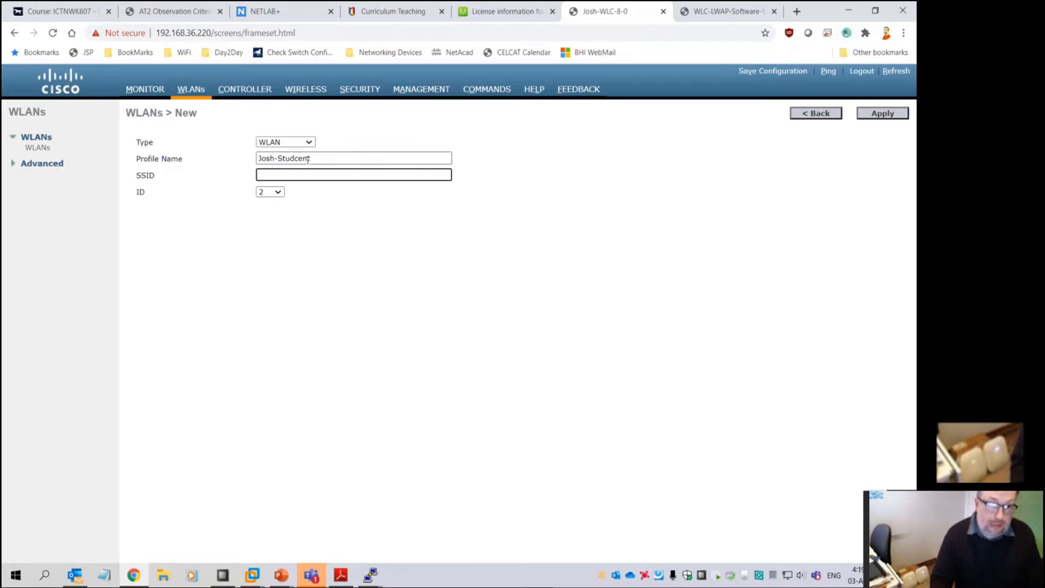
type("Josh-Student")
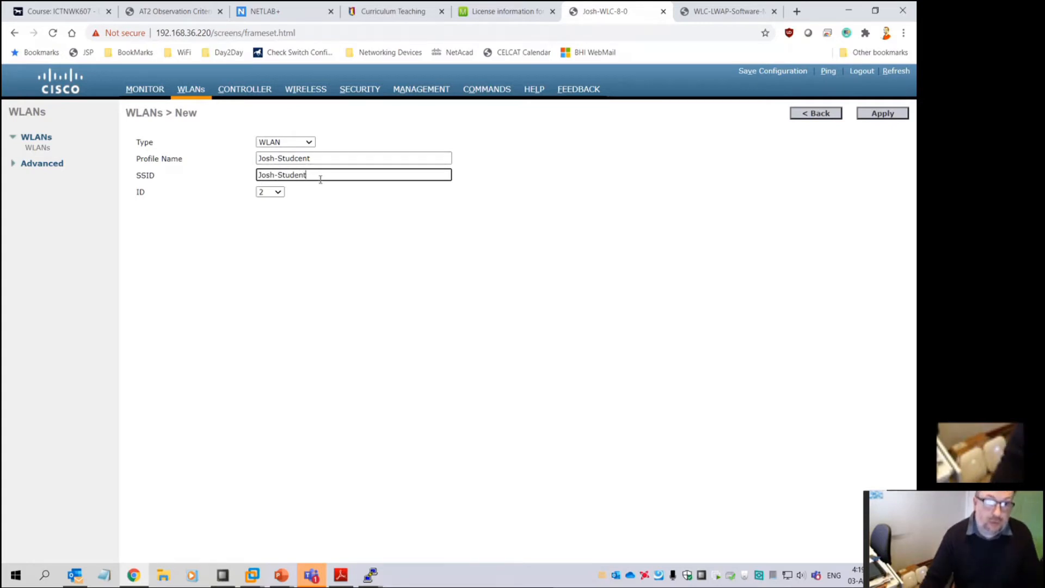
left_click(297, 158)
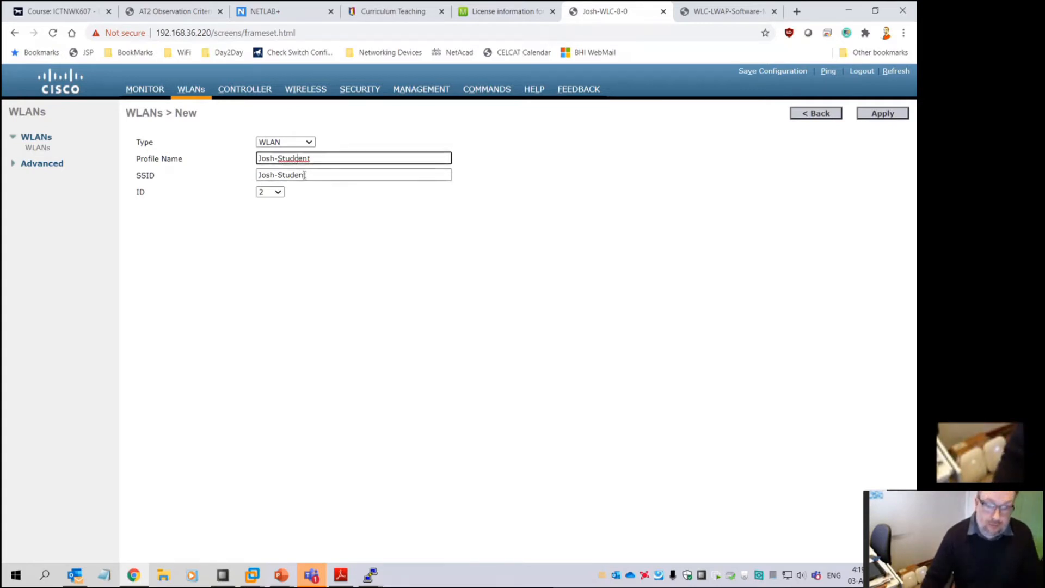
left_click(869, 113)
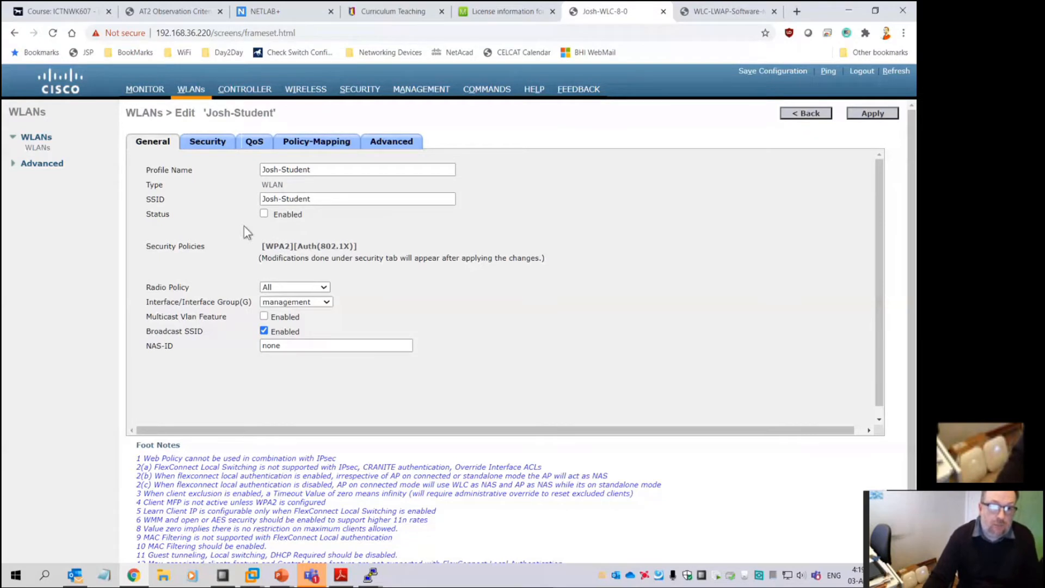
Attach the Josh-Student WLAN to interface vlan-40-student and enable it
left_click(294, 302)
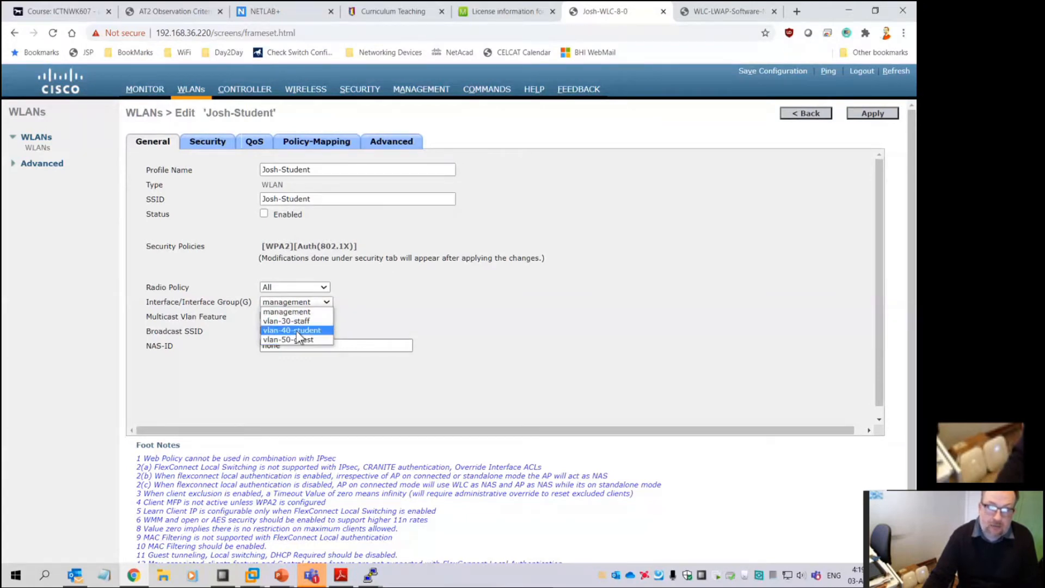
left_click(298, 330)
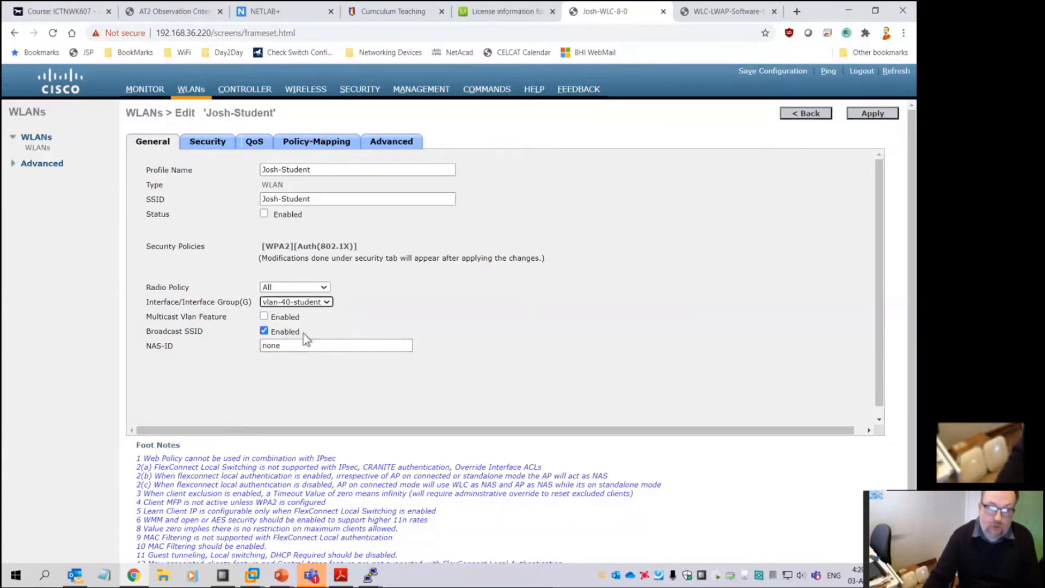
left_click(264, 213)
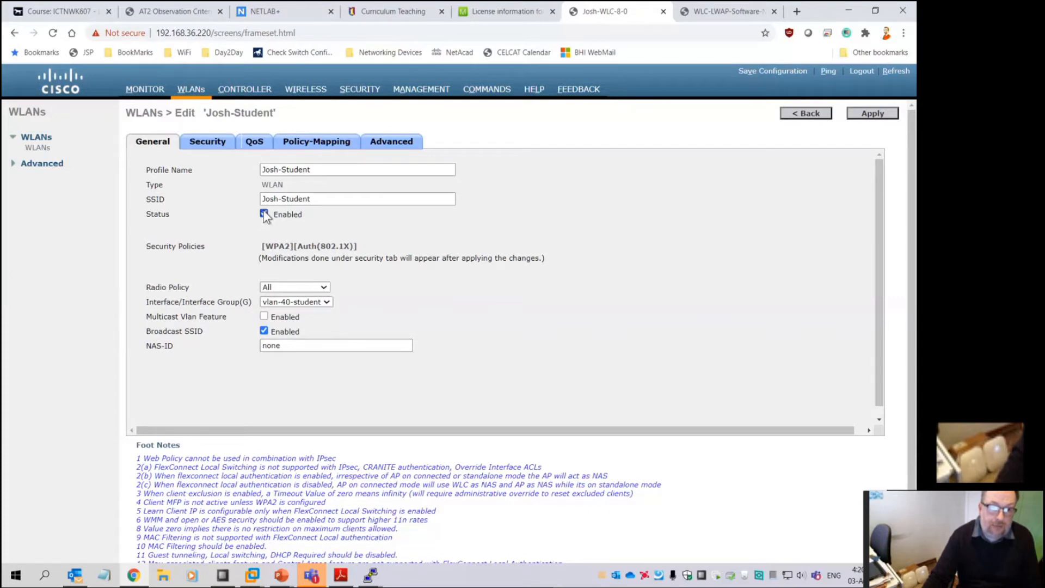
Set Layer 2 security off and Layer 3 security to None, then apply
left_click(210, 142)
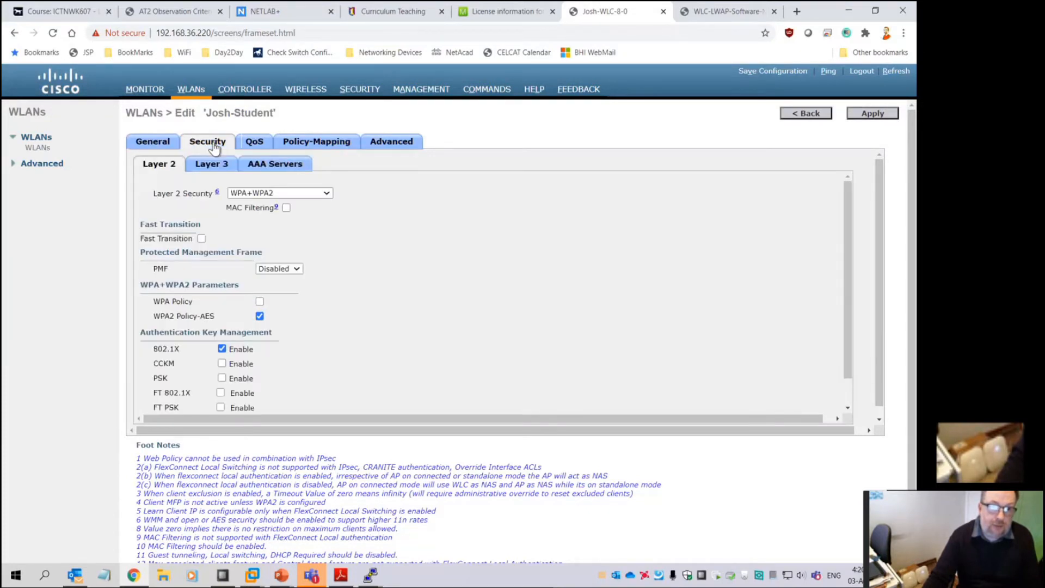
left_click(286, 194)
left_click(281, 203)
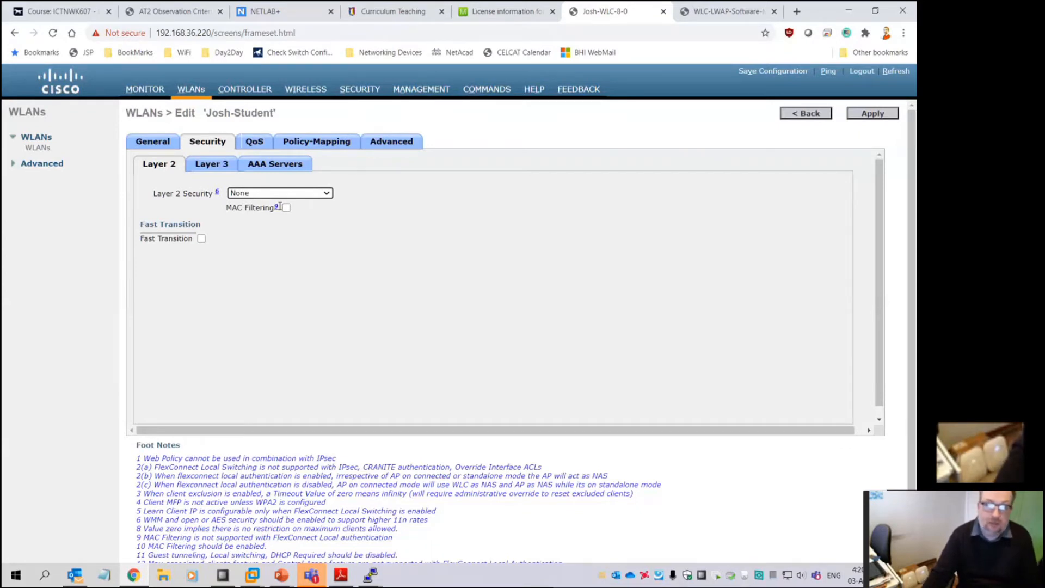
left_click(206, 165)
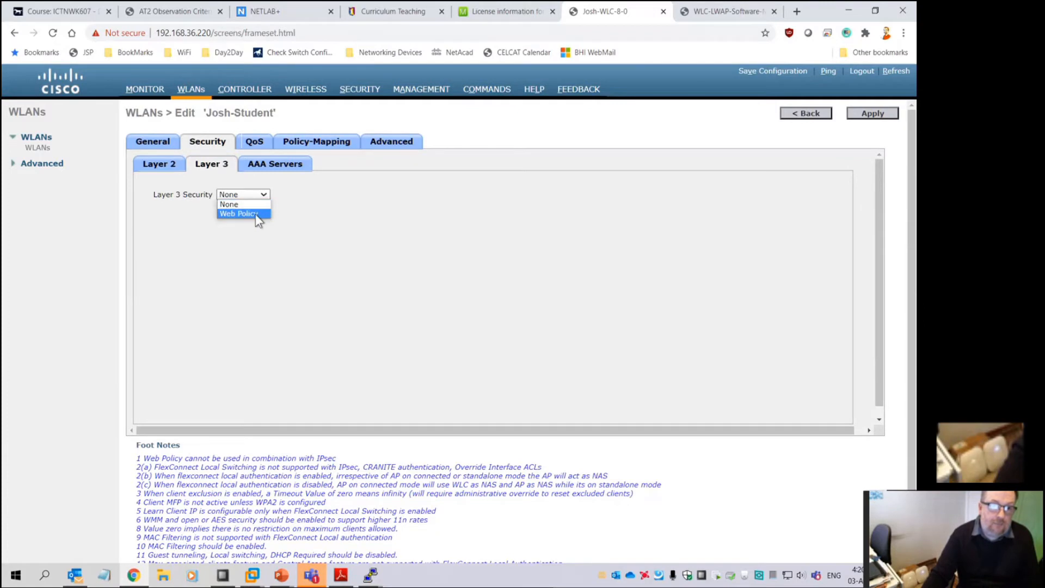
left_click(256, 214)
left_click(571, 133)
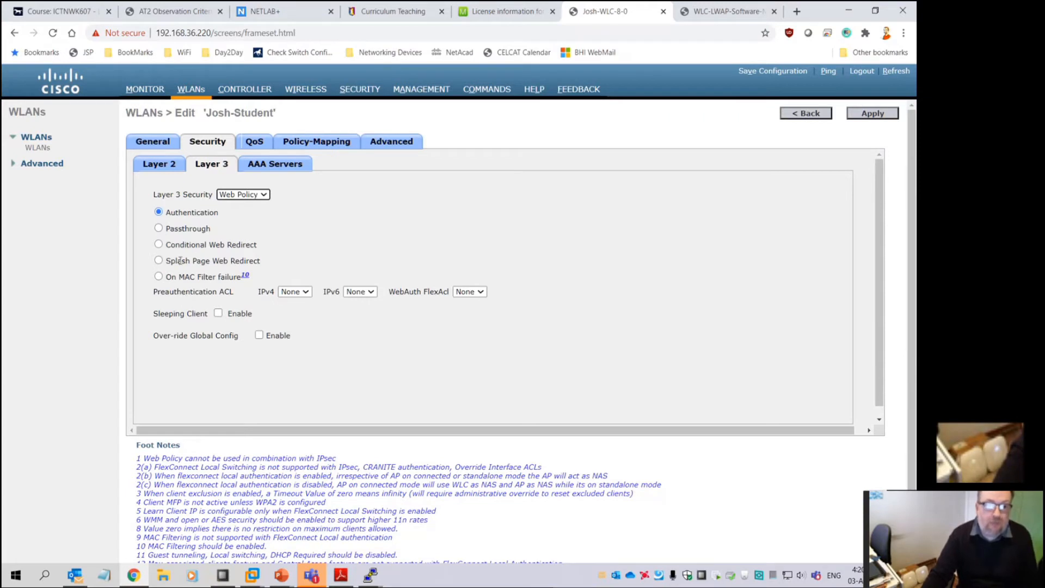
left_click(273, 166)
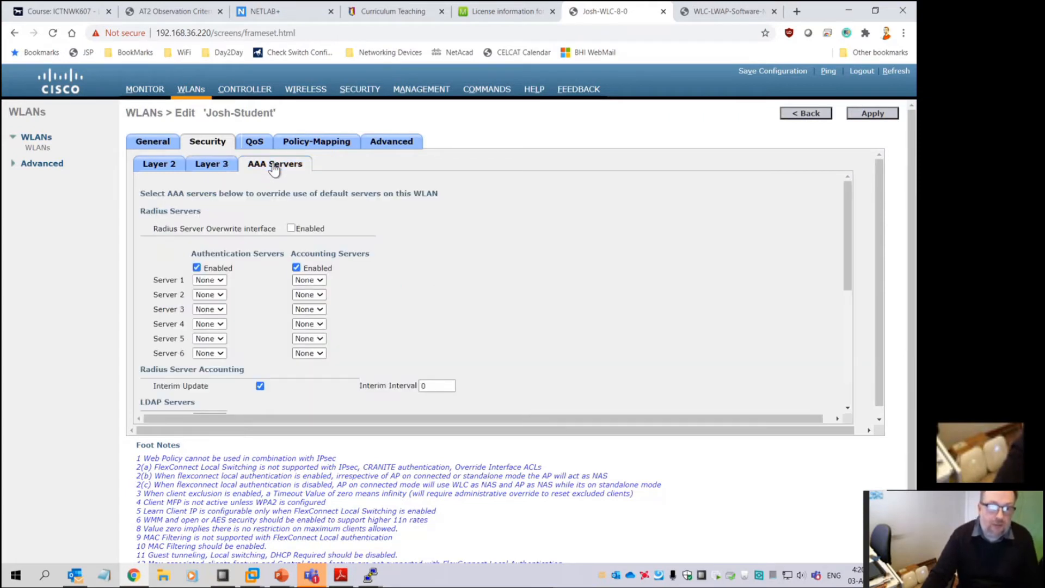
left_click(155, 168)
left_click(211, 165)
left_click(256, 195)
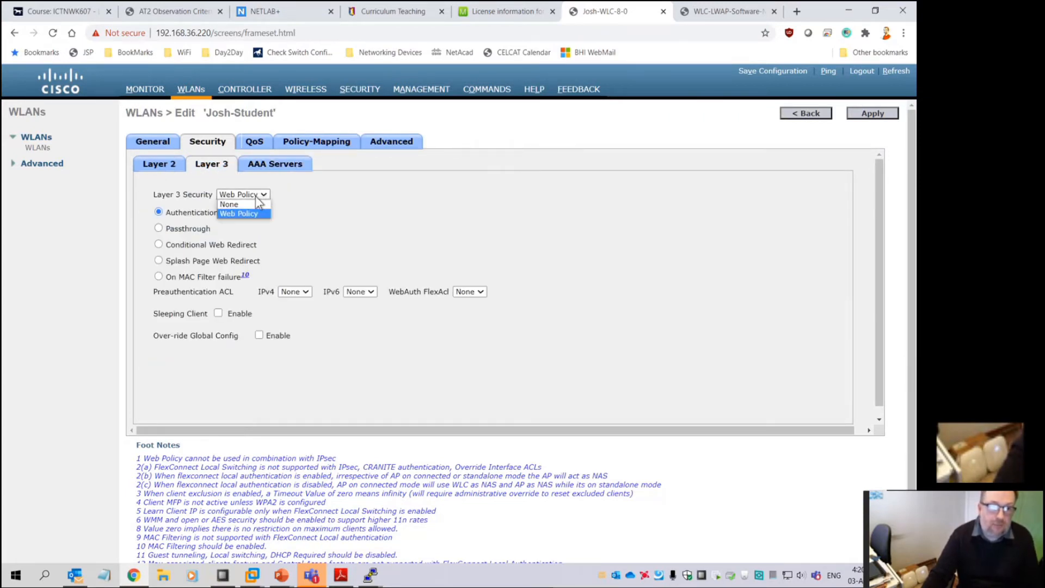
left_click(230, 204)
left_click(875, 115)
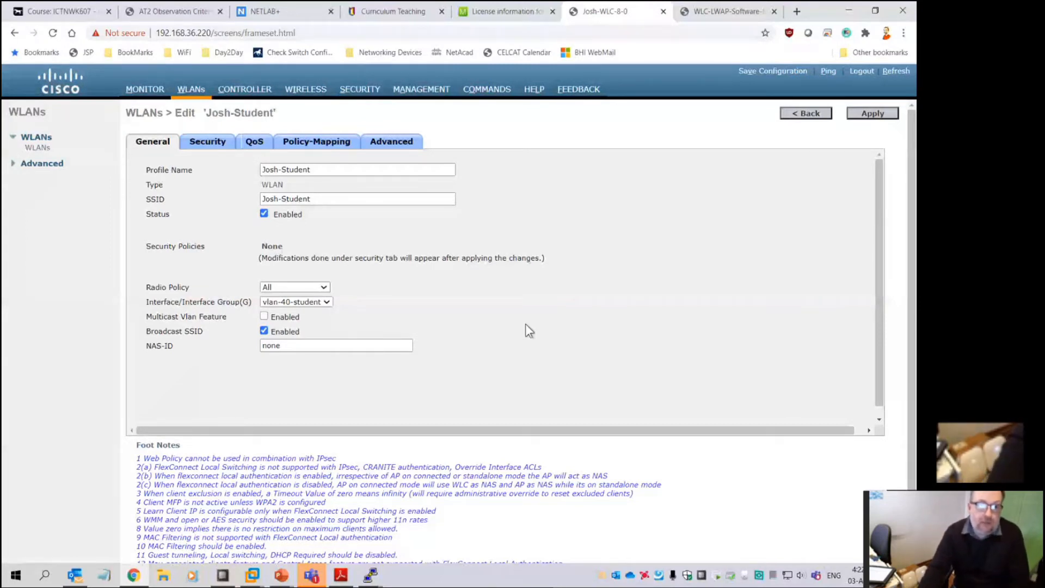
Return to the WLANs list, now showing two WLANs
left_click(190, 89)
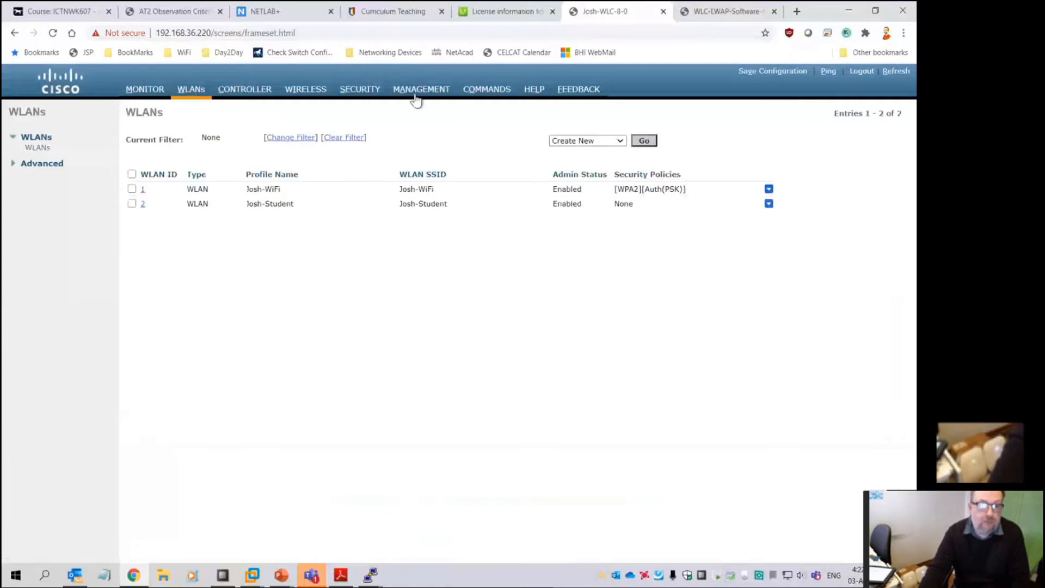
In Monitor > Clients, highlight the Josh-Student client's IP address, access point and WLAN
left_click(142, 91)
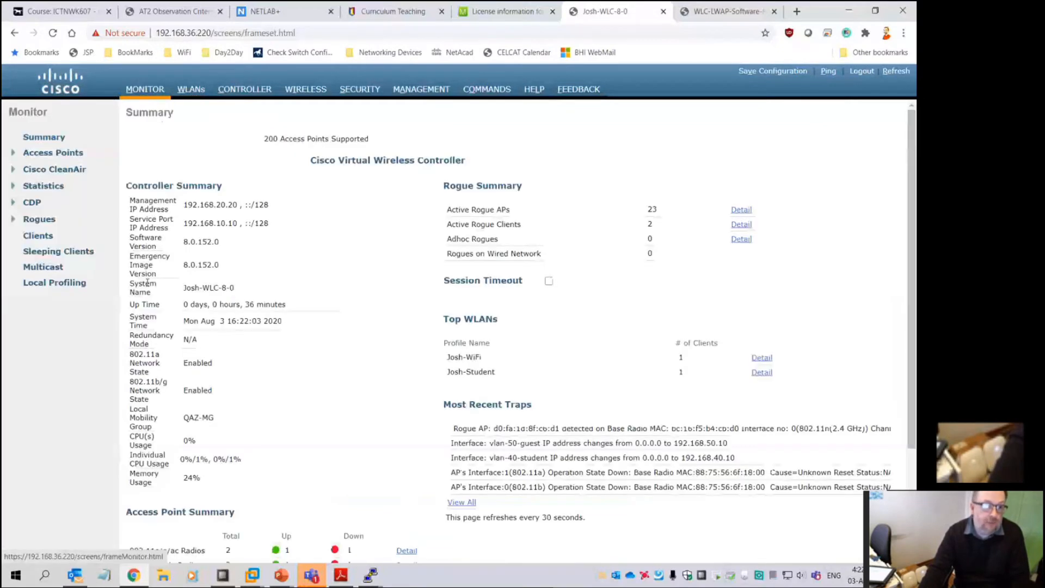
left_click(35, 236)
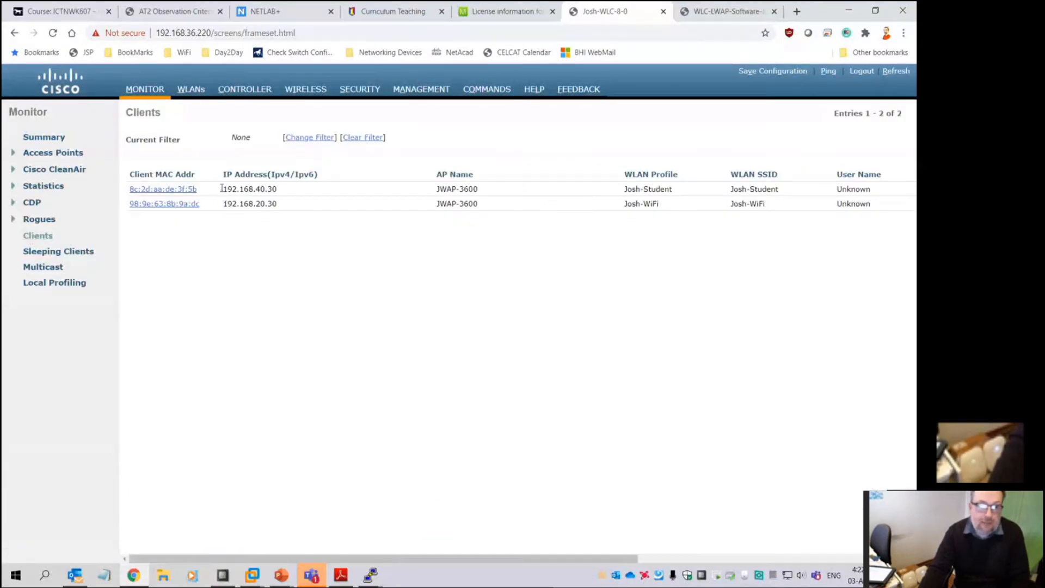
left_click_drag(226, 189, 456, 192)
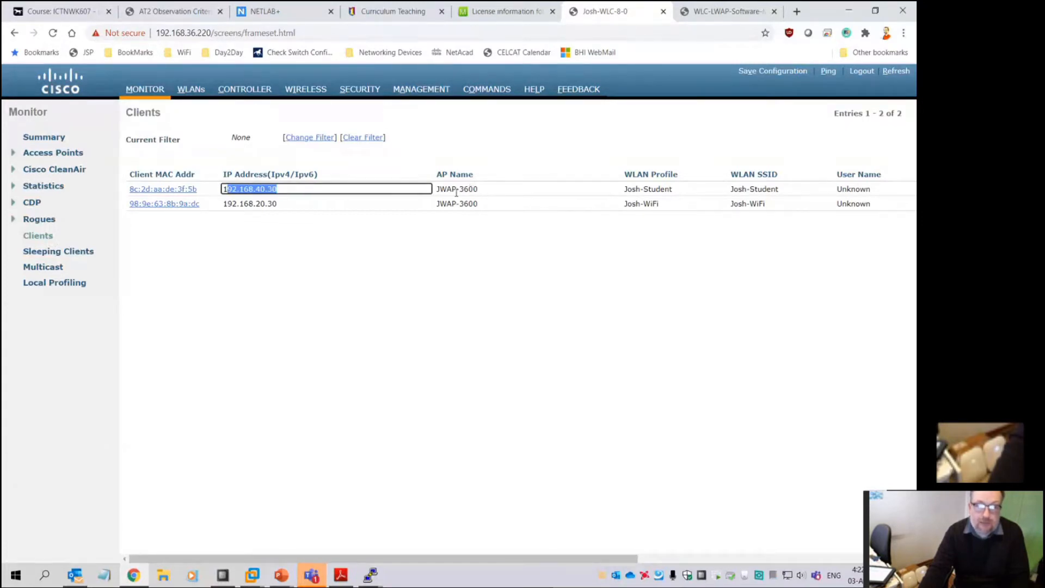
left_click(456, 191)
left_click_drag(692, 190, 625, 192)
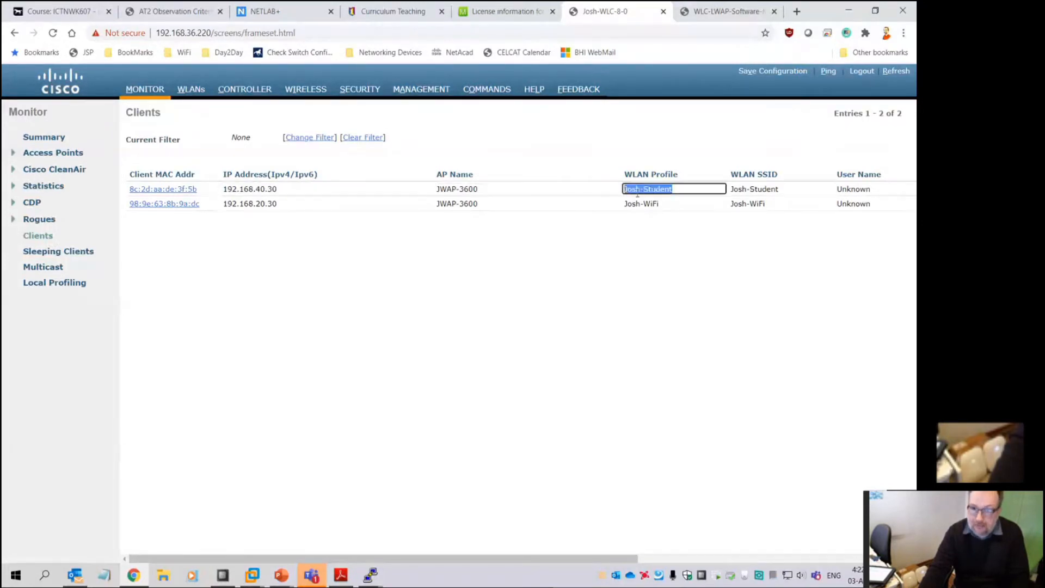
Review the first client's details, then list the unclassified rogue APs
left_click(189, 189)
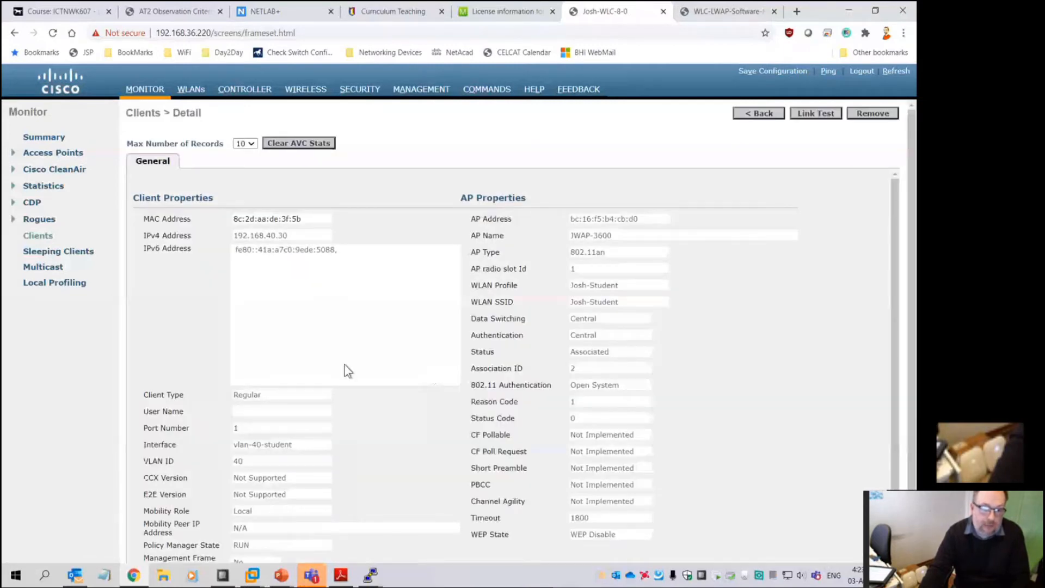
scroll(347, 371, "down", 3)
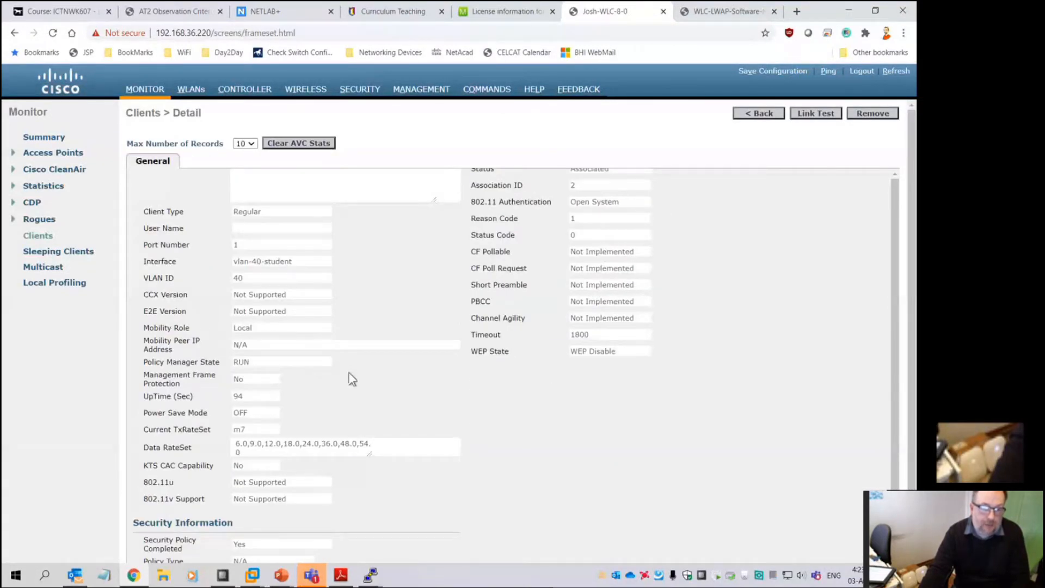
scroll(350, 375, "up", 3)
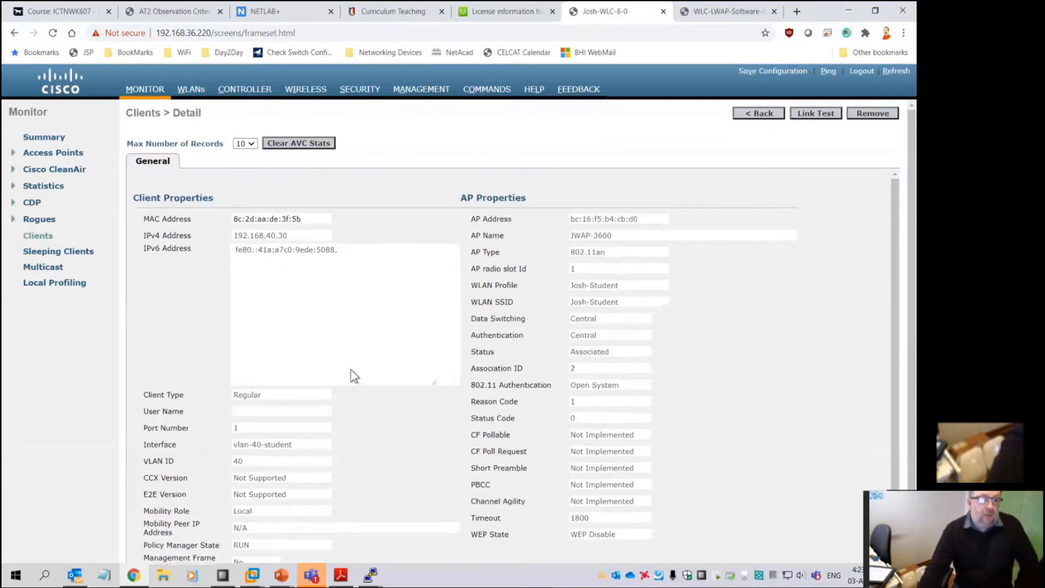
left_click(33, 221)
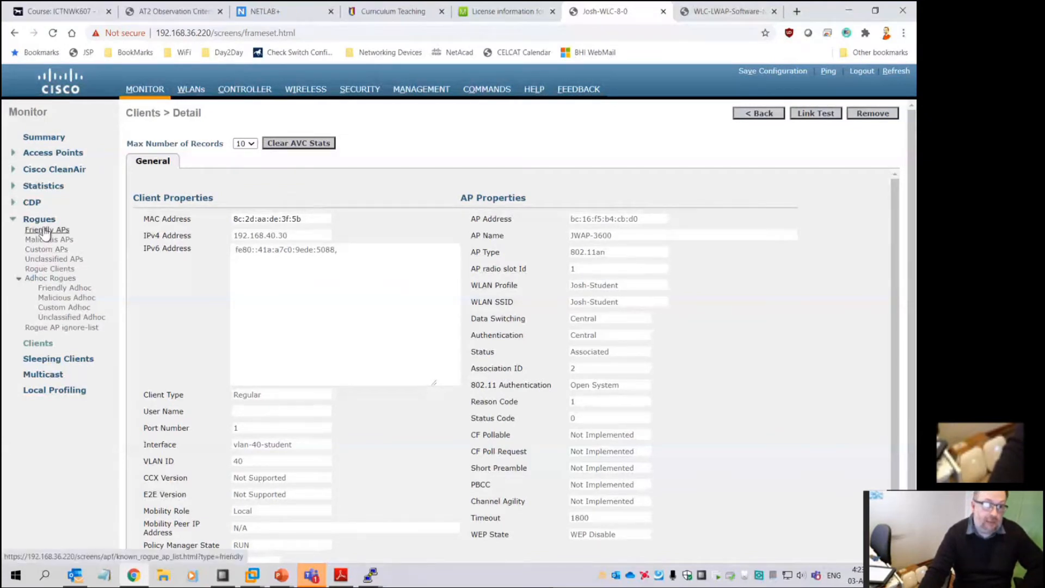
left_click(54, 258)
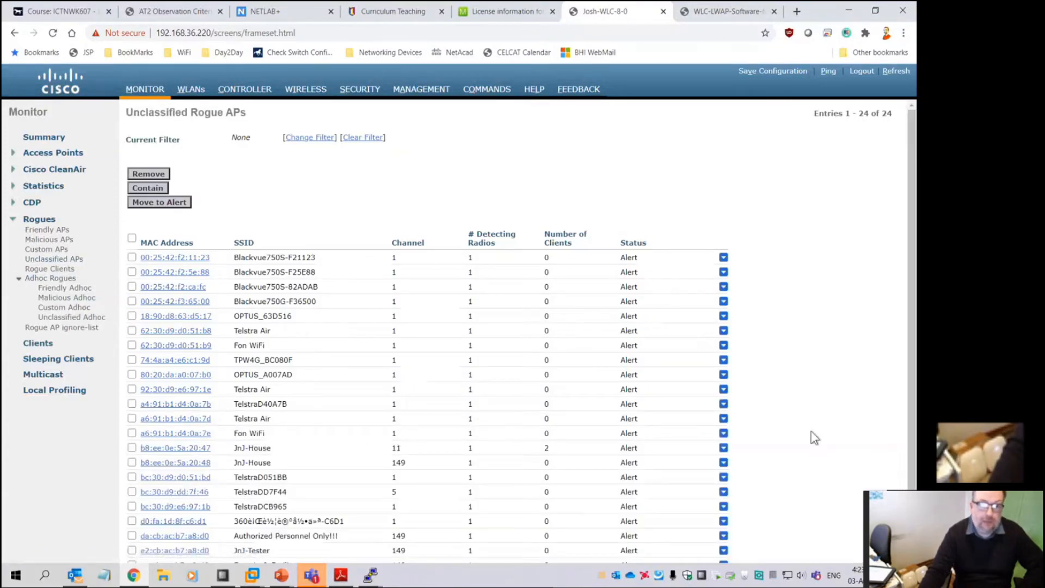
Point out the Blackvue750S-F21123, Fon WiFi and Telstra Air rogue networks
scroll(813, 437, "down", 2)
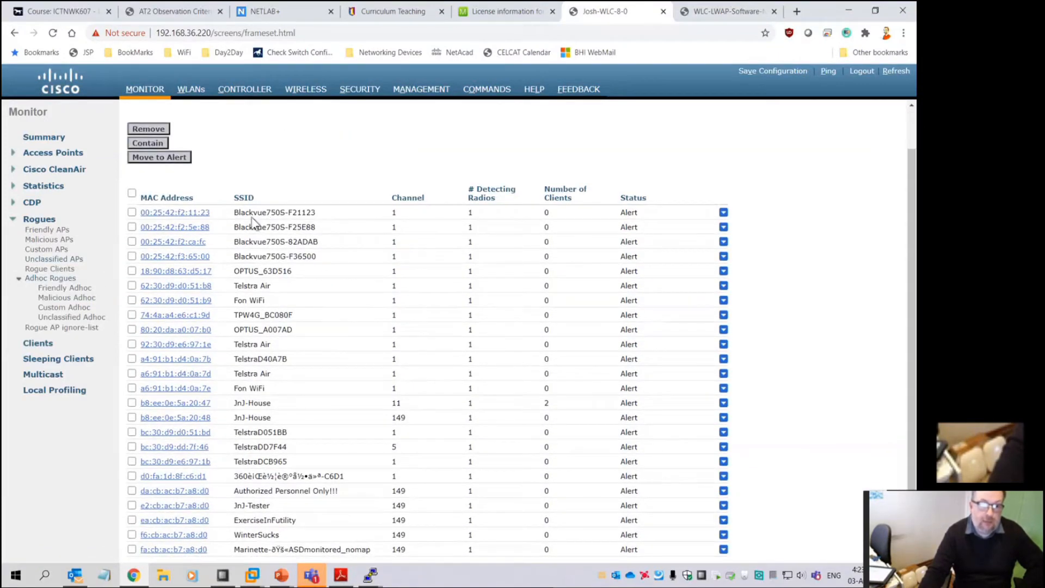
left_click_drag(235, 212, 329, 213)
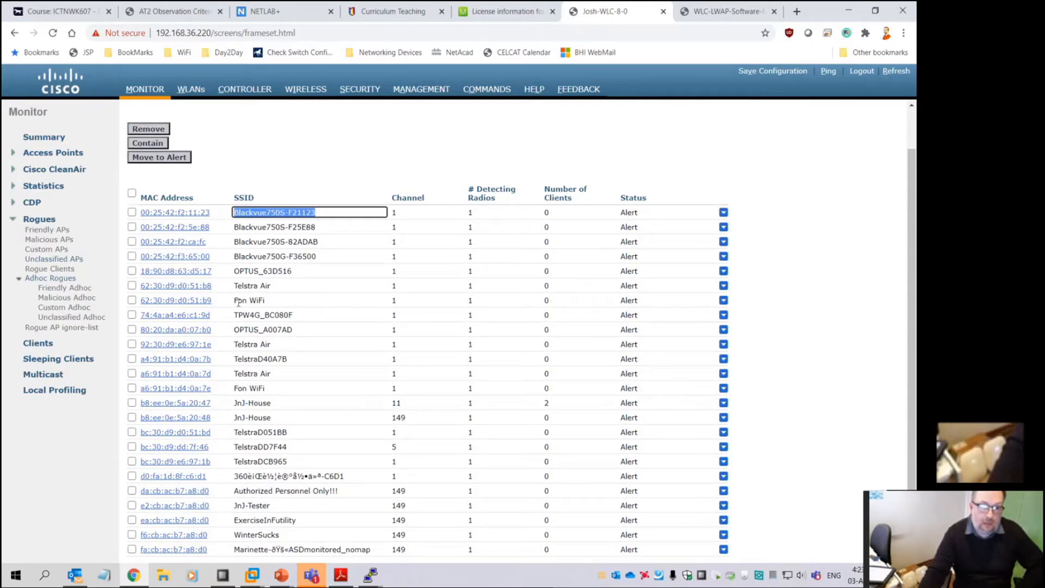
left_click_drag(235, 300, 275, 300)
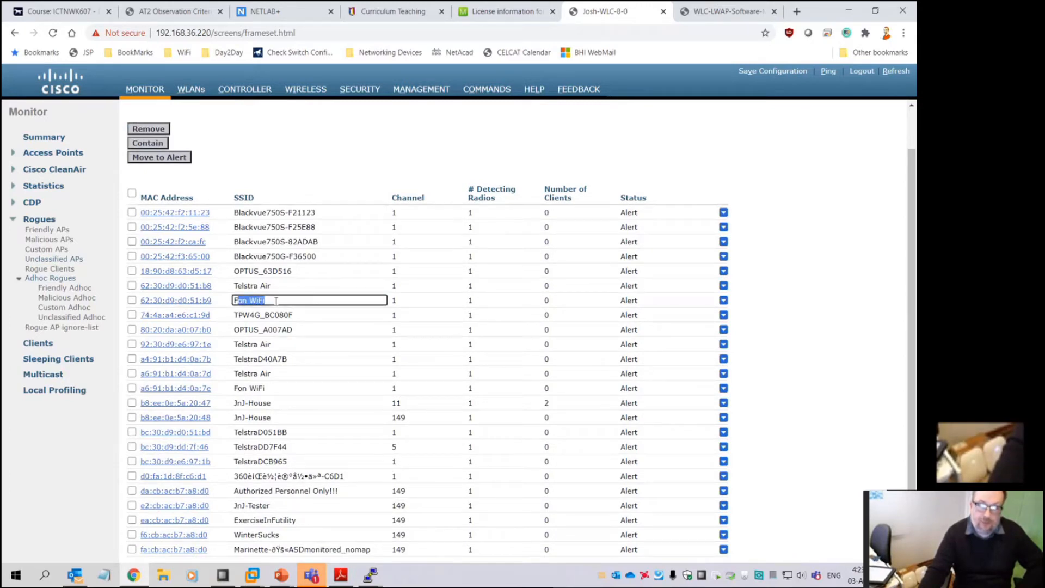
left_click(276, 300)
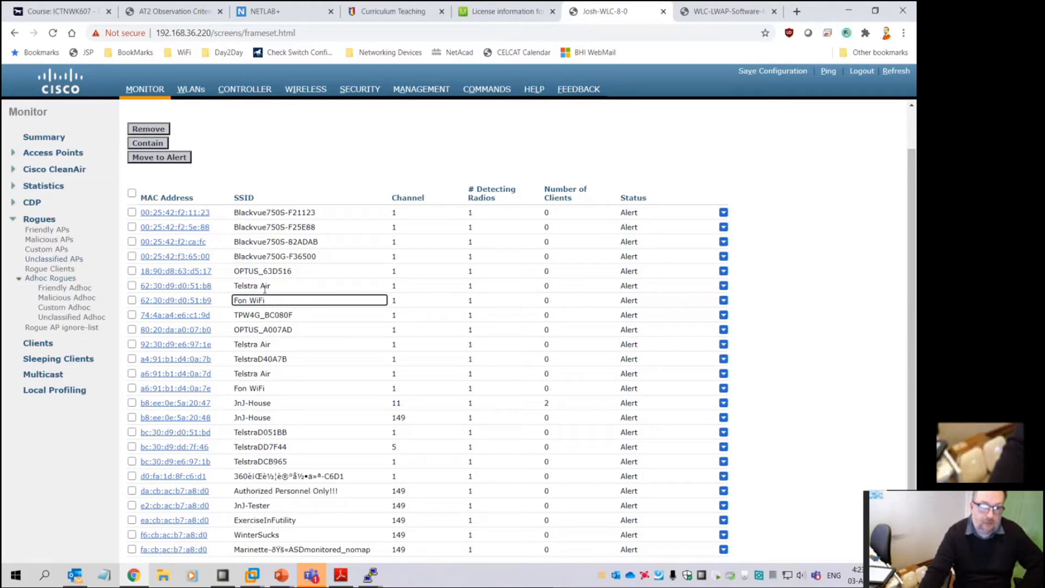
left_click_drag(271, 286, 243, 286)
left_click(240, 301)
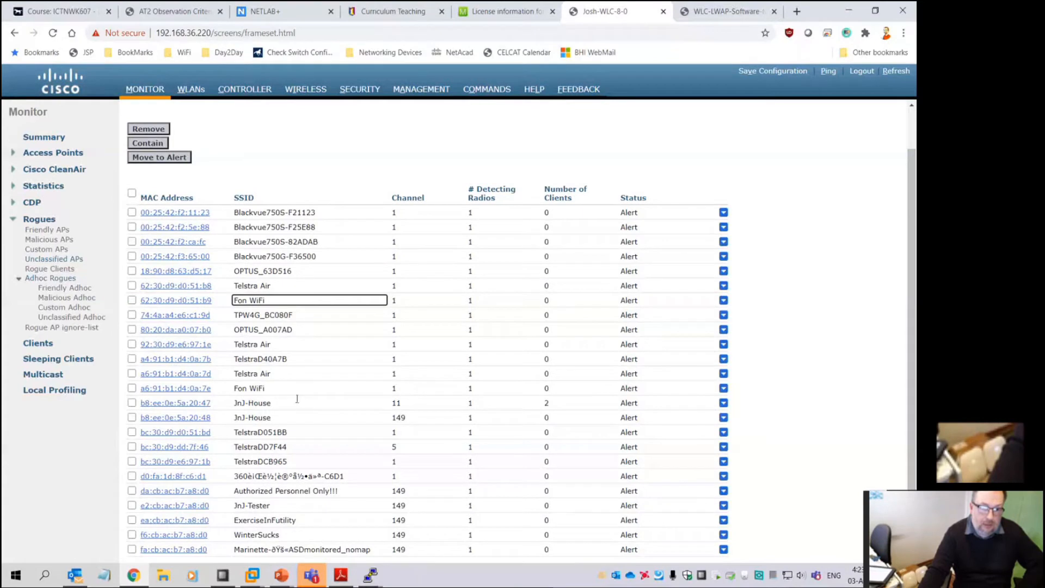
left_click_drag(264, 300, 222, 302)
left_click(264, 286)
left_click(263, 301)
Point out JnJ-House with two clients, plus WinterSucks, ExerciseInFutility and Authorized Personnel Only!!!
left_click_drag(272, 418, 253, 406)
left_click(250, 404)
left_click(261, 410)
left_click(254, 415)
left_click(256, 405)
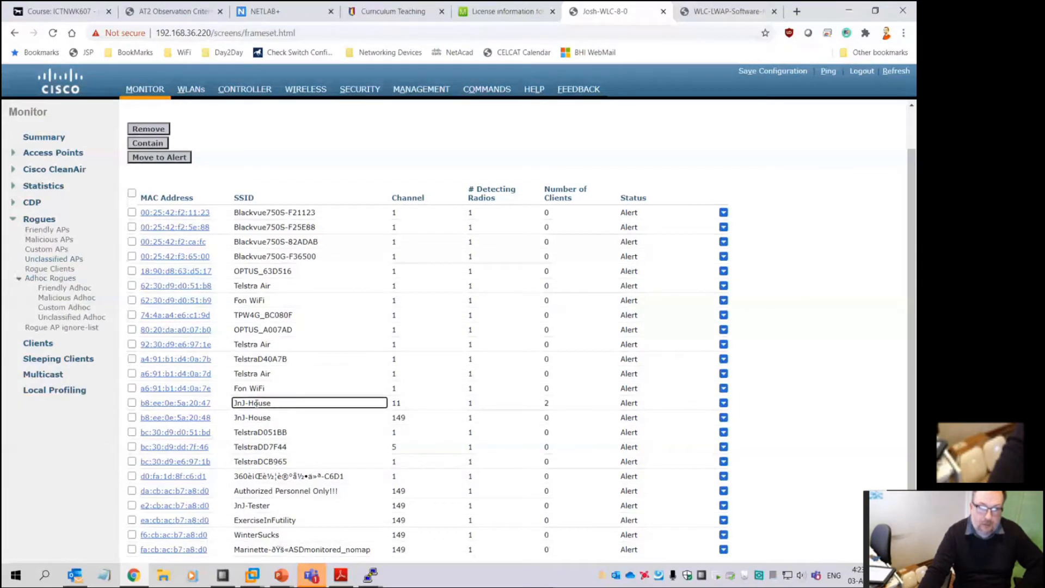
double_click(544, 405)
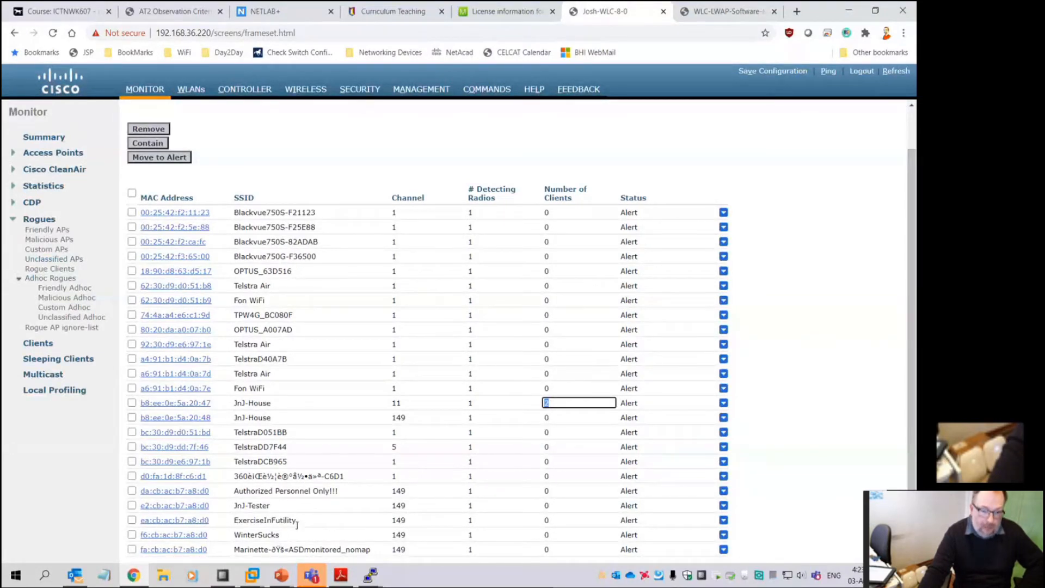
left_click(281, 533)
left_click(299, 518)
left_click(344, 489)
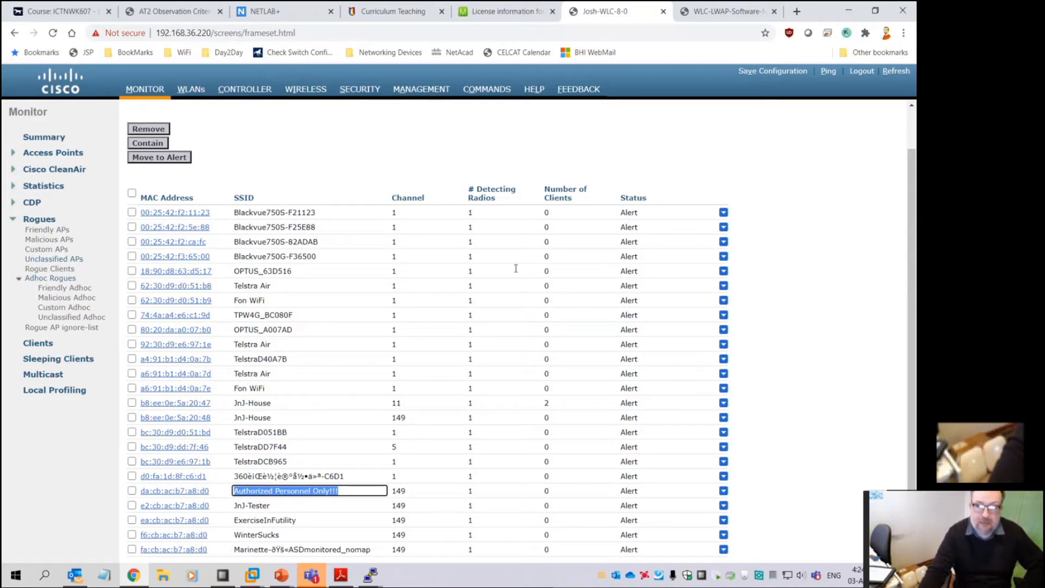
left_click(183, 404)
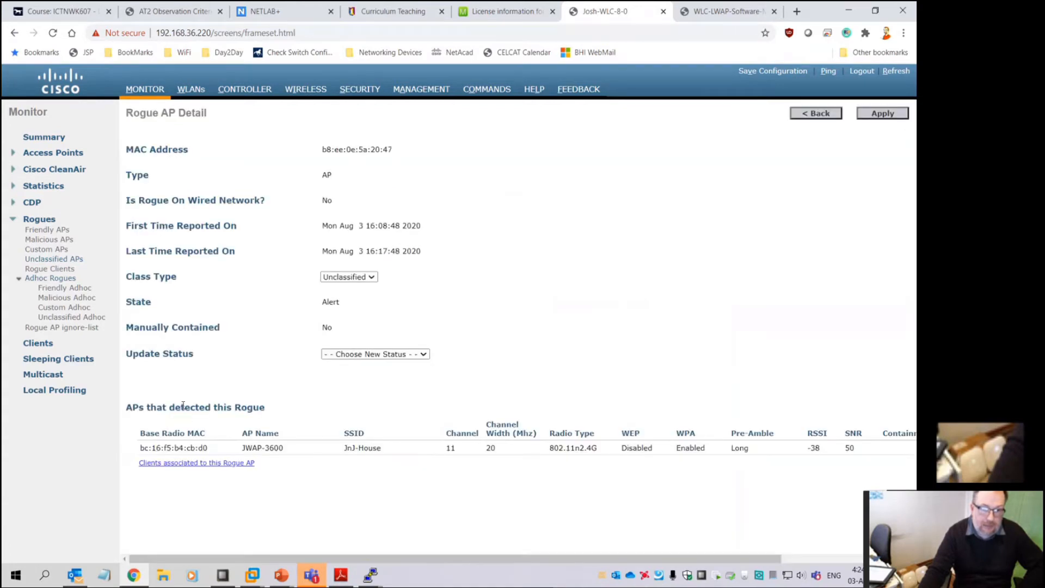
left_click(823, 447)
left_click_drag(823, 448, 808, 447)
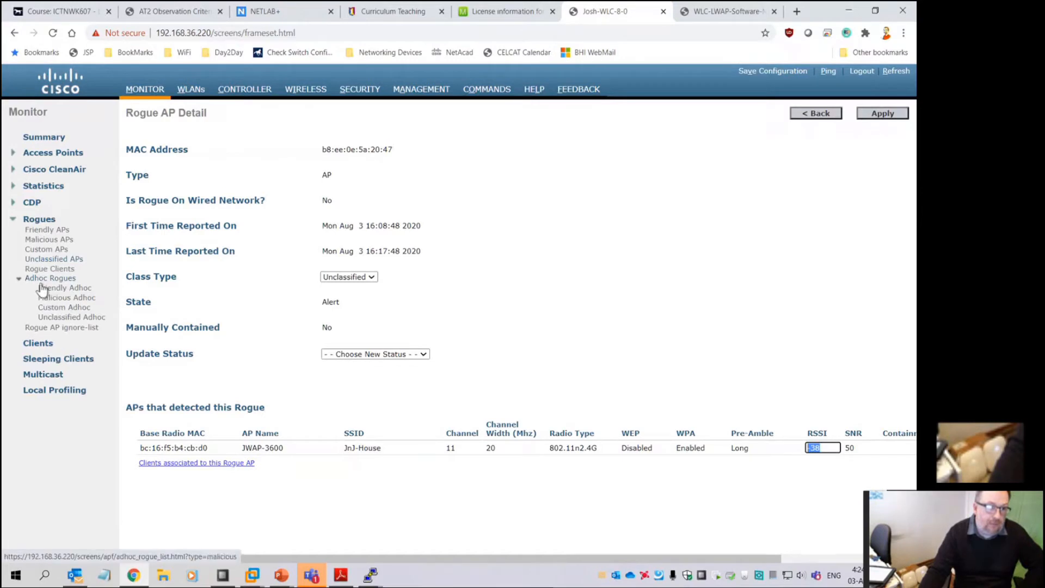
left_click(47, 260)
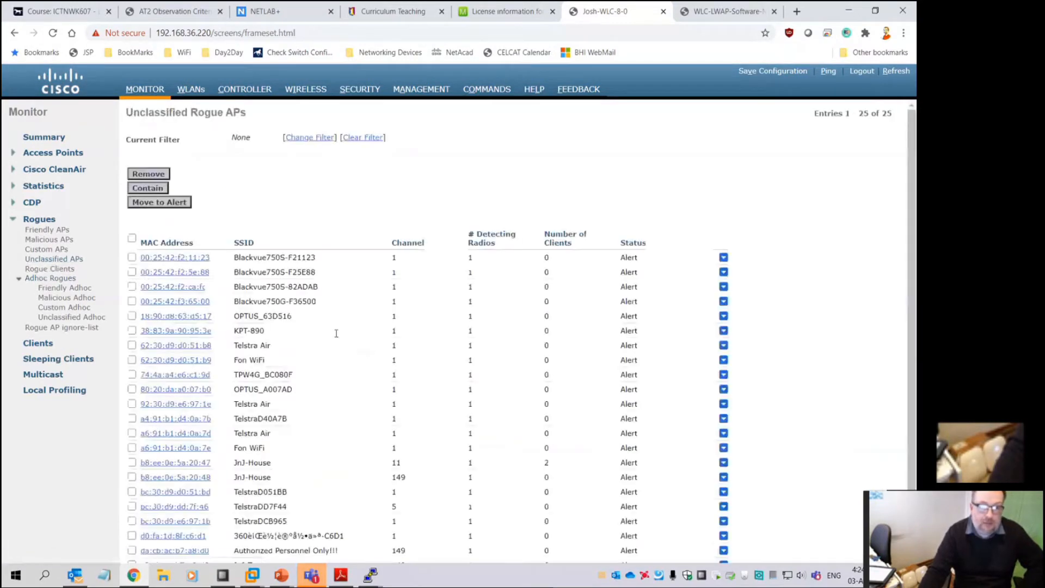
left_click(175, 258)
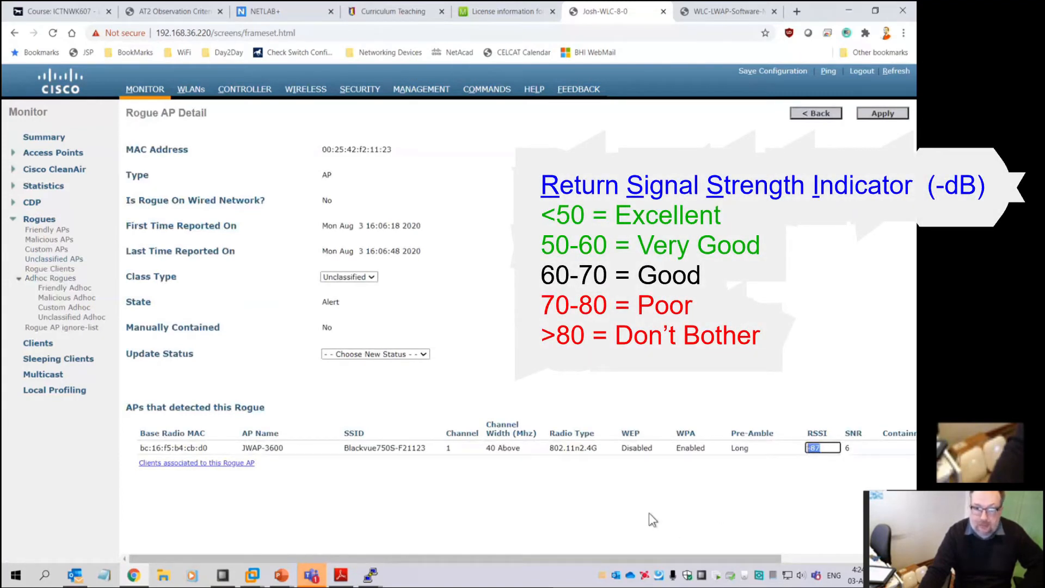
left_click_drag(343, 446, 383, 447)
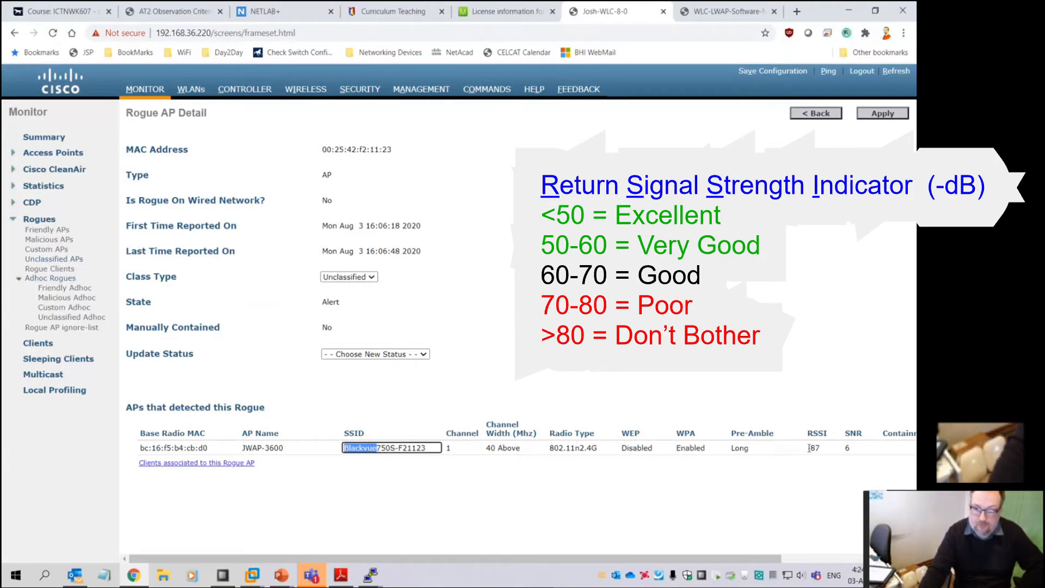
left_click_drag(821, 447, 807, 447)
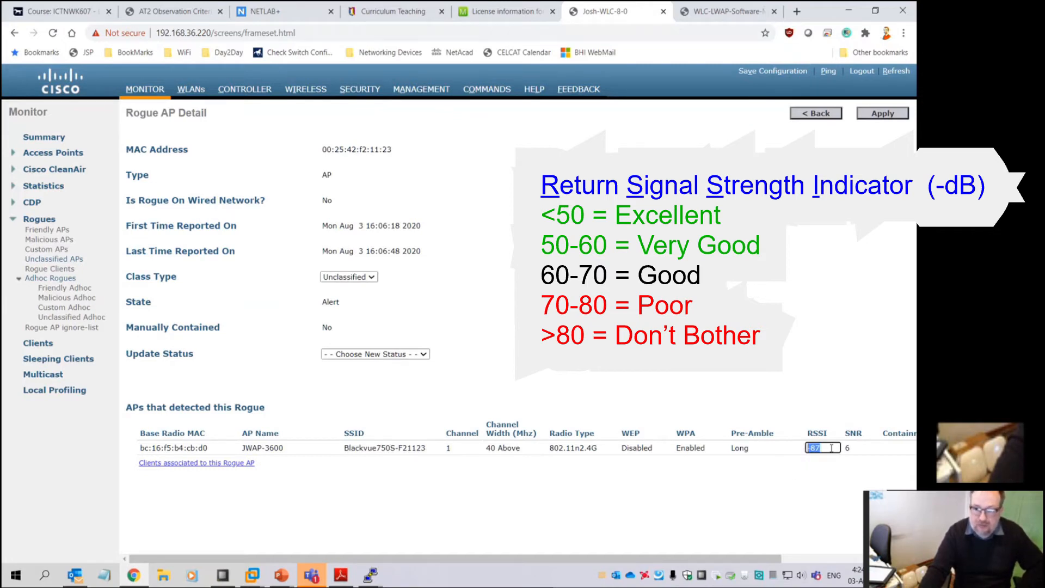
mouse_move(719, 558)
left_mouse_down()
mouse_move(849, 559)
mouse_move(707, 560)
left_mouse_up()
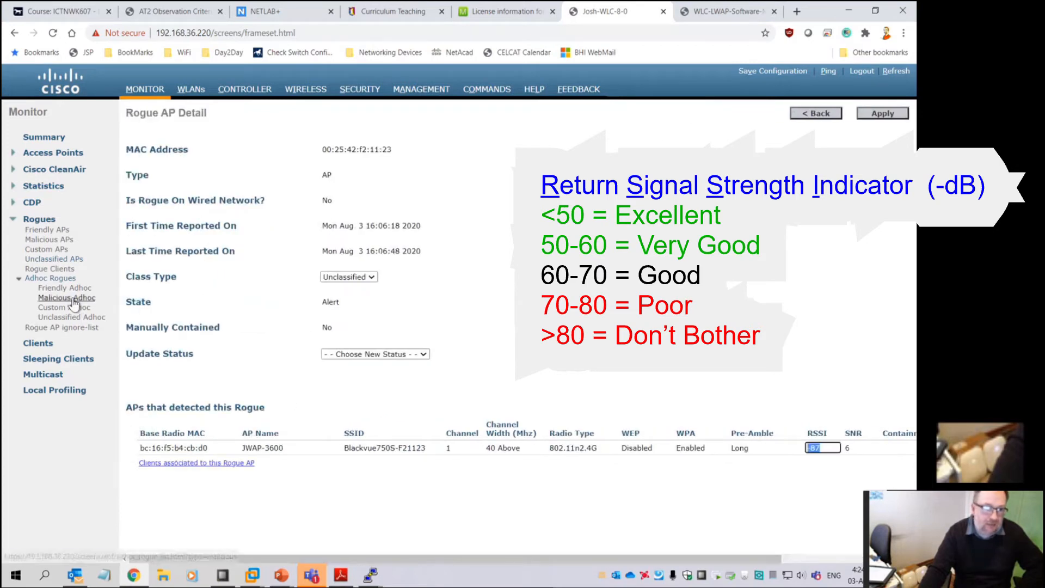
left_click(46, 259)
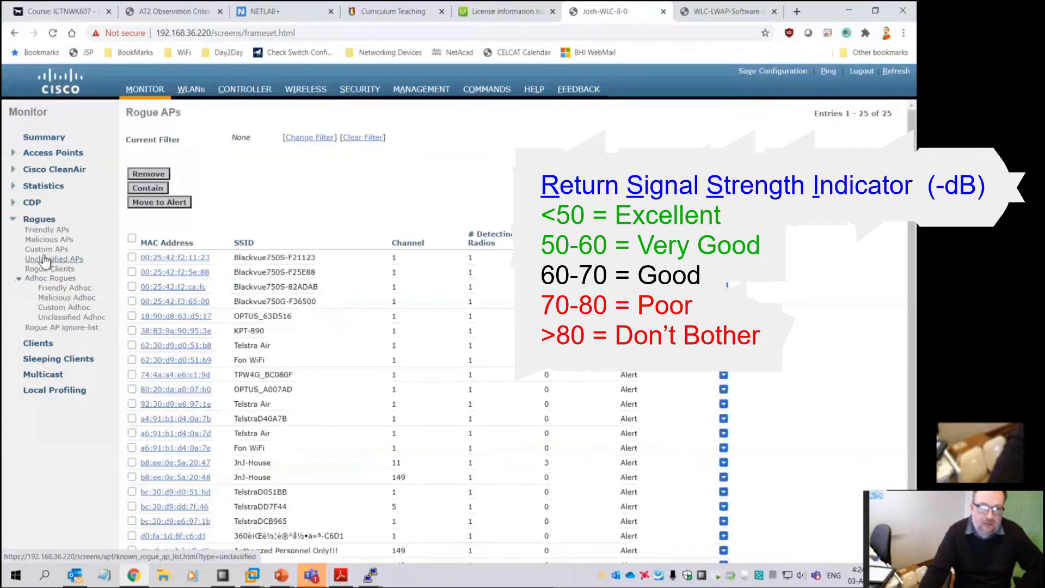
left_click(195, 316)
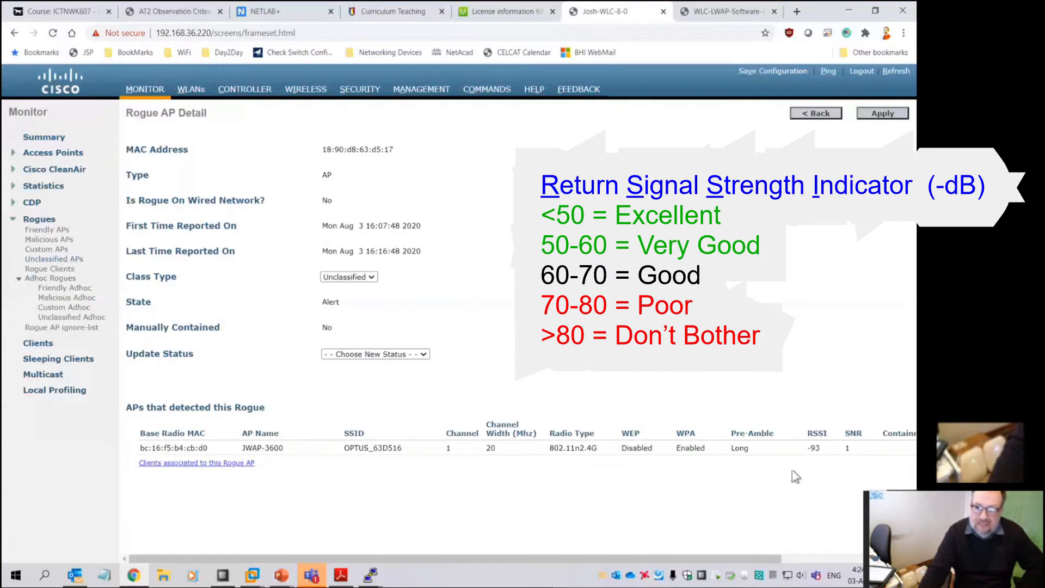
left_click_drag(825, 450, 814, 447)
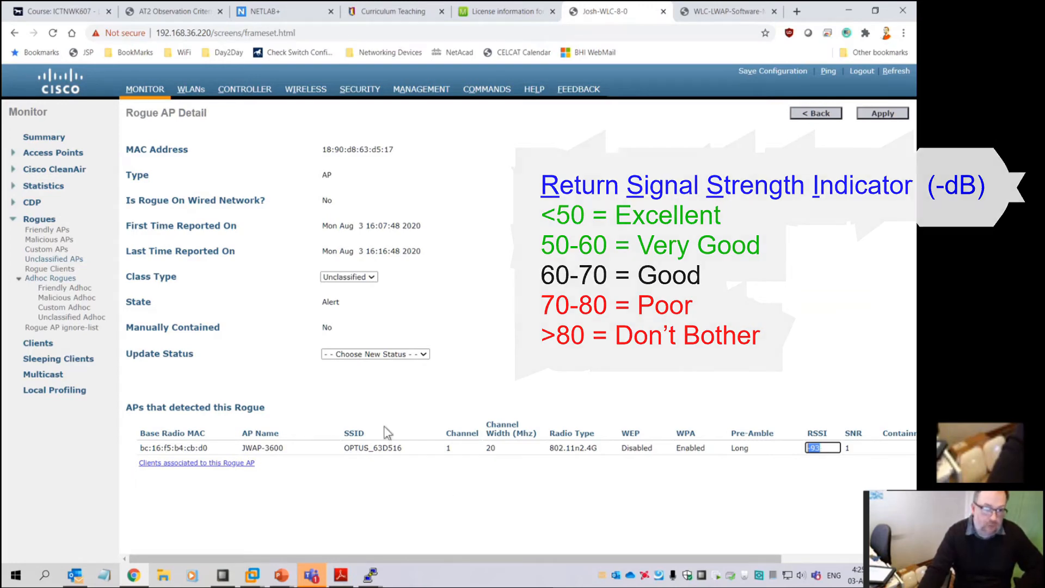
View the Telstra Air rogue AP details, then open the Fon WiFi rogue's details
left_click(50, 260)
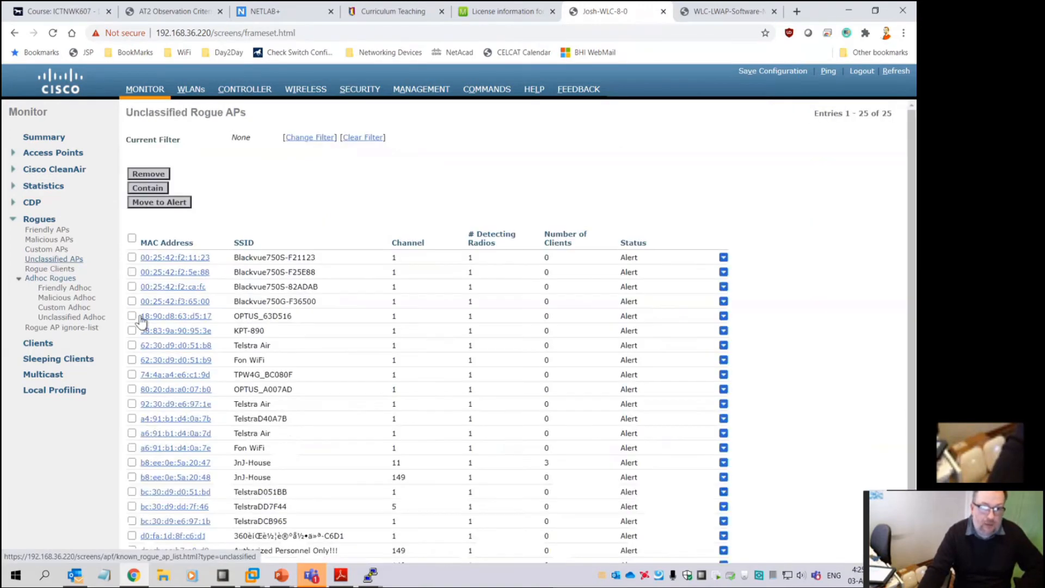
left_click(191, 346)
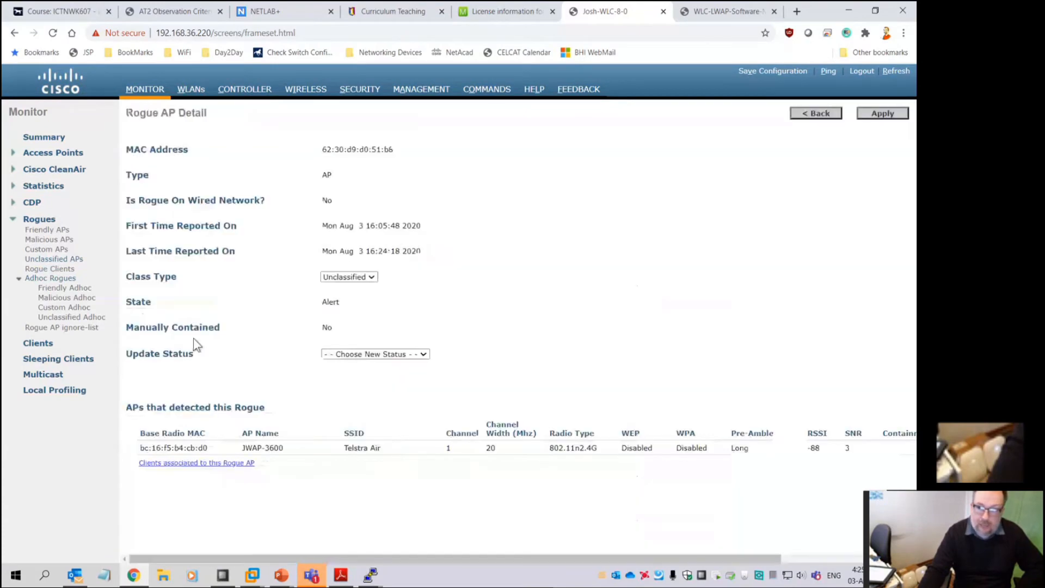
key("alt+Left")
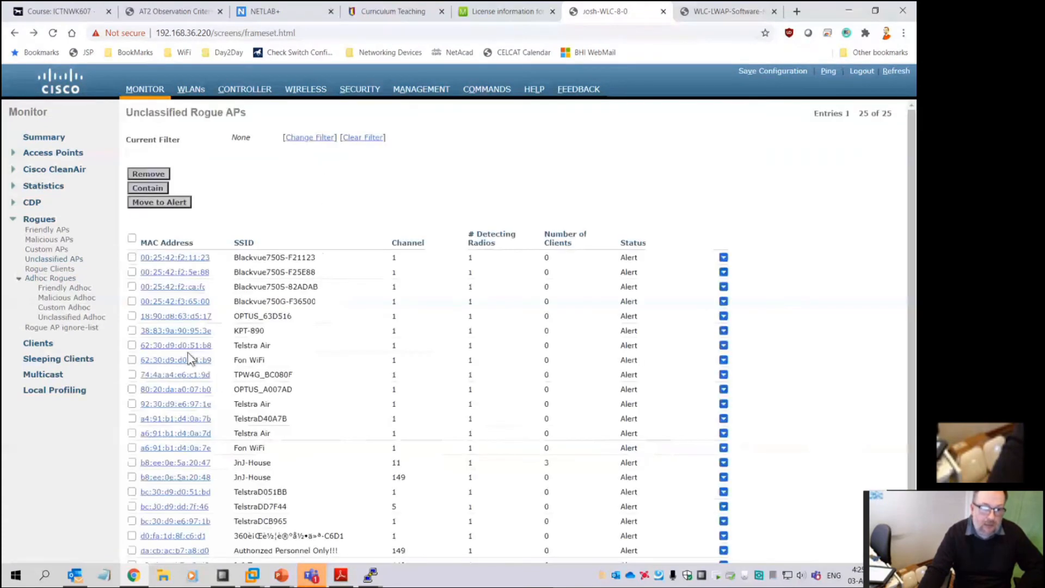
left_click(190, 359)
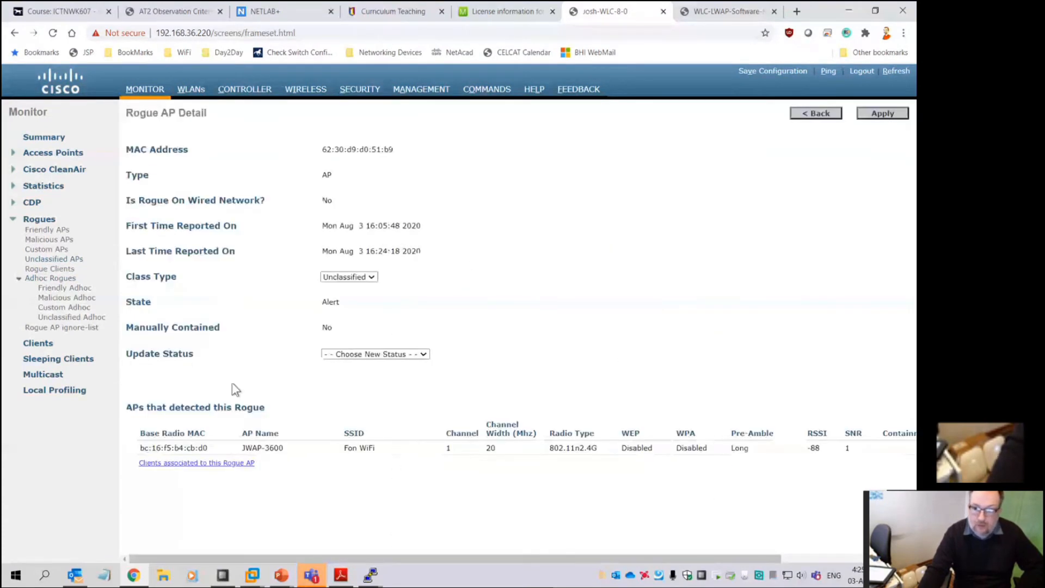
Note Fon WiFi's RSSI -88, try Contain status, then reset it, leaving Unclassified
double_click(813, 448)
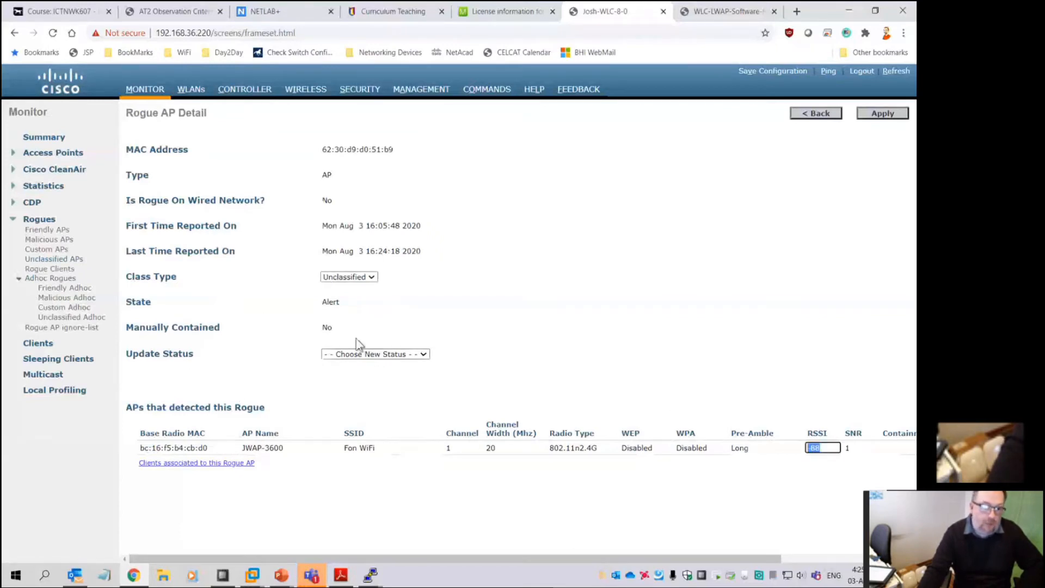
left_click(374, 356)
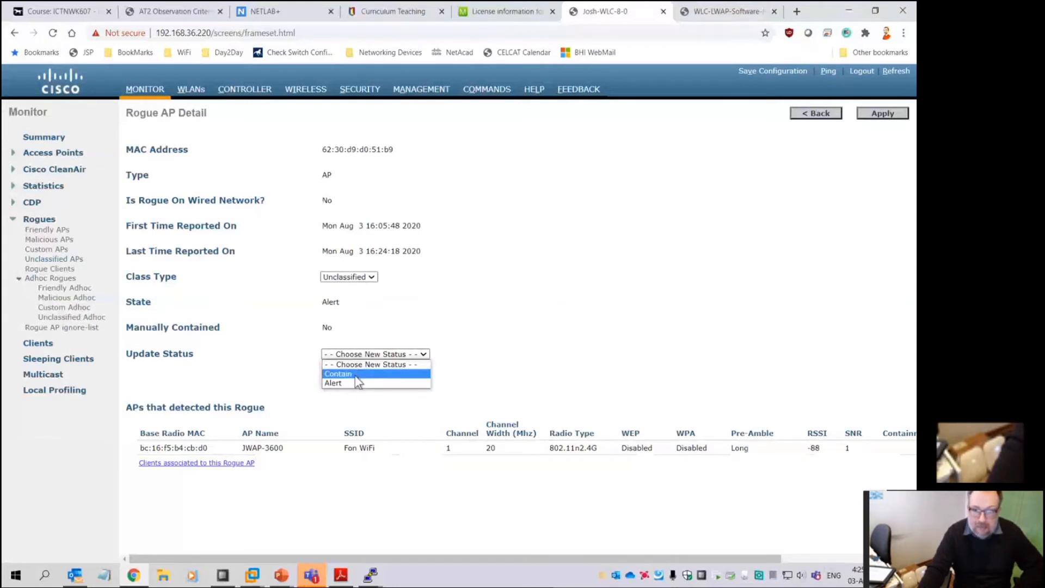
left_click(357, 375)
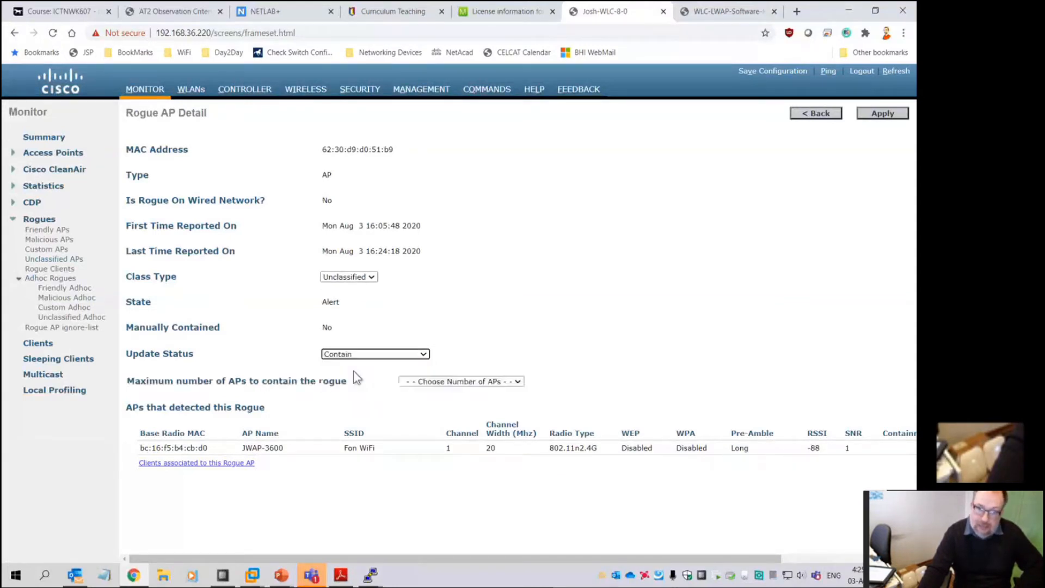
left_click(449, 382)
left_click(449, 384)
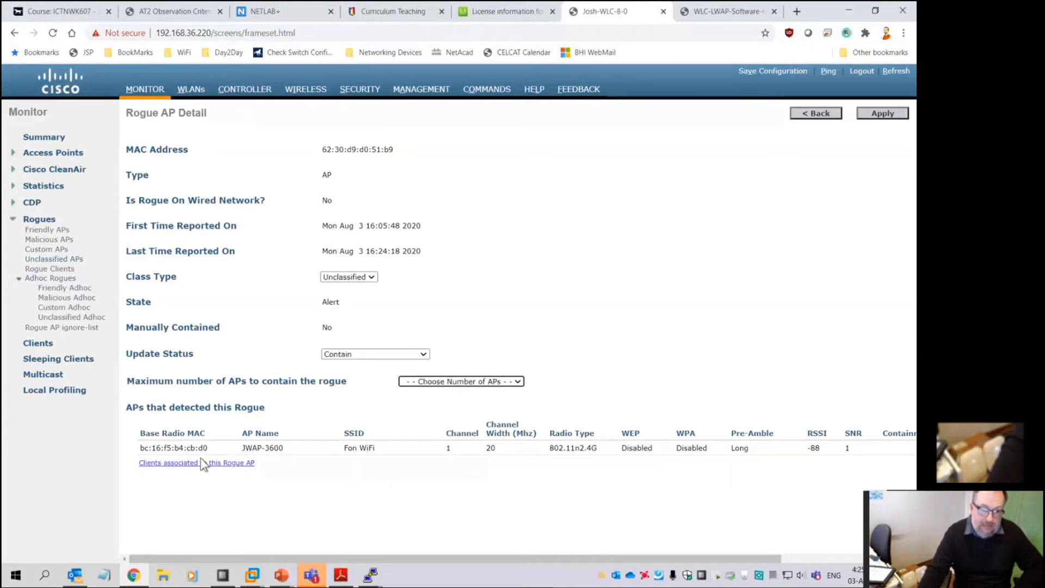
left_click(354, 357)
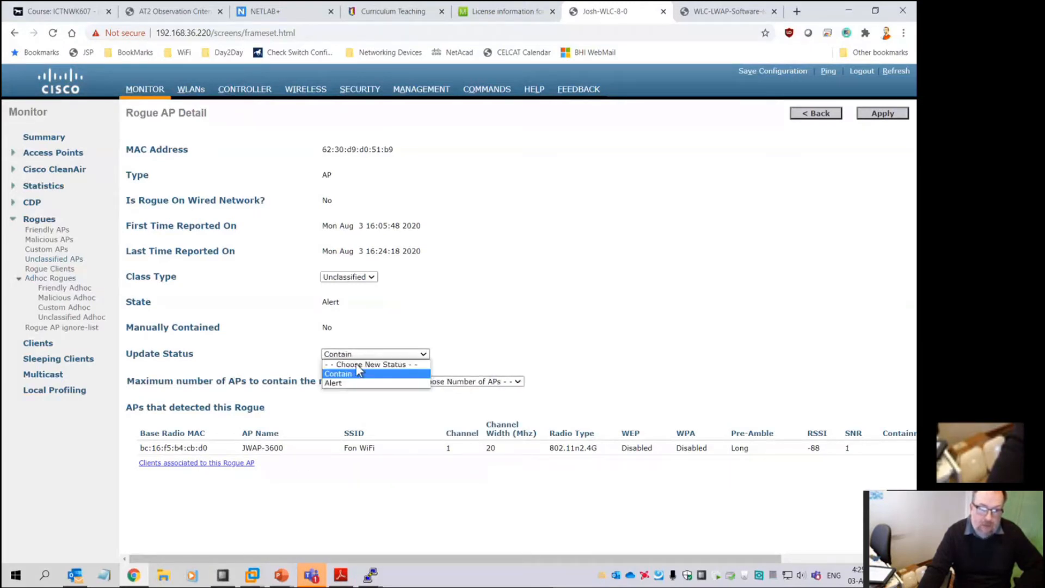
left_click(353, 363)
left_click(354, 277)
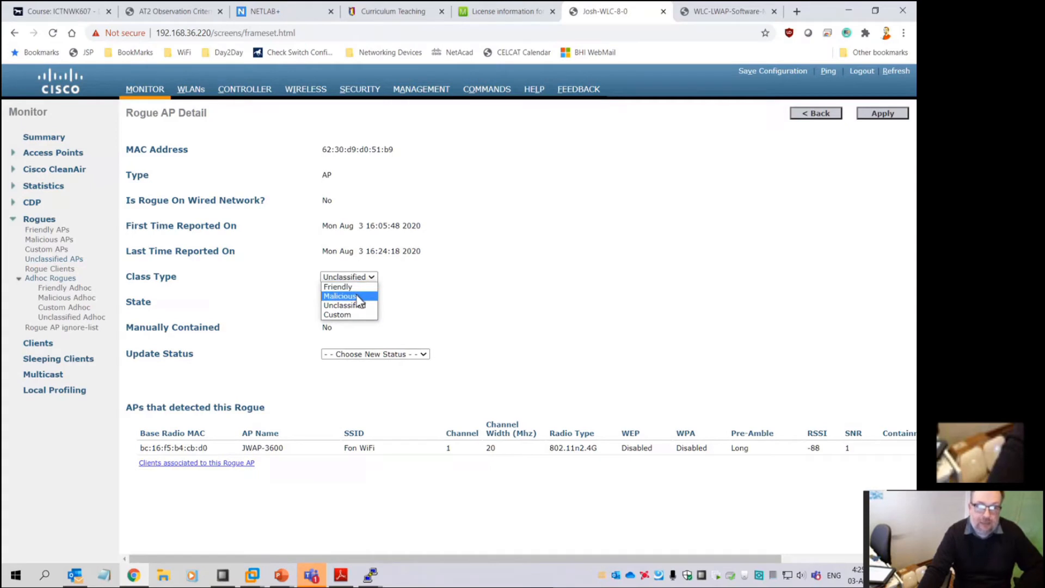
left_click(399, 446)
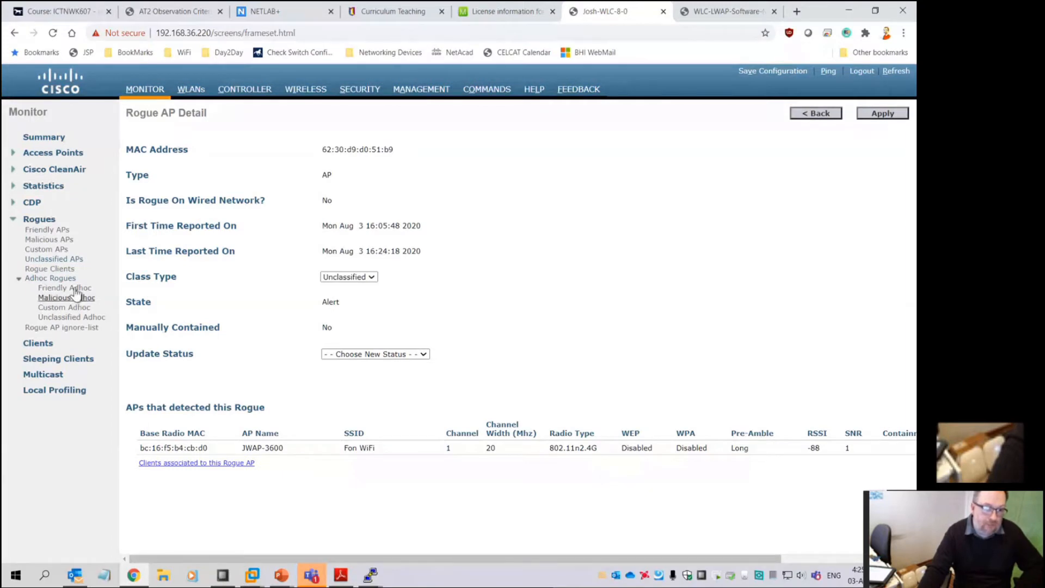
Open the VW WLAN 6572 rogue details and highlight its n2.4G radio type
left_click(49, 260)
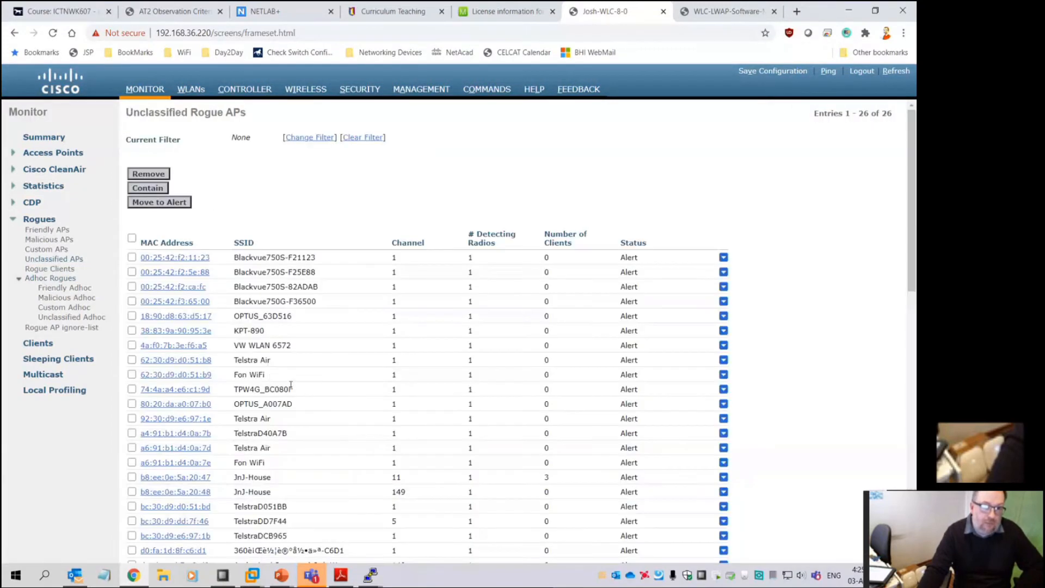
left_click(178, 346)
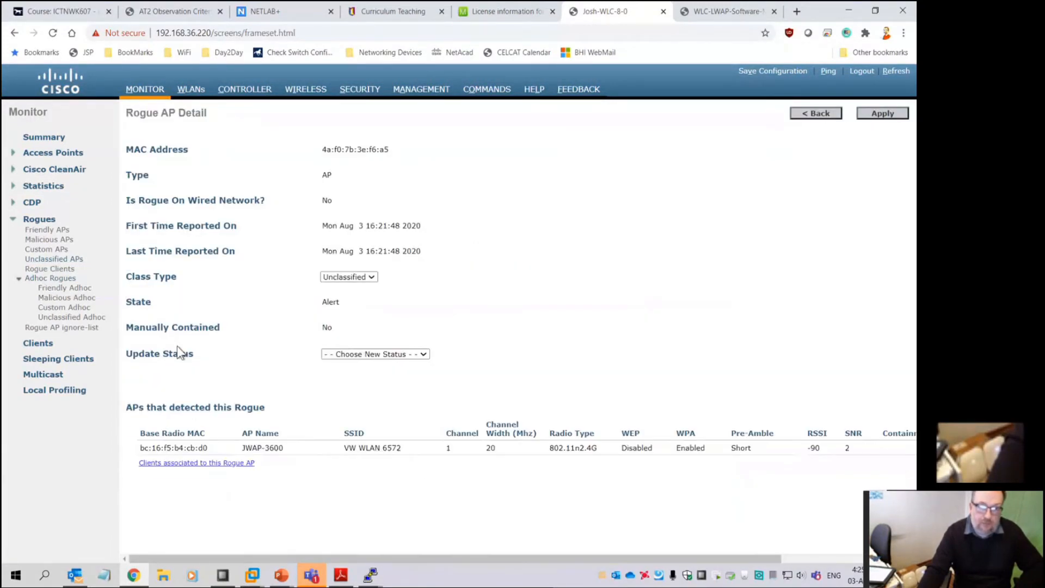
left_click(576, 447)
left_click_drag(577, 447, 599, 447)
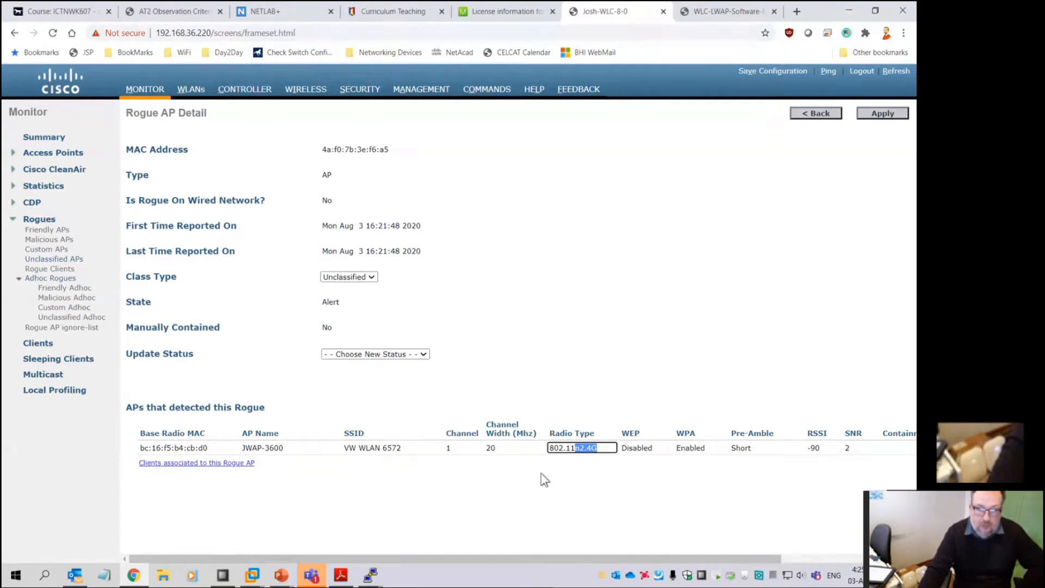
left_click(491, 446)
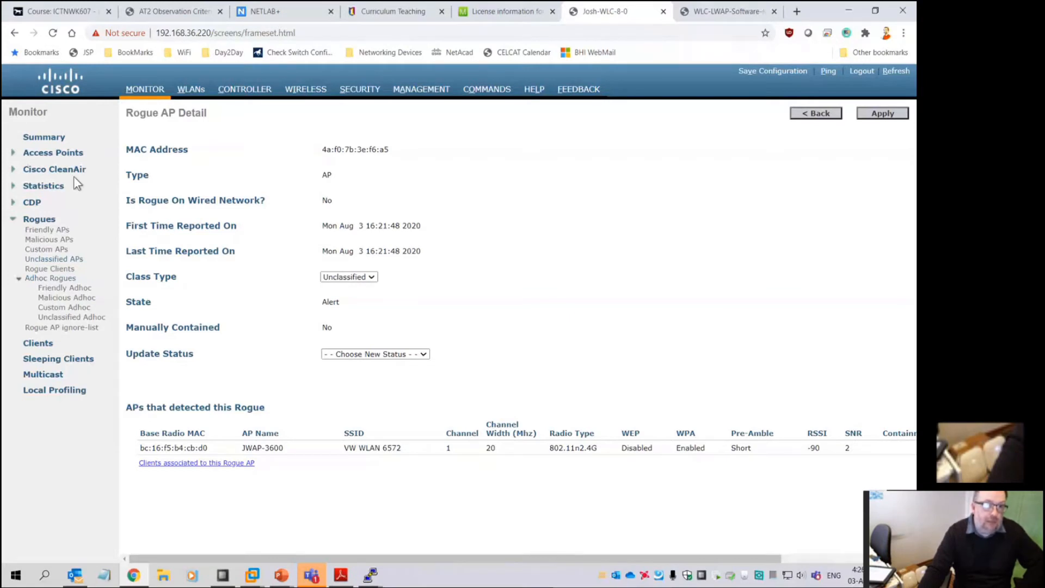
Open the 802.11a/n/ac RRM DCA page from the Wireless menu
left_click(146, 91)
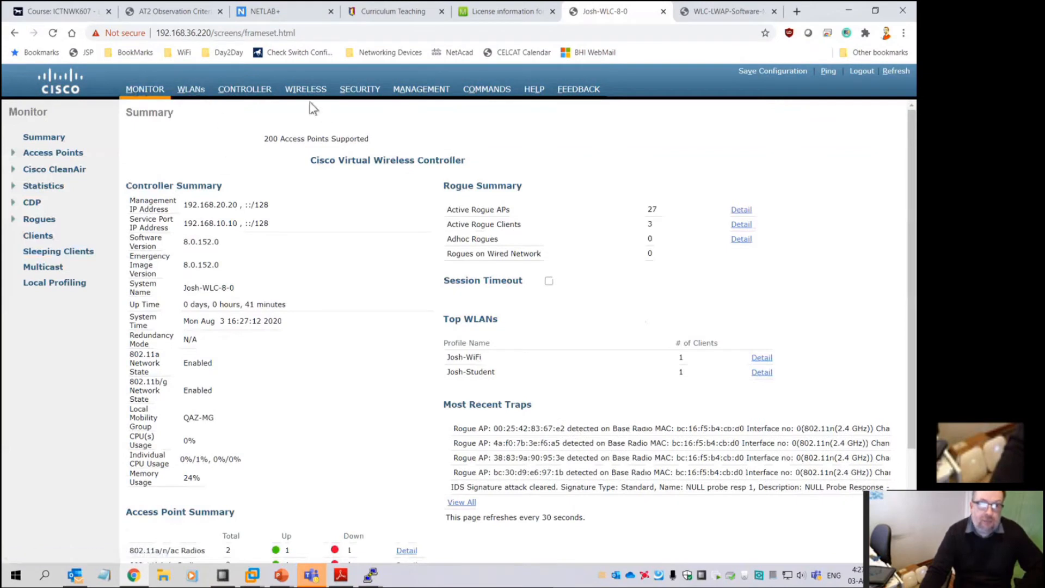
left_click(308, 94)
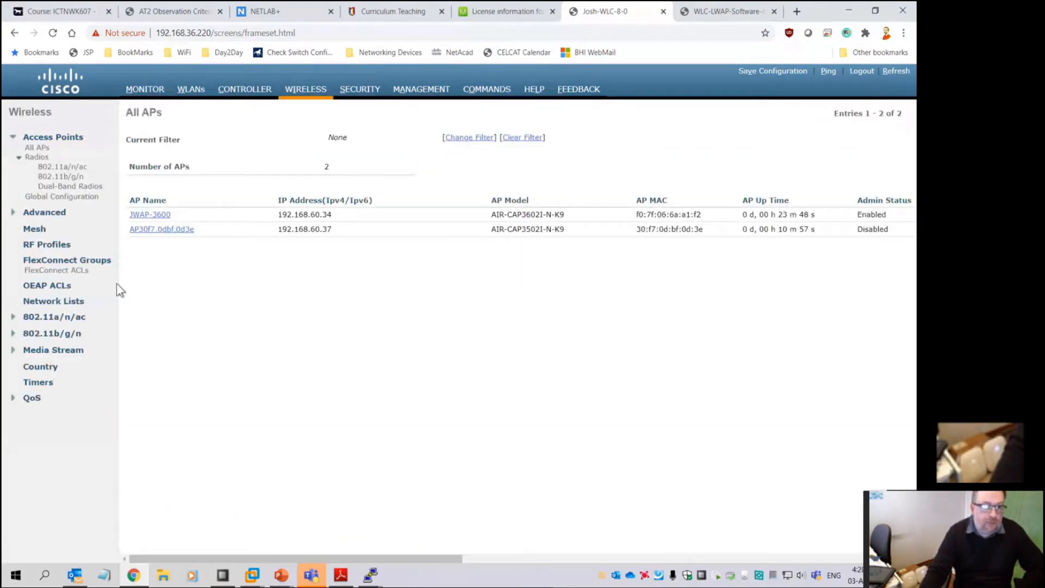
left_click(52, 318)
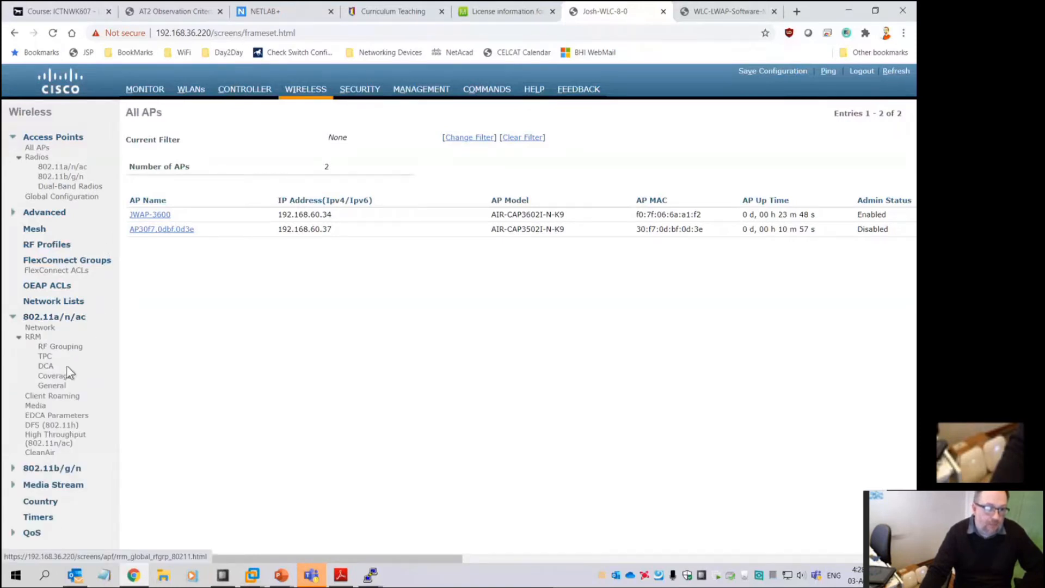
left_click(45, 366)
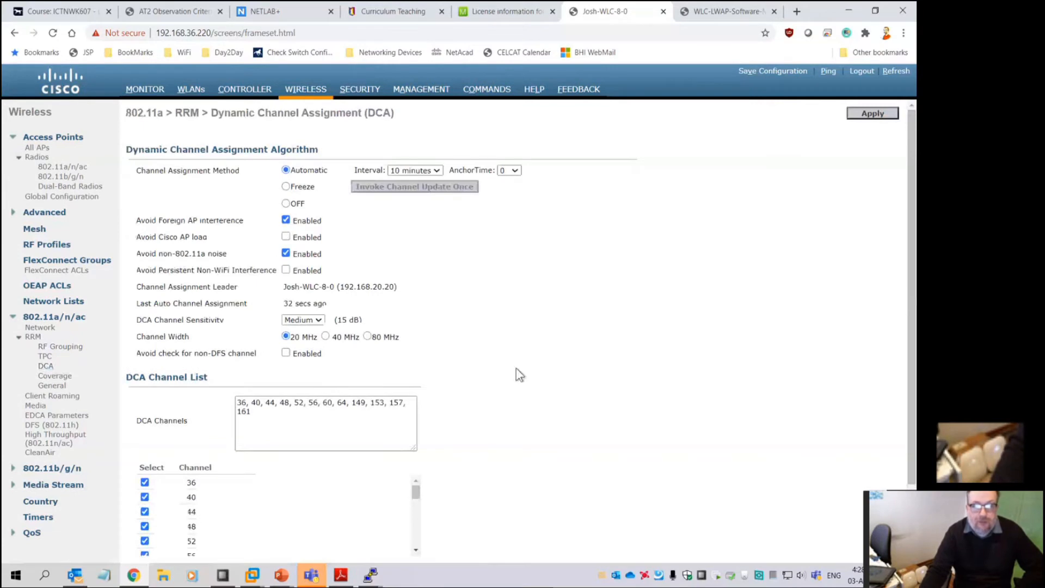
Scroll through the 802.11a DCA channel list, then open the TPC settings
scroll(514, 376, "down", 2)
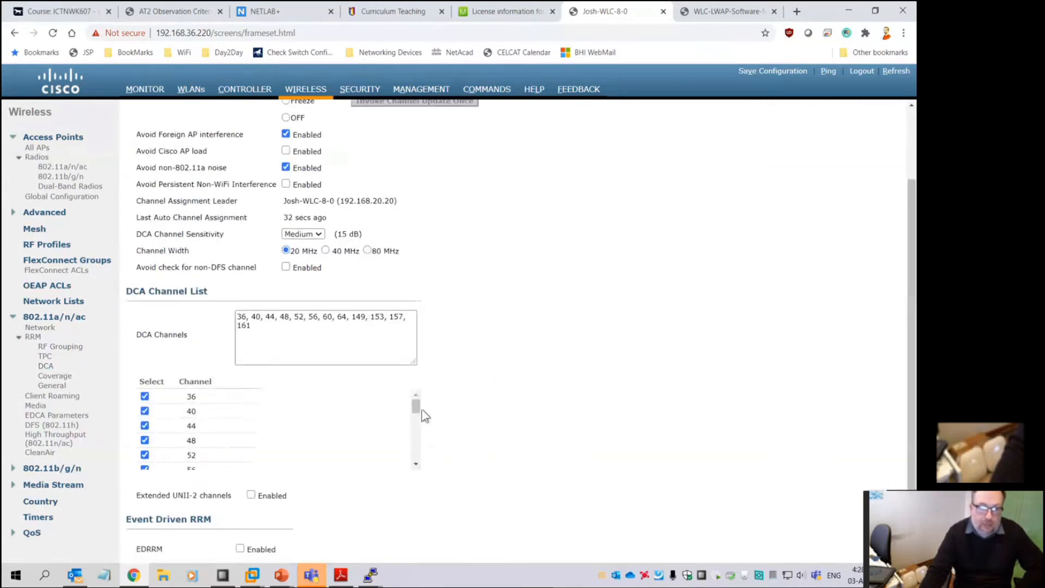
mouse_move(415, 406)
left_mouse_down()
mouse_move(423, 471)
mouse_move(429, 413)
left_mouse_up()
scroll(436, 332, "up", 2)
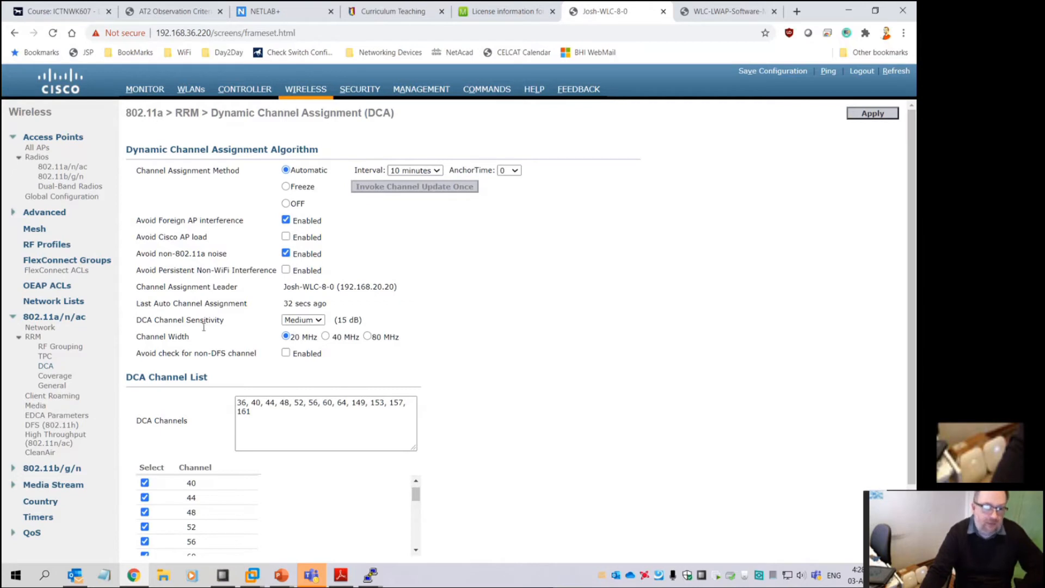
left_click(44, 357)
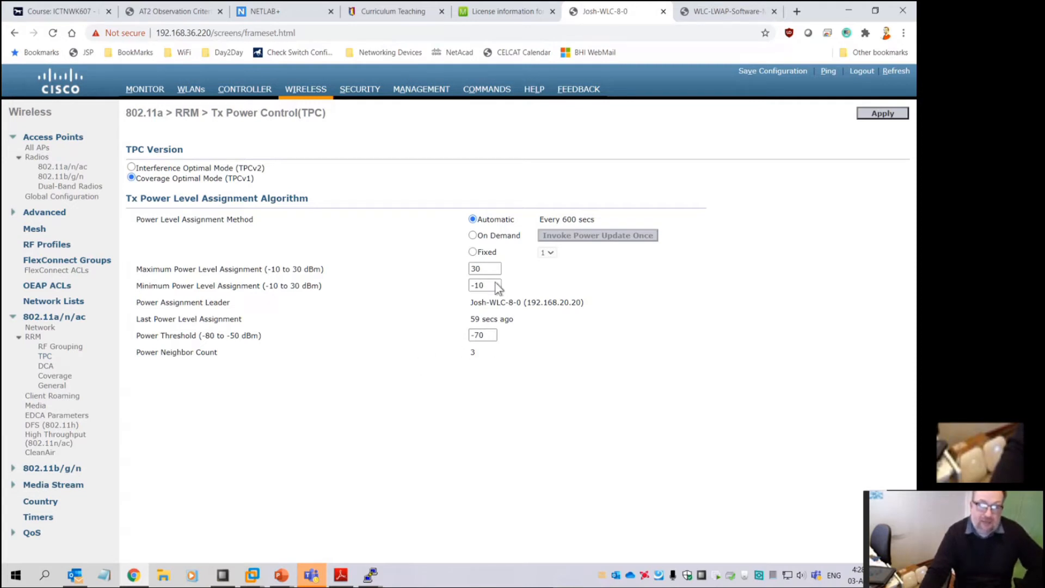
Go from WLANs back to the All APs list and open JWAP-3600's details page
left_click(189, 91)
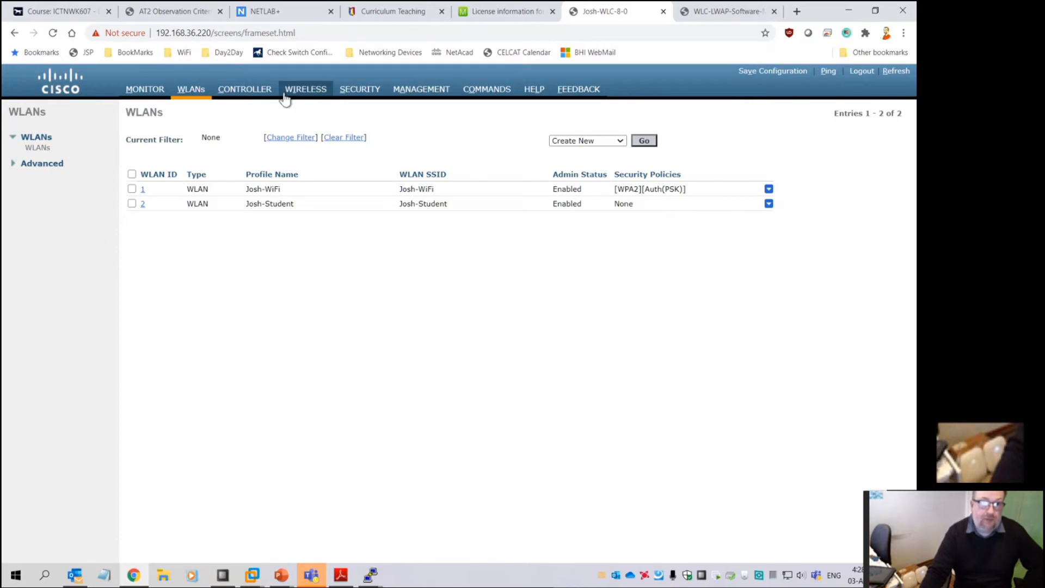
left_click(298, 90)
mouse_move(322, 560)
left_mouse_down()
mouse_move(815, 554)
mouse_move(322, 560)
left_mouse_up()
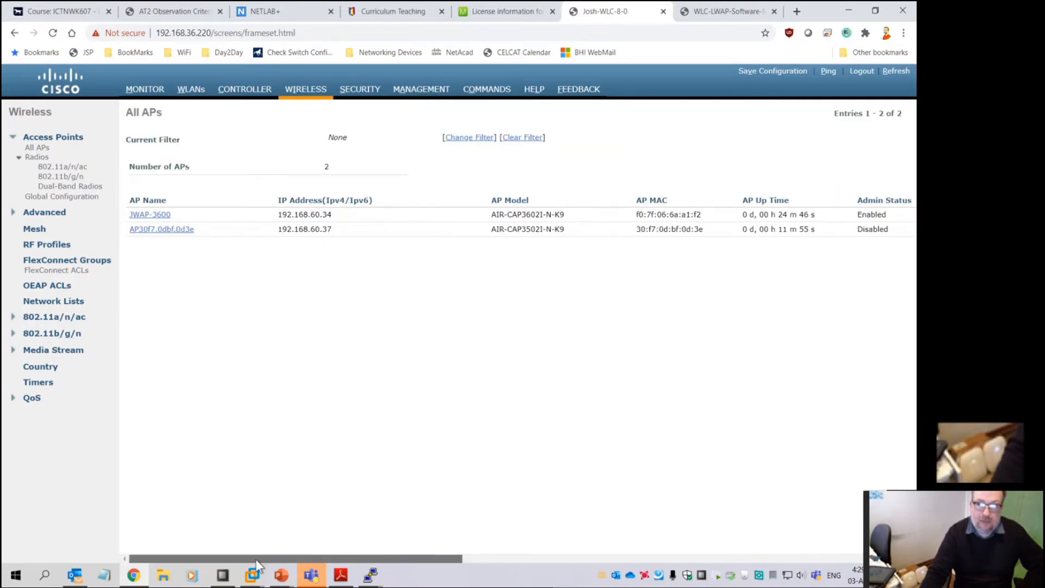
left_click(149, 215)
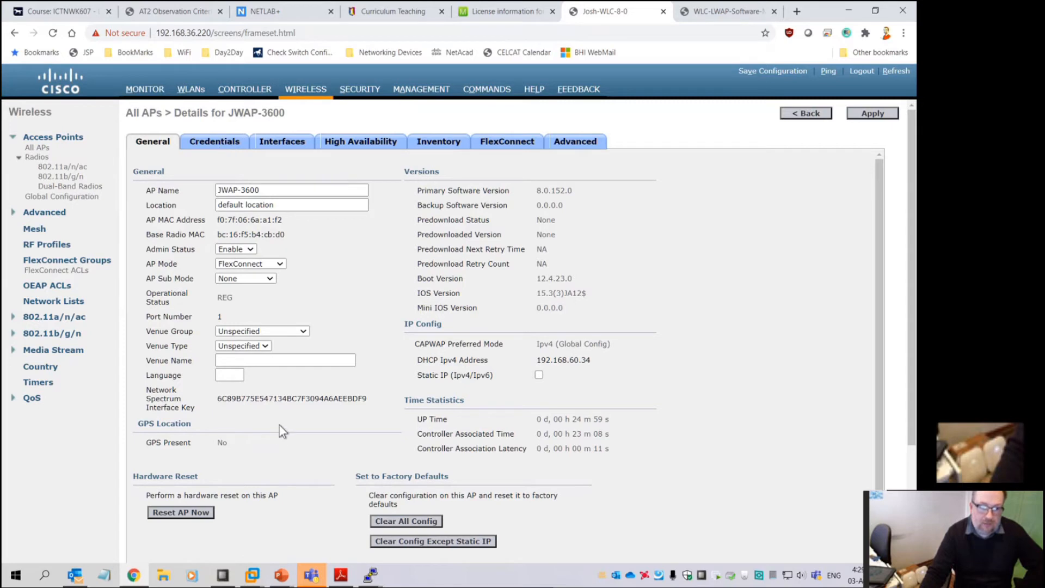
Scroll through JWAP-3600's General details and highlight the GPS Present value
scroll(280, 428, "down", 1)
scroll(295, 441, "up", 1)
left_click_drag(228, 442, 183, 443)
left_click(224, 443)
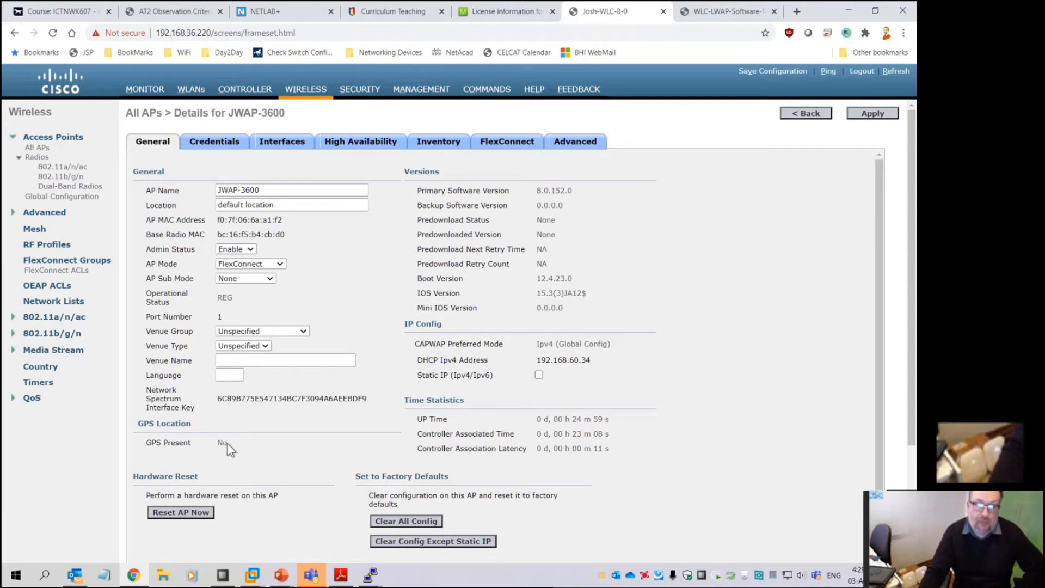
Check JWAP-3600's Credentials and Interfaces tabs, then return to the All APs list
left_click(228, 144)
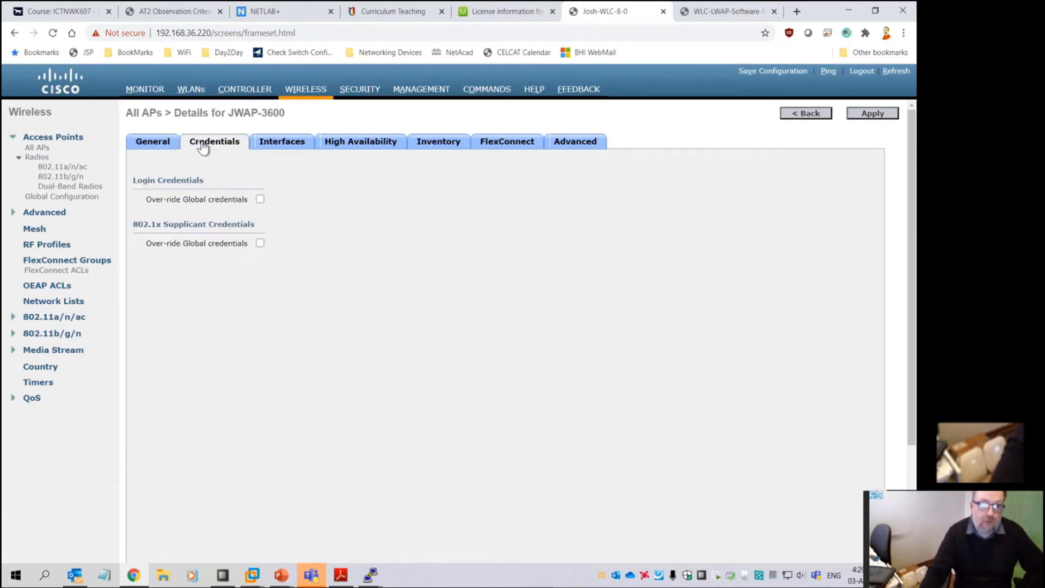
left_click(277, 144)
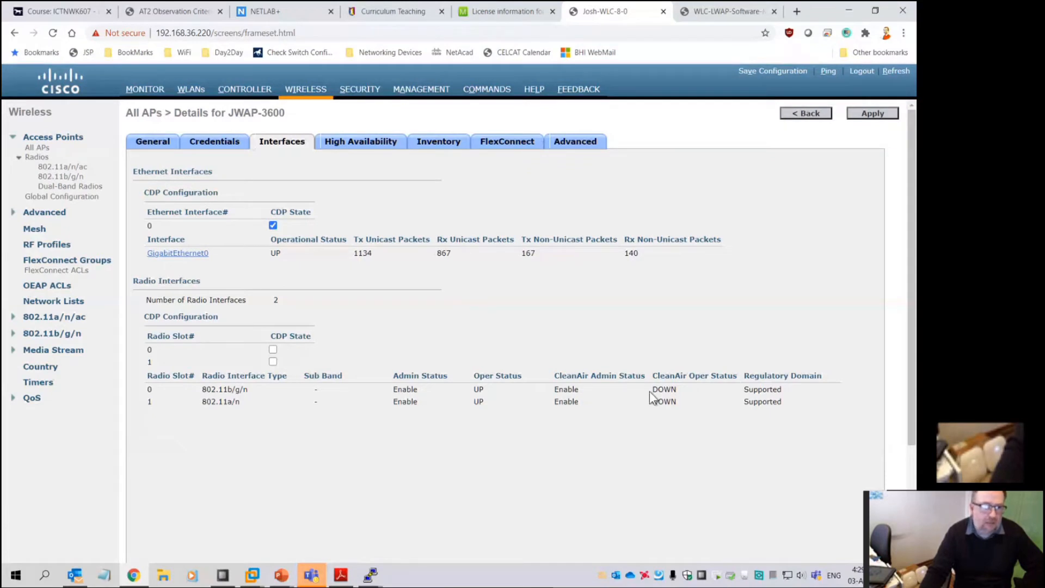
left_click(303, 90)
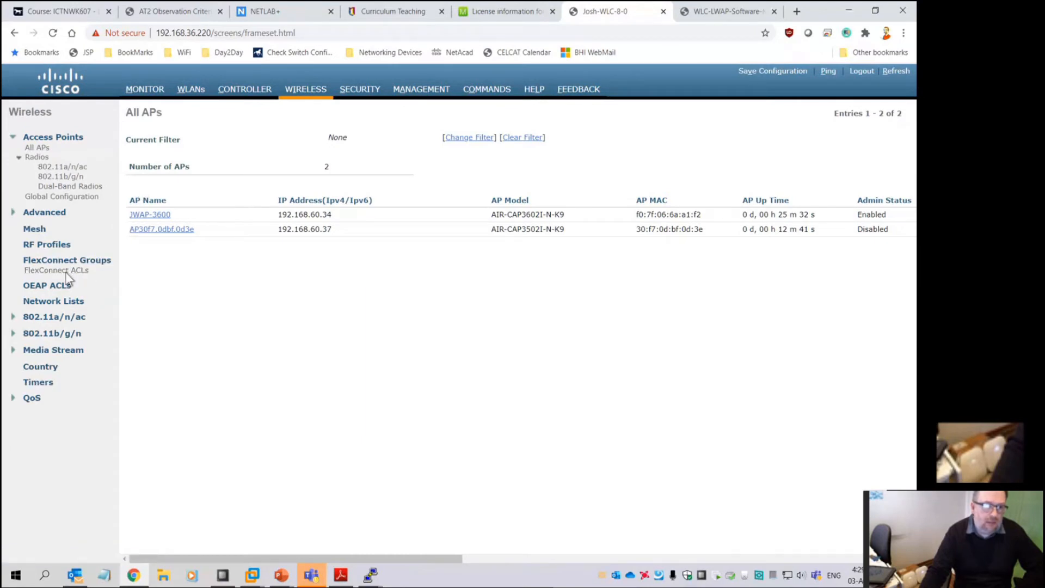
Set the global AP LED state to Disable in Global Configuration and apply it
left_click(62, 197)
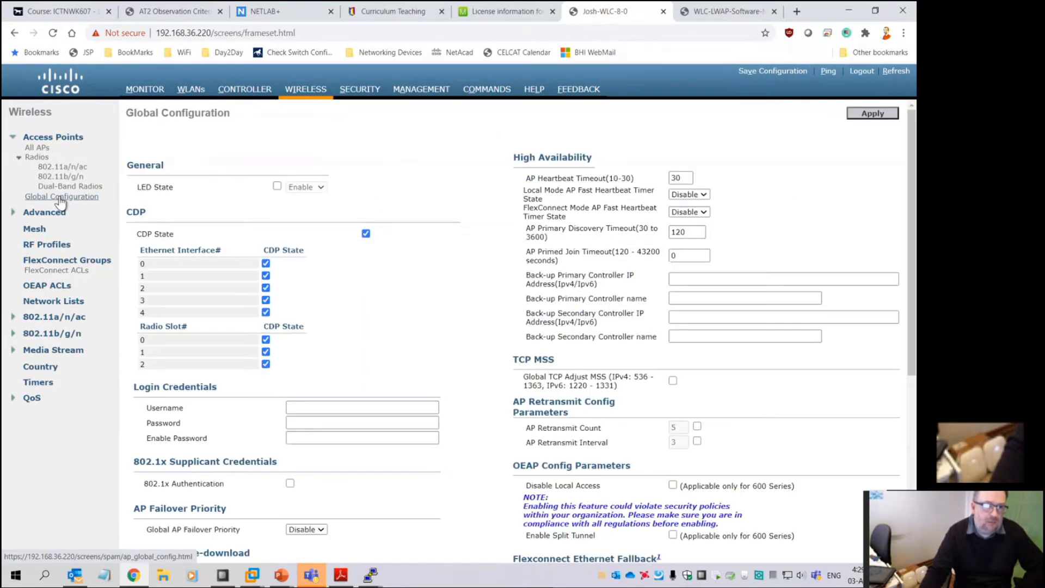
left_click(277, 186)
left_click(302, 188)
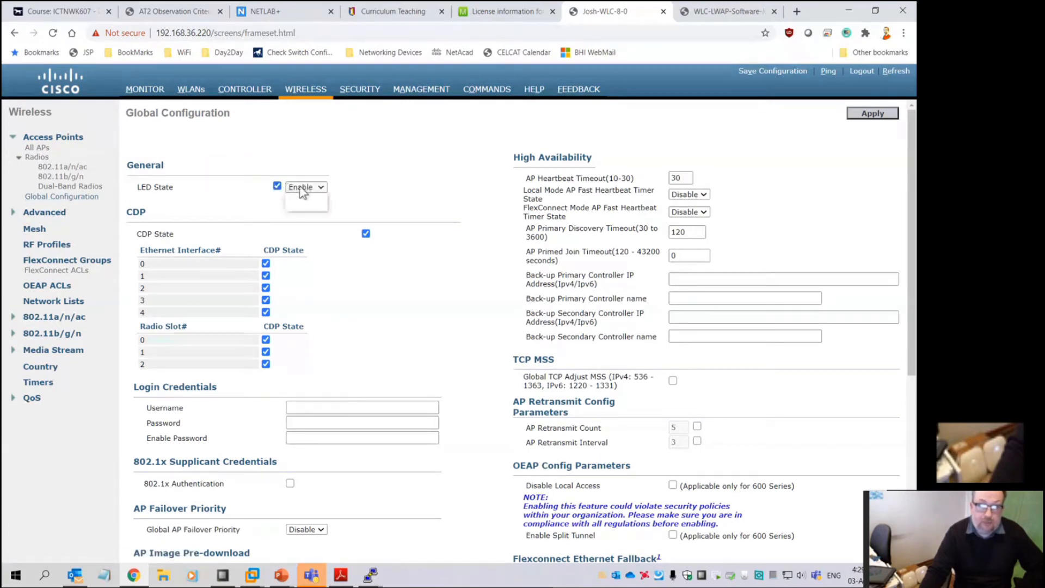
left_click(306, 197)
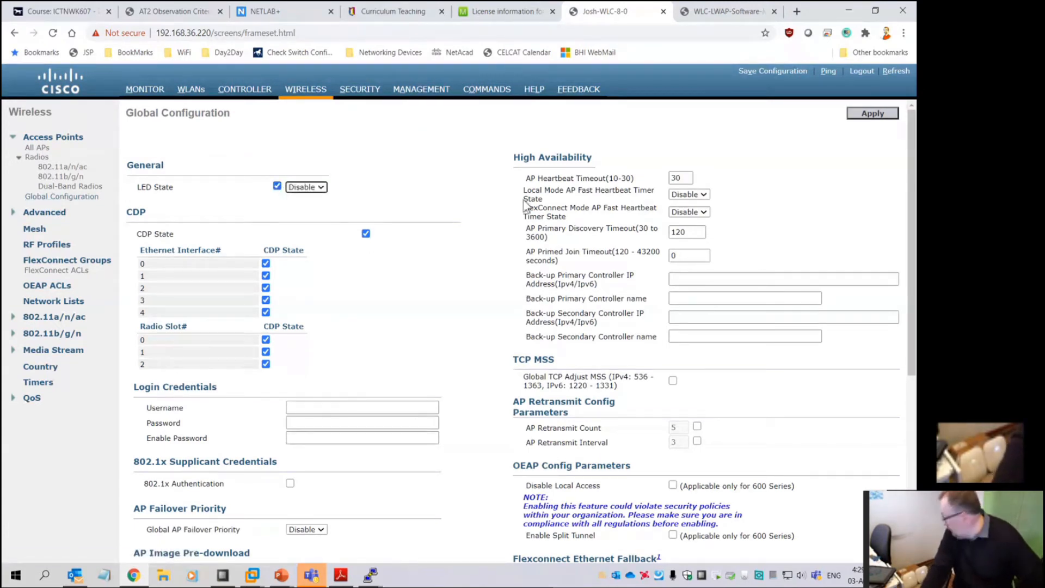
left_click(871, 112)
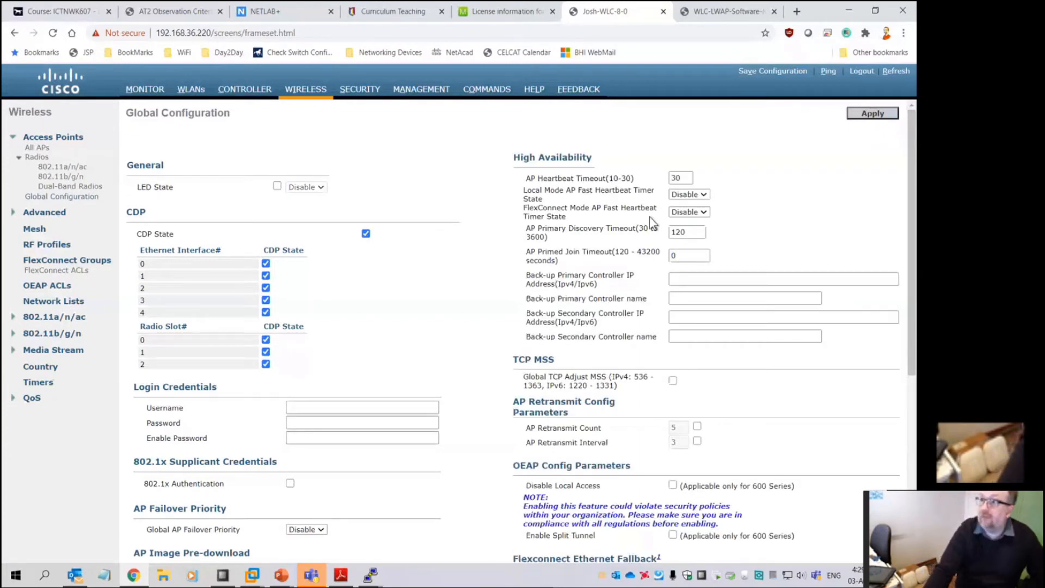
Set the global LED state back to Enable and apply it
left_click(277, 186)
left_click(319, 187)
left_click(301, 205)
left_click(873, 112)
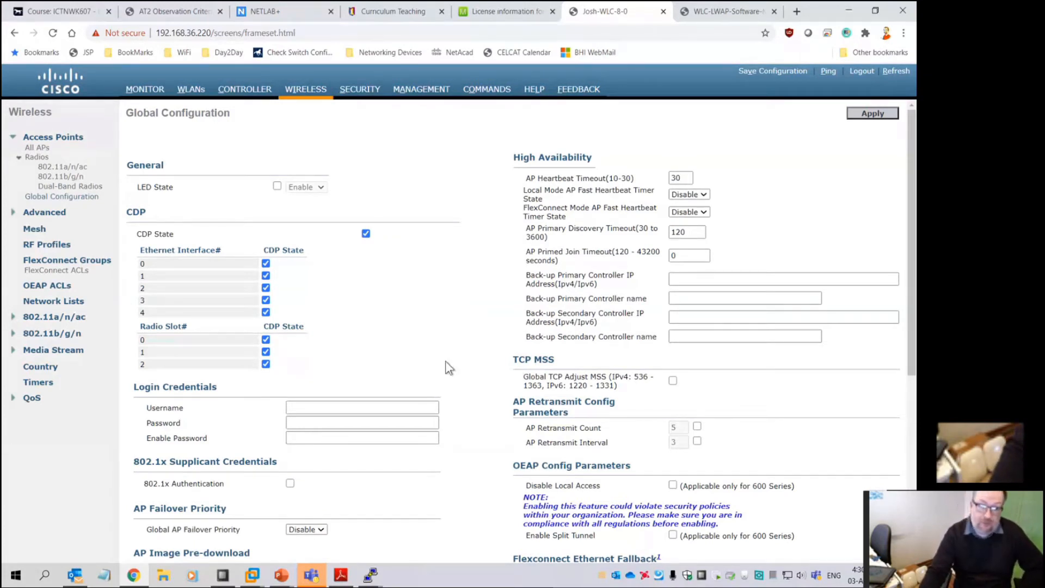
Expand the Advanced wireless group and return to the All APs list showing both access points
scroll(440, 371, "down", 3)
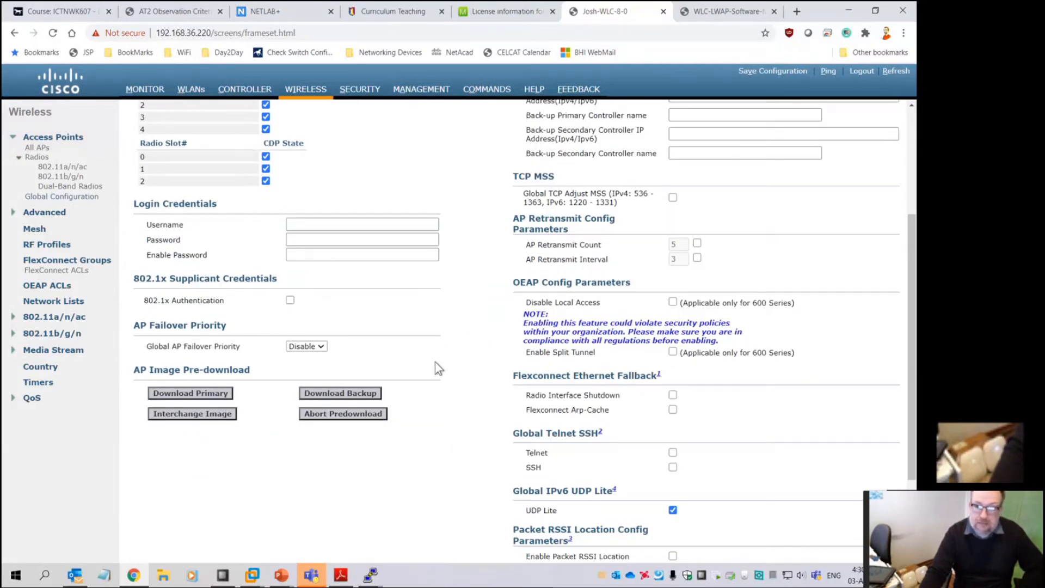
scroll(434, 362, "up", 3)
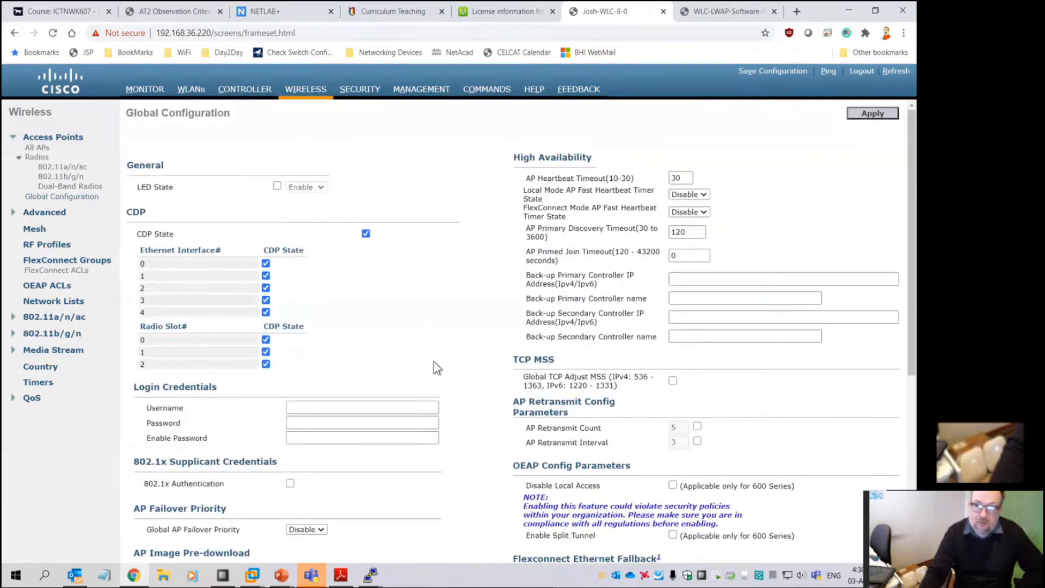
scroll(433, 361, "down", 4)
scroll(433, 361, "down", 1)
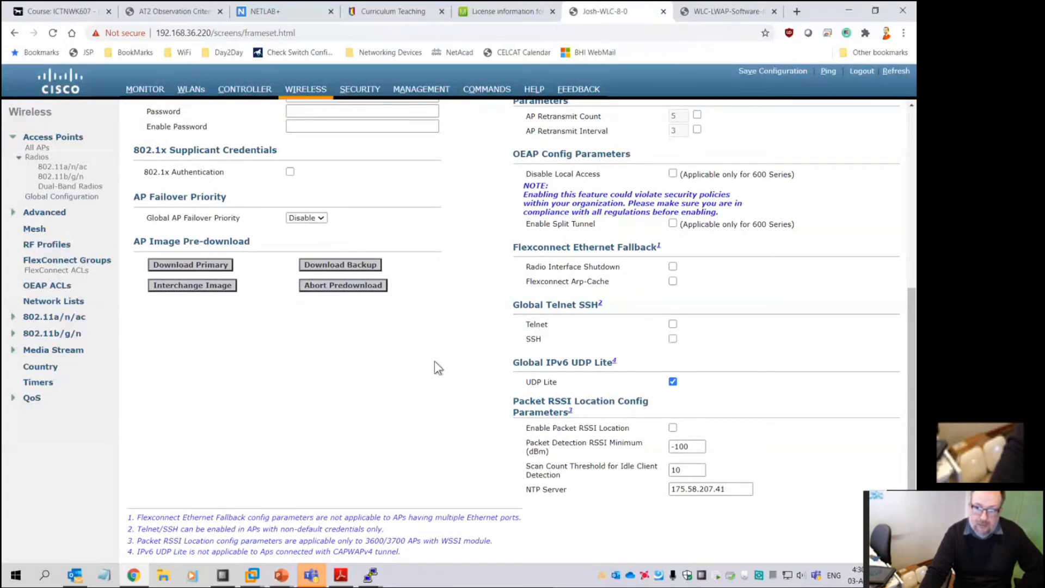
scroll(432, 363, "up", 5)
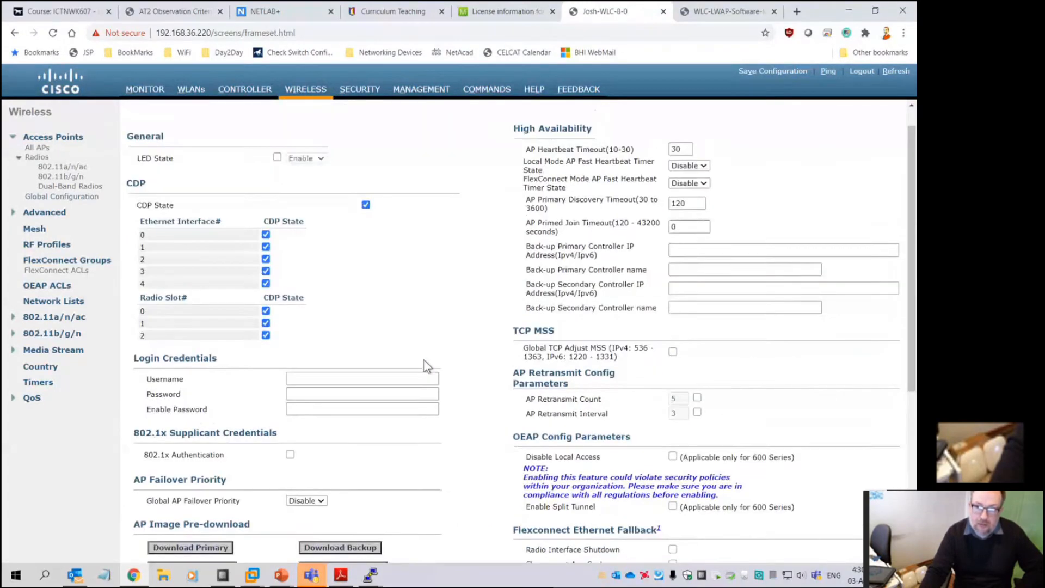
scroll(423, 362, "up", 1)
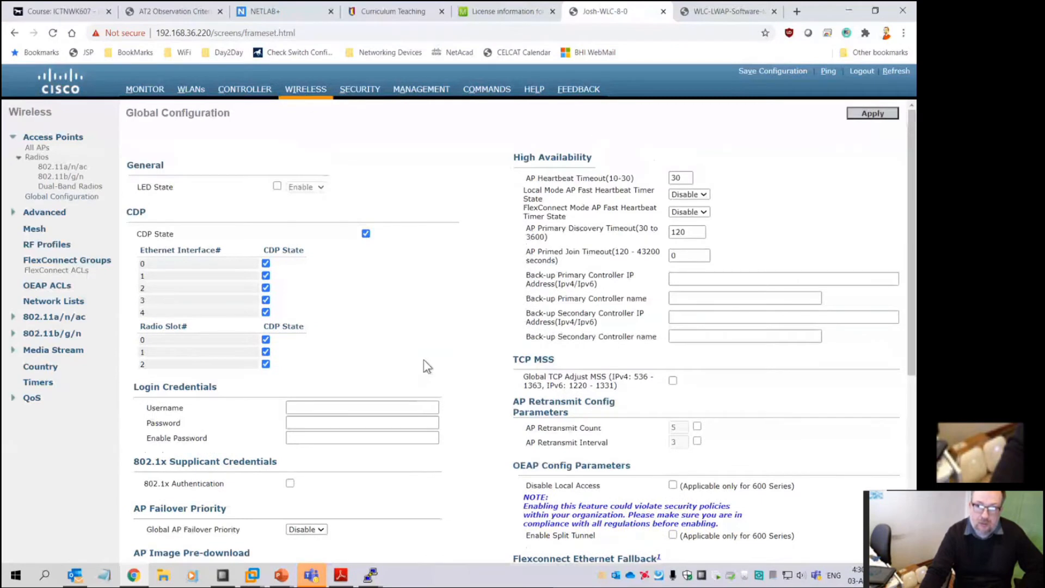
left_click(53, 216)
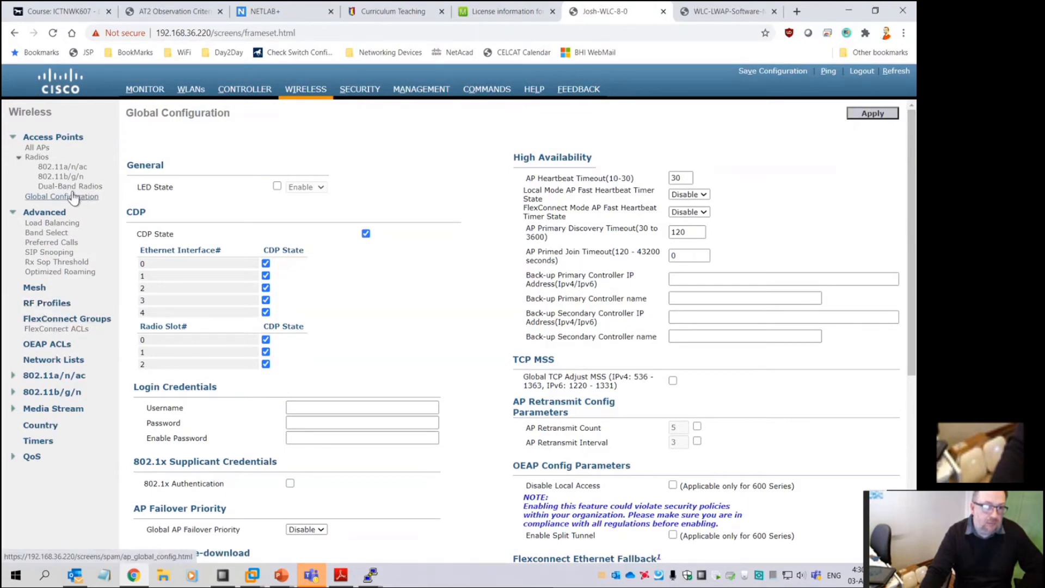
left_click(39, 149)
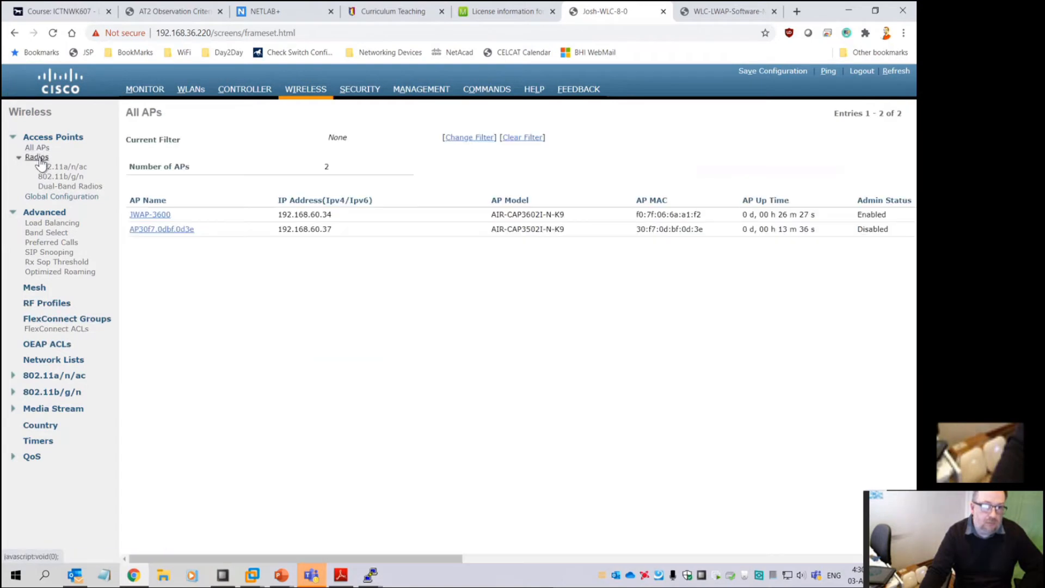
In the 802.11b/g/n radios list, inspect JWAP-3600's channel 1 and leave it unchanged
left_click_drag(224, 556, 2, 557)
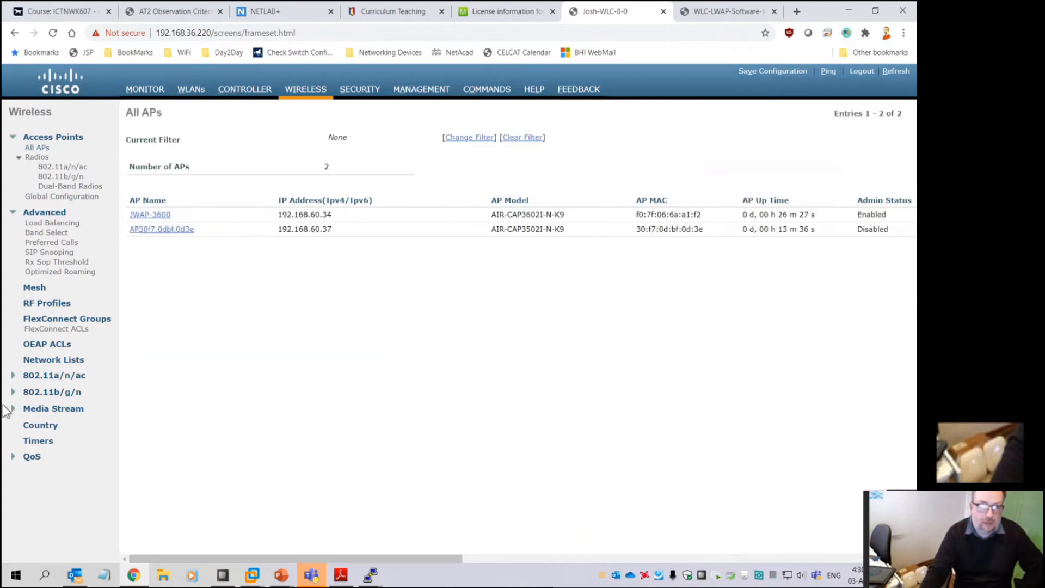
left_click(79, 187)
left_click(71, 178)
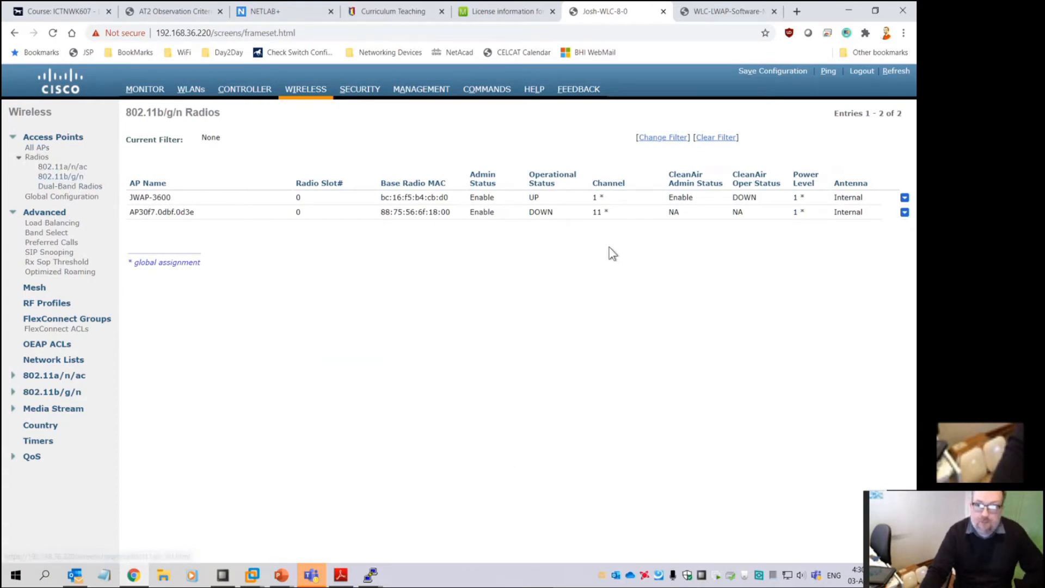
left_click(601, 195)
double_click(601, 196)
double_click(594, 197)
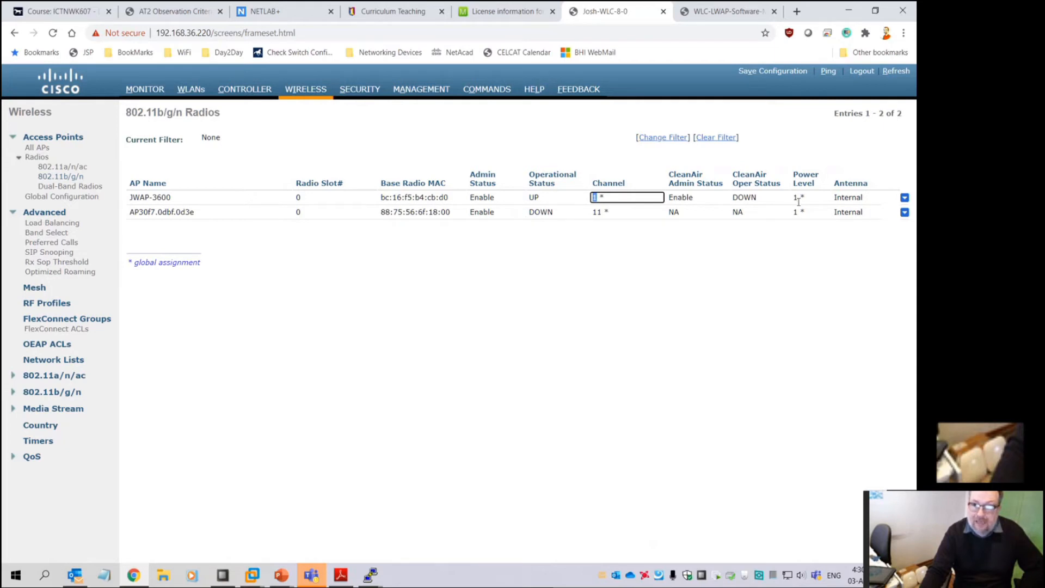
left_click(749, 406)
Open JWAP-3600's 802.11b/g/n Configure page: channel 1, 20 MHz, Tx power 1
mouse_move(905, 198)
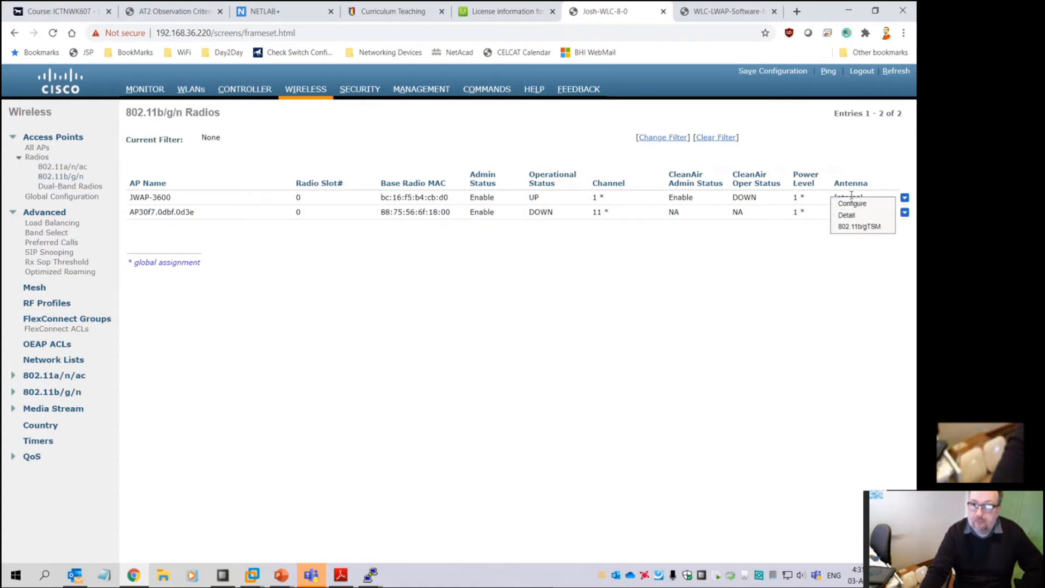
left_click(851, 203)
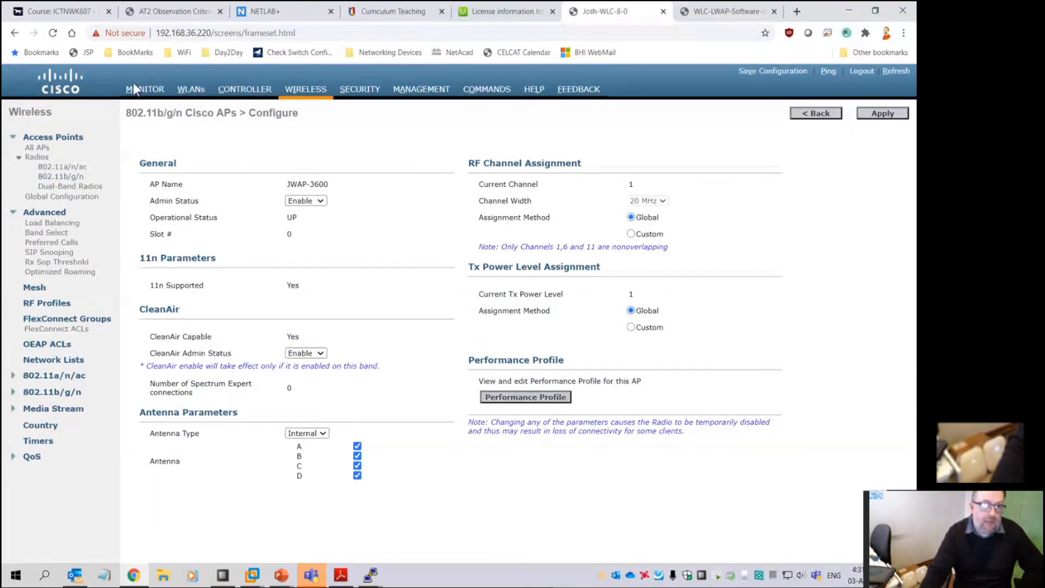
left_click(149, 90)
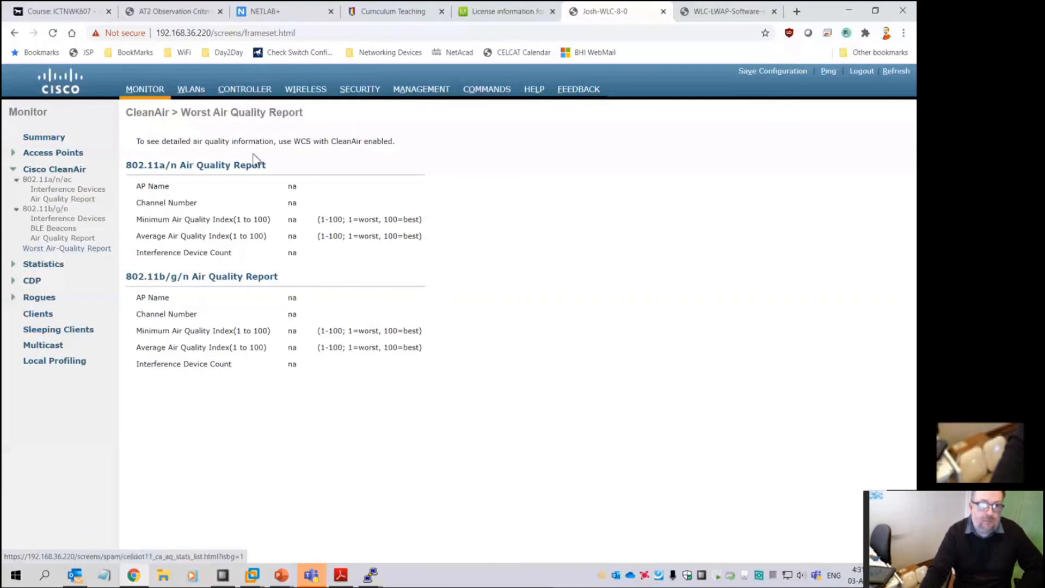
Open JWAP-3600 from All APs and view its Advanced tab (LED State Enable, country Australia)
left_click(305, 89)
left_click(154, 215)
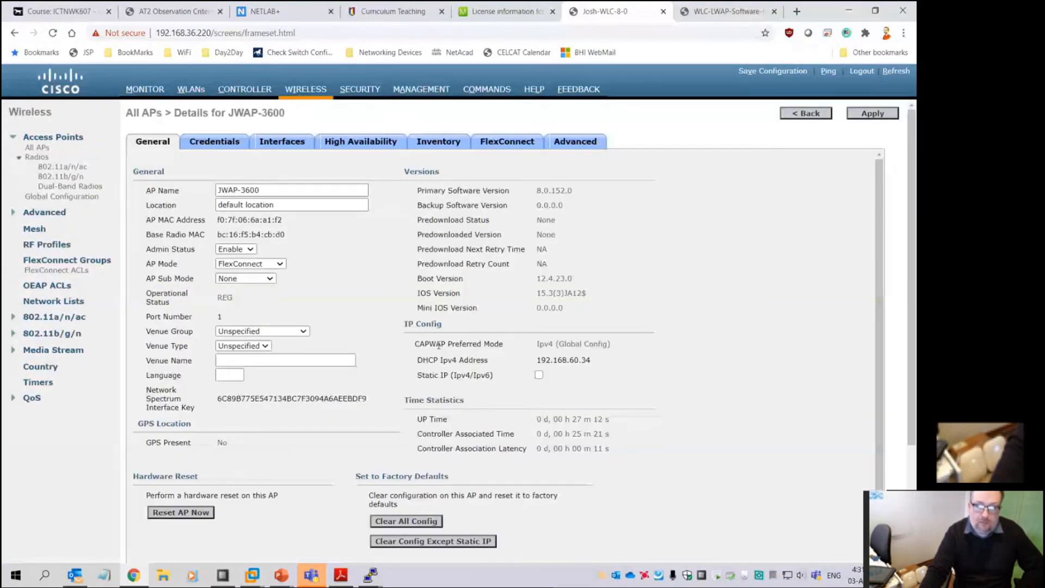
left_click(568, 142)
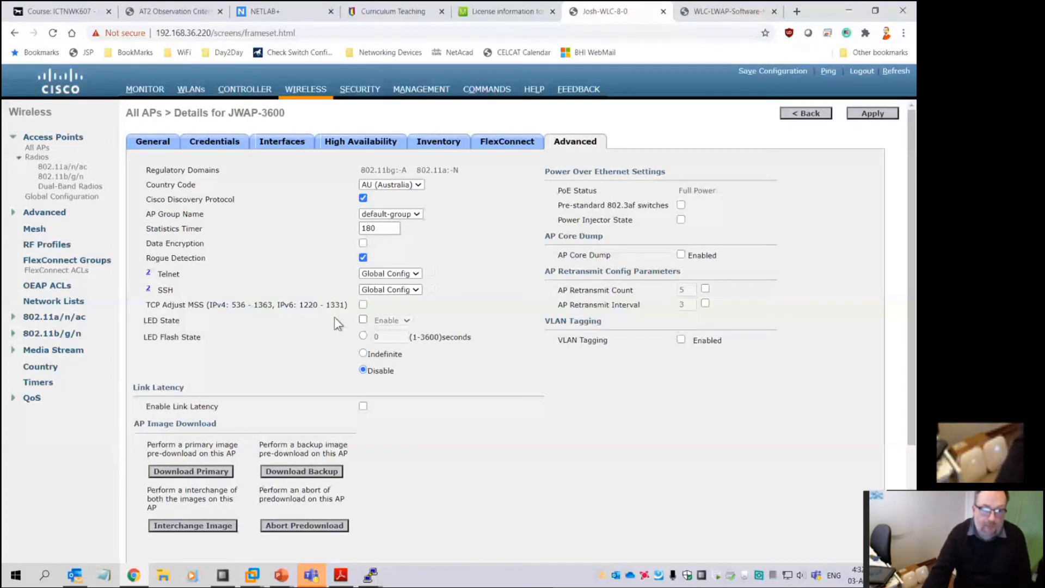
Keep JWAP-3600's LED state at Enable and apply it
left_click(363, 321)
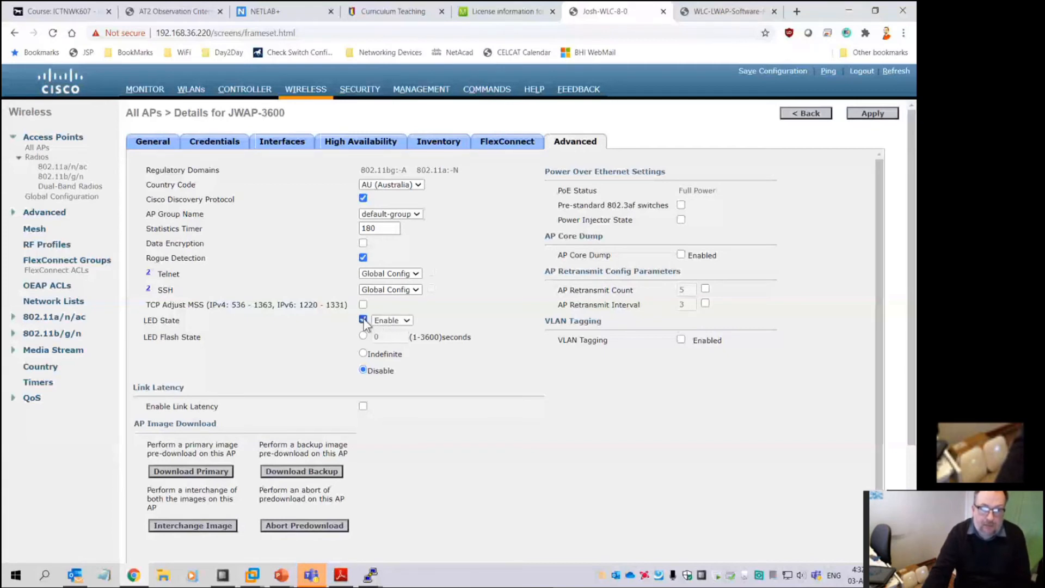
left_click(403, 322)
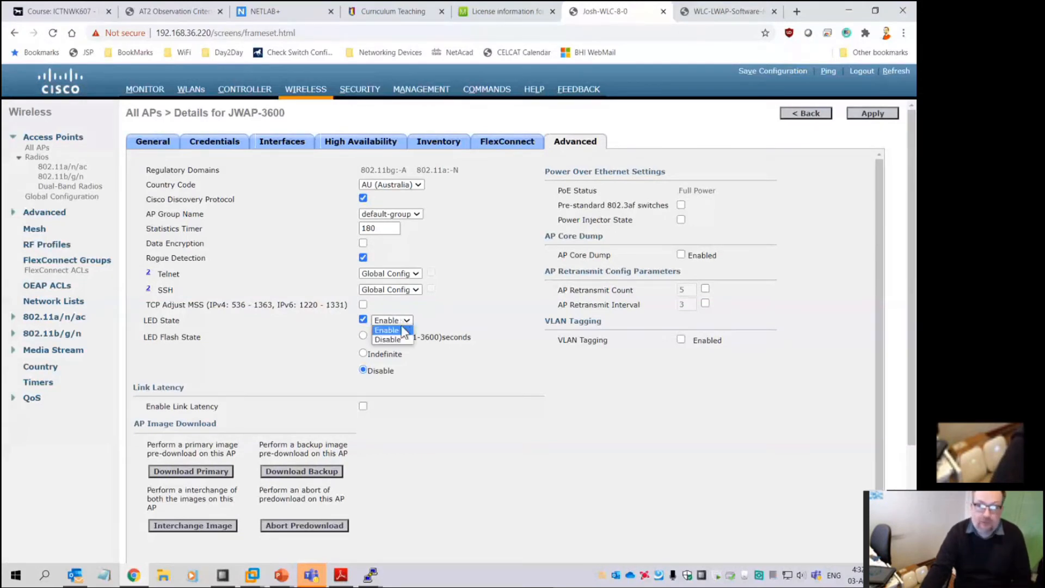
left_click(398, 331)
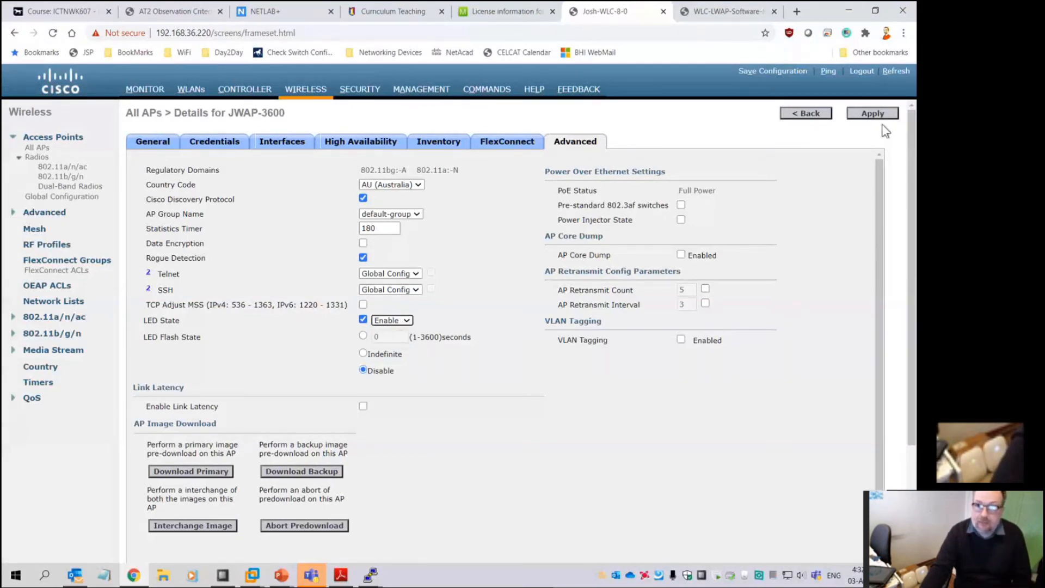
left_click(874, 115)
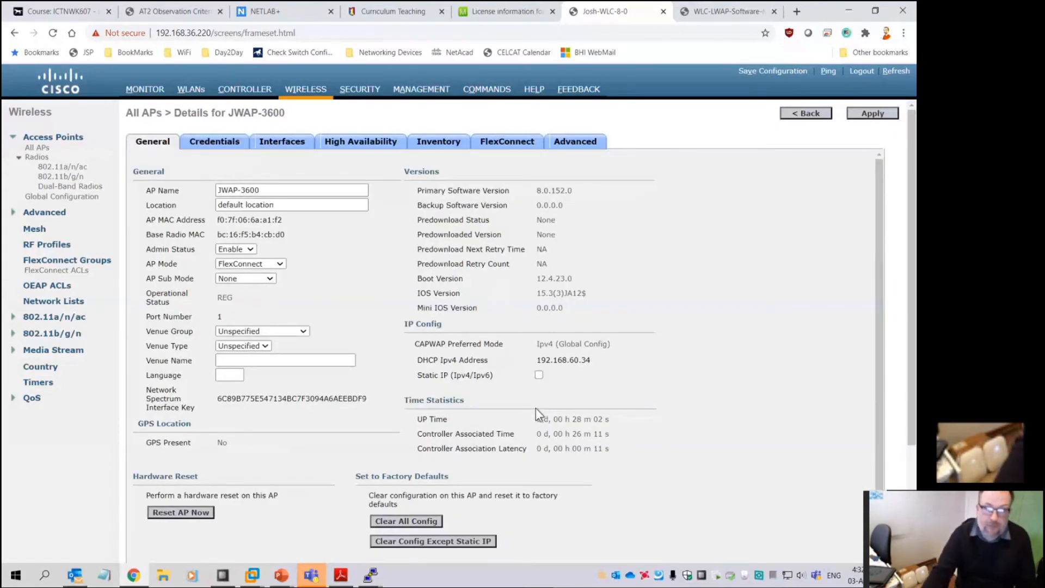
Replace JWAP-3600's LED flash duration with a new seconds value and apply it
left_click(585, 142)
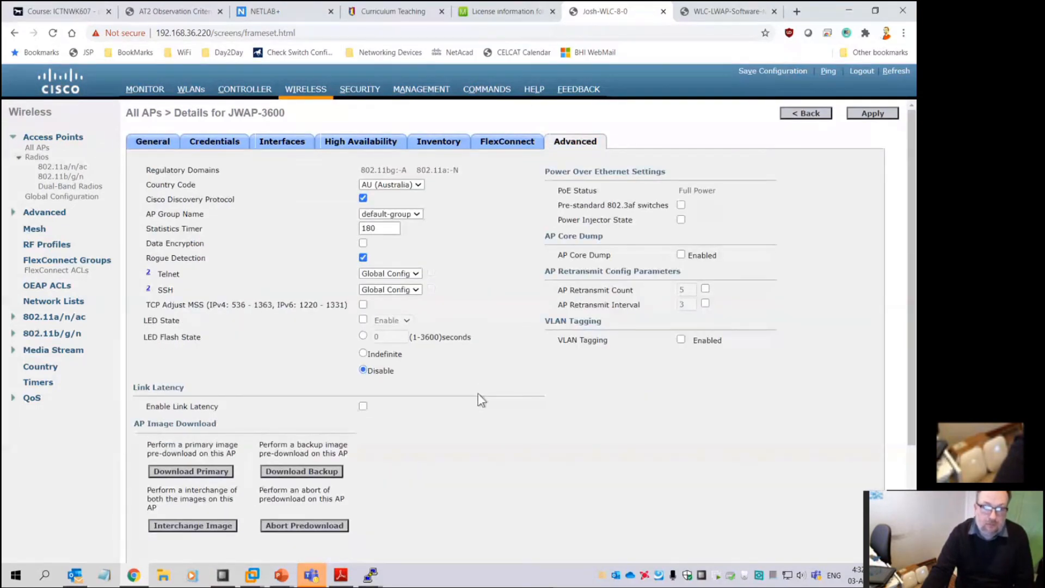
left_click(362, 319)
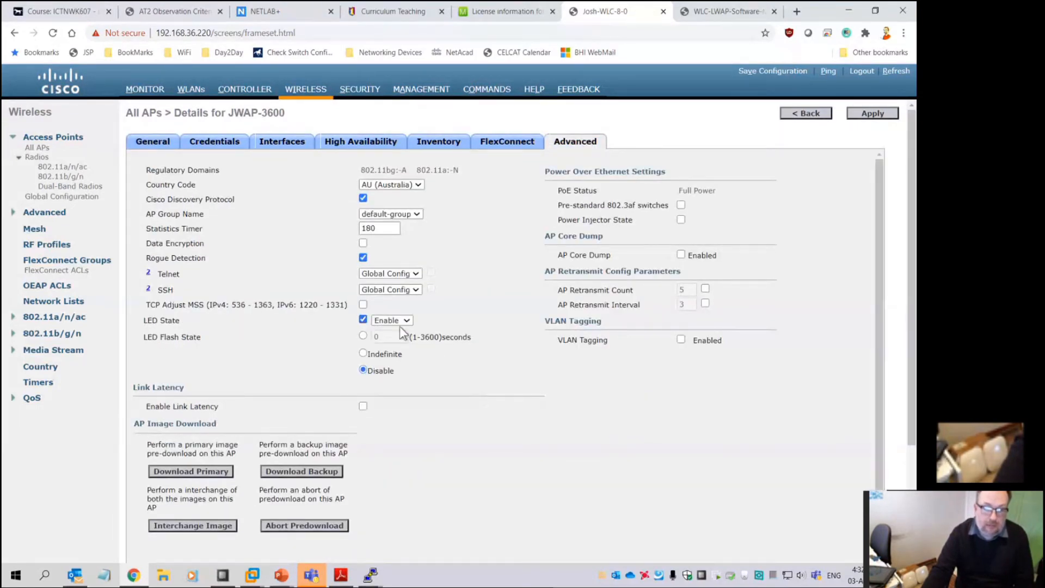
left_click(363, 319)
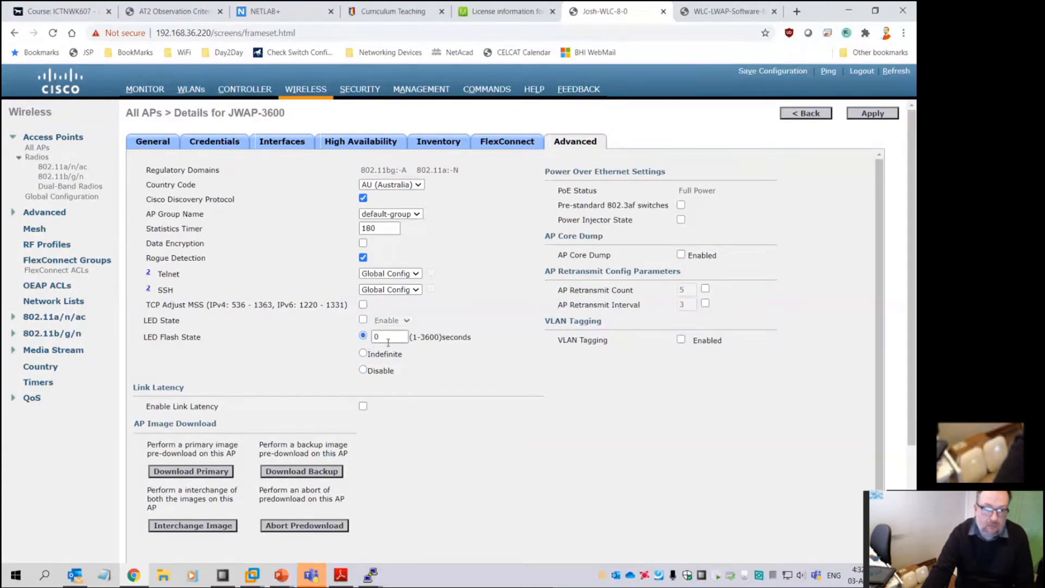
double_click(387, 338)
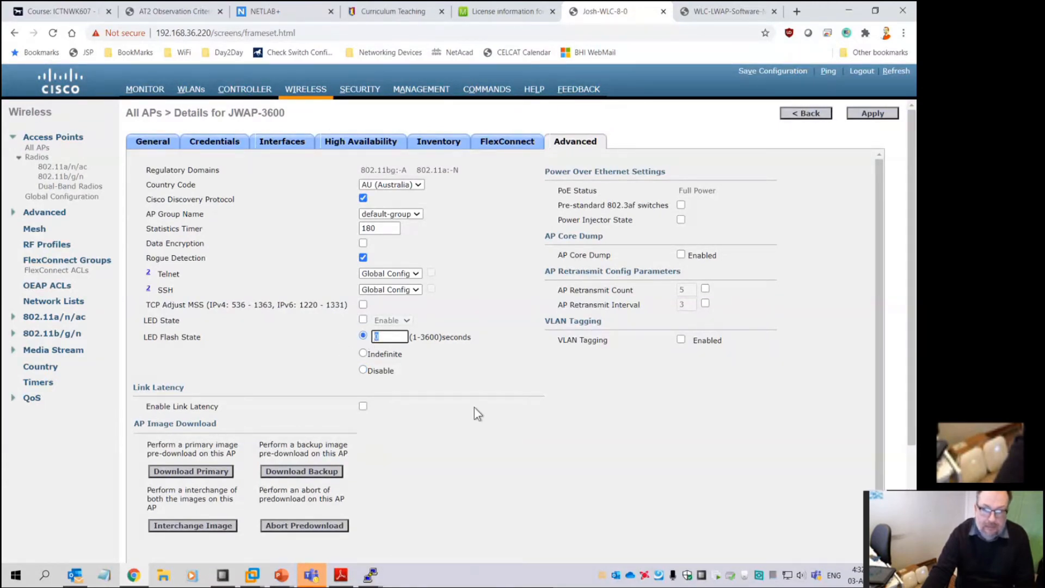
type("30")
key("BackSpace")
key("BackSpace")
type("12")
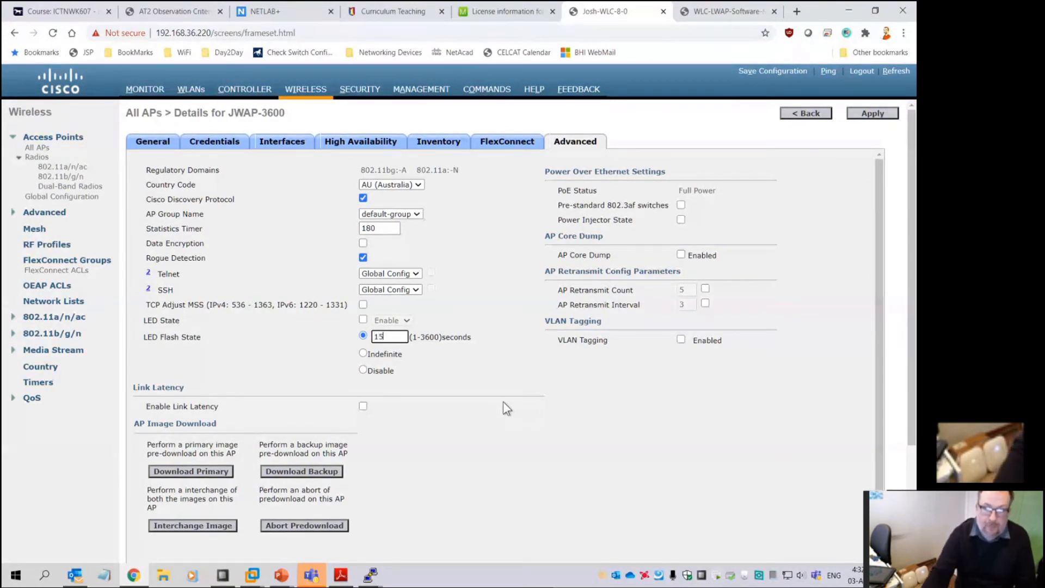
left_click(867, 114)
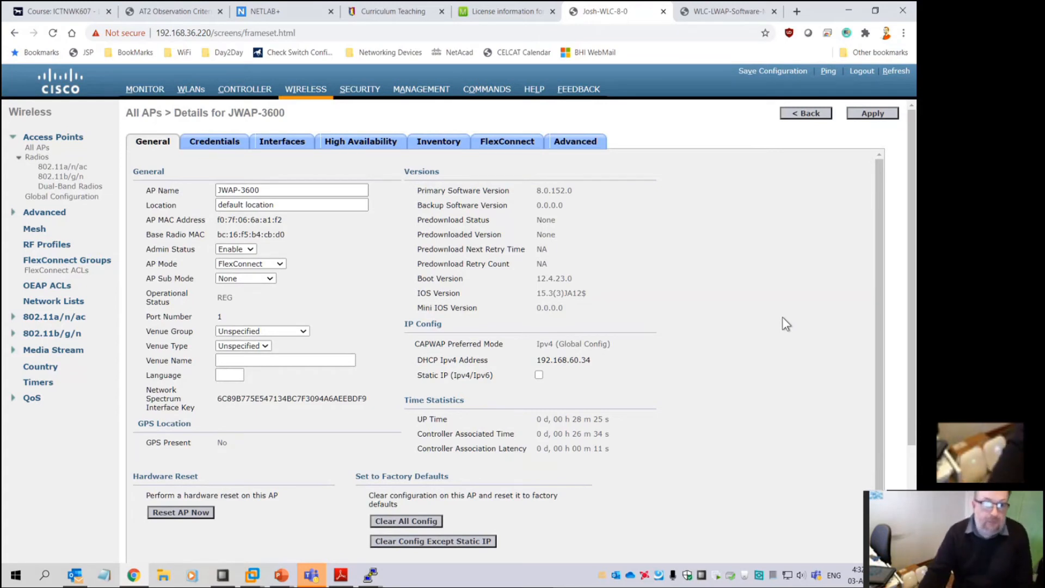
Review JWAP-3600's Advanced tab, keeping country code AU (Australia)
left_click(578, 142)
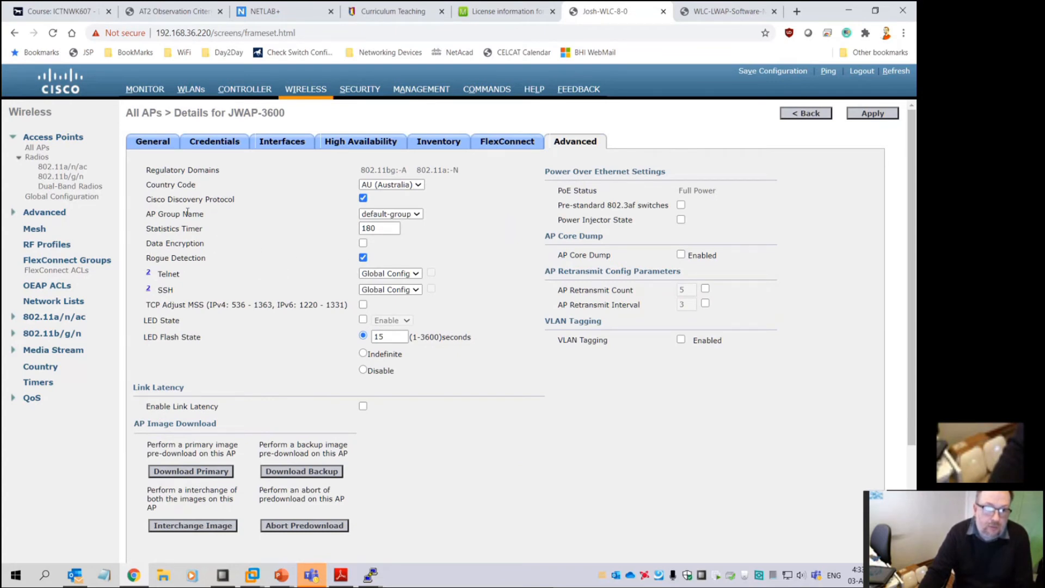
left_click(384, 185)
left_click(379, 193)
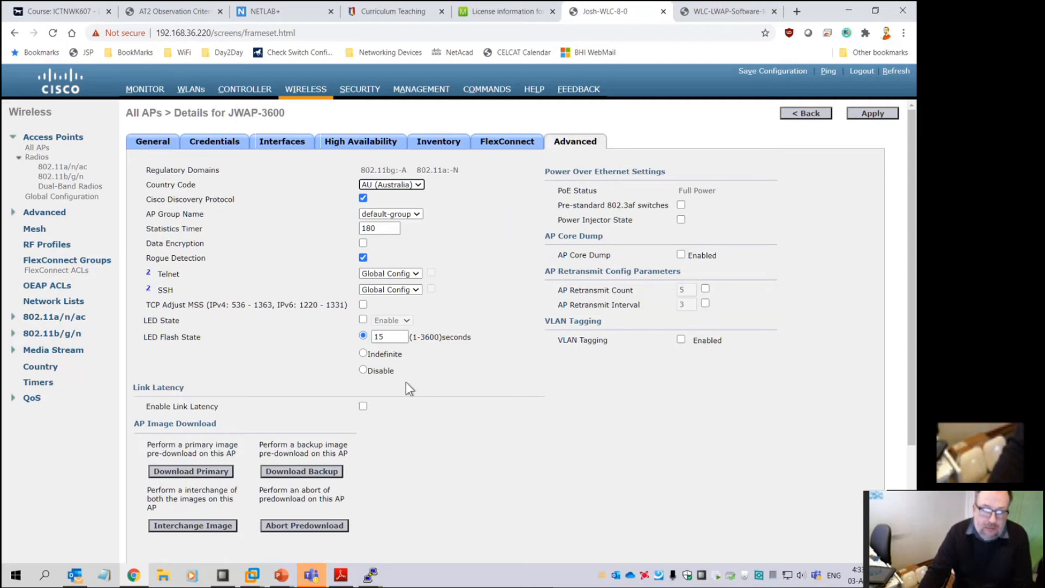
Return to the All APs list and open AP30f7.0dbf.0d3e's General details
left_click(174, 141)
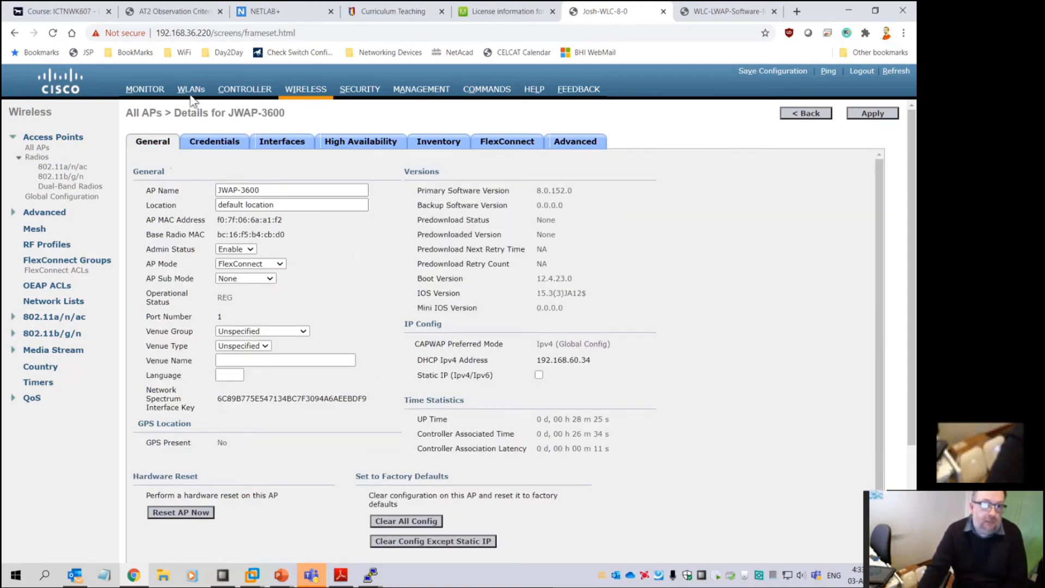
left_click(321, 94)
left_click(157, 230)
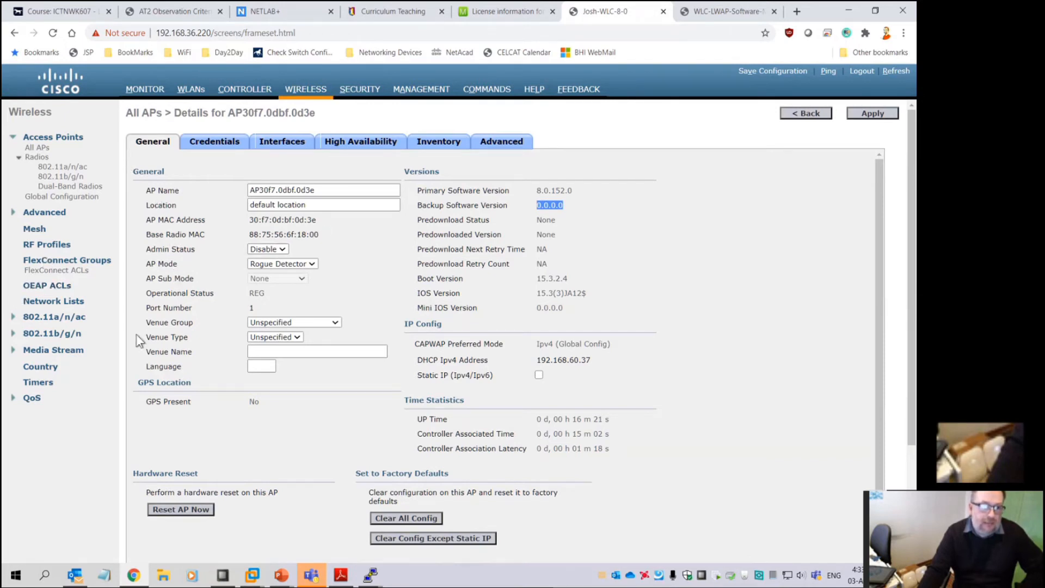
Turn on CleanAir for both the 802.11a/n/ac and 802.11b/g/n radios
left_click(64, 317)
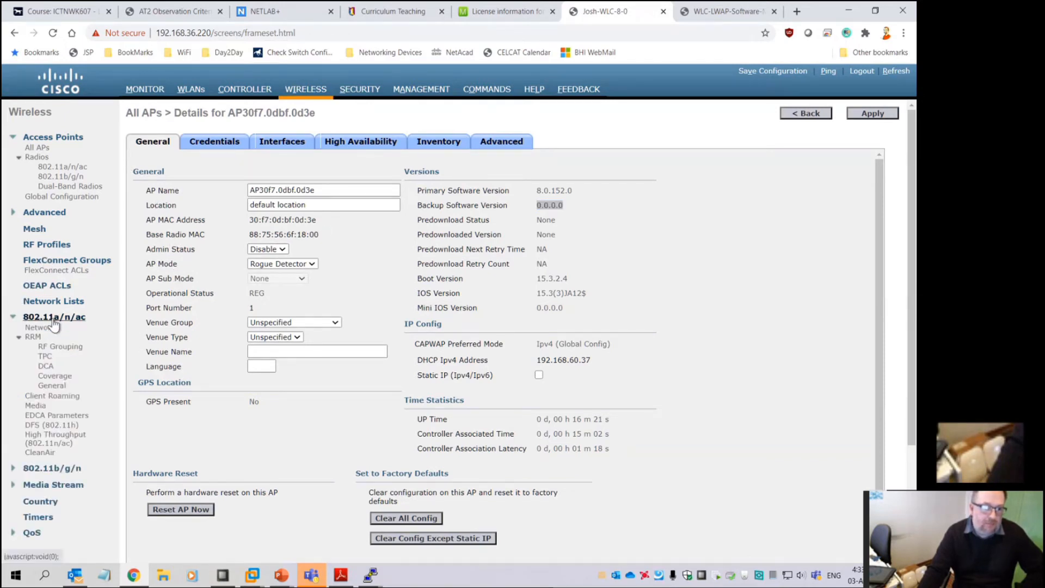
left_click(39, 452)
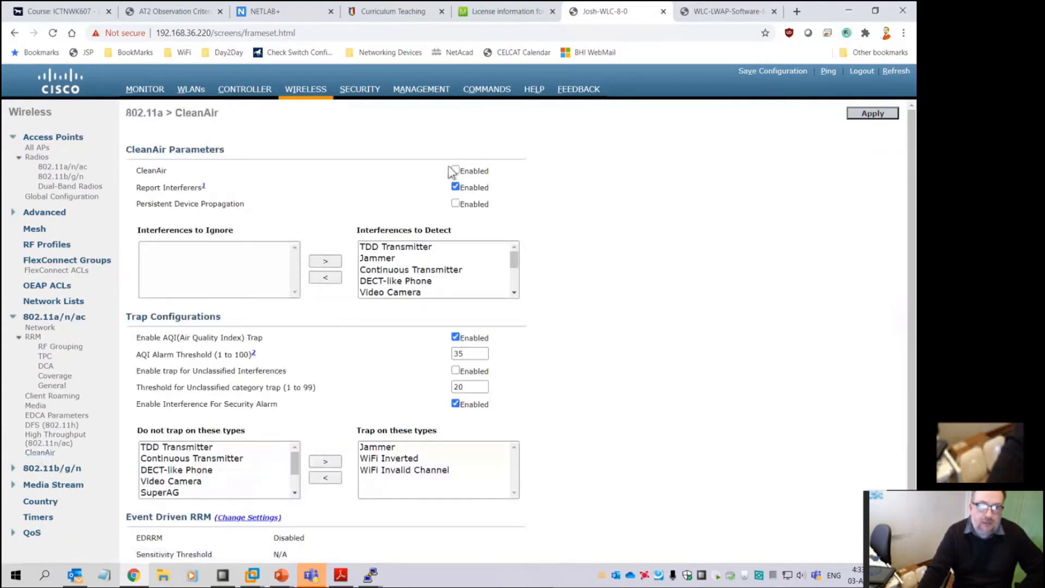
left_click(876, 115)
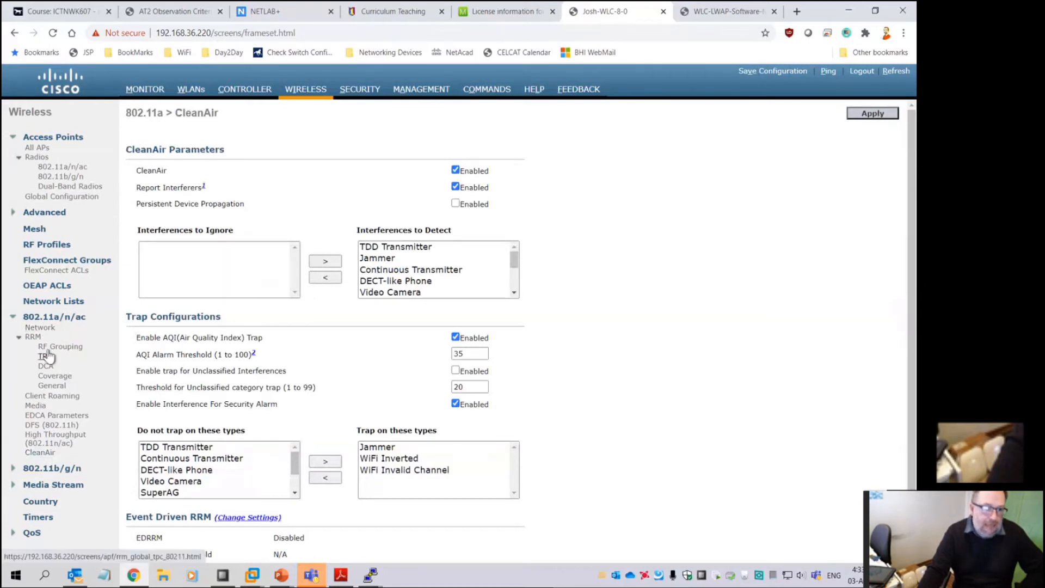
left_click(52, 468)
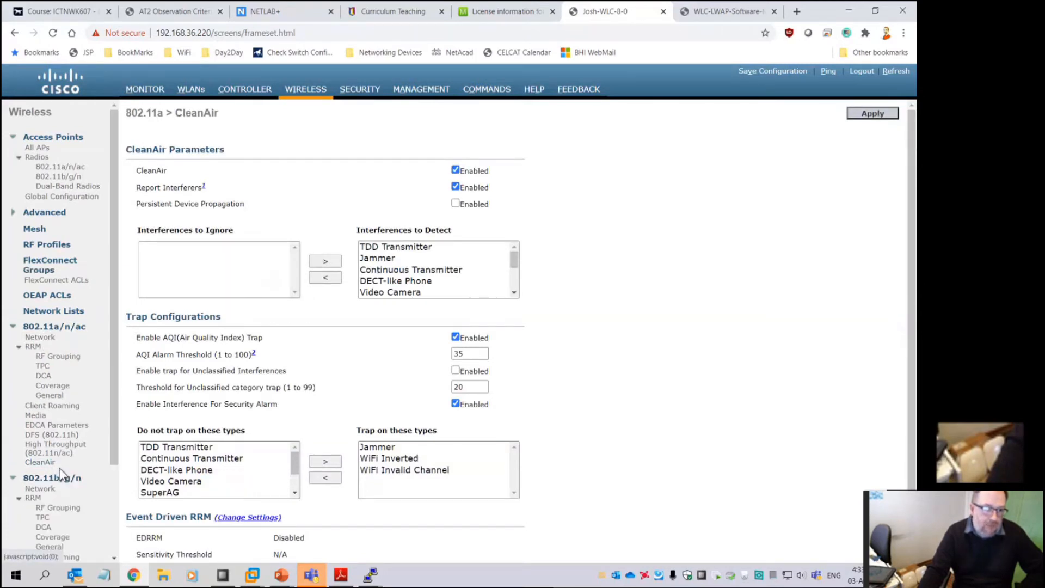
scroll(52, 468, "down", 2)
left_click(45, 490)
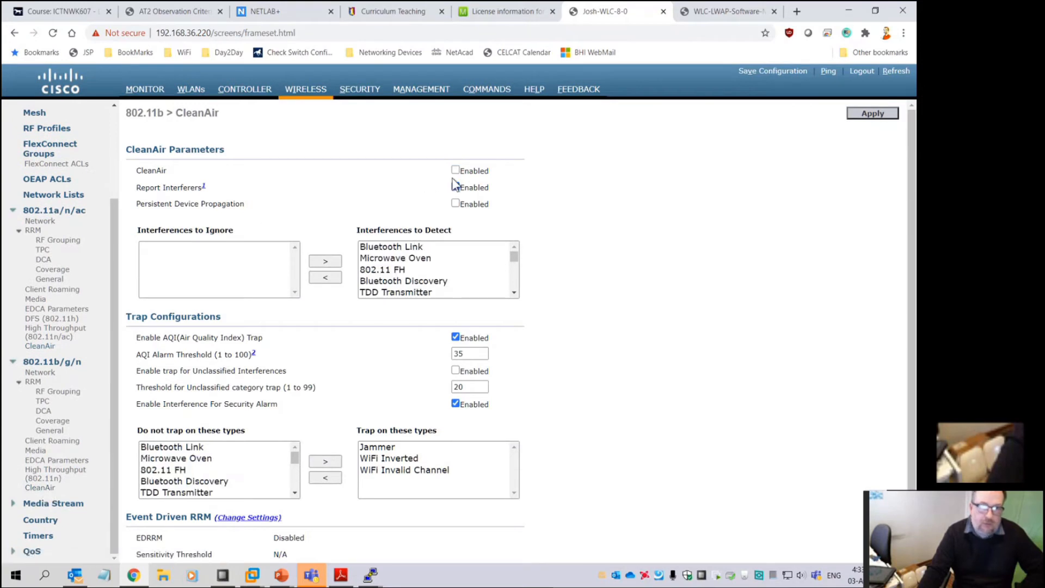
left_click(871, 114)
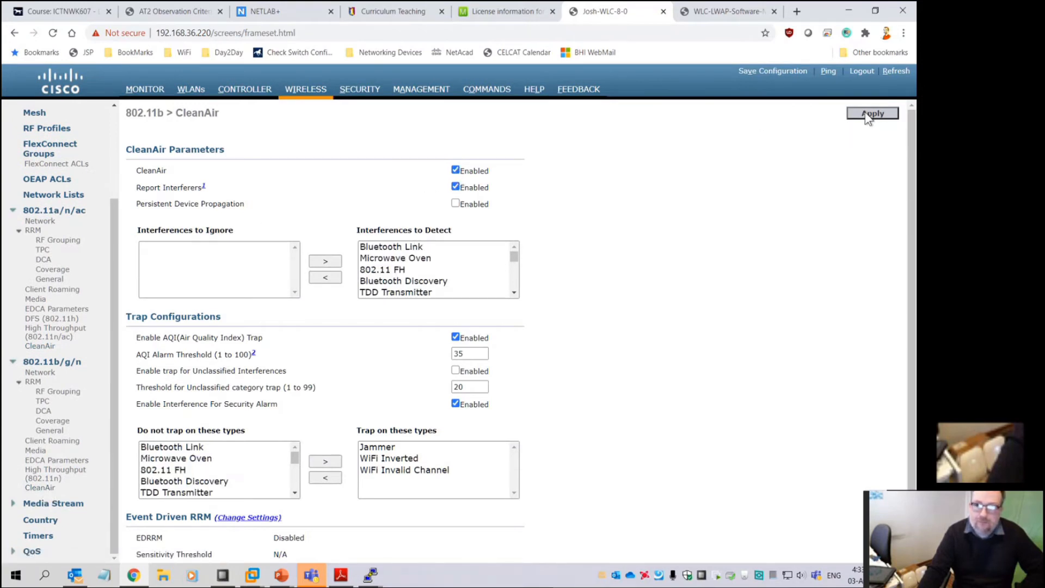
Save the controller configuration to flash and dismiss the success message
left_click(775, 71)
left_click(521, 115)
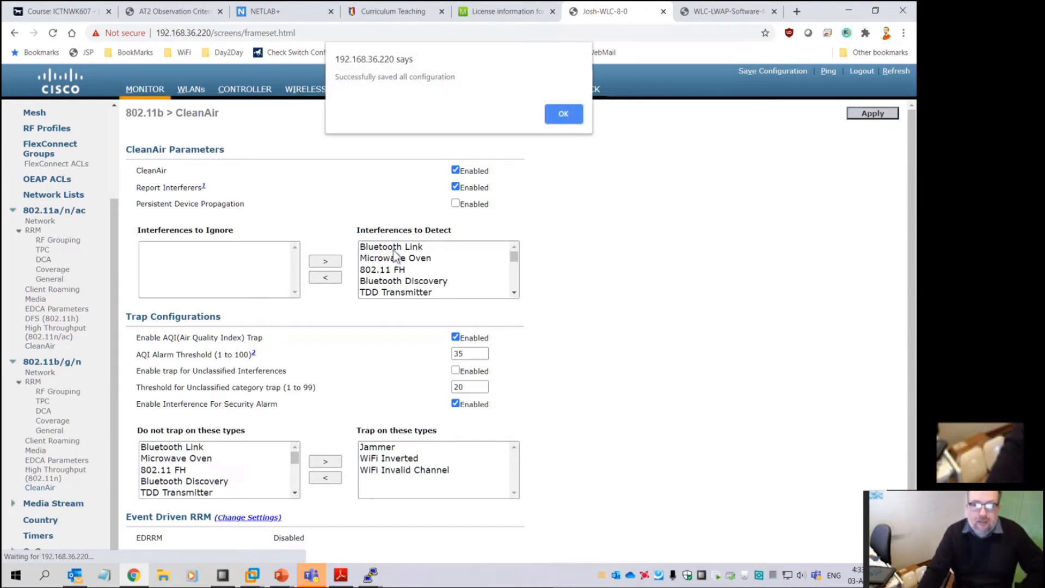
left_click(569, 112)
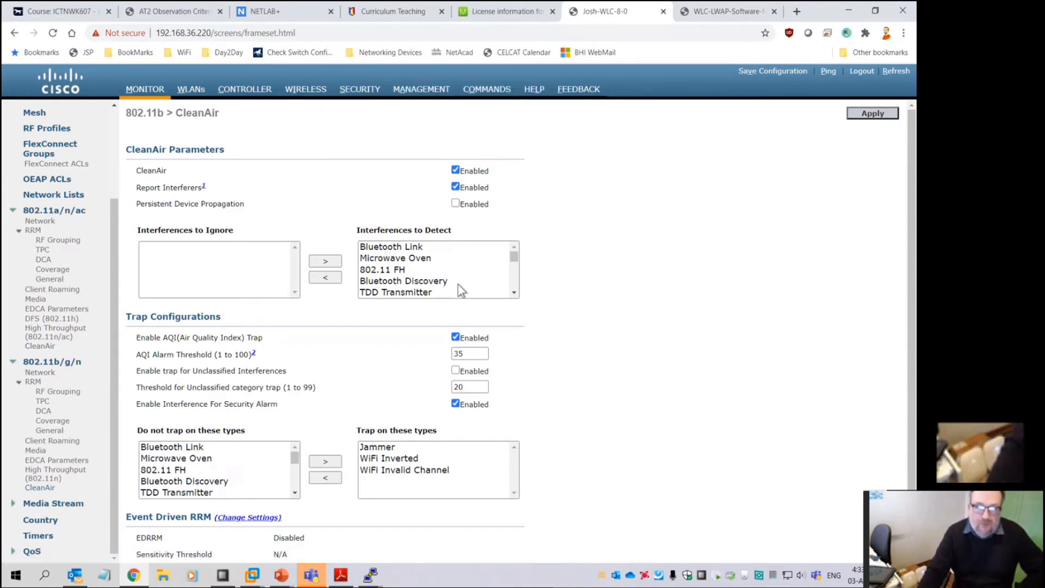
left_click_drag(515, 258, 517, 293)
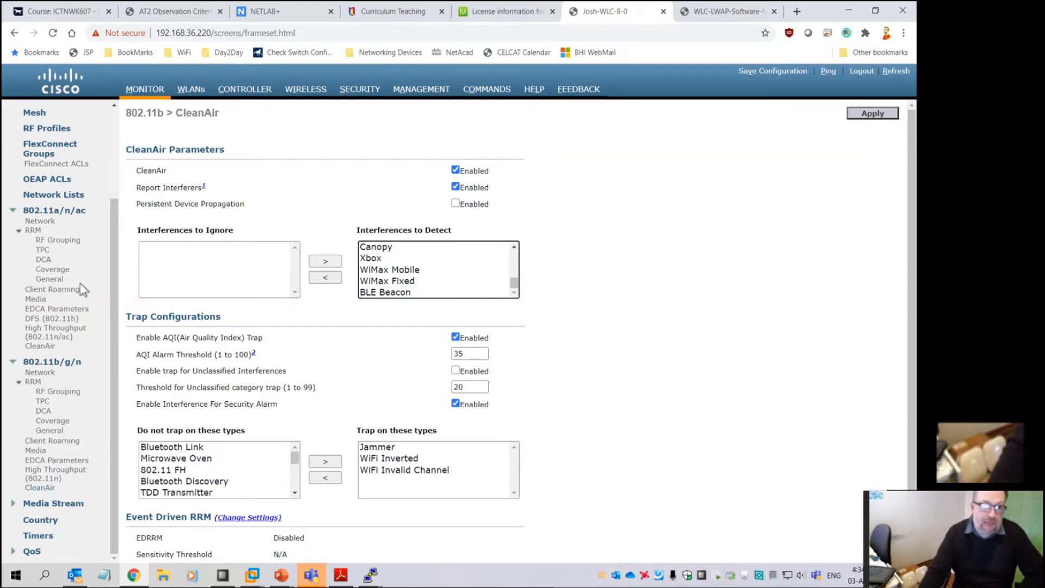
left_click_drag(114, 286, 106, 161)
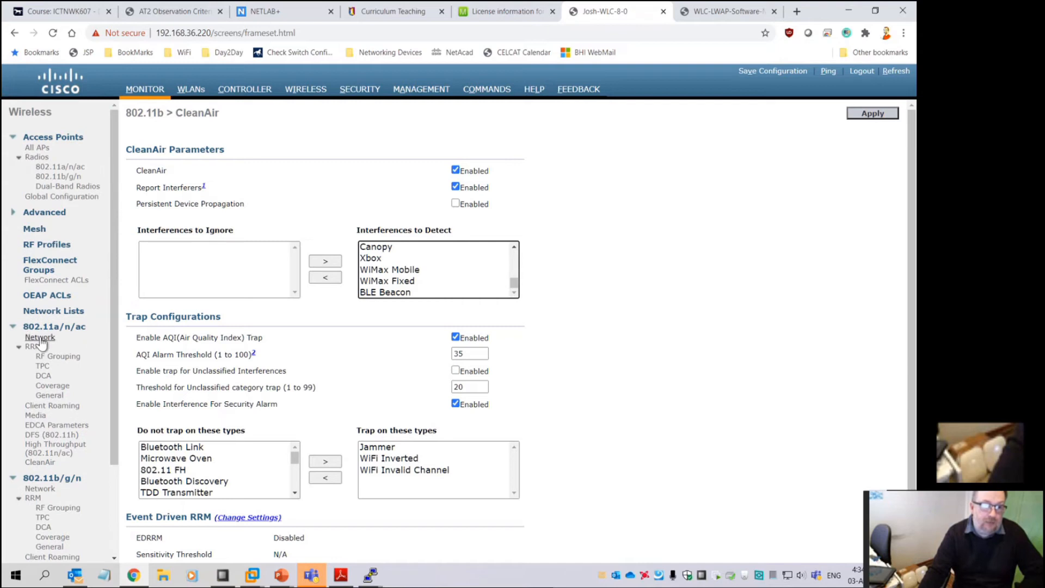
Check 802.11b TPC (TPCv1, every 600 seconds, -70 dBm threshold), then move on to DCA
left_click(14, 326)
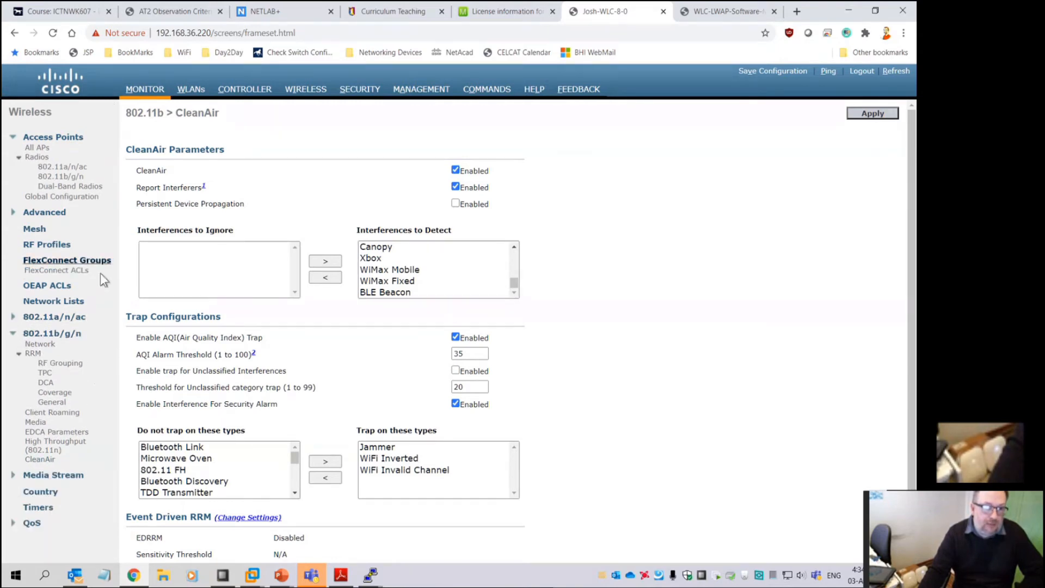
left_click(45, 375)
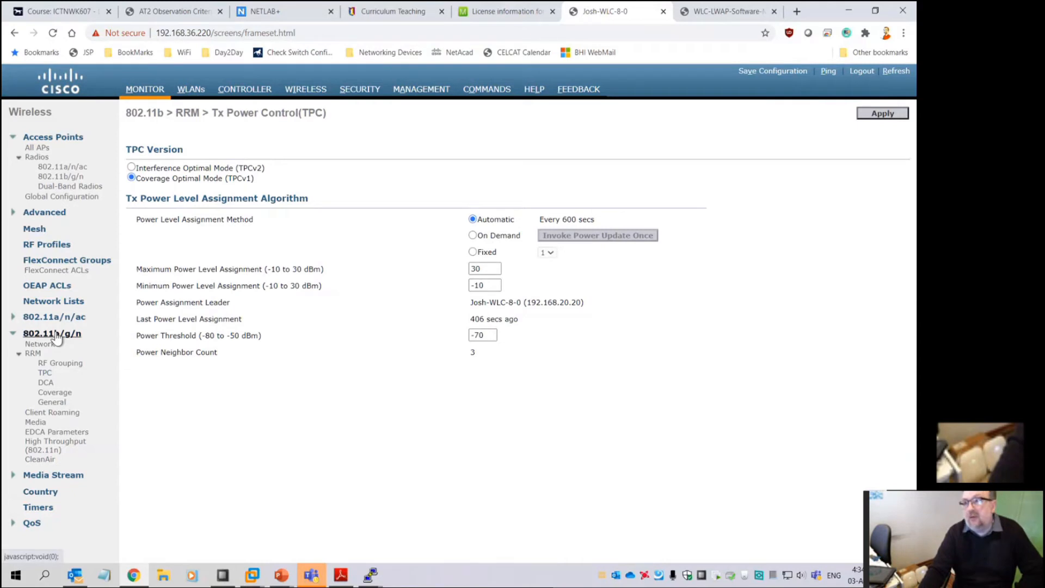
left_click(51, 381)
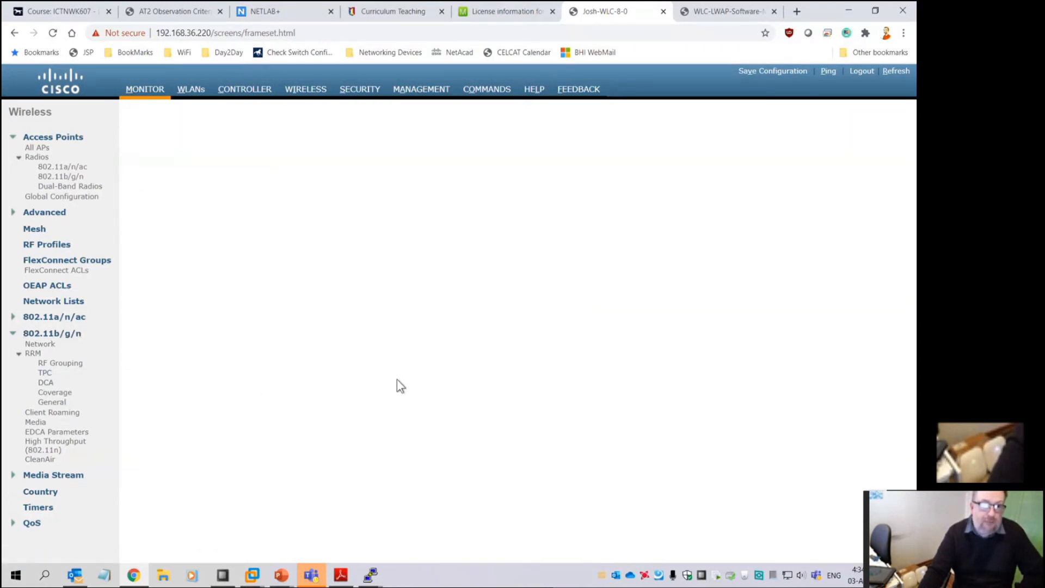
left_click(45, 382)
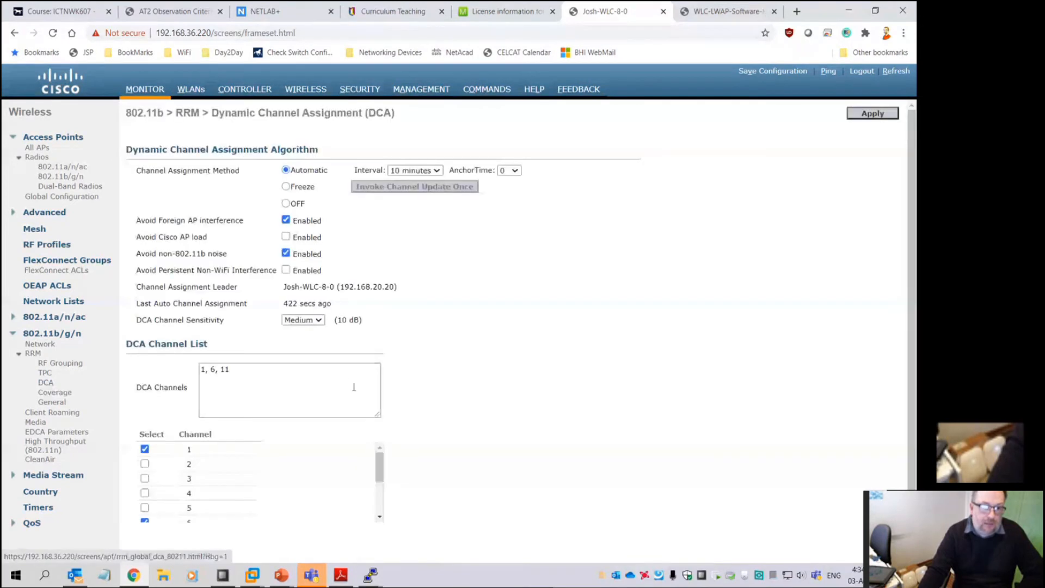
scroll(354, 387, "down", 1)
left_click(237, 333)
left_click_drag(236, 333, 201, 333)
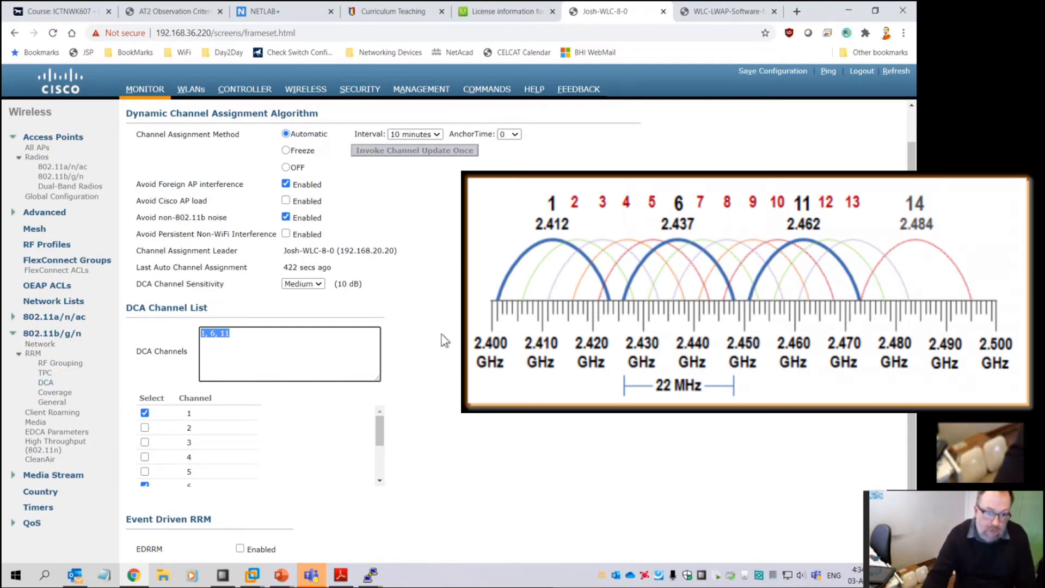
left_click(144, 442)
mouse_move(380, 440)
left_mouse_down()
mouse_move(379, 489)
mouse_move(380, 436)
left_mouse_up()
left_click(146, 442)
left_click_drag(240, 335, 177, 332)
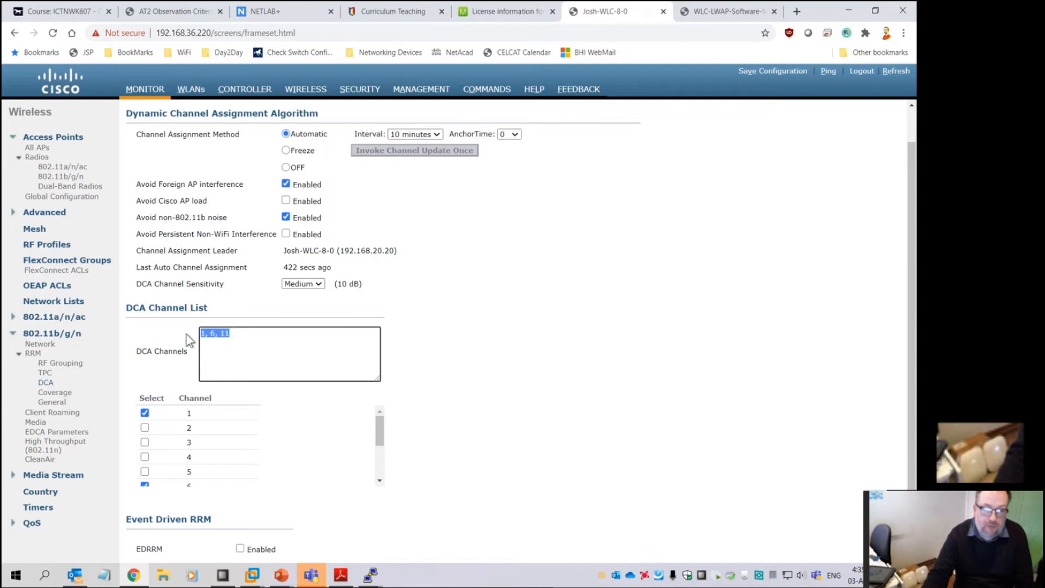
scroll(488, 354, "up", 1)
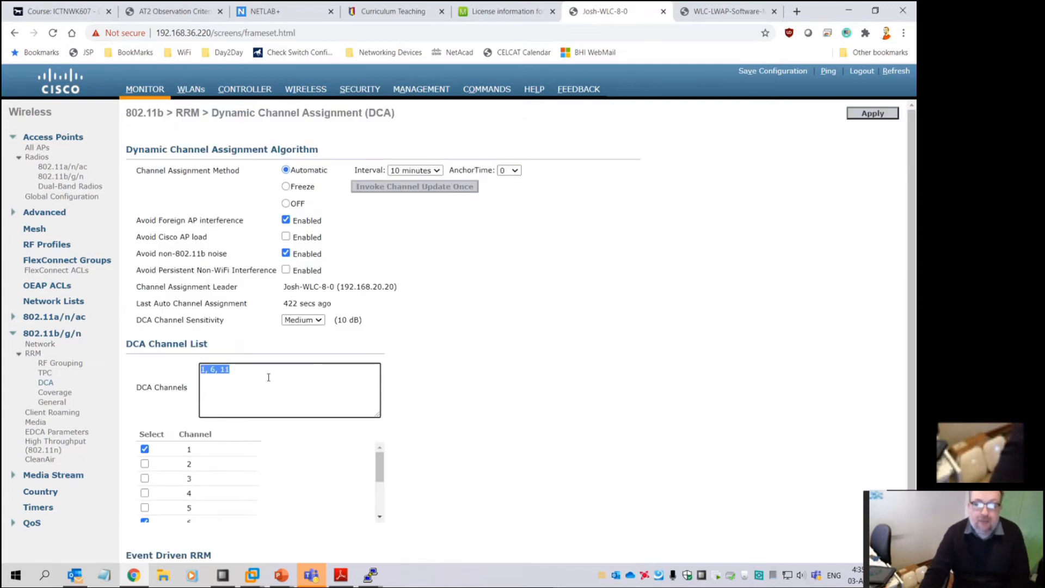
left_click(221, 368)
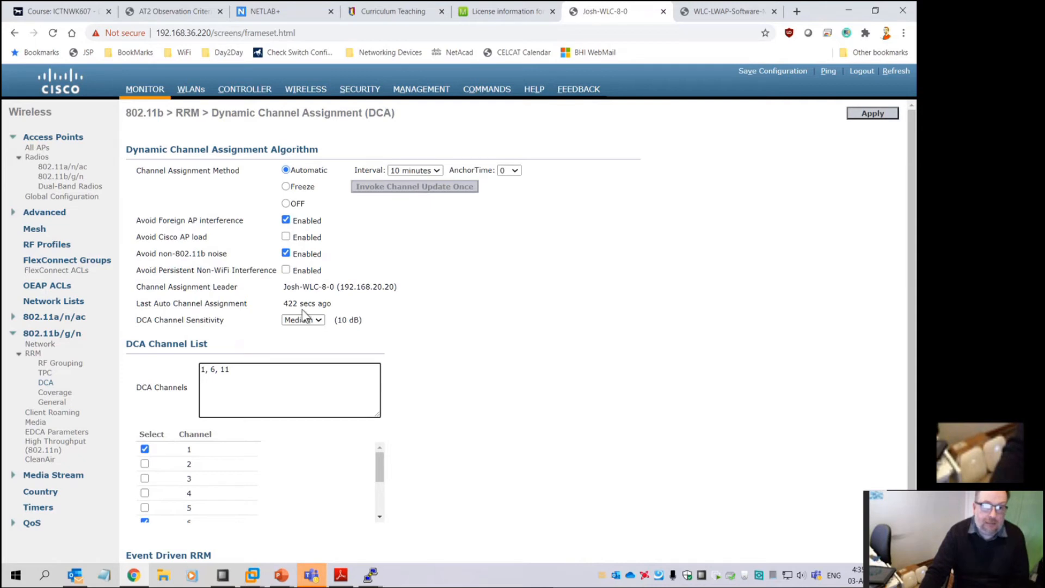
left_click_drag(285, 303, 357, 304)
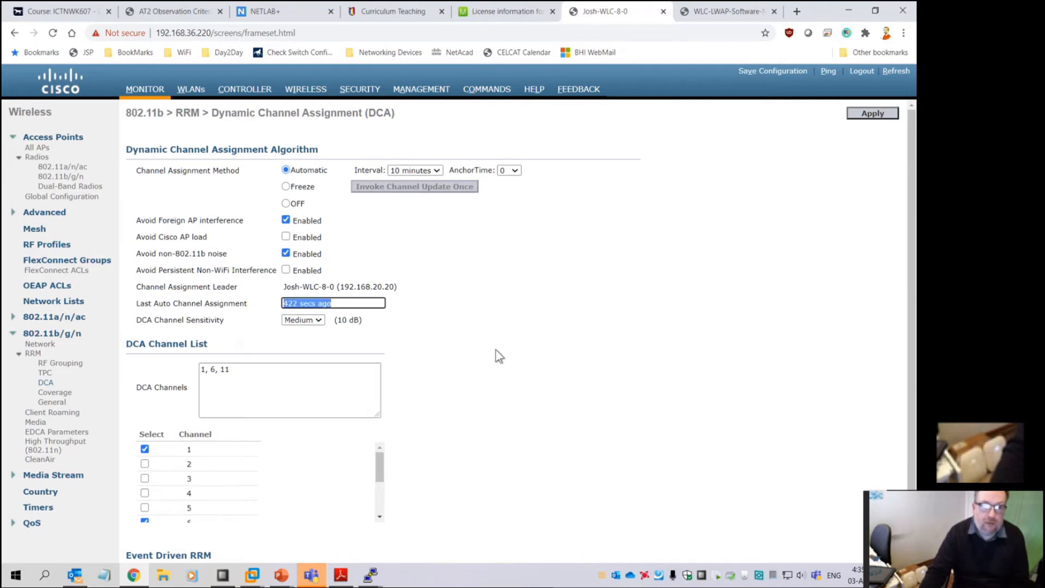
left_click(471, 235)
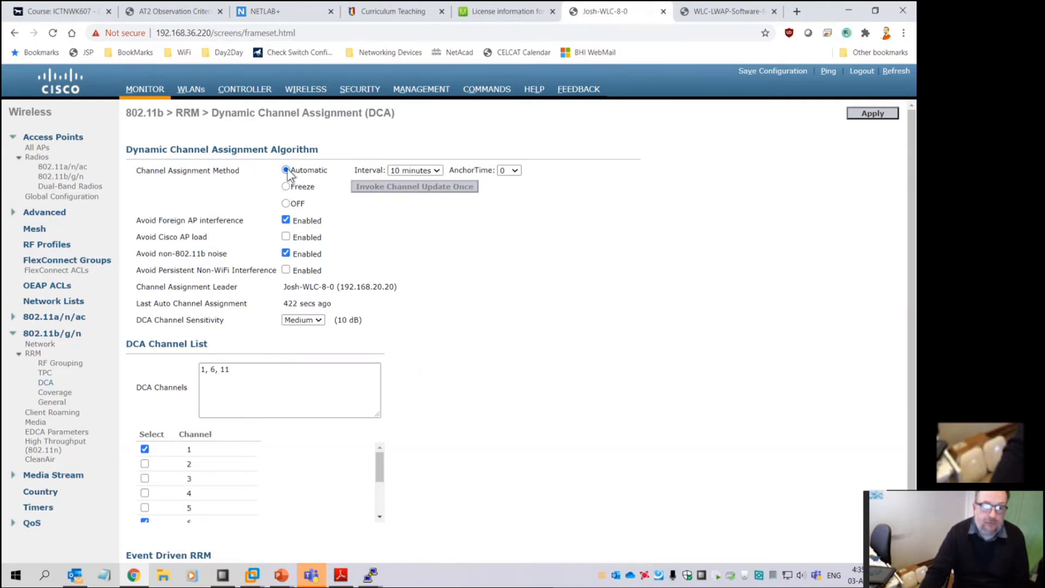
left_click(286, 186)
left_click(308, 171)
left_click_drag(399, 197, 400, 206)
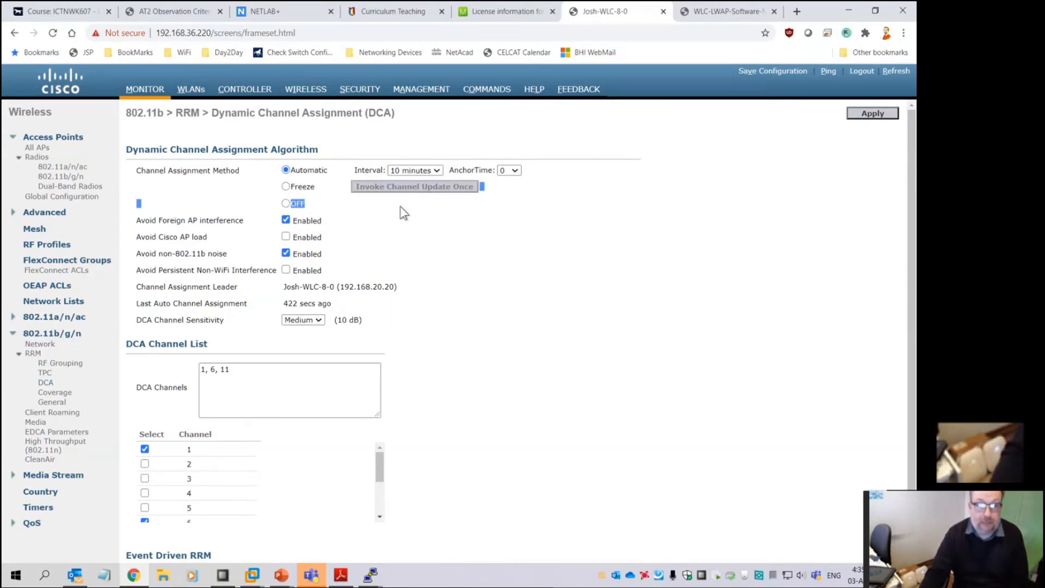
Open the All APs list and scroll across its columns
left_click(314, 90)
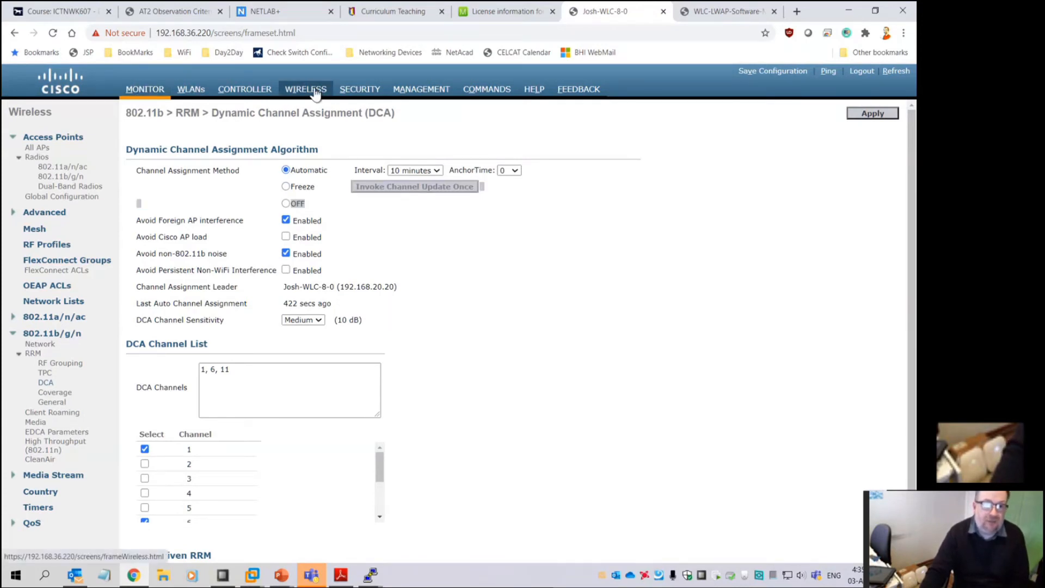
left_click_drag(346, 556, 778, 553)
left_click_drag(703, 556, 256, 556)
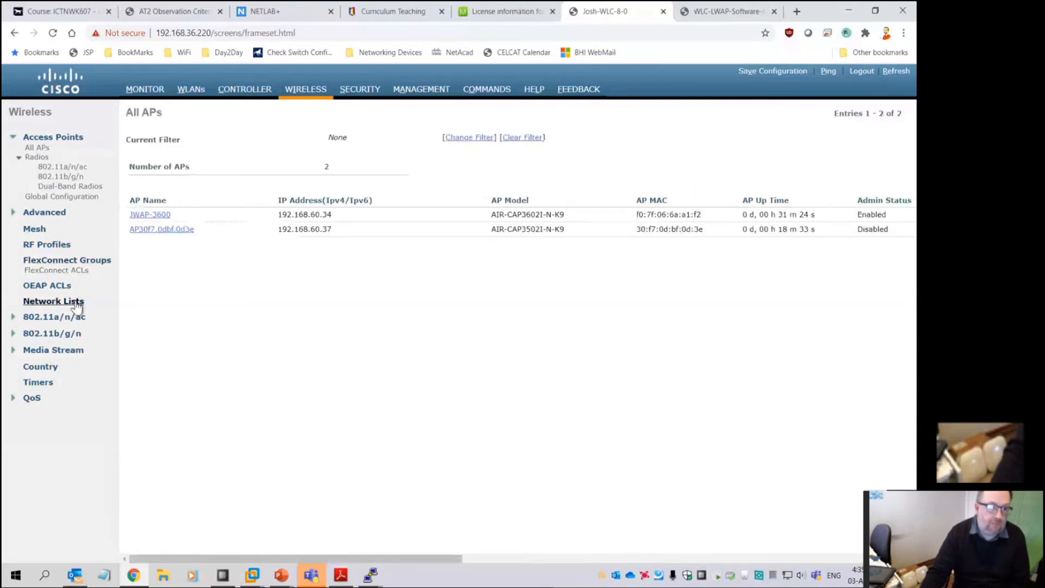
Compare radio channels: JWAP-3600 on 36, the second AP on 157, then the 802.11b/g/n list
left_click(63, 167)
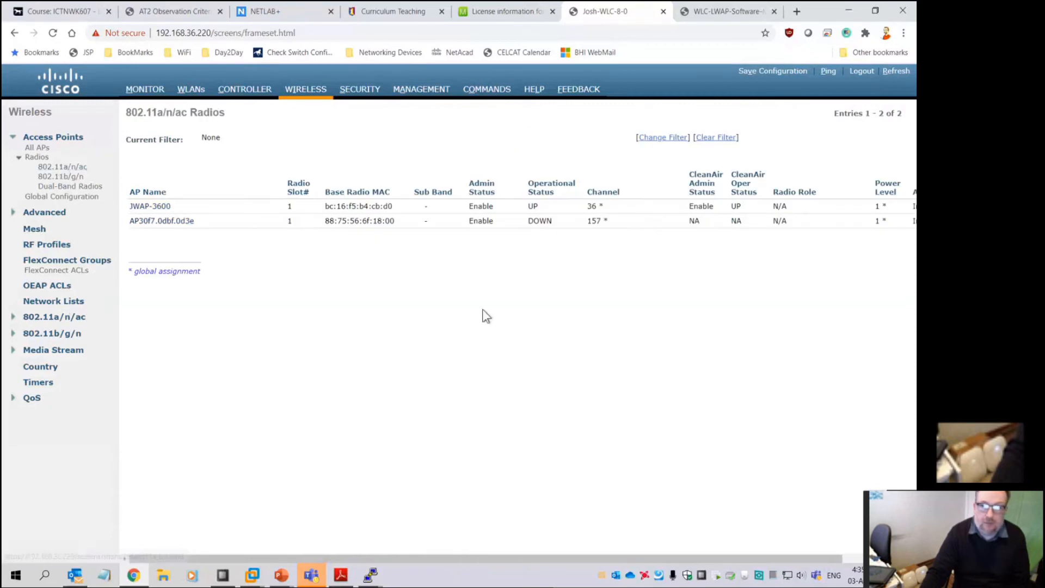
double_click(591, 206)
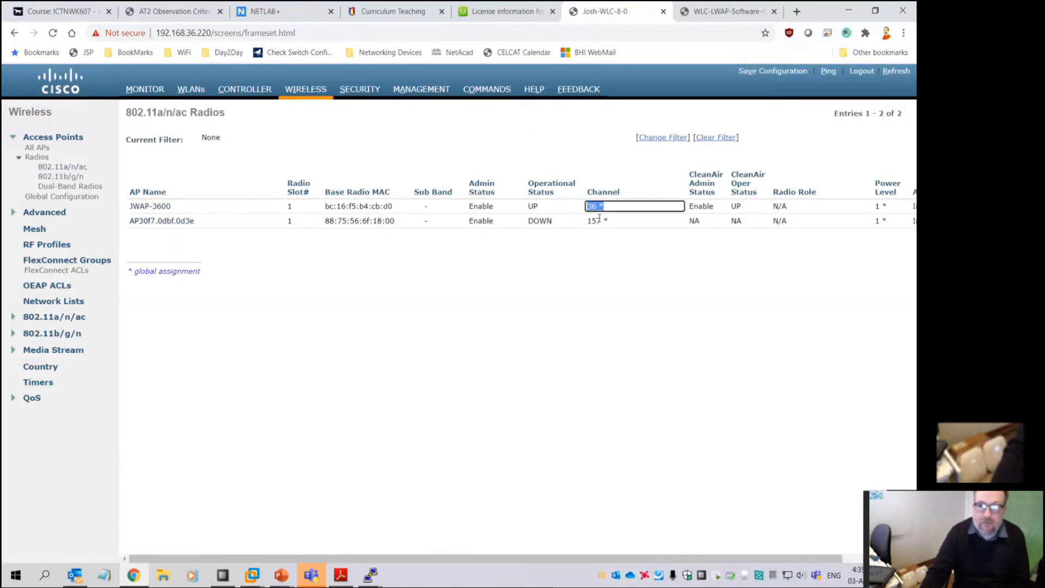
double_click(590, 220)
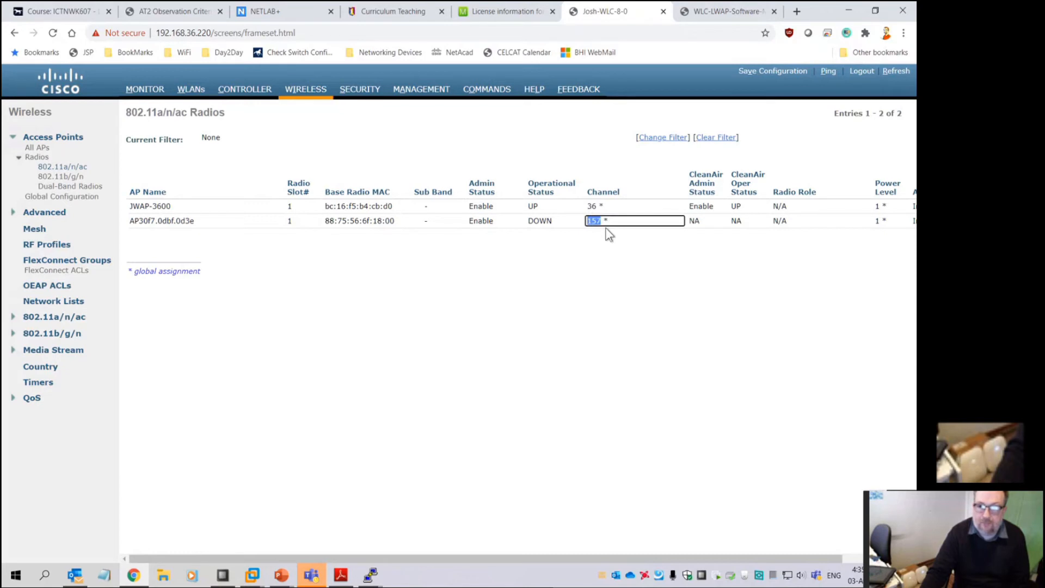
left_click_drag(672, 558, 773, 553)
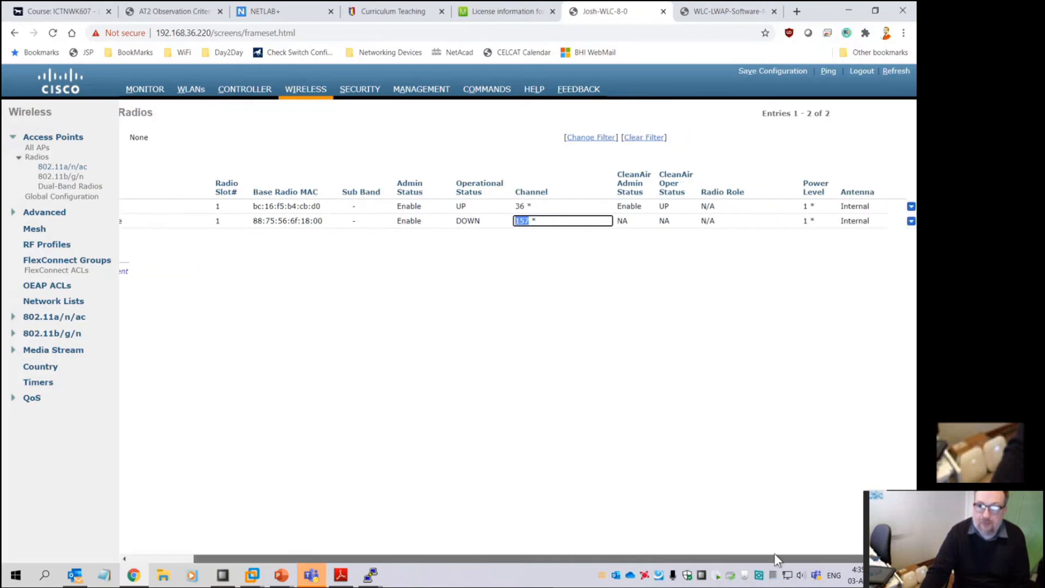
left_click(61, 177)
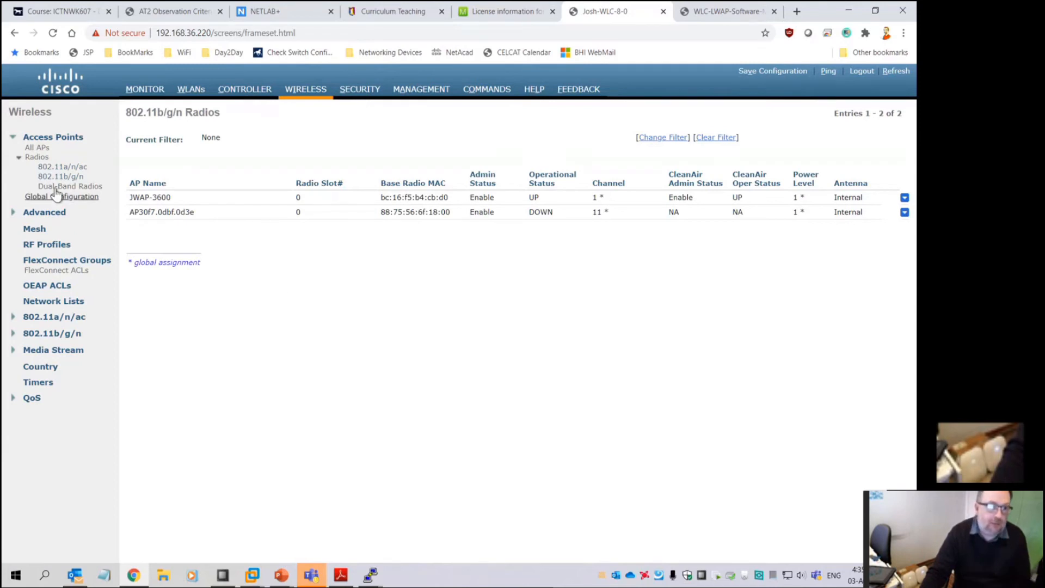
left_click(315, 94)
Rename AP30f7.0dbf.0d3e to JWAP-3502i, set its mode to FlexConnect, and apply, confirming both prompts
left_click(161, 230)
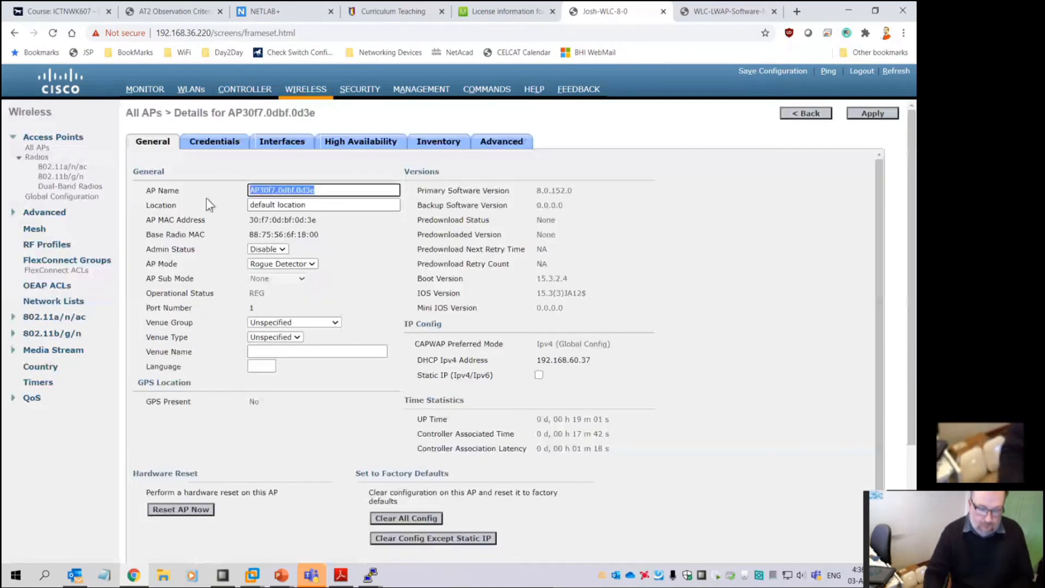
type("JWAP-")
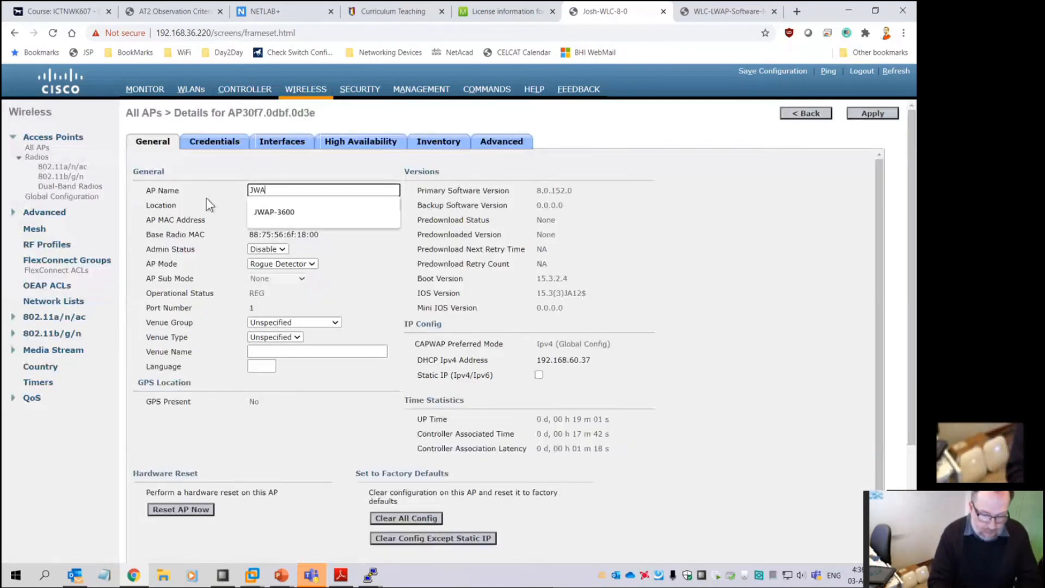
type("2i")
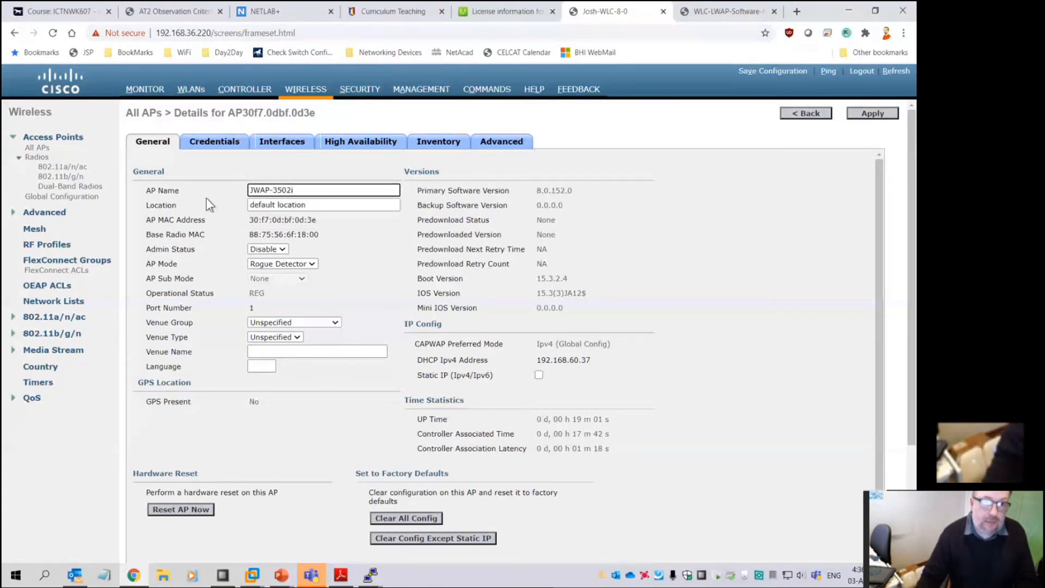
left_click(287, 264)
left_click(284, 282)
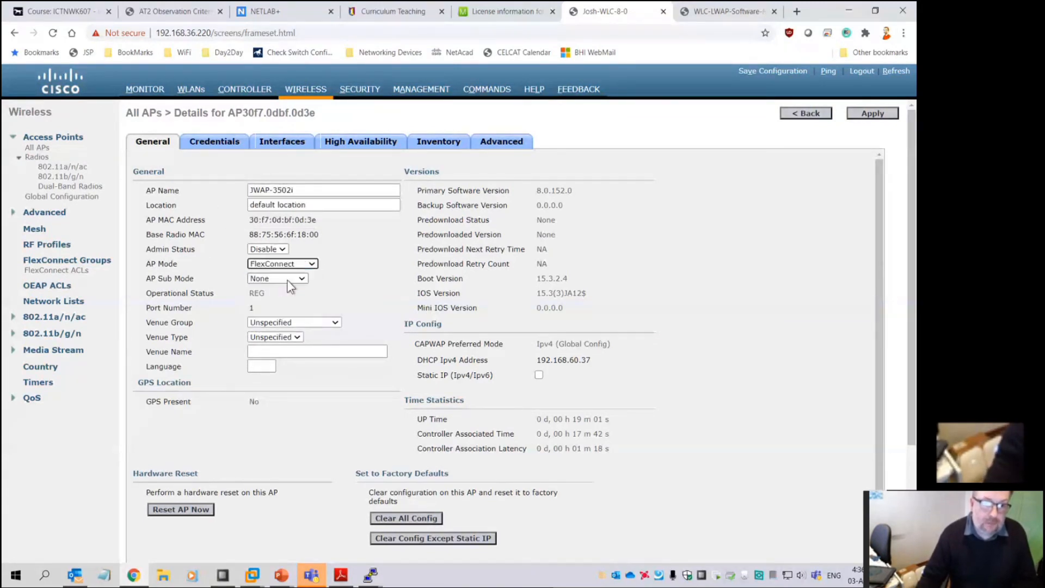
left_click(872, 113)
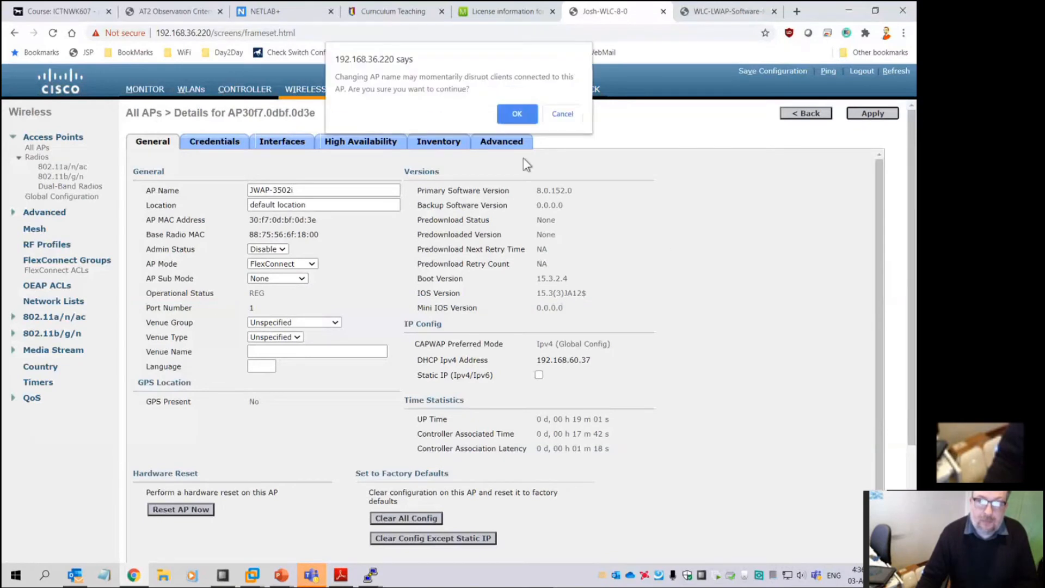
left_click(516, 113)
left_click(517, 126)
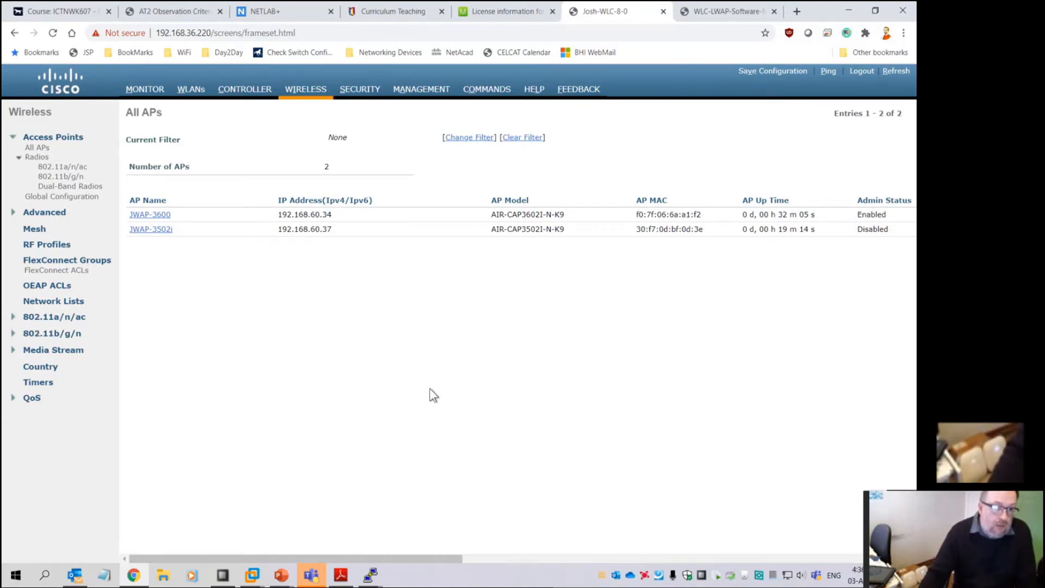
Check the controller's Country settings, return to the Monitor summary, and bring up the lab PDF
left_click(44, 369)
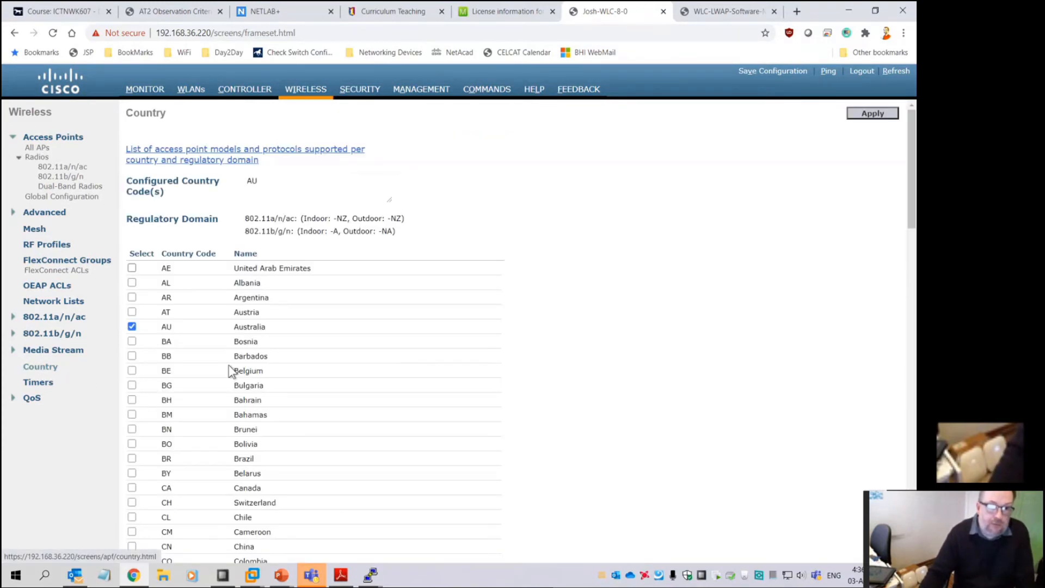
scroll(261, 442, "down", 10)
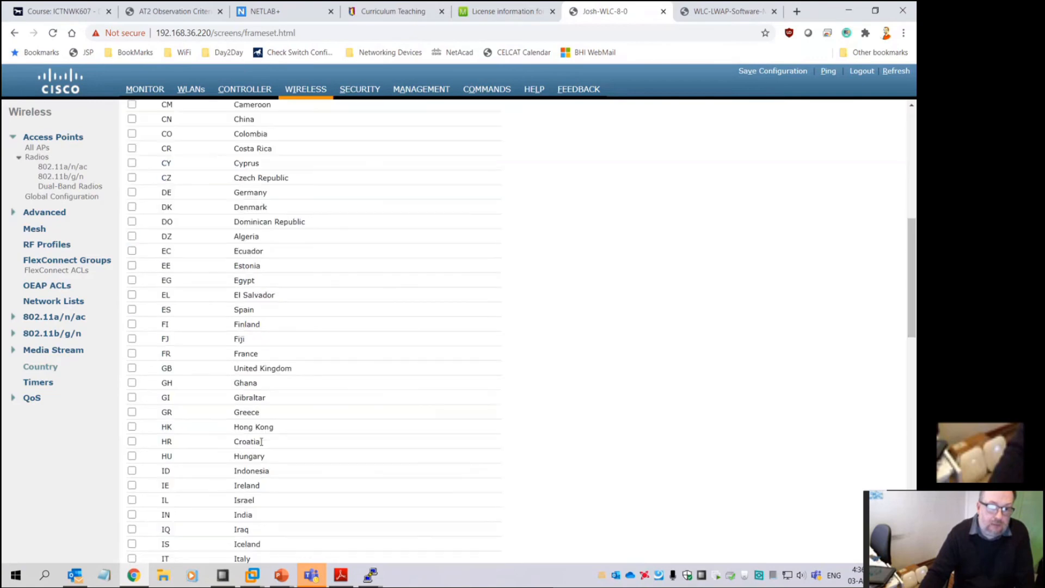
scroll(259, 441, "up", 10)
left_click(142, 90)
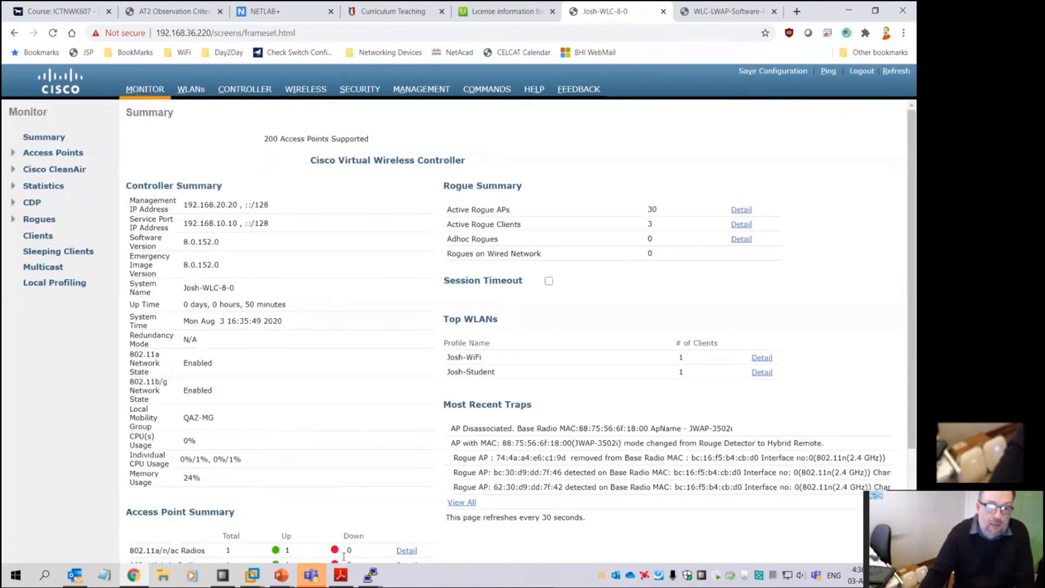
left_click(341, 574)
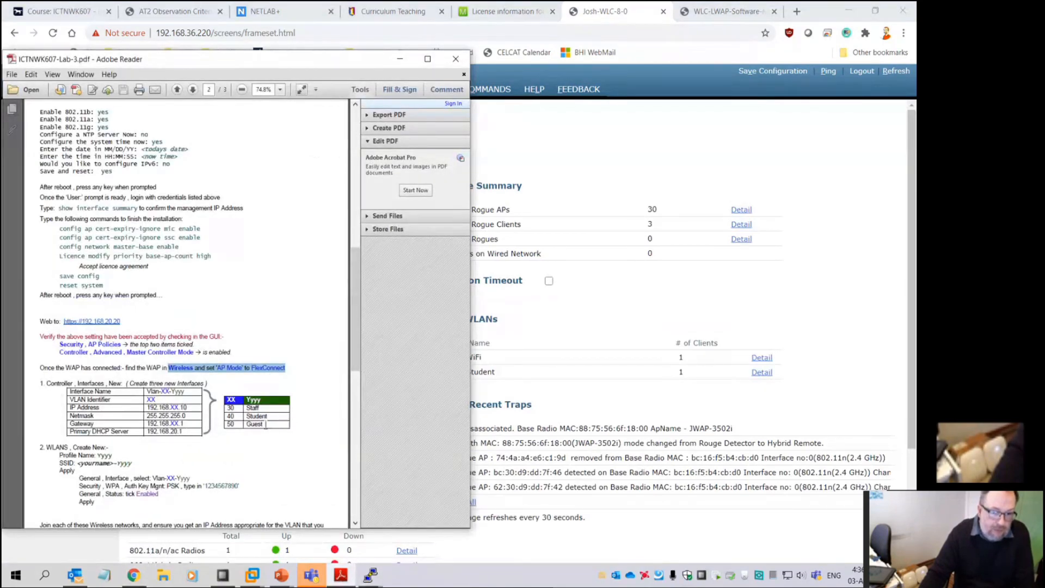
Read further down ICTNWK607-Lab-3.pdf, then minimize Adobe Reader to return to the controller
scroll(250, 455, "down", 3)
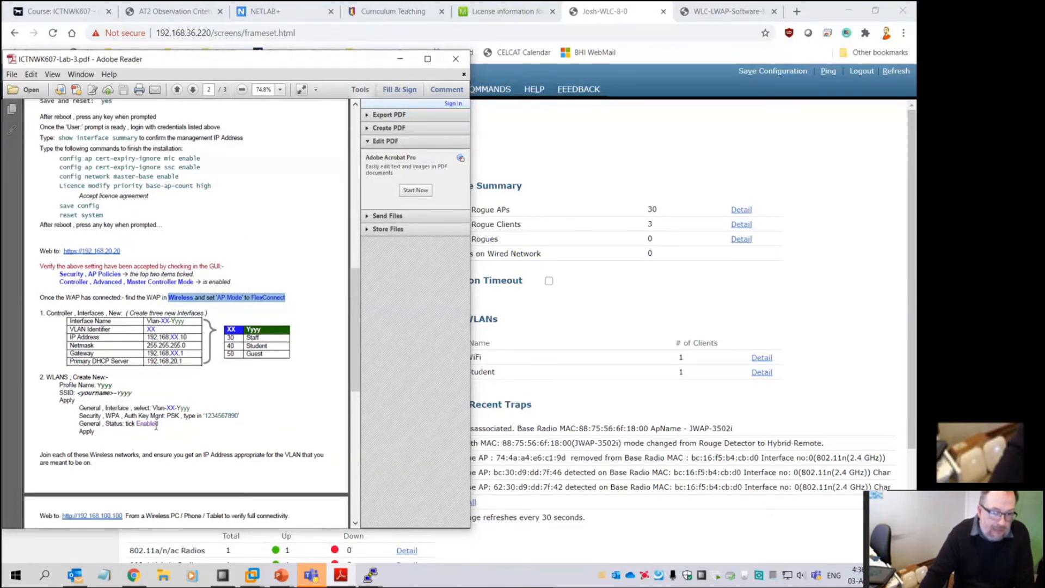
scroll(158, 430, "down", 5)
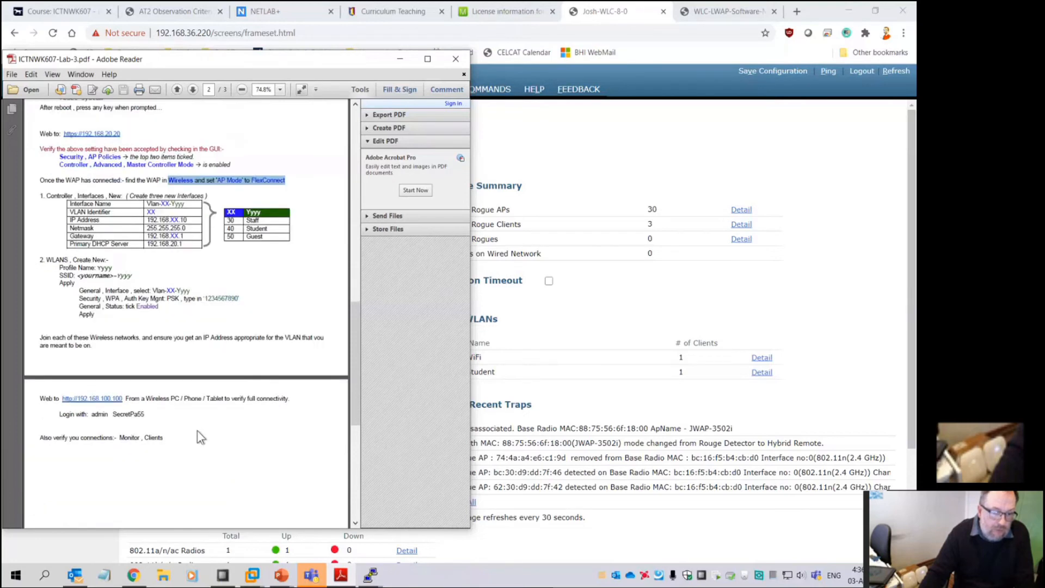
scroll(141, 419, "down", 8)
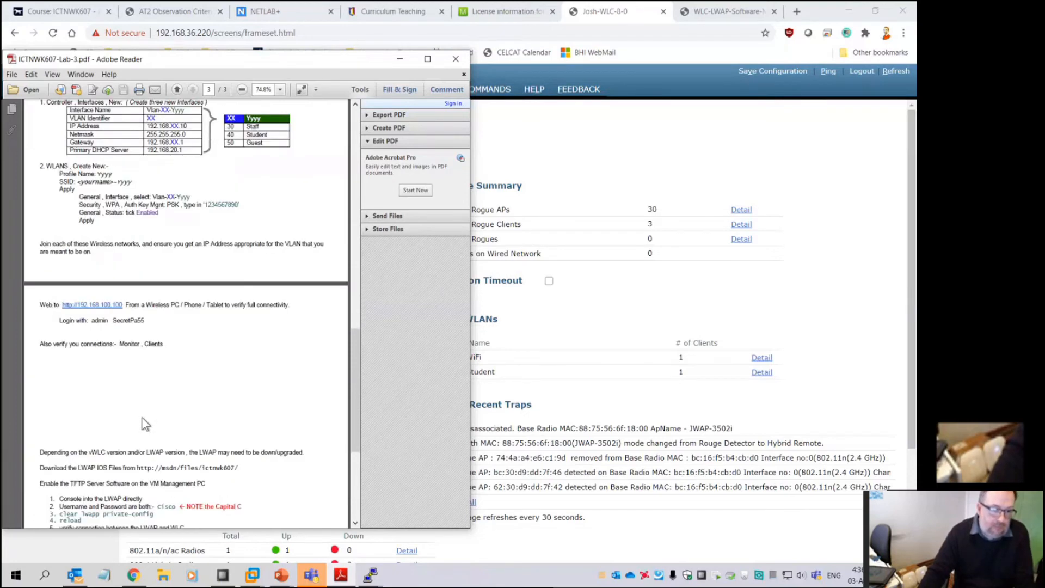
scroll(141, 417, "down", 3)
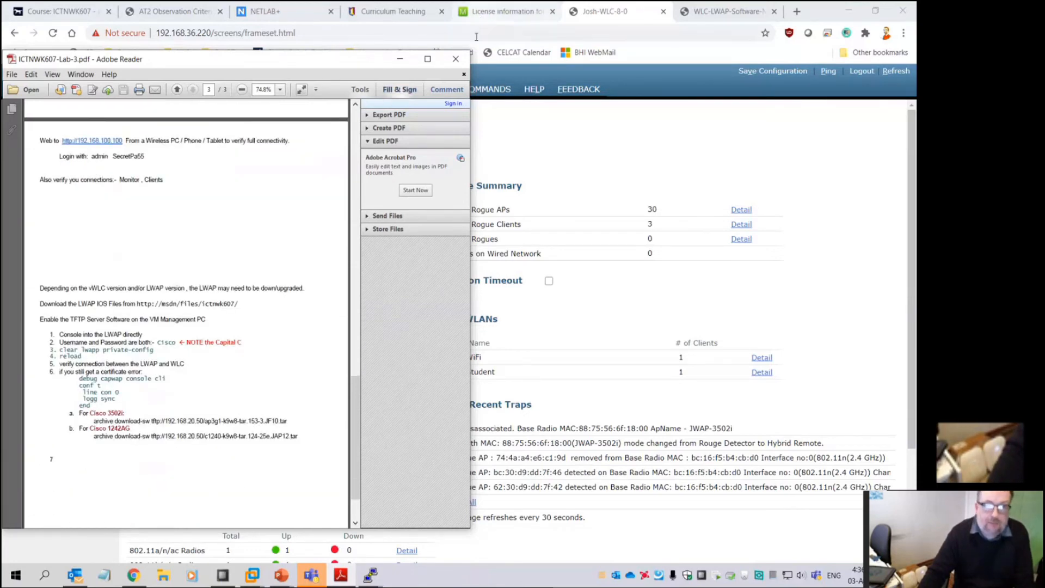
left_click(398, 59)
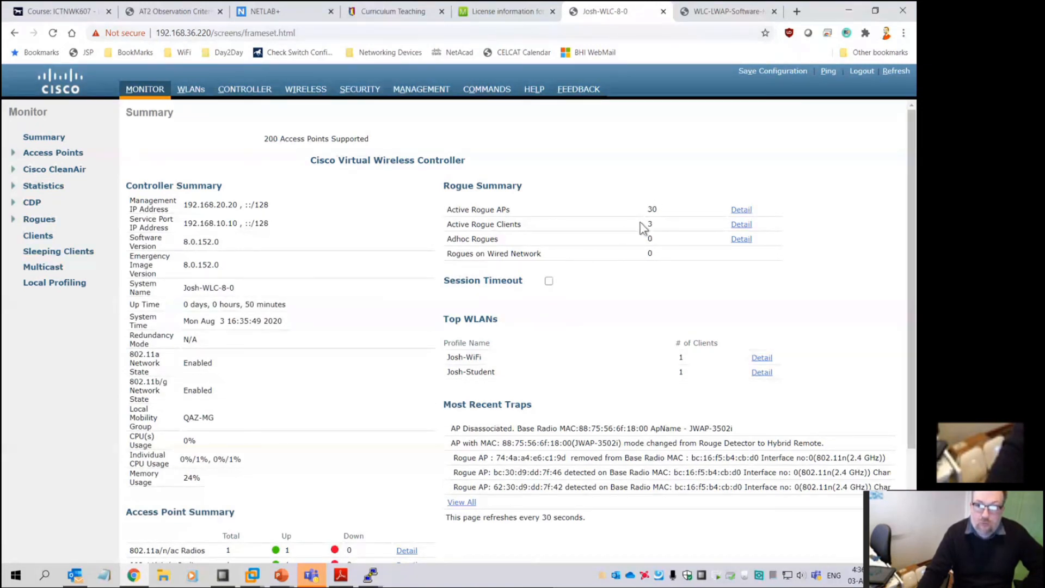
Open the first active rogue client's details, highlighting detecting AP JWAP-3600 and its RSSI of -54
left_click(745, 225)
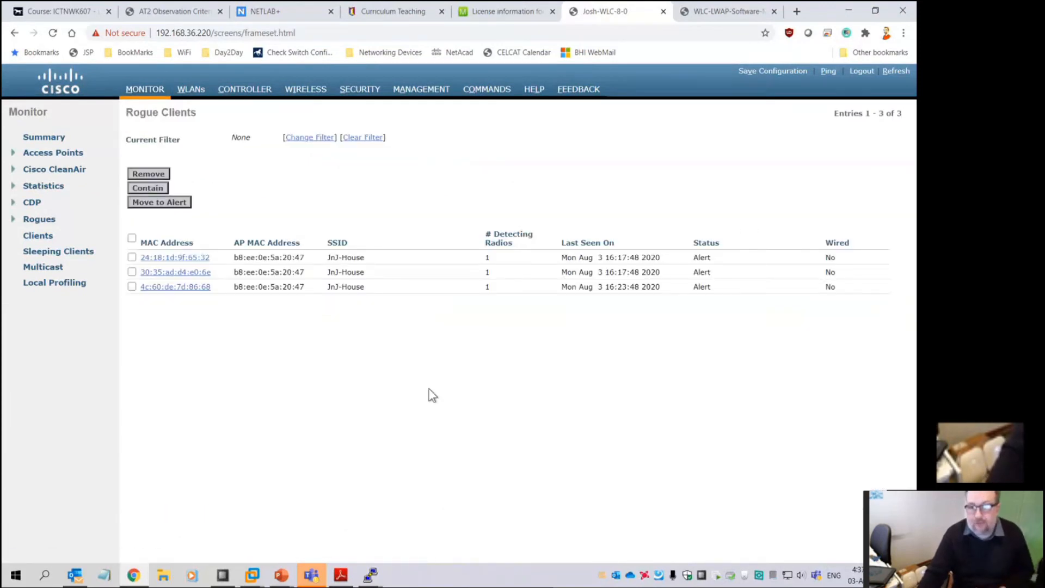
left_click(180, 257)
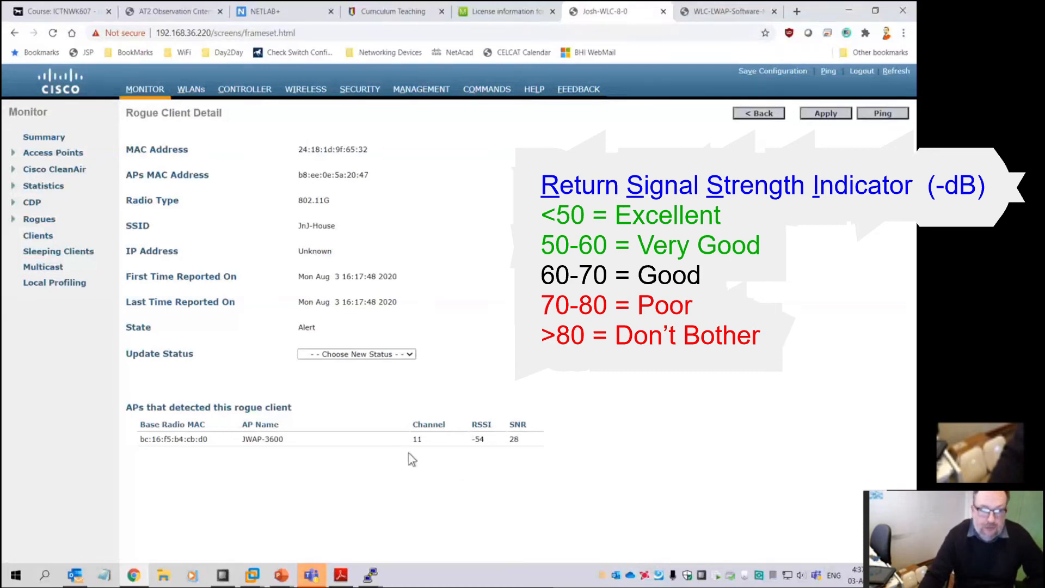
left_click_drag(238, 439, 298, 441)
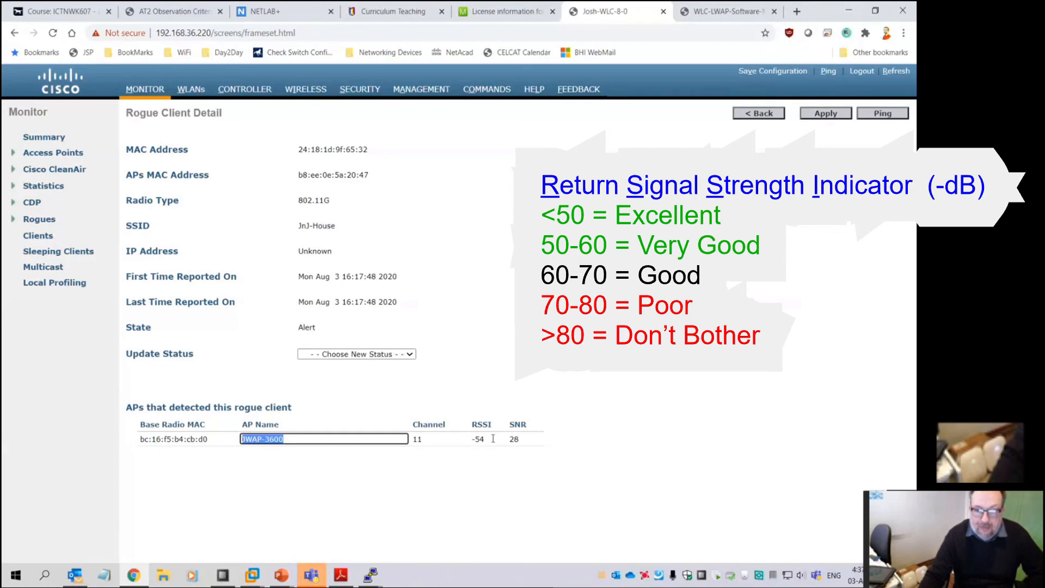
left_click_drag(492, 439, 449, 479)
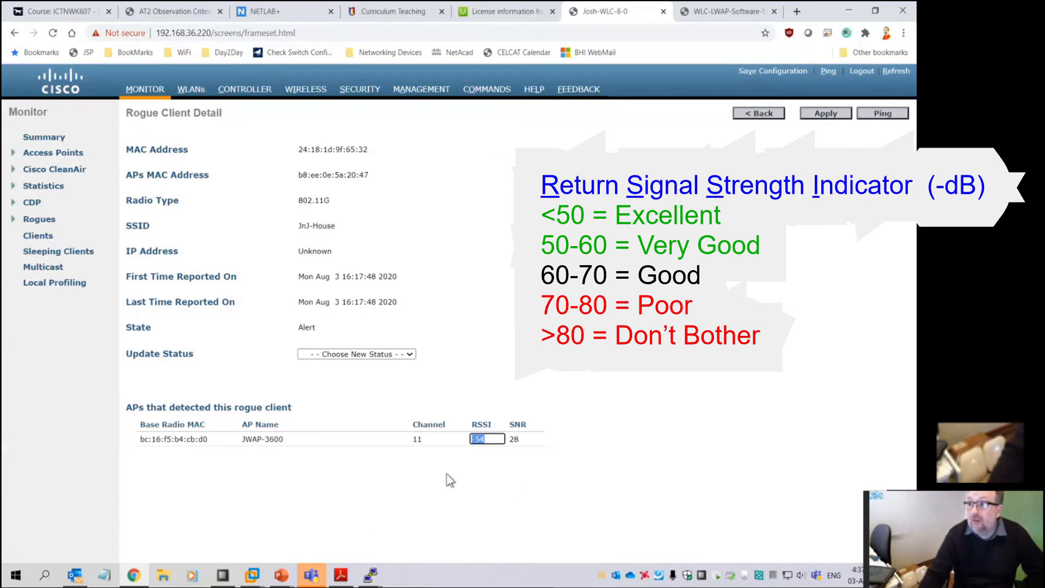
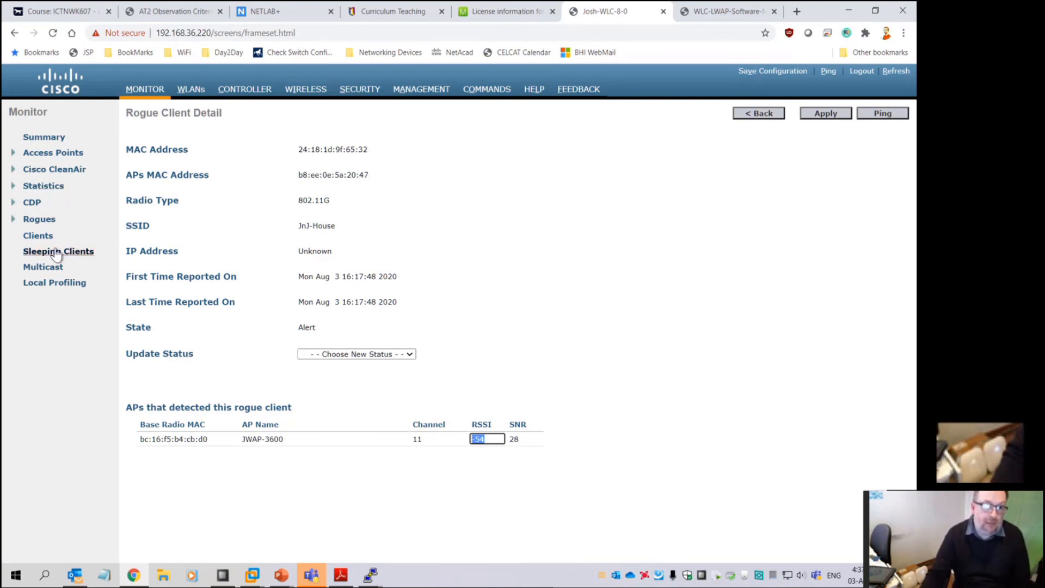
Browse Rogue Clients and Unclassified APs, then open rogue AP d0:fa:1d:8f:c6:d1, highlighting its -85 RSSI
left_click(39, 217)
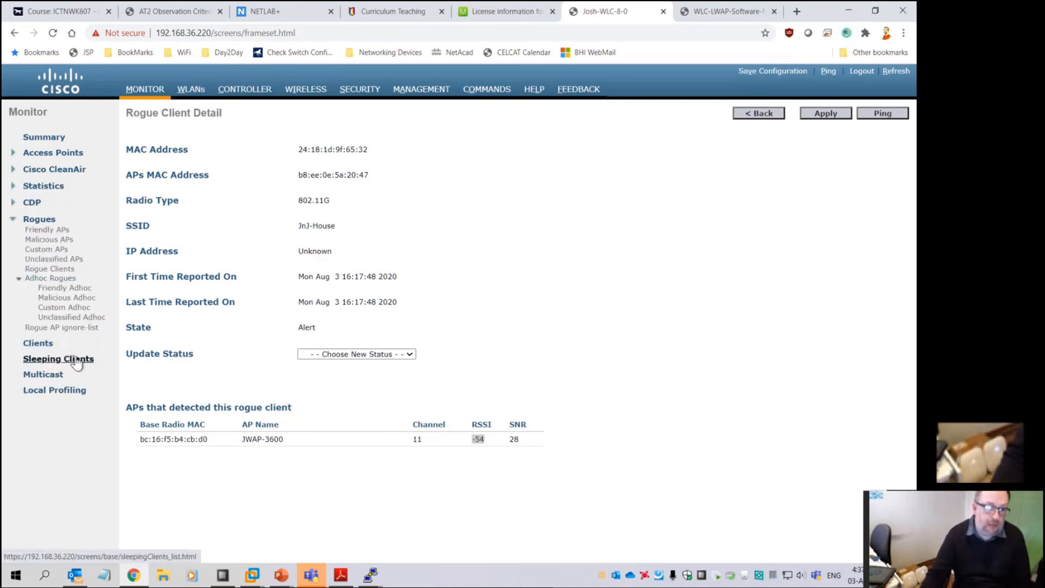
left_click(50, 269)
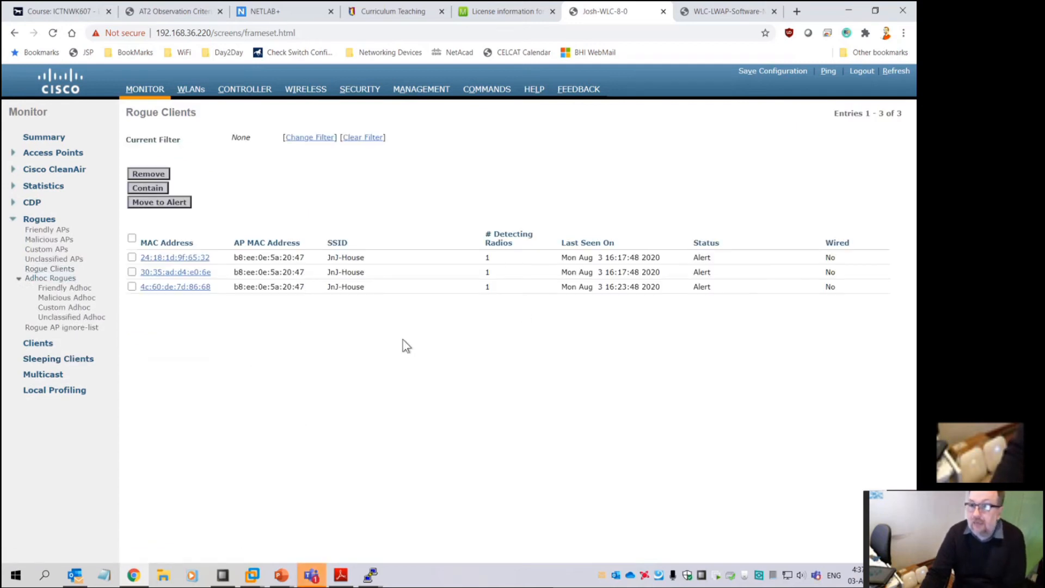
left_click(53, 259)
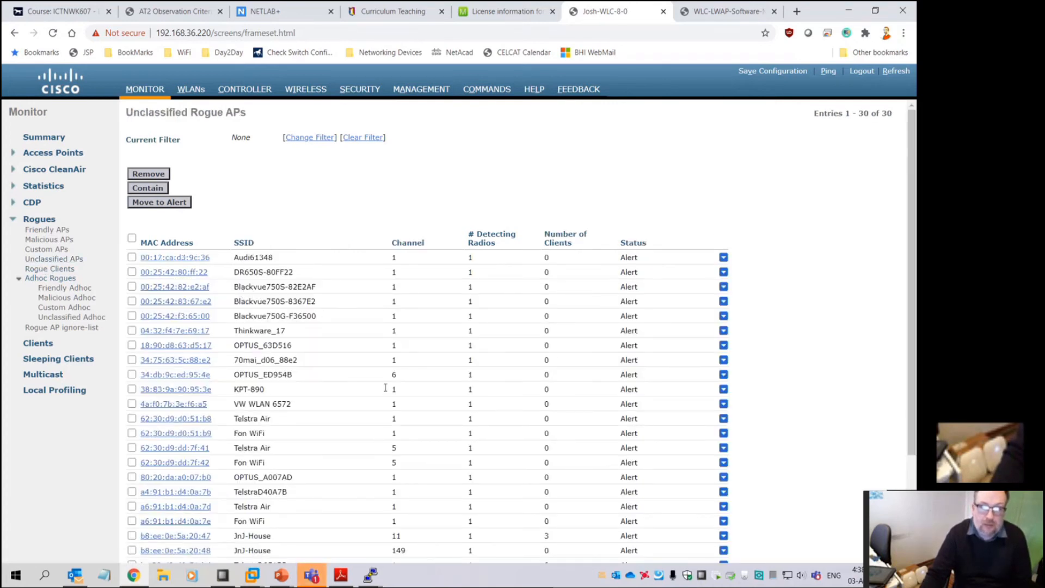
scroll(383, 387, "down", 2)
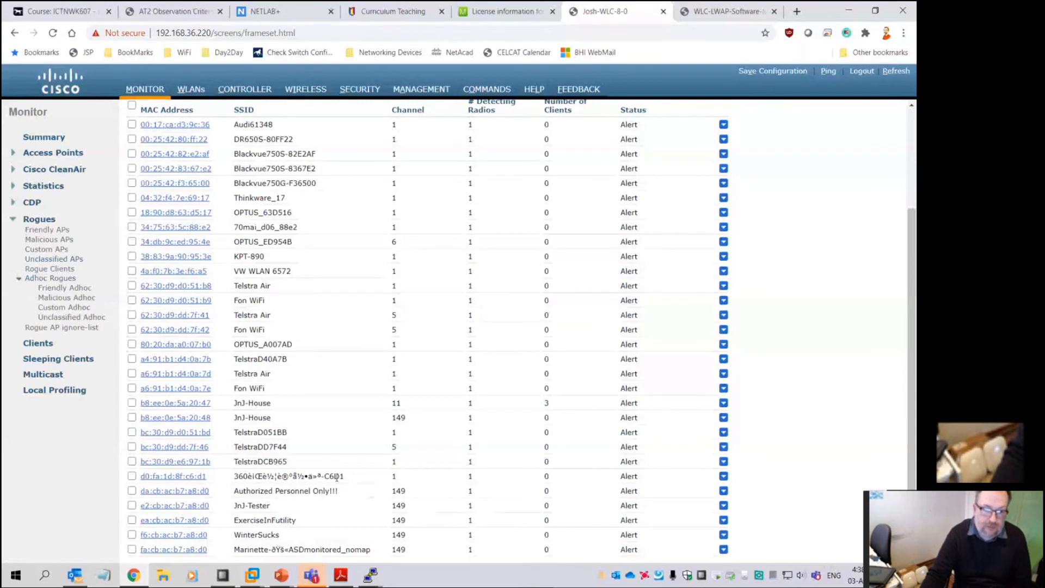
left_click(206, 477)
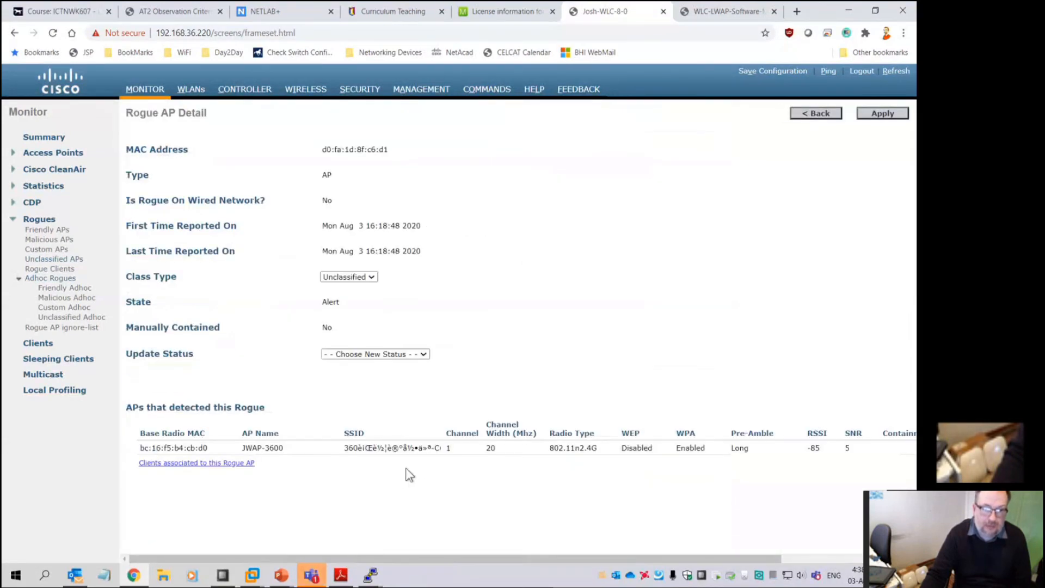
double_click(814, 447)
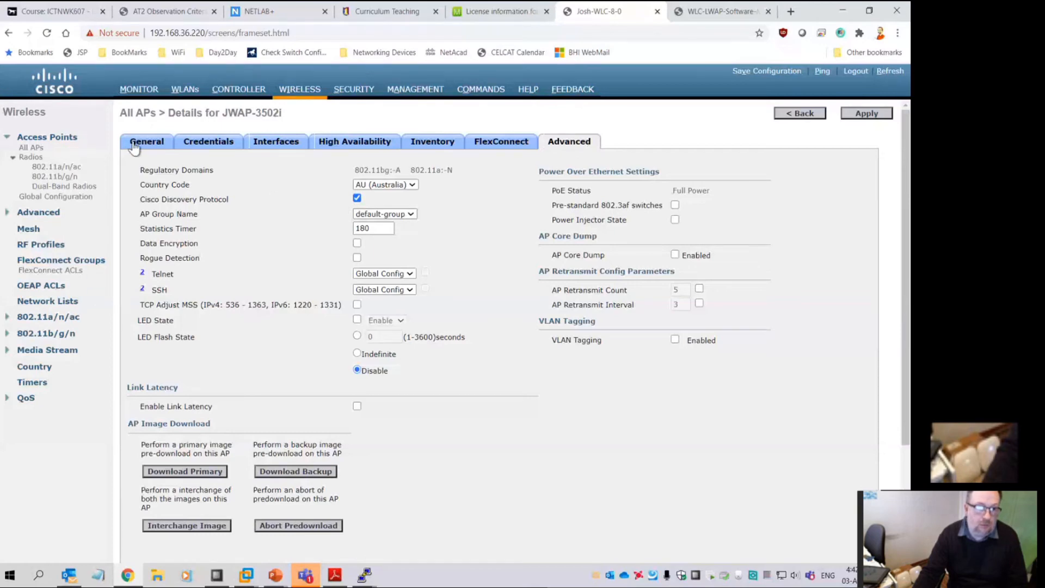
Look through the CleanAir Worst Air-Quality report and 802.11a/n/ac Interference Devices, then the WLAN list
left_click(125, 90)
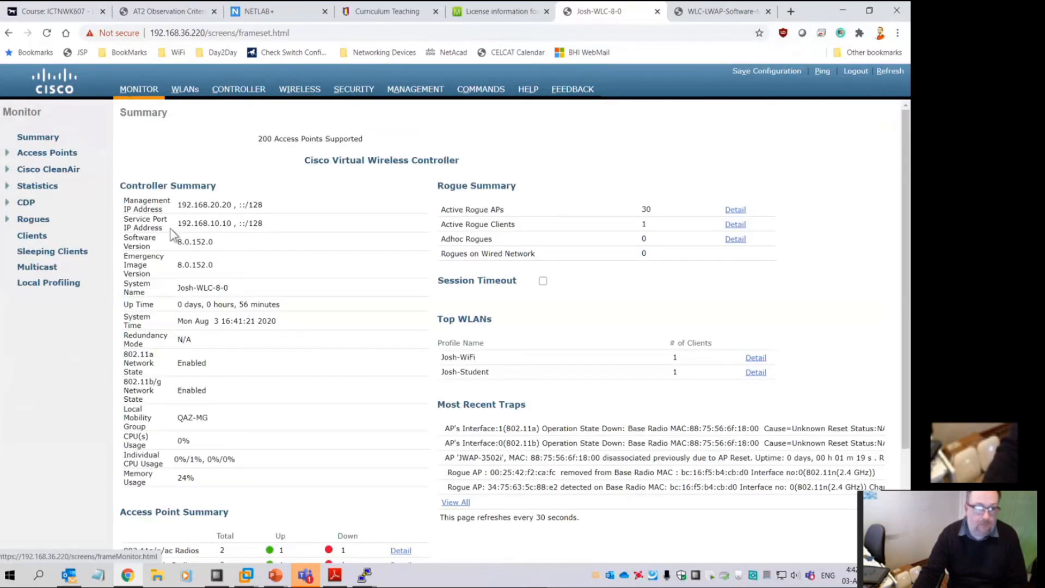
left_click(44, 169)
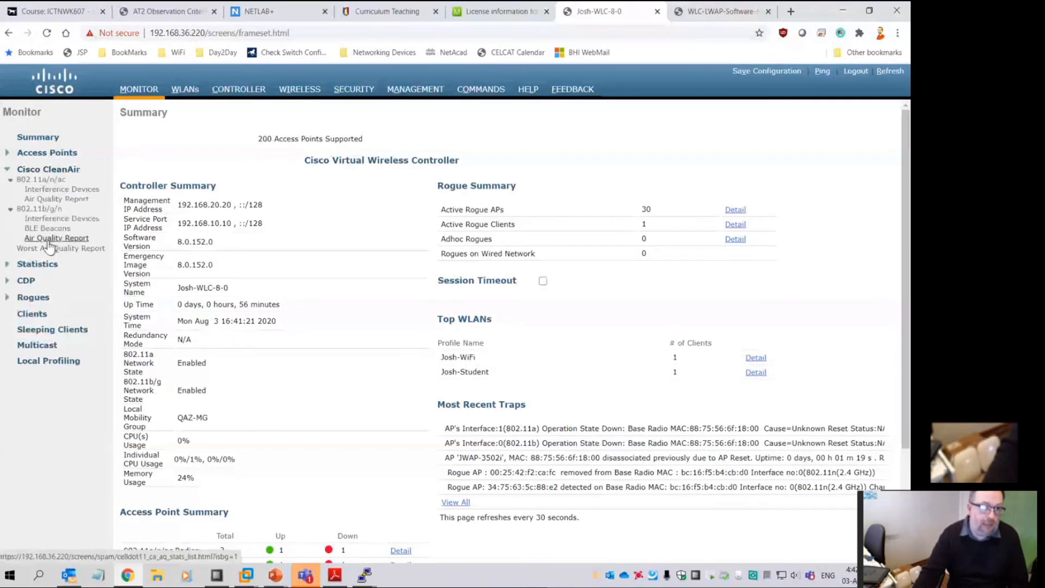
left_click(50, 248)
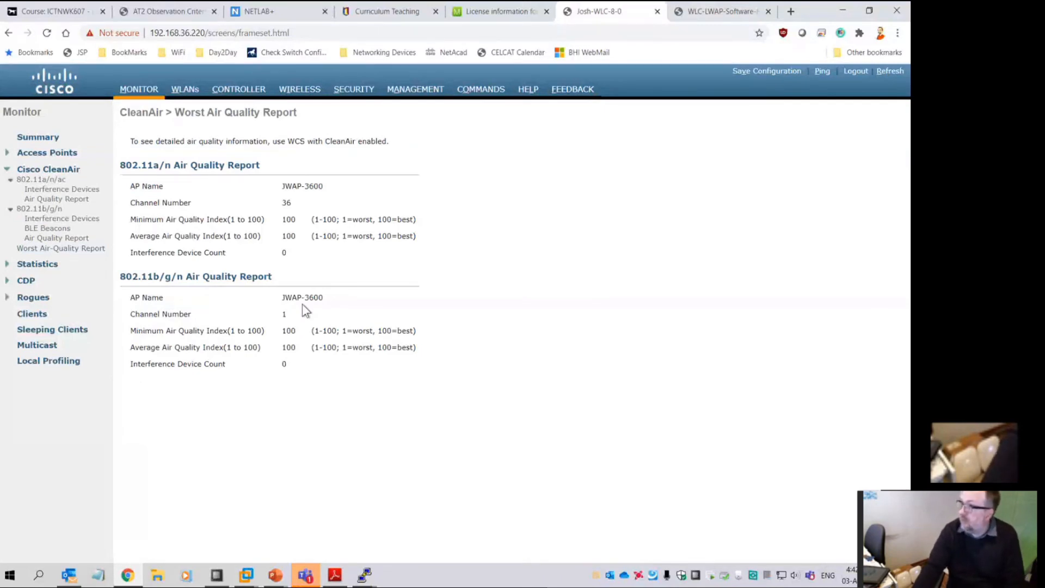
left_click(48, 192)
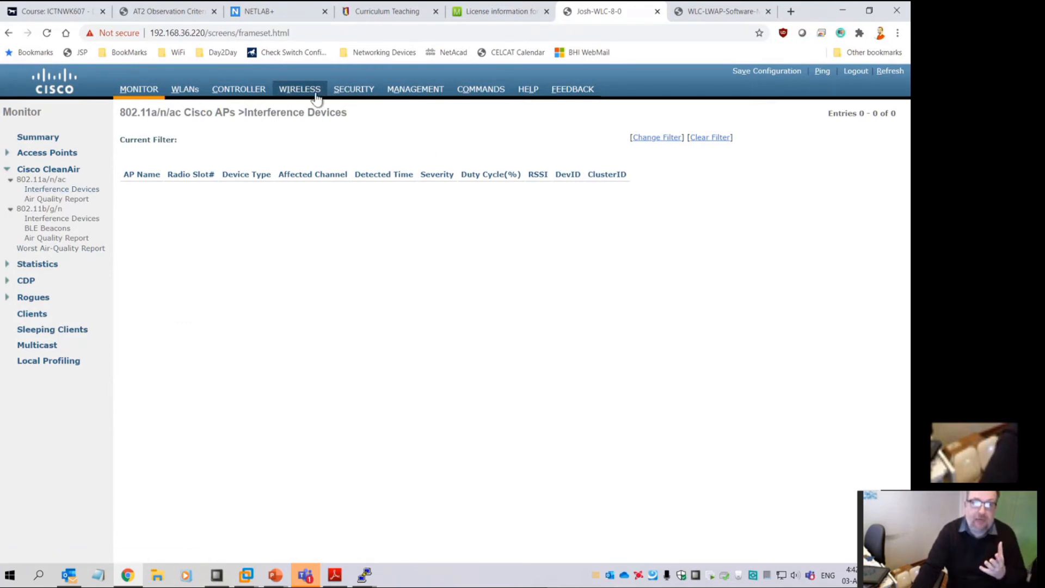
left_click(184, 90)
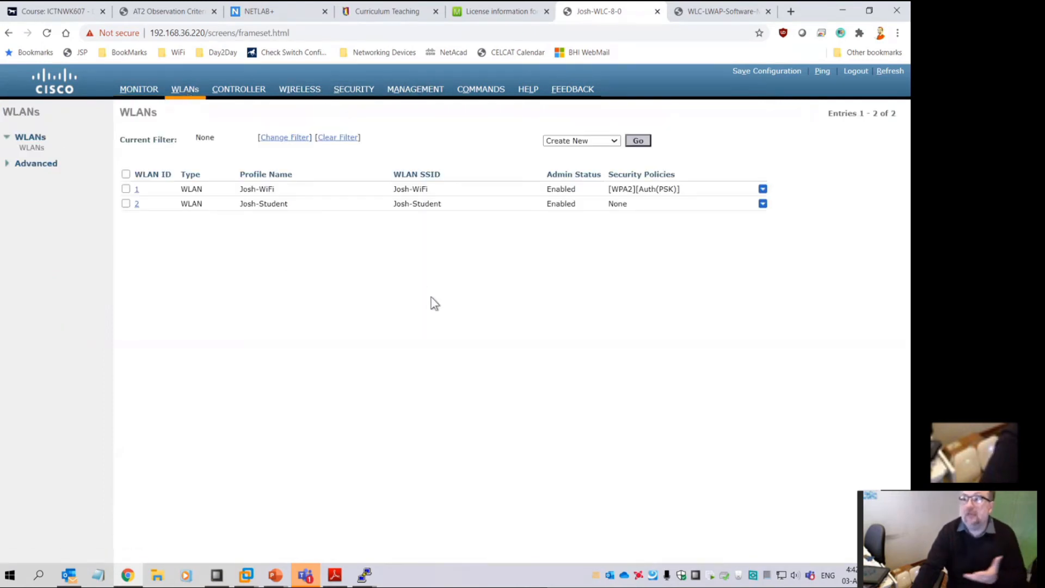
Open the 802.11a/n/ac Air Quality Report and view JWAP-3600's AQ Graph charts
left_click(138, 90)
left_click(48, 170)
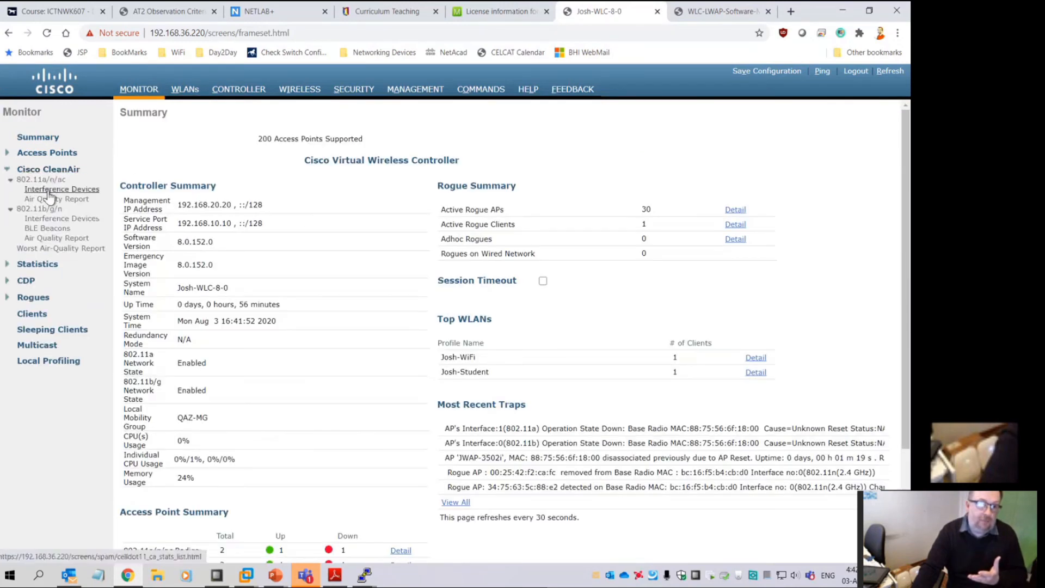
left_click(48, 190)
left_click(64, 199)
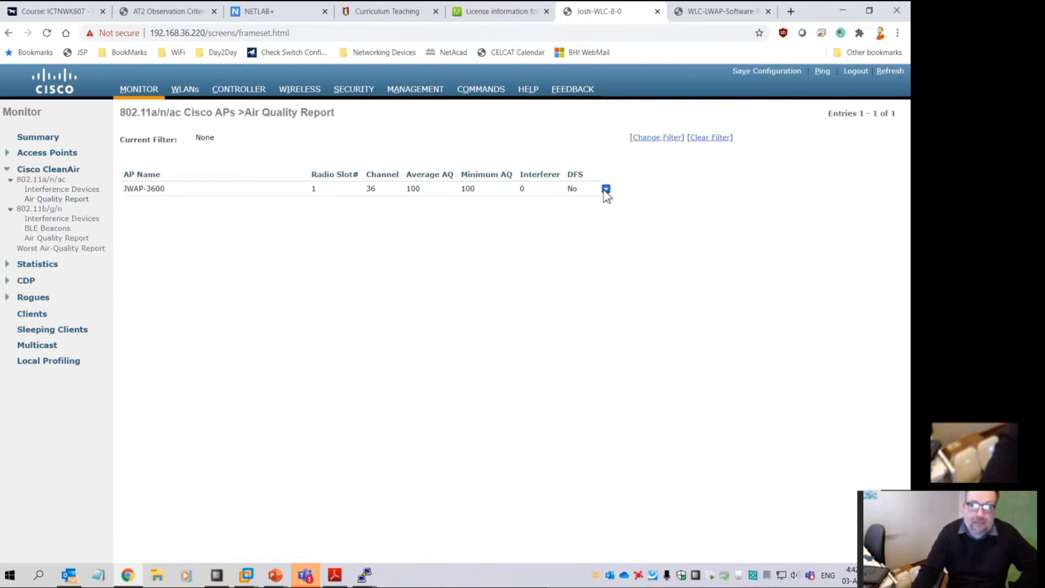
left_click(612, 197)
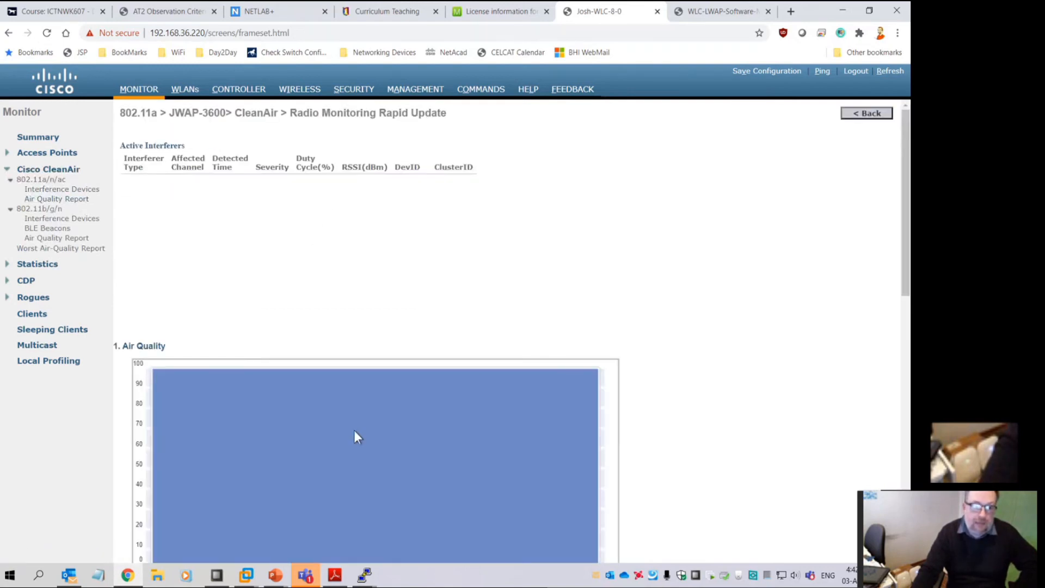
scroll(351, 433, "down", 5)
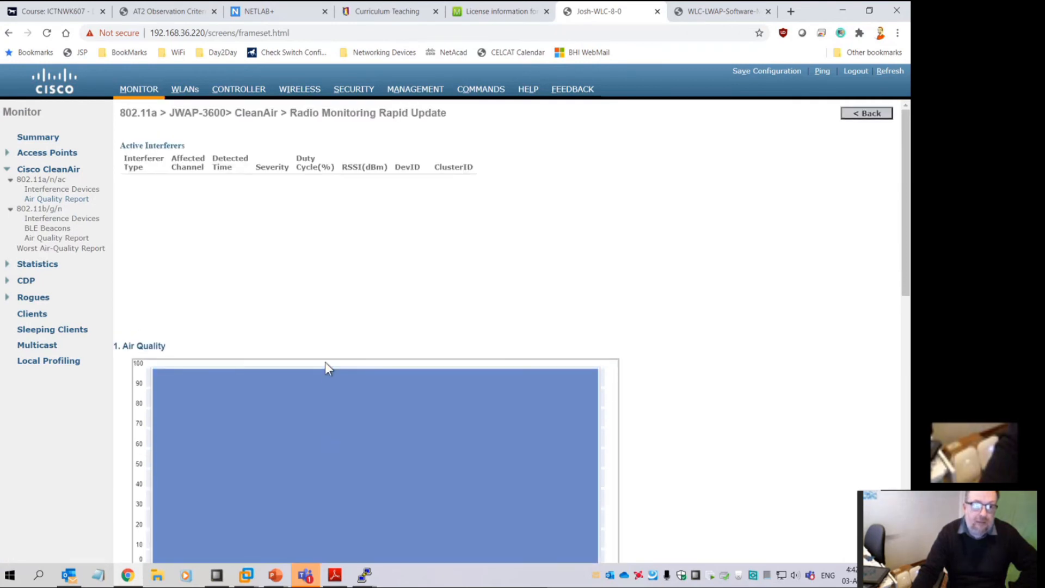
scroll(261, 354, "down", 12)
Go through 802.11b/g/n Interference Devices, BLE Beacons and Air Quality Report, then open JWAP-3600's AQ Graph
left_click(56, 218)
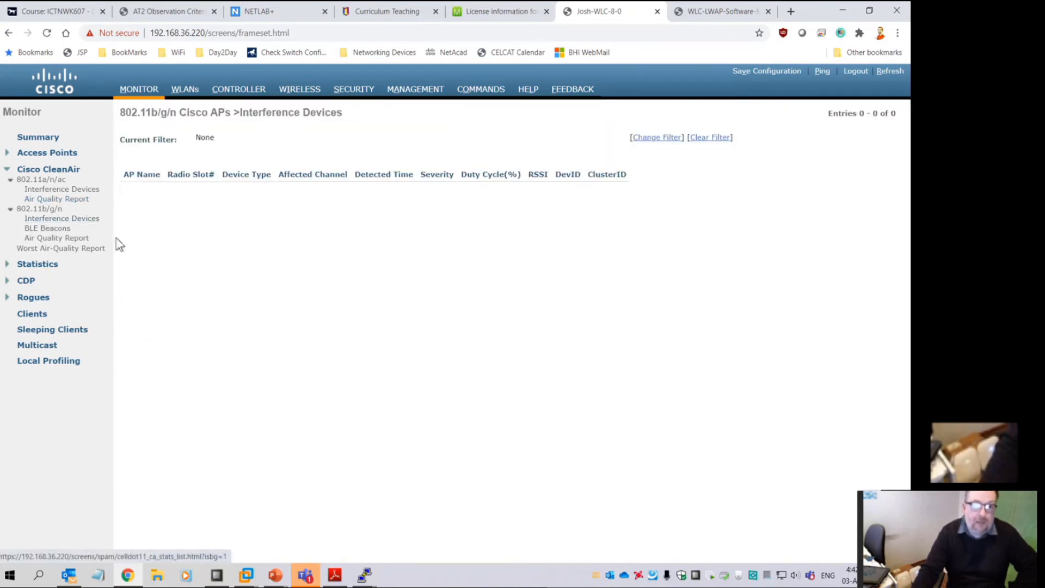
left_click(54, 229)
left_click(70, 239)
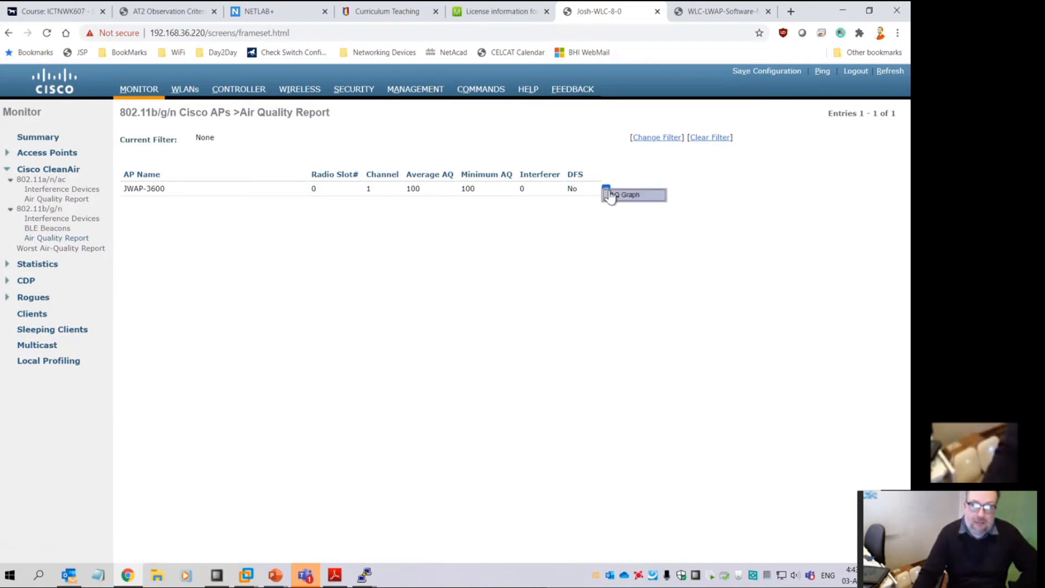
left_click(626, 195)
scroll(547, 391, "down", 10)
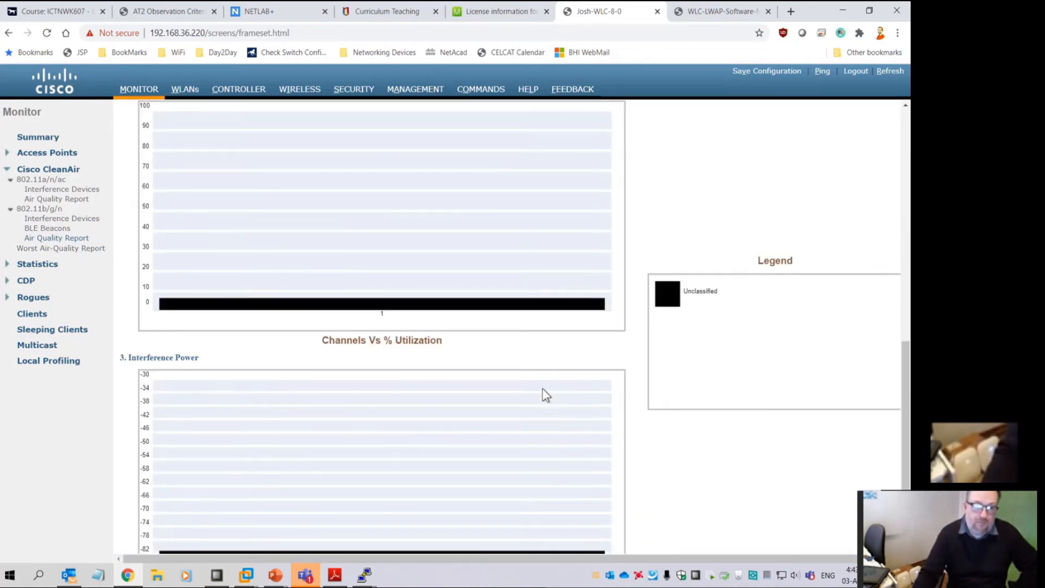
scroll(546, 394, "down", 1)
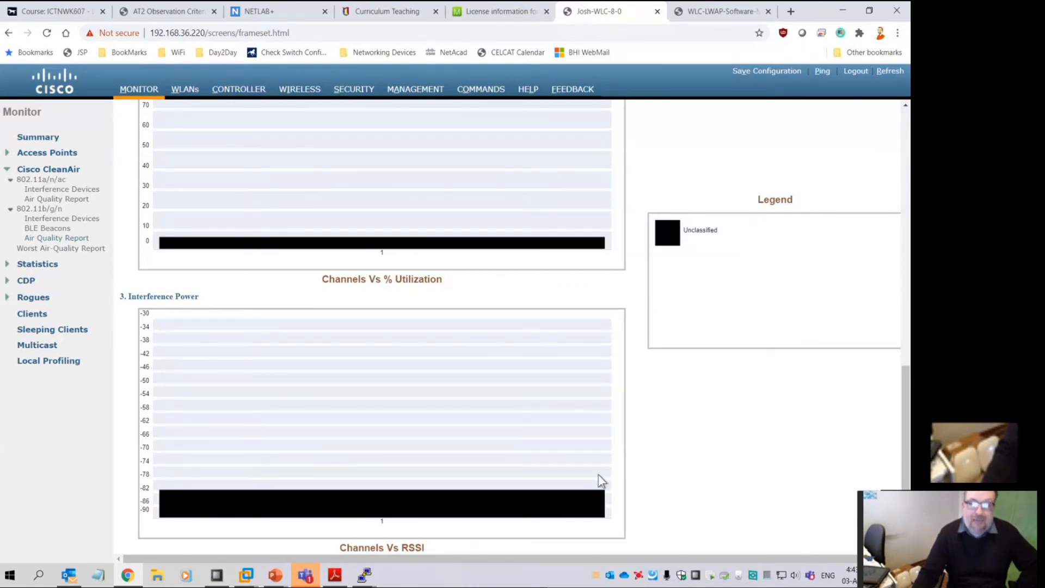
Highlight the Unclassified interference legend entry and scroll through the live air-quality charts
double_click(704, 229)
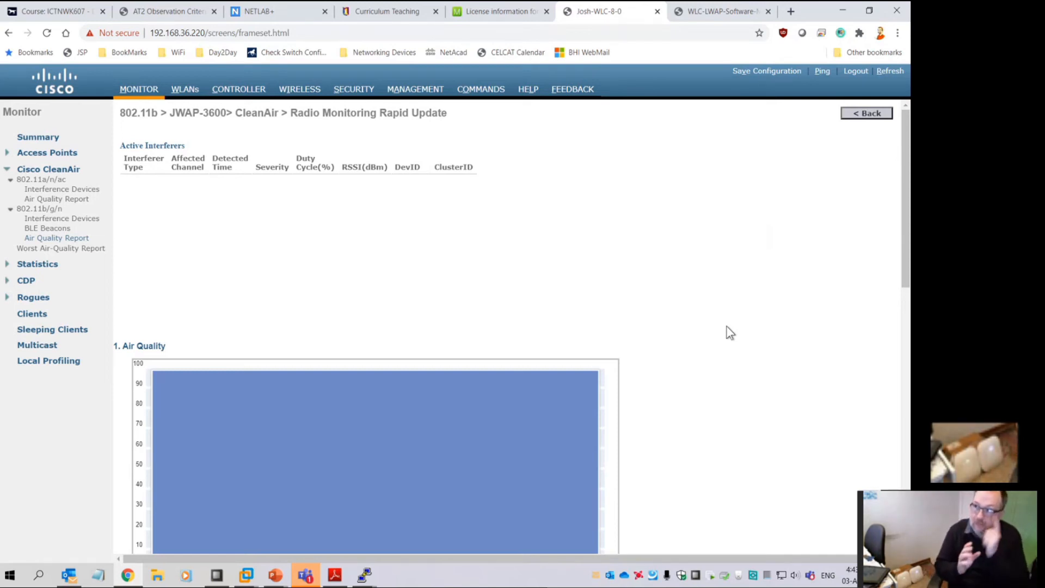
scroll(724, 318, "down", 10)
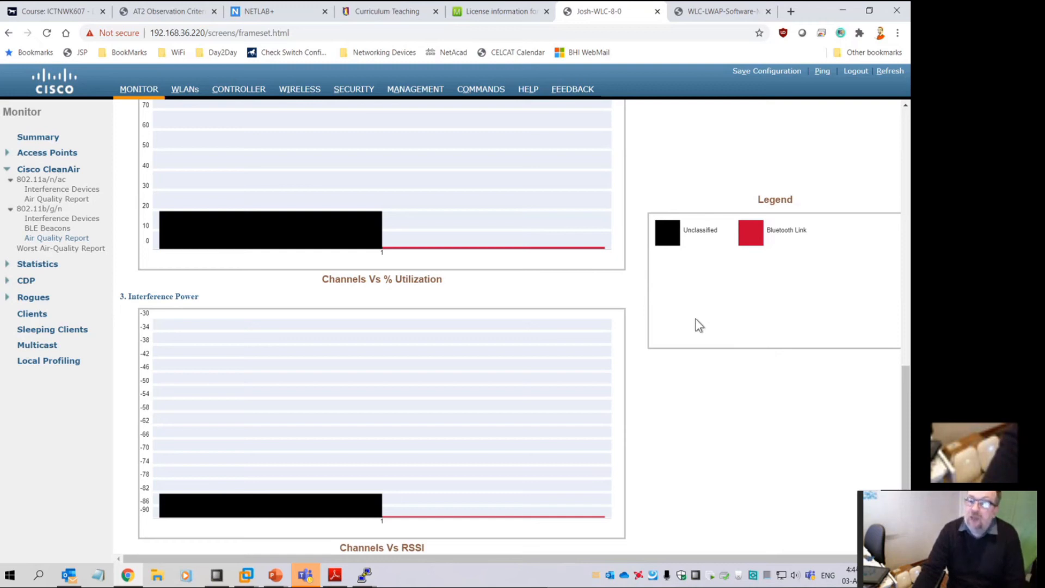
scroll(699, 325, "up", 10)
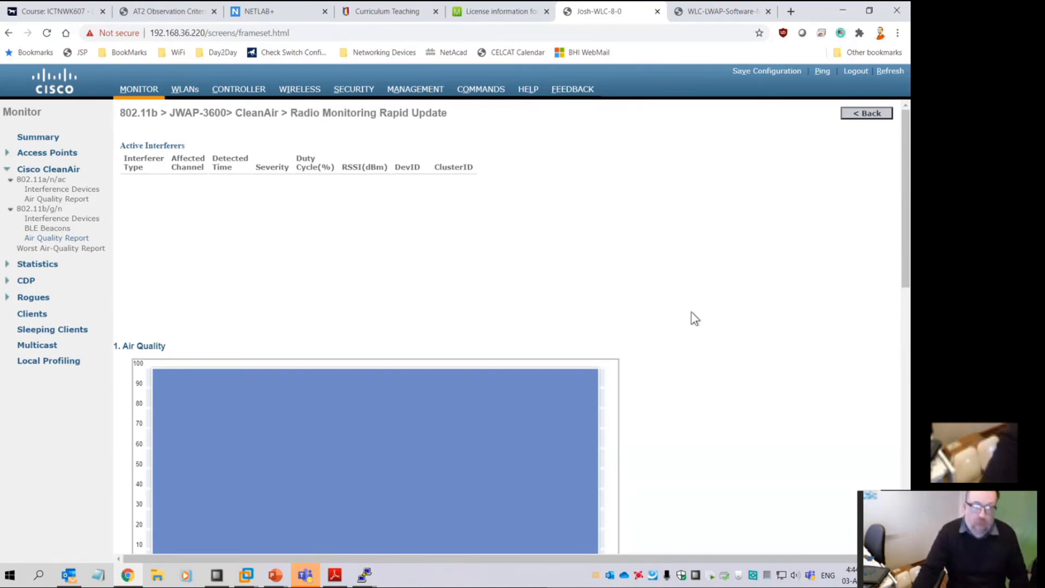
scroll(664, 296, "down", 10)
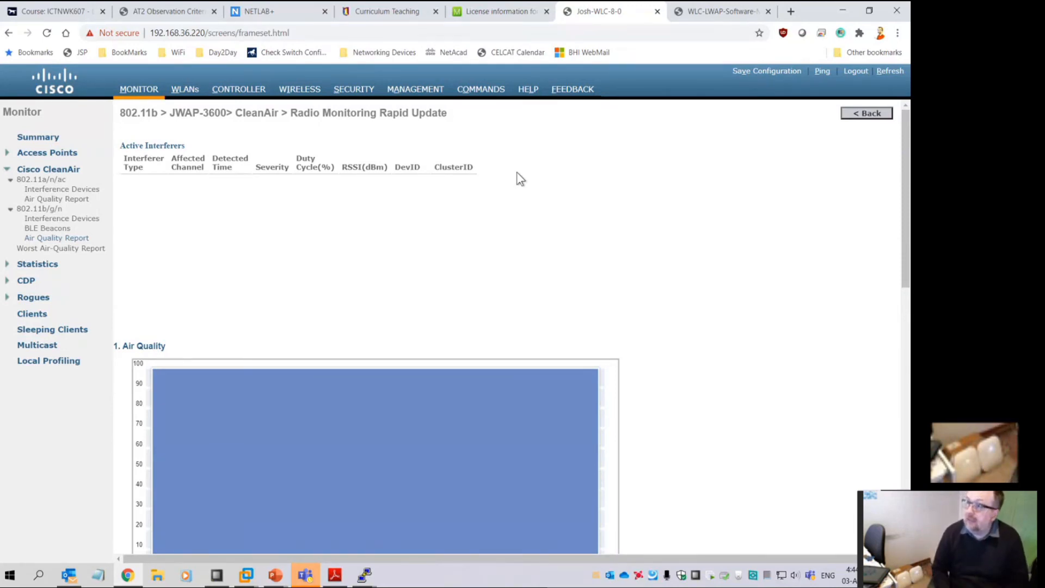
Open the Licenses page under Management and highlight the 8 weeks, 3 days remaining
left_click(419, 92)
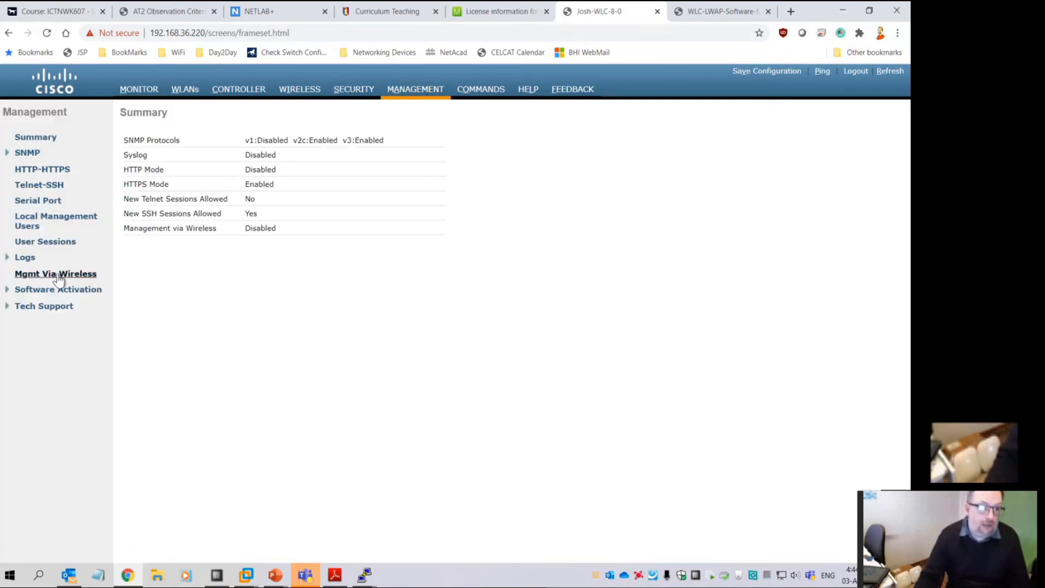
left_click(48, 289)
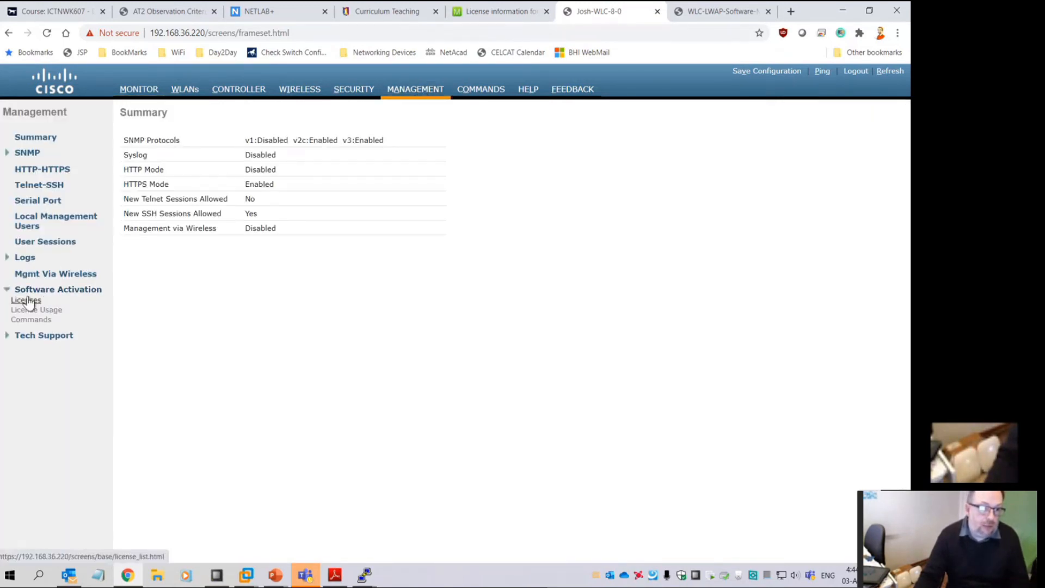
left_click(25, 300)
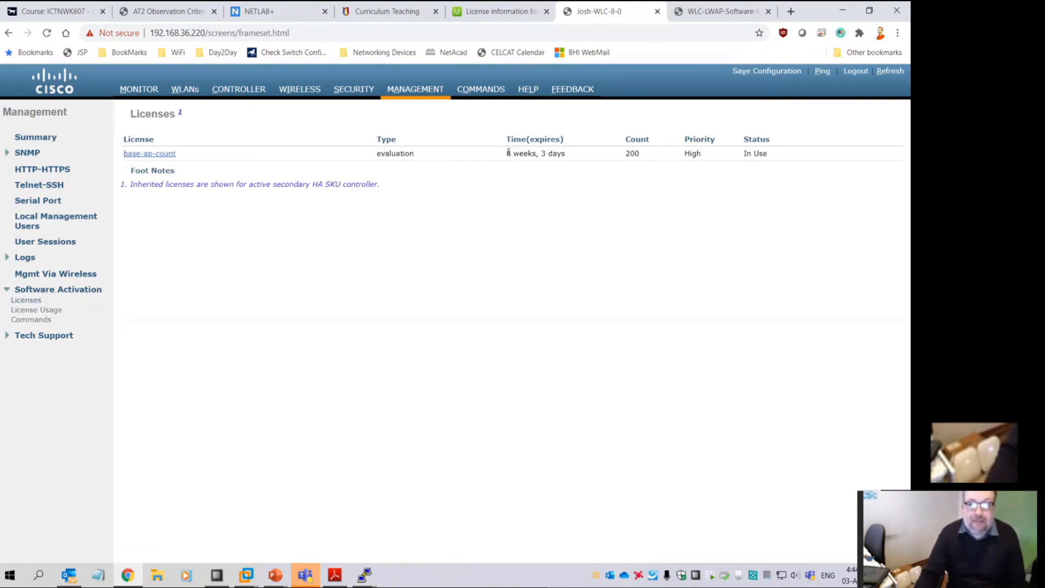
left_click_drag(571, 154, 506, 154)
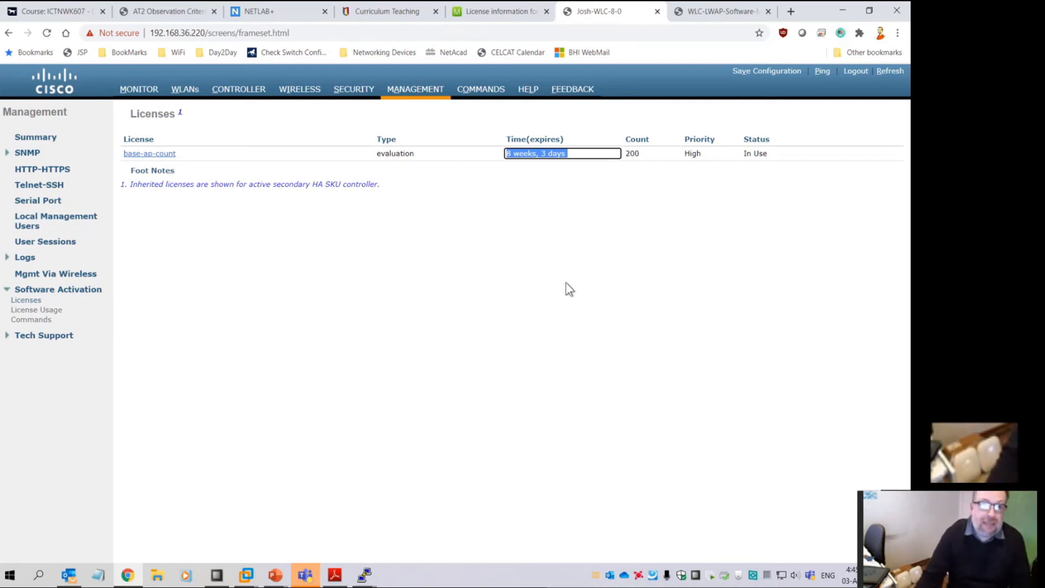
Return to the Monitor summary, highlight Emergency Image Version 8.0.152.0, and scroll down
left_click(139, 90)
left_click_drag(219, 265, 172, 266)
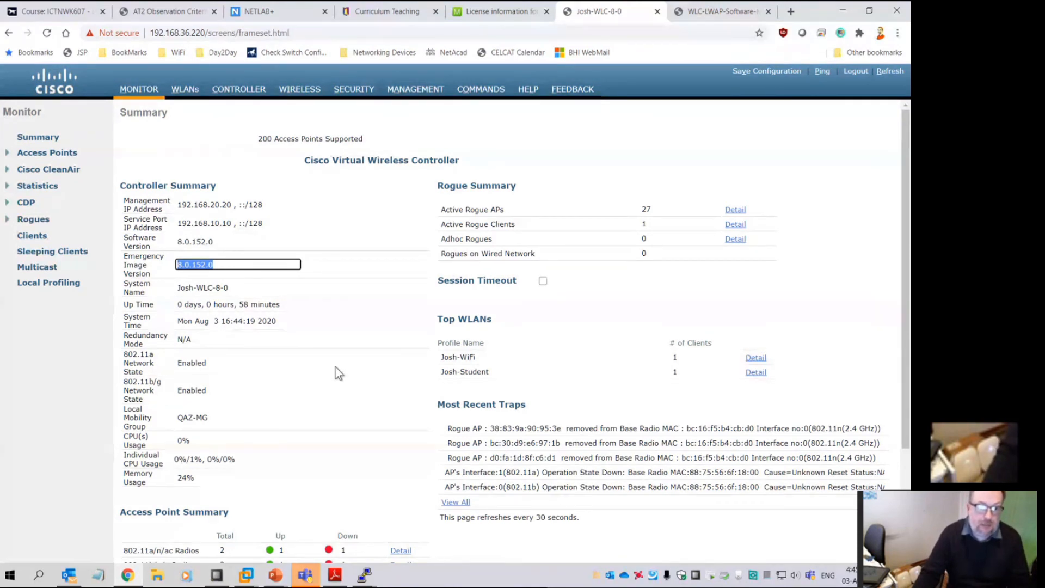
left_click(336, 373)
scroll(362, 373, "down", 3)
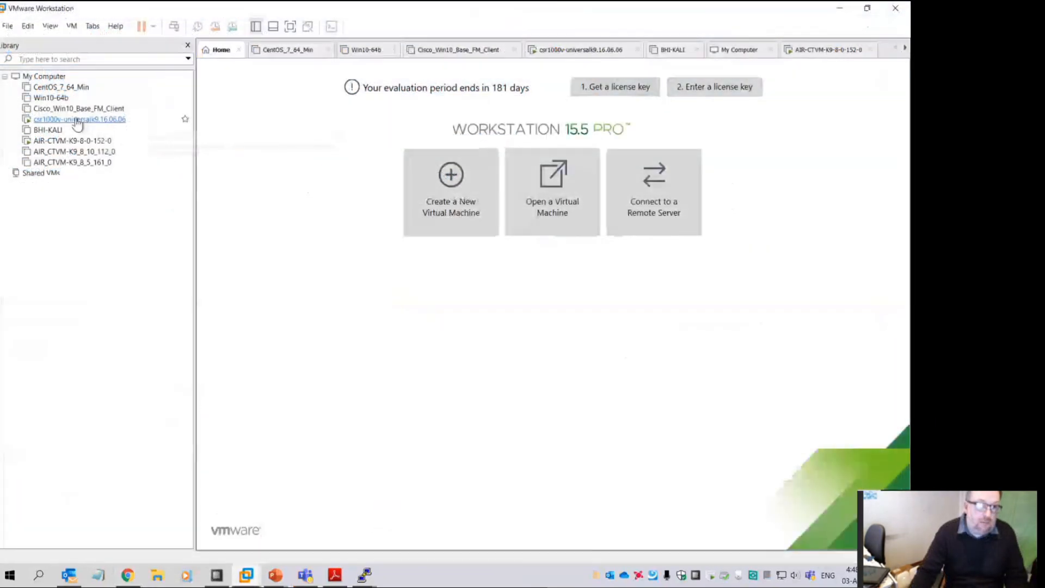
Wake the AIR-CTVM-K9-8-0-152-0 controller console, then power off that VM
double_click(73, 141)
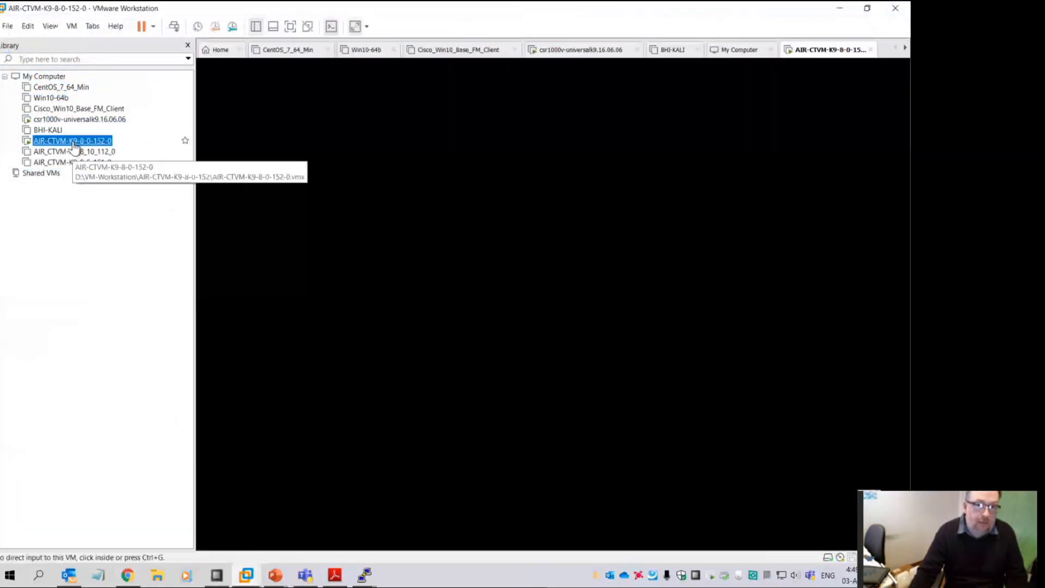
left_click(305, 218)
key("space")
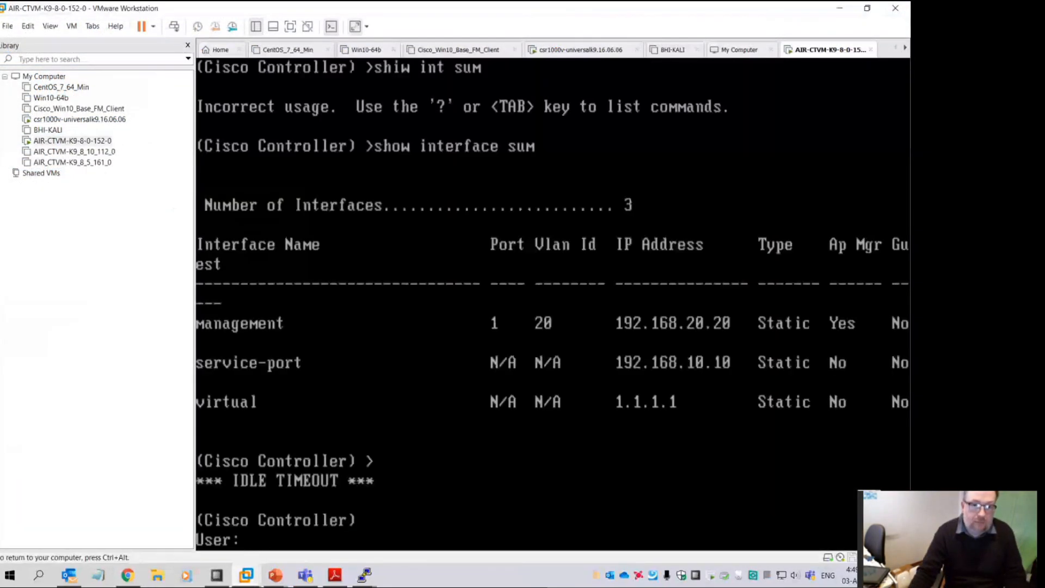
key("ctrl+alt")
right_click(85, 141)
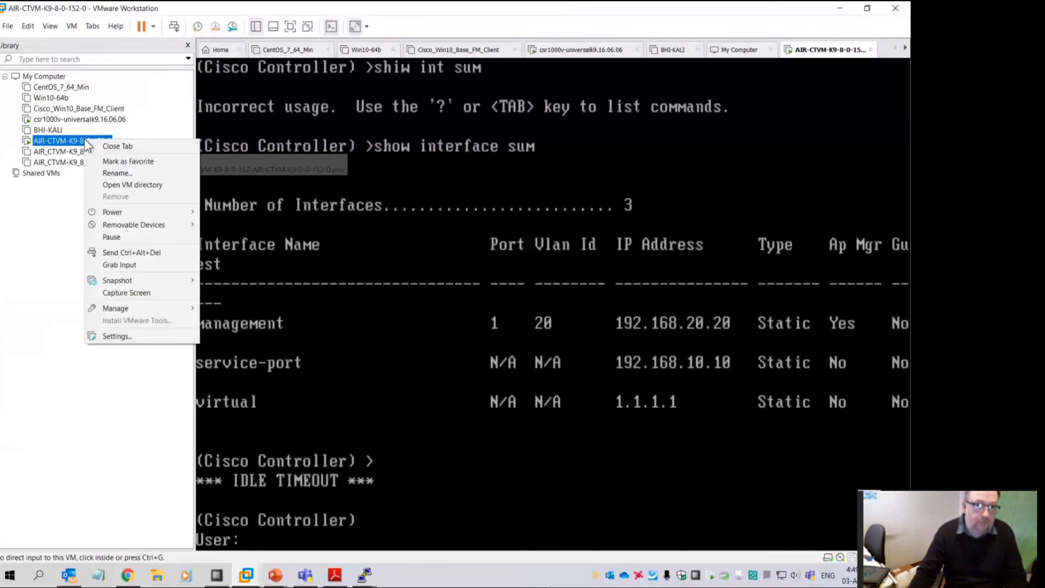
mouse_move(154, 215)
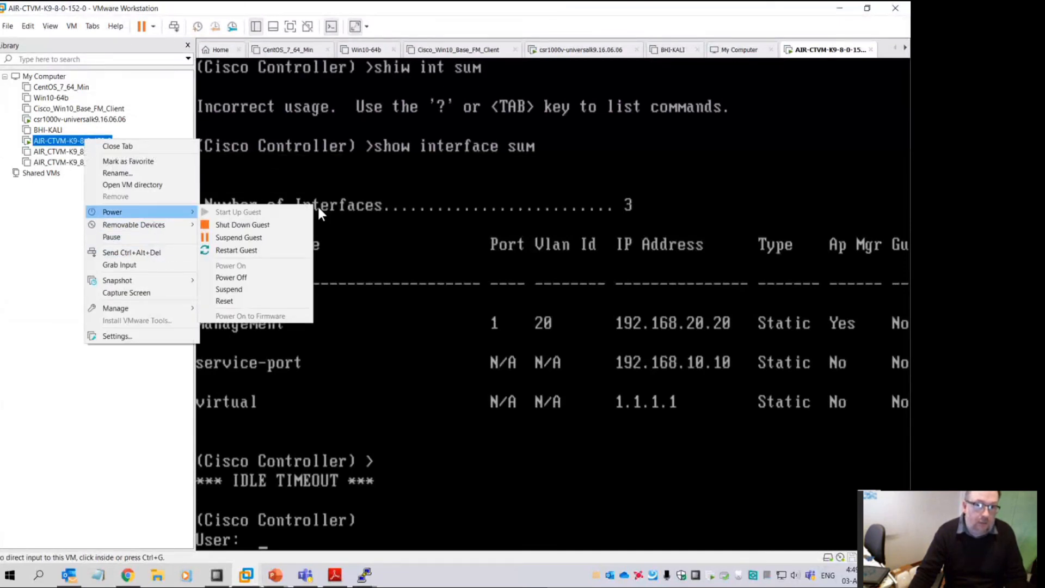
left_click(265, 277)
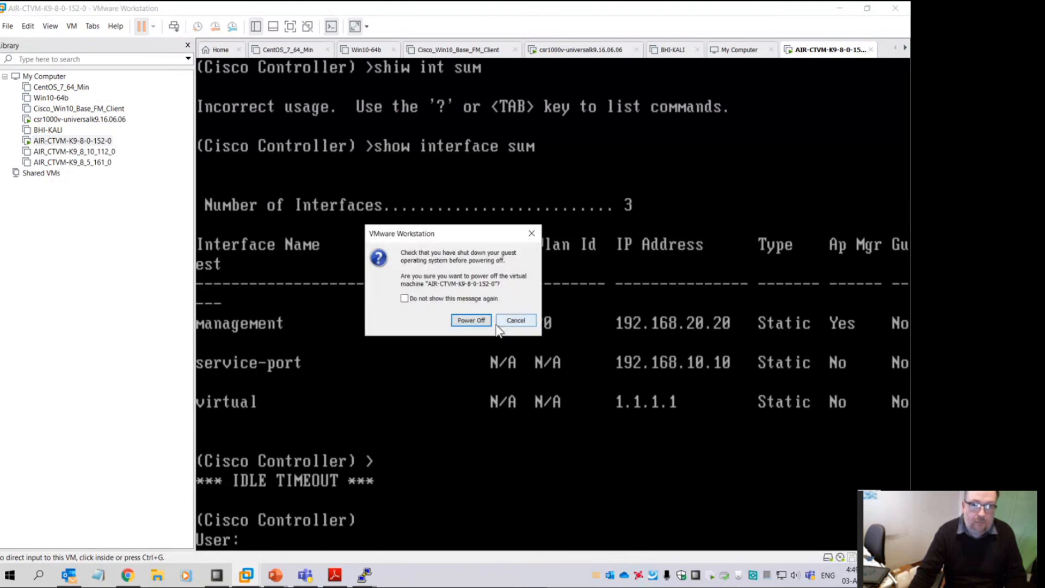
left_click(481, 321)
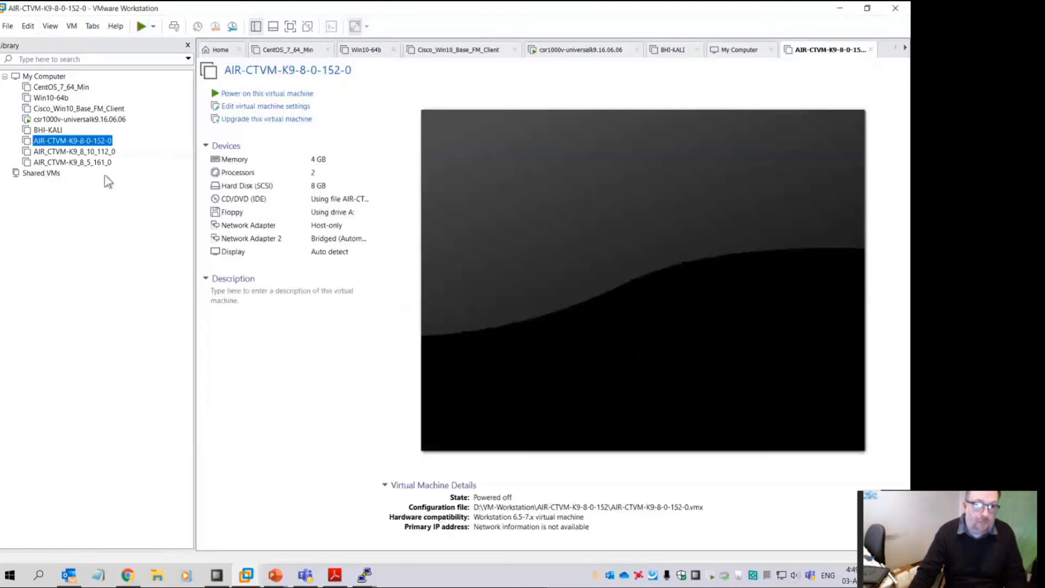
Power on the AIR_CTVM-K9_8_10_112_0 controller VM and watch it boot
left_click(65, 151)
right_click(64, 154)
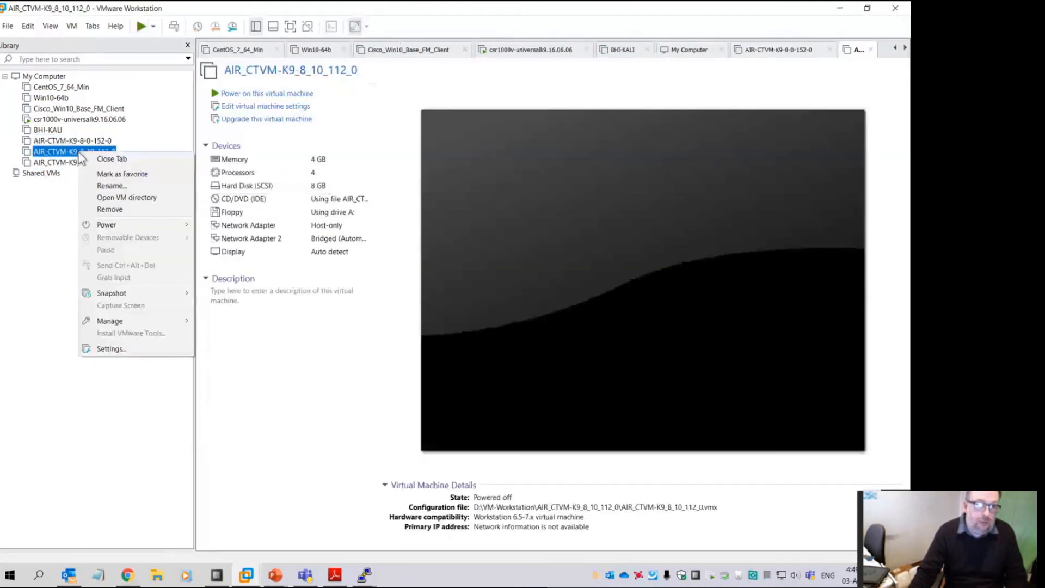
mouse_move(172, 224)
left_click(228, 225)
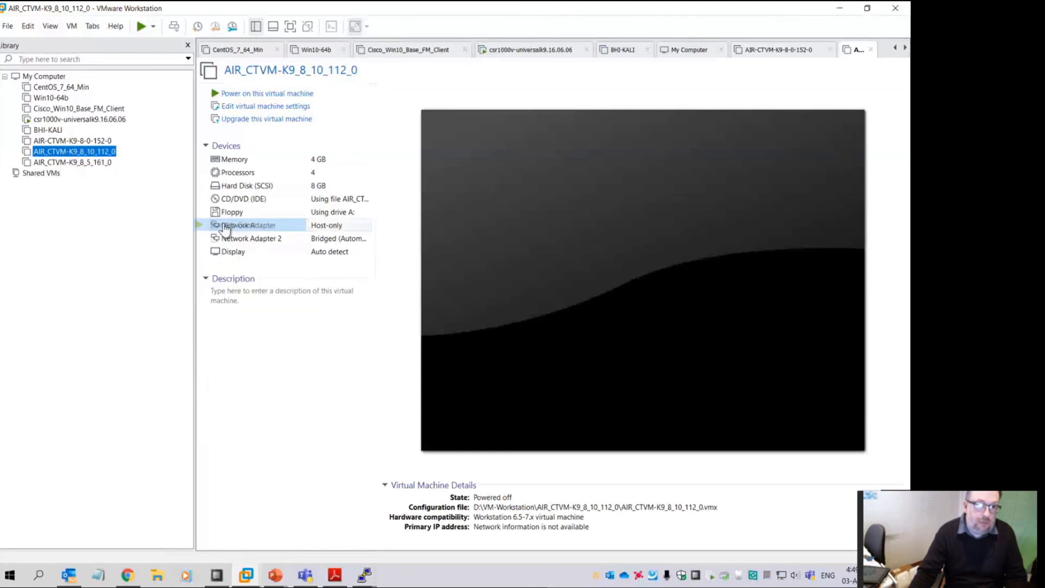
left_click(503, 358)
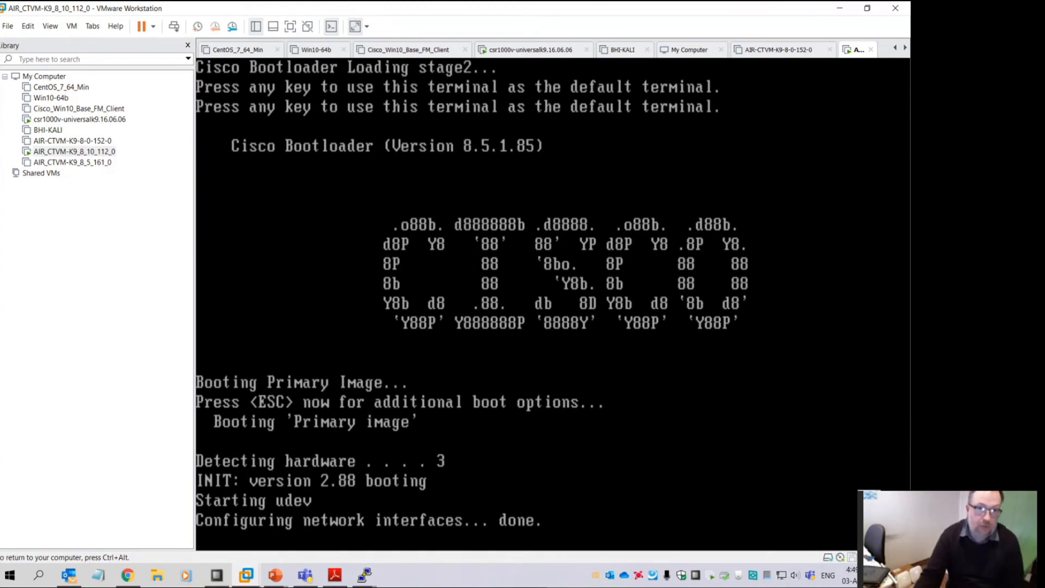
key("ctrl+alt")
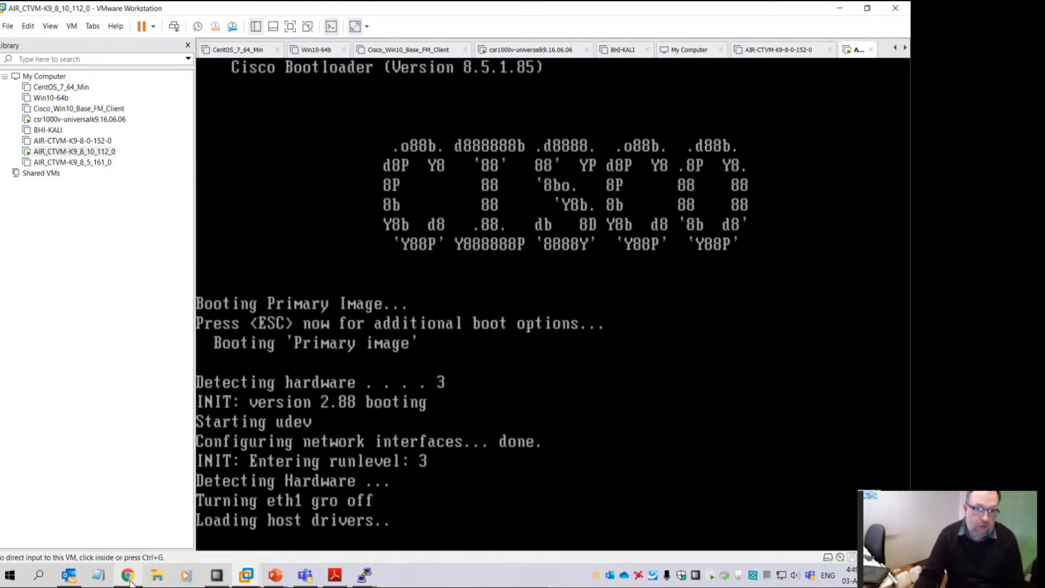
left_click(128, 580)
Scroll up the WLC-LWAP compatibility table toward the newest releases
scroll(612, 274, "up", 2)
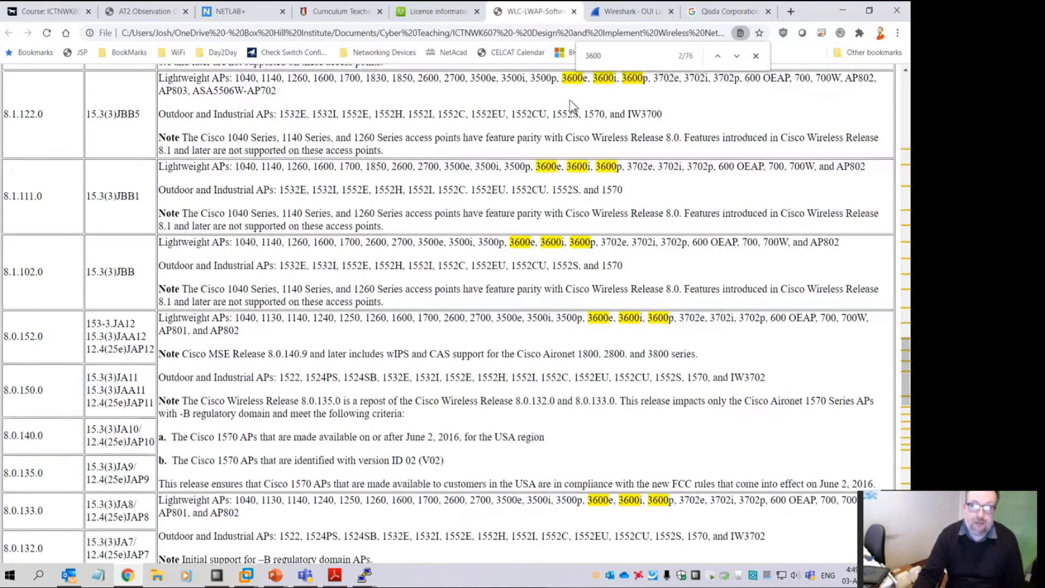
scroll(612, 275, "up", 10)
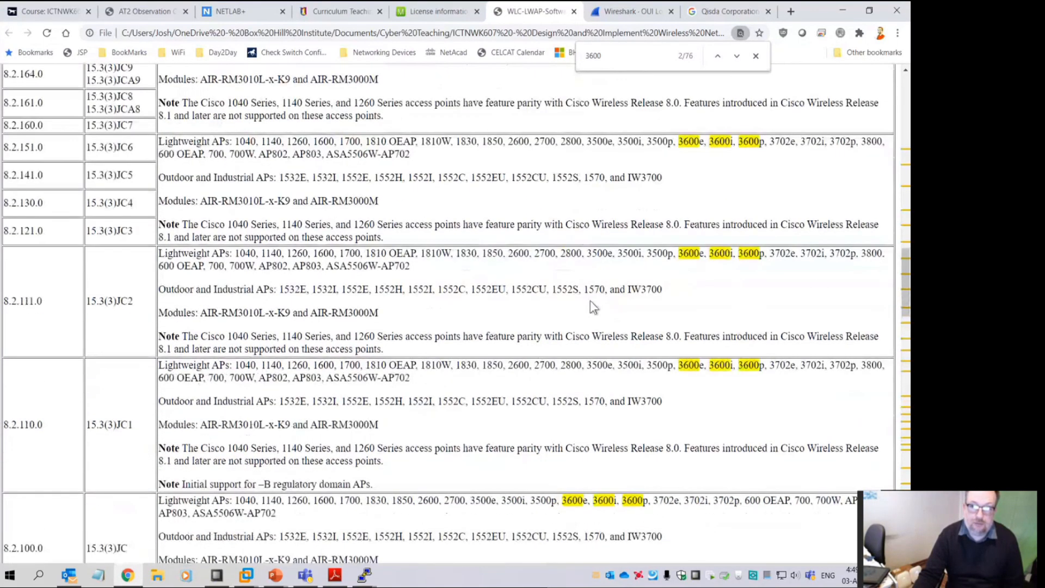
scroll(578, 306, "up", 5)
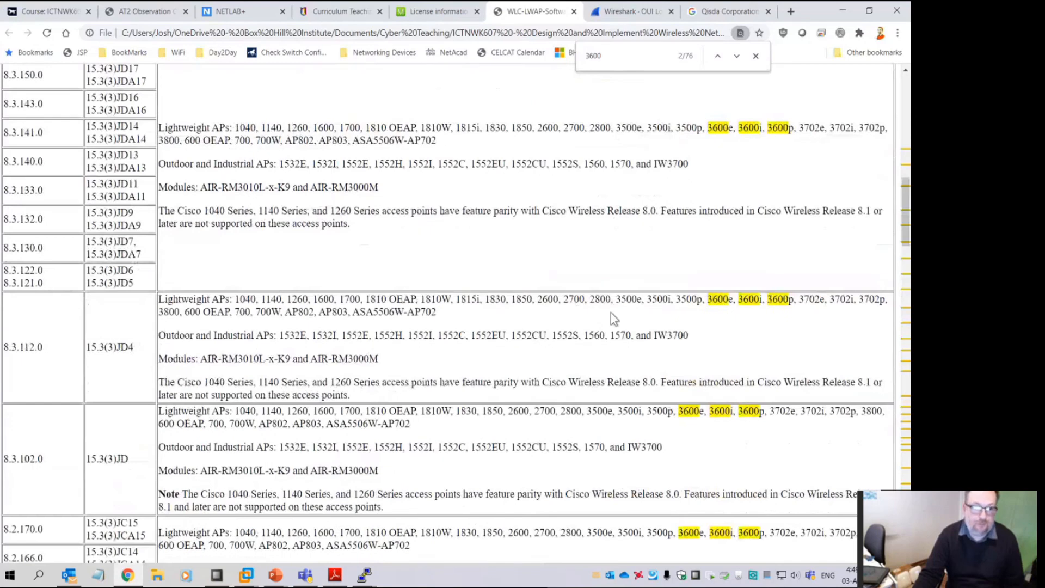
scroll(354, 333, "up", 7)
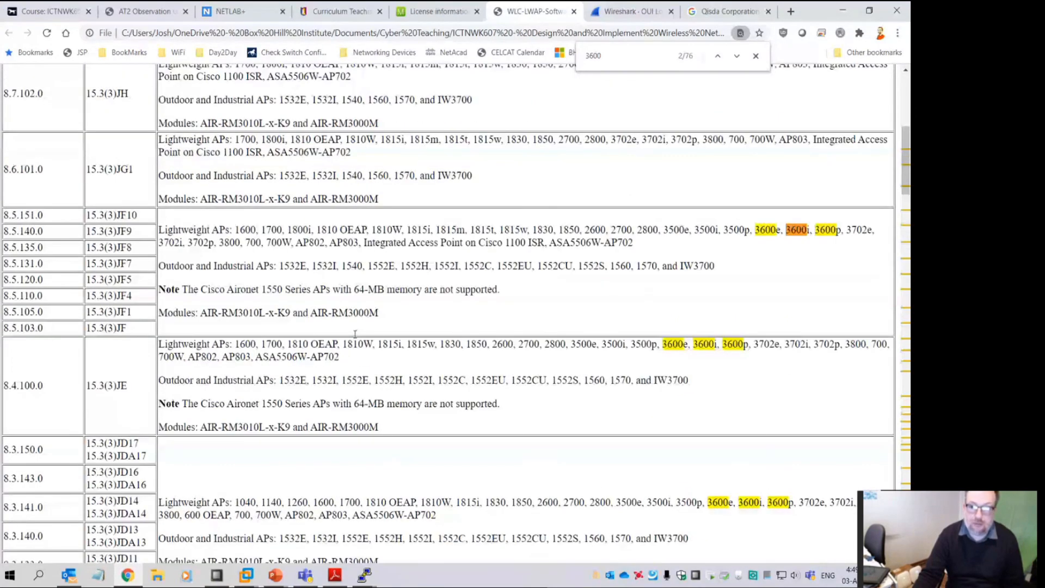
scroll(354, 333, "up", 2)
left_click_drag(55, 329, 90, 331)
scroll(198, 332, "up", 1)
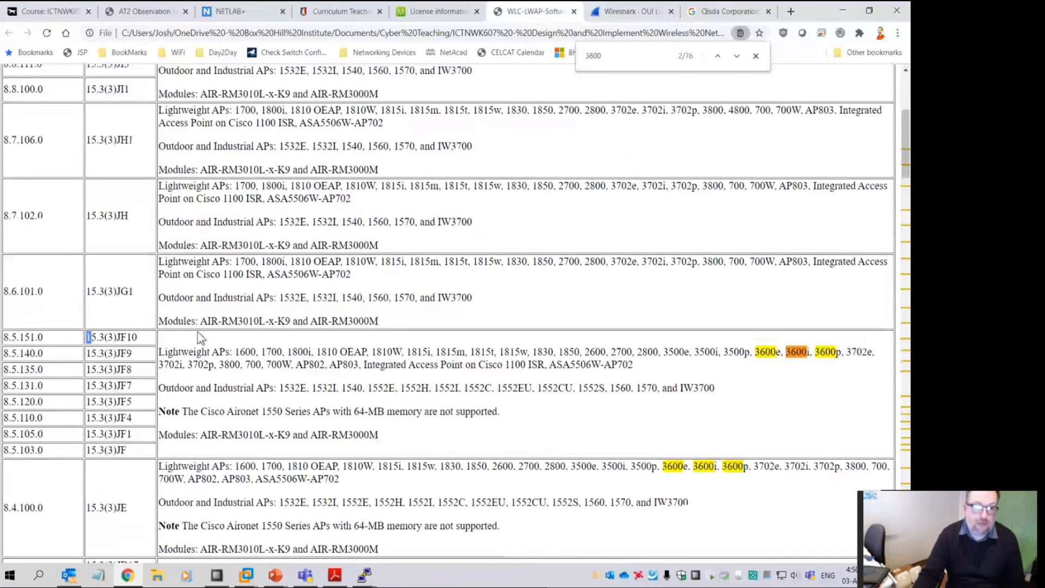
scroll(198, 338, "up", 5)
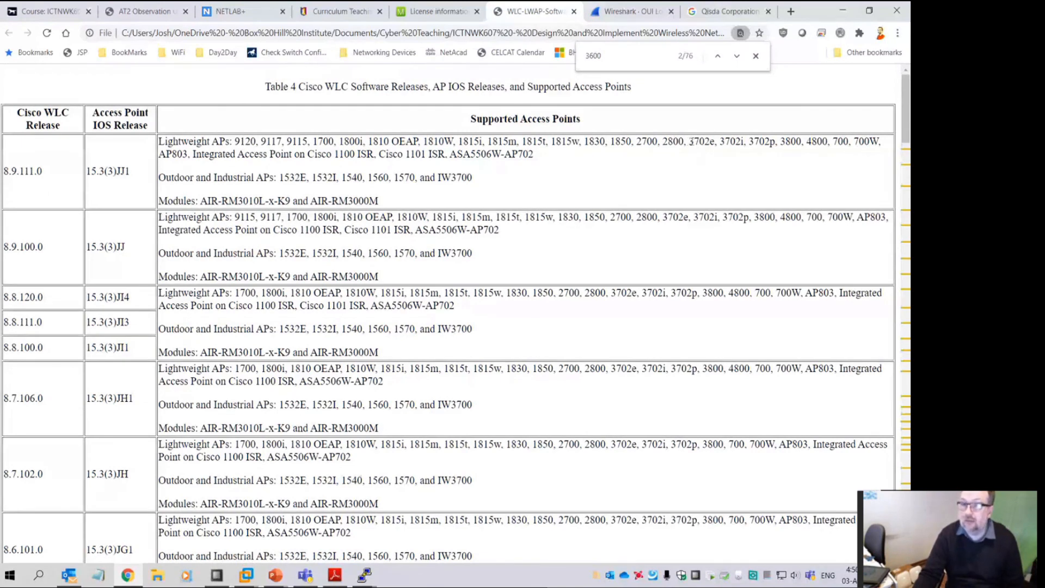
Highlight 3702e in release 8.9.111.0, the table caption, and 3500i in the 8.5 row
left_click_drag(689, 141, 724, 141)
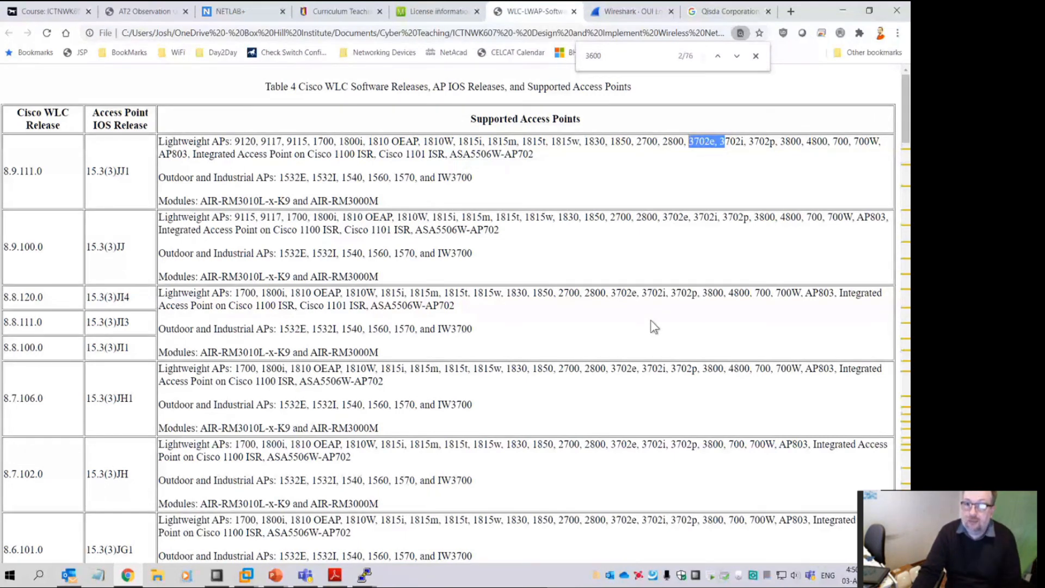
left_click(675, 141)
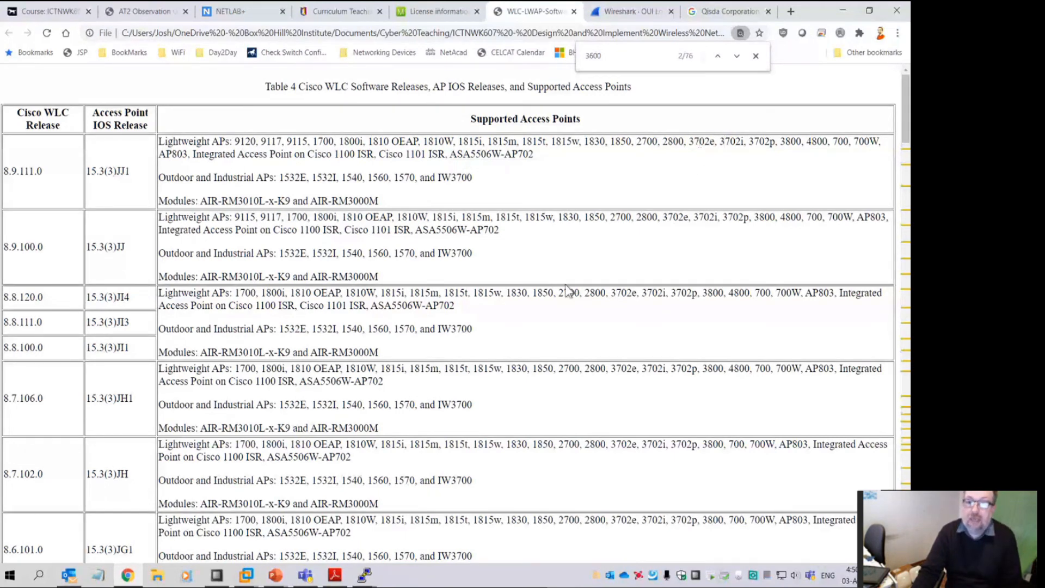
left_click_drag(48, 173, 2, 176)
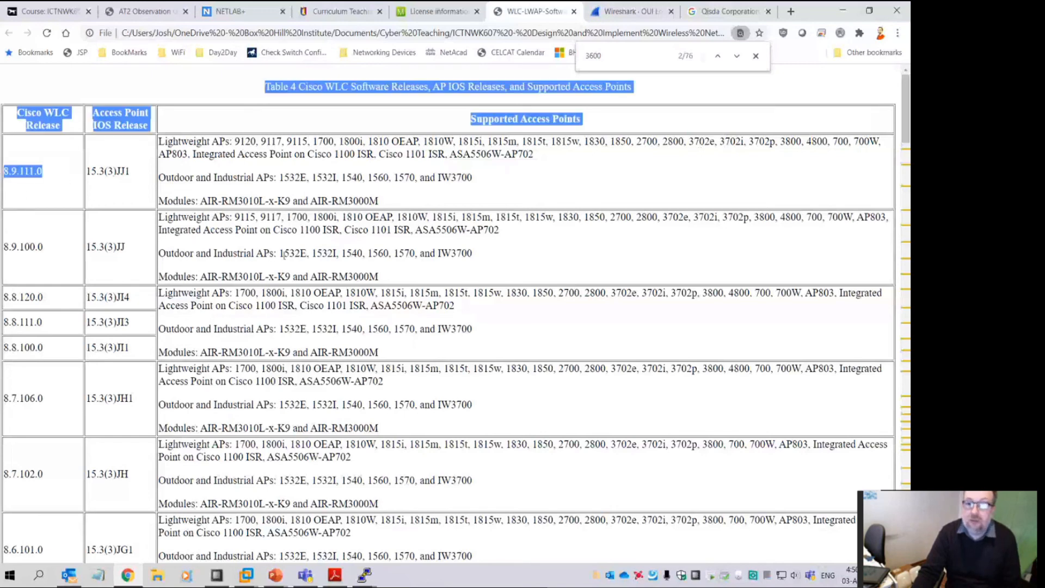
left_click(560, 197)
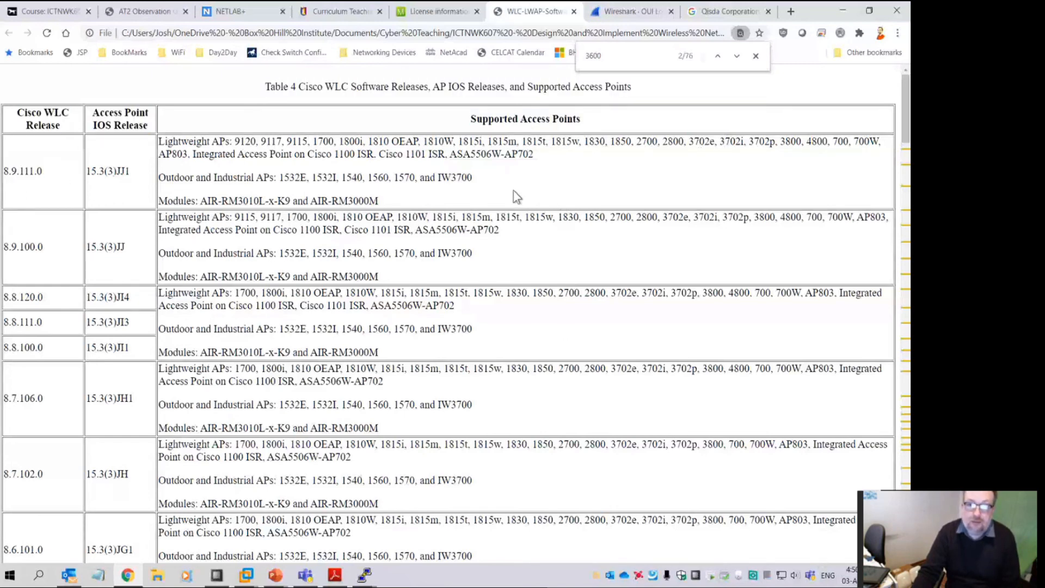
scroll(565, 329, "down", 5)
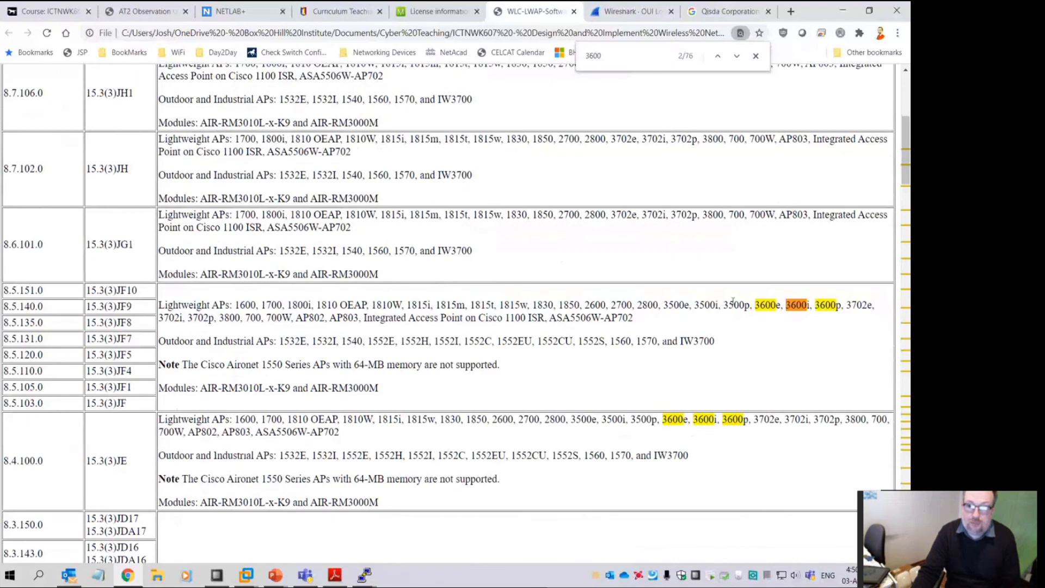
left_click_drag(695, 305, 718, 305)
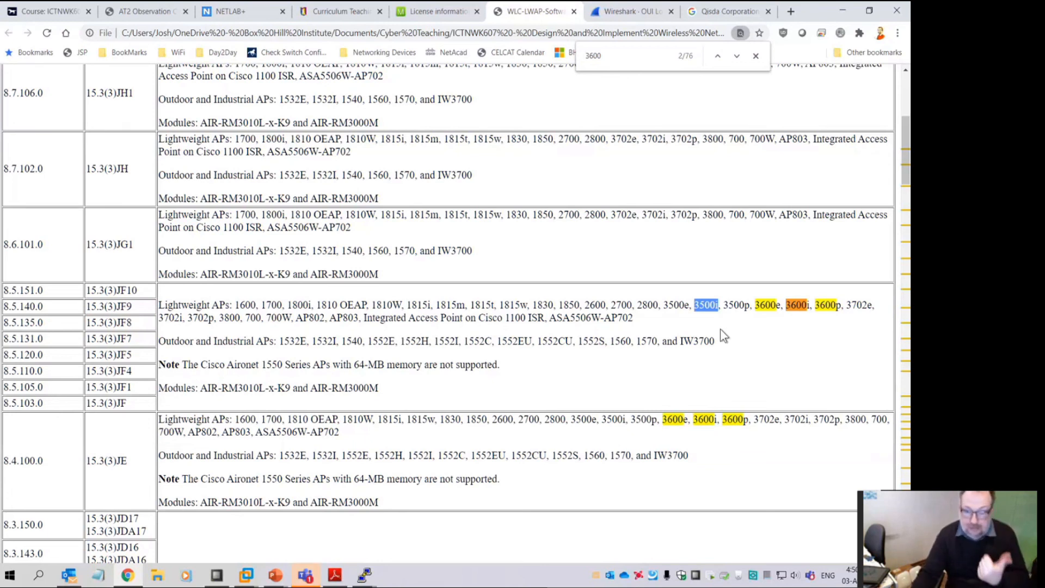
Clear the 3500i highlight, then bring up the running virtual machines list
left_click(796, 306)
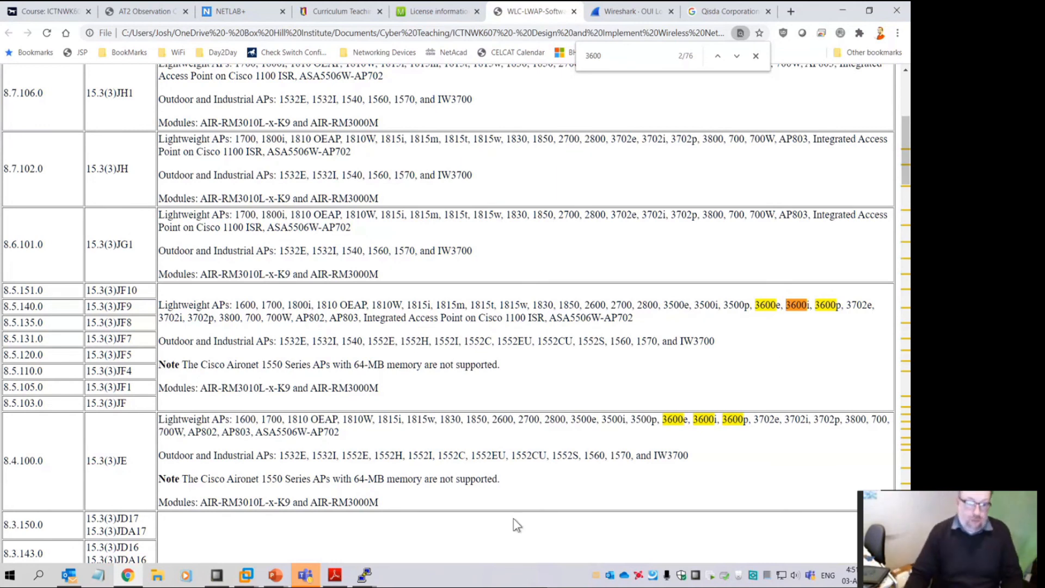
left_click(246, 574)
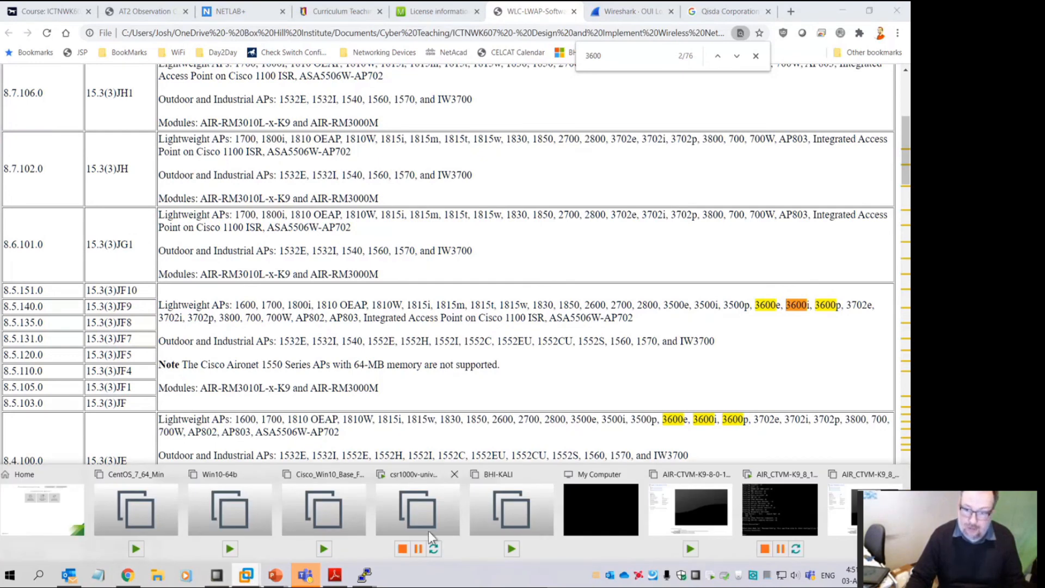
Log in to the 8.10 controller VM's console as admin with its password
left_click(791, 499)
left_click(548, 409)
type("admin")
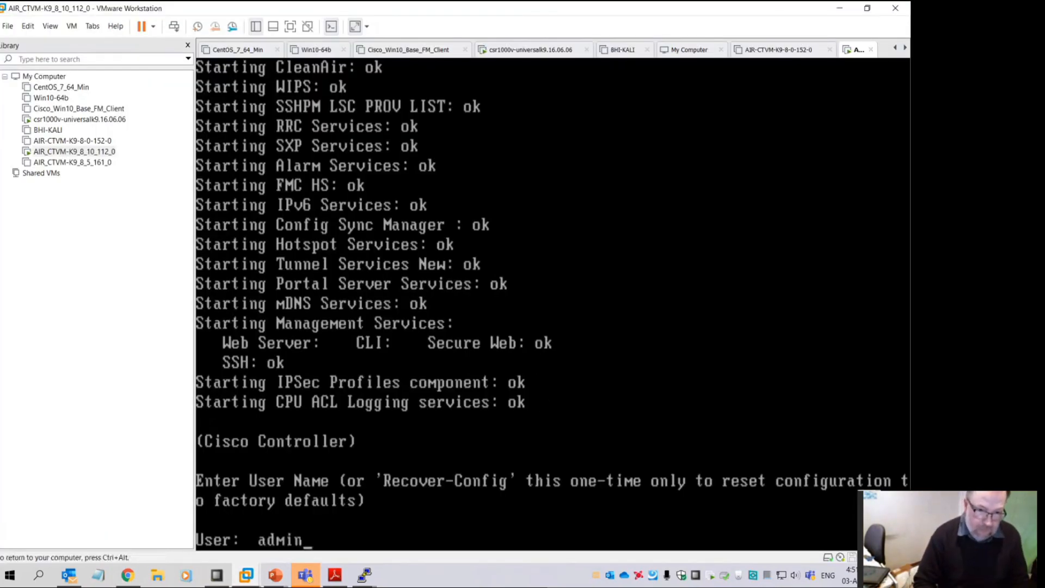
key("Return")
type("*********")
key("Return")
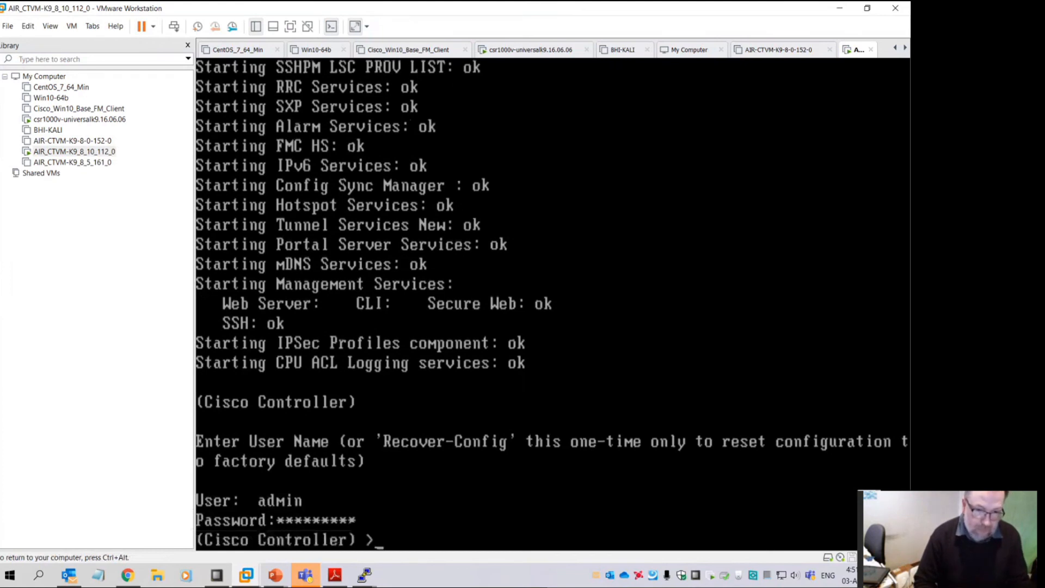
Ping 192.168.20.1 from the controller console, then go back to Chrome
type("ping 4~5~")
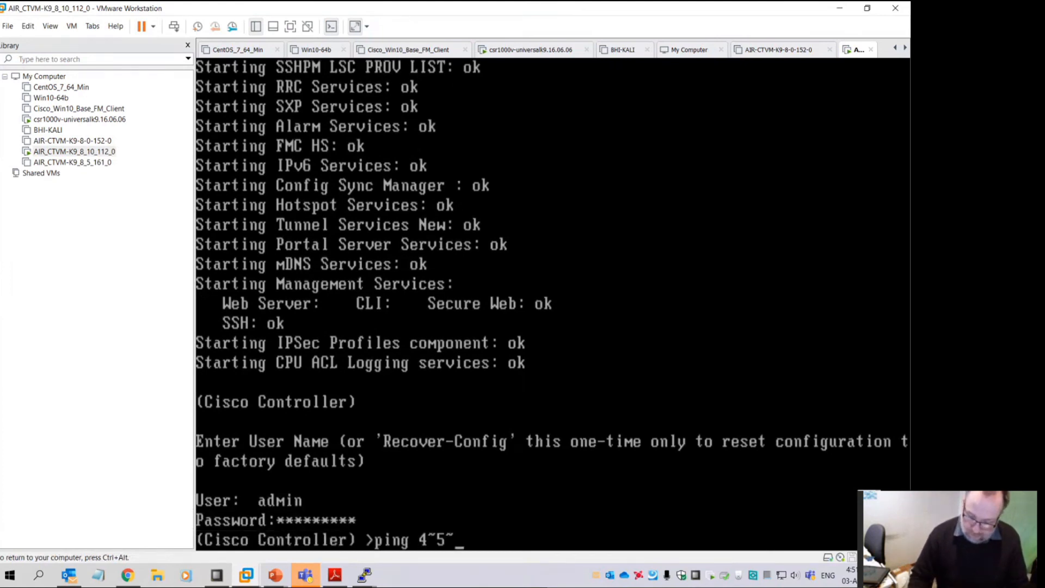
type("3~4~3~2~3~4~")
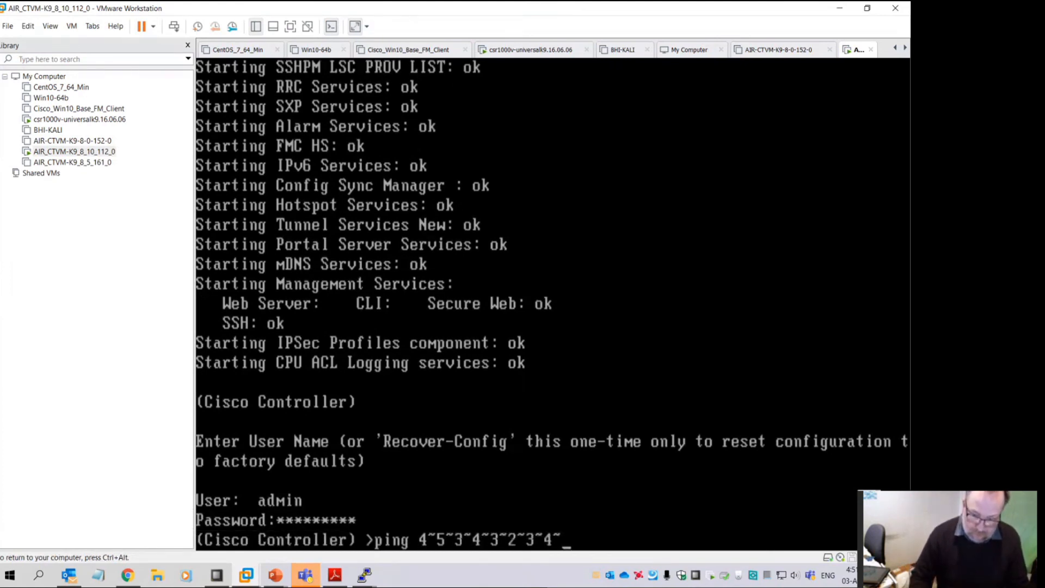
key("BackSpace")
key("BackSpace")
key("BackSpace")
key("BackSpace")
key("BackSpace")
key("BackSpace")
key("BackSpace")
key("BackSpace")
key("BackSpace")
key("BackSpace")
key("BackSpace")
key("BackSpace")
key("BackSpace")
key("BackSpace")
key("BackSpace")
key("BackSpace")
key("BackSpace")
key("BackSpace")
key("BackSpace")
key("BackSpace")
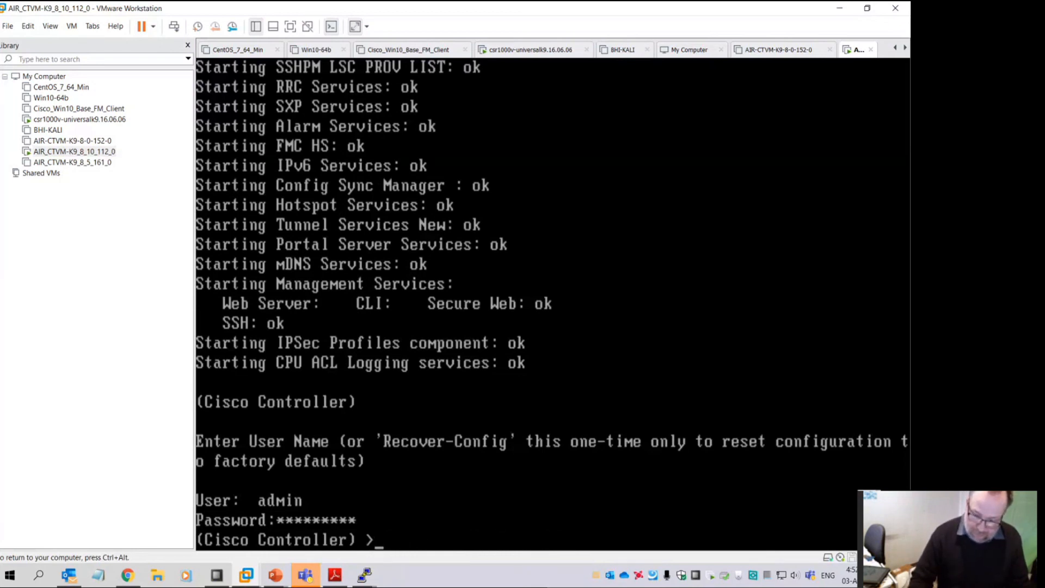
type("ping 192.")
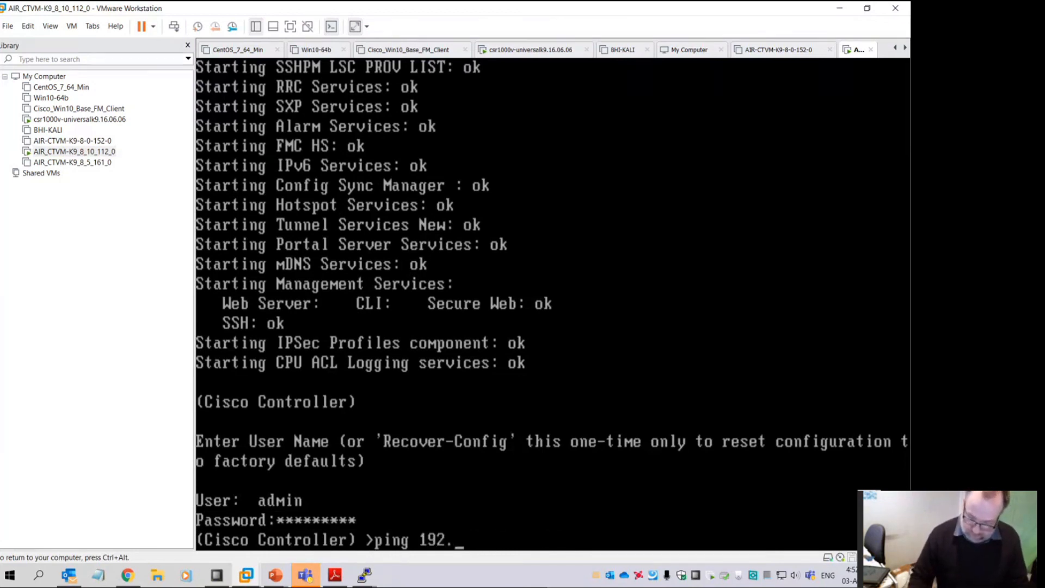
type("168.20.1")
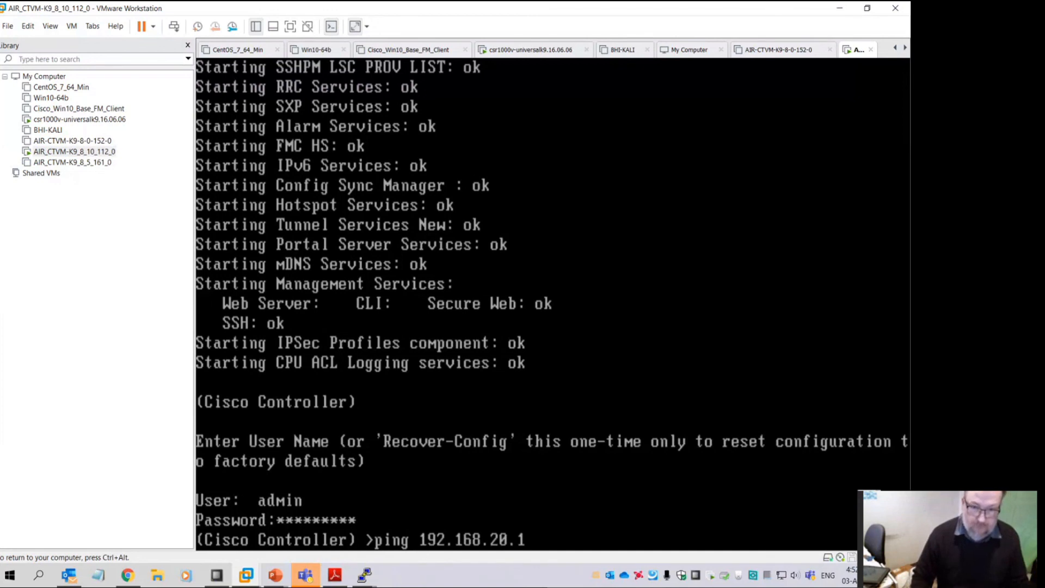
key("Return")
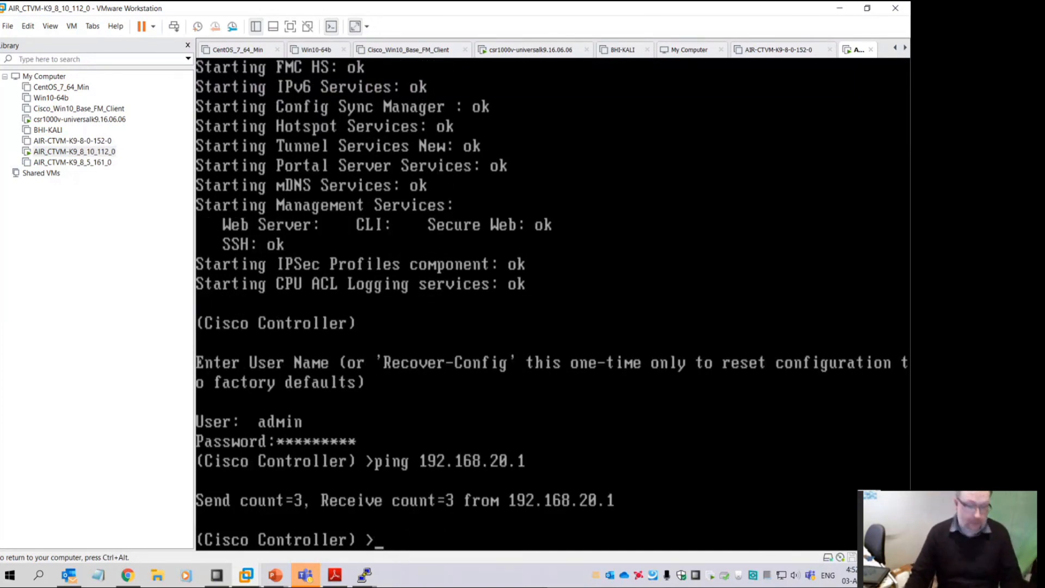
left_click(127, 574)
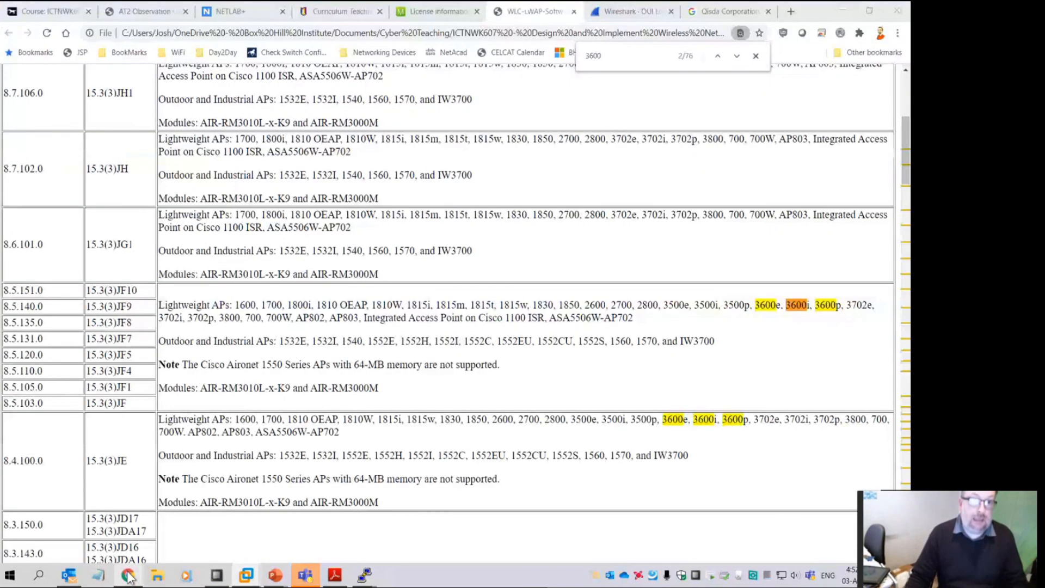
left_click(691, 12)
left_click(666, 36)
type("https:")
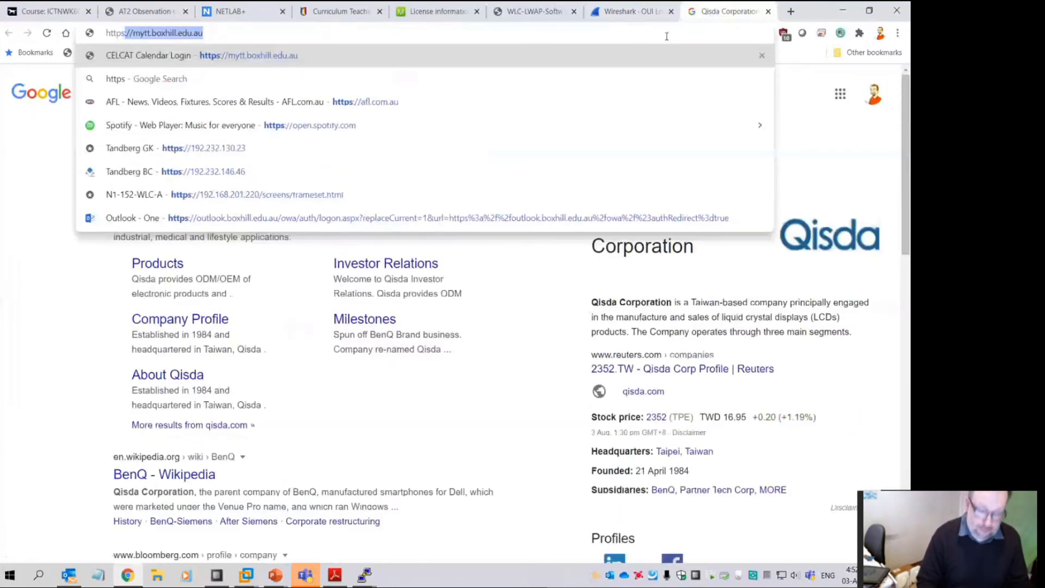
type("192.168.20")
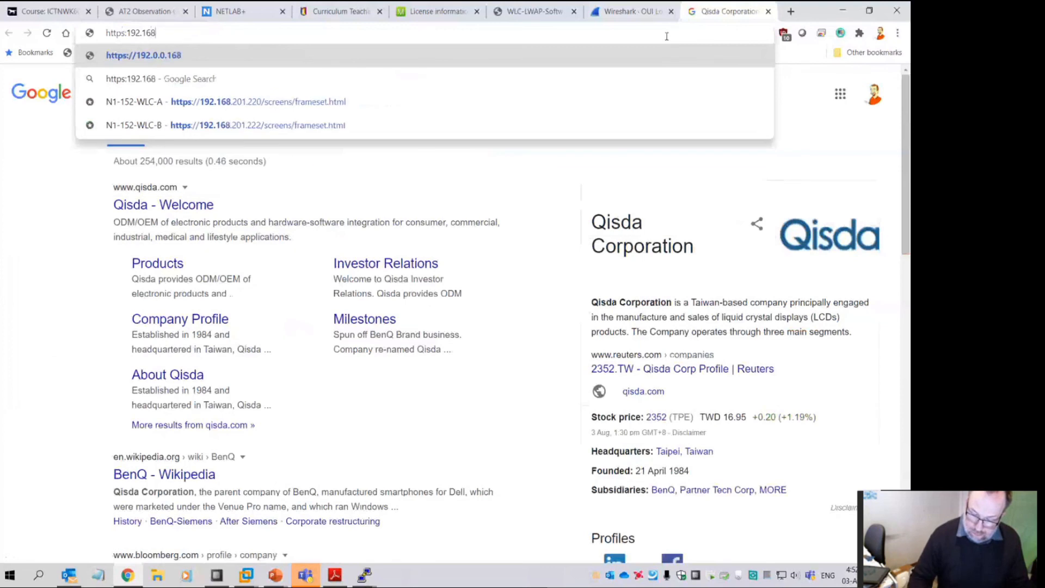
key("BackSpace")
key("BackSpace")
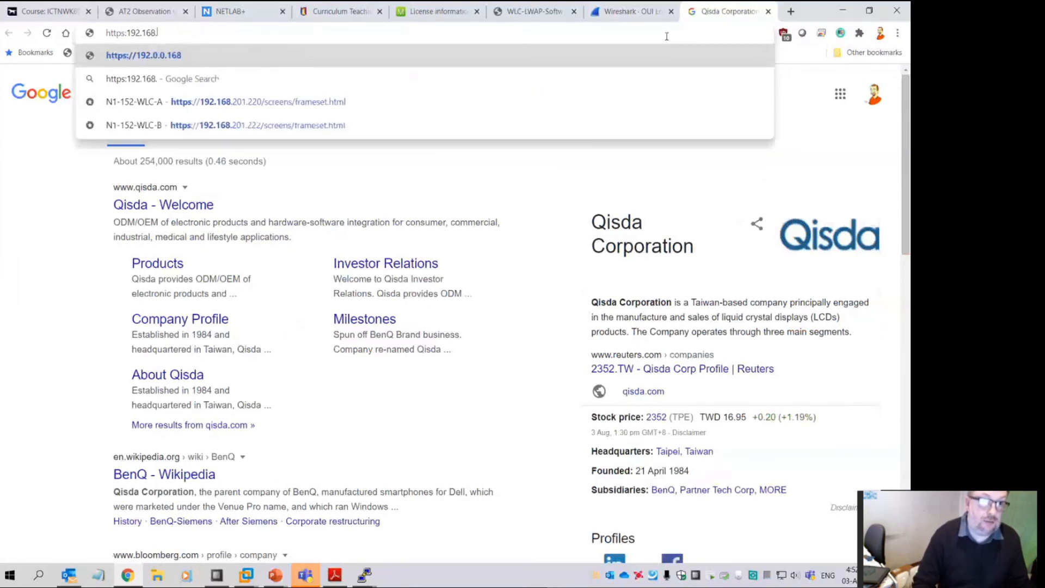
type("36.20")
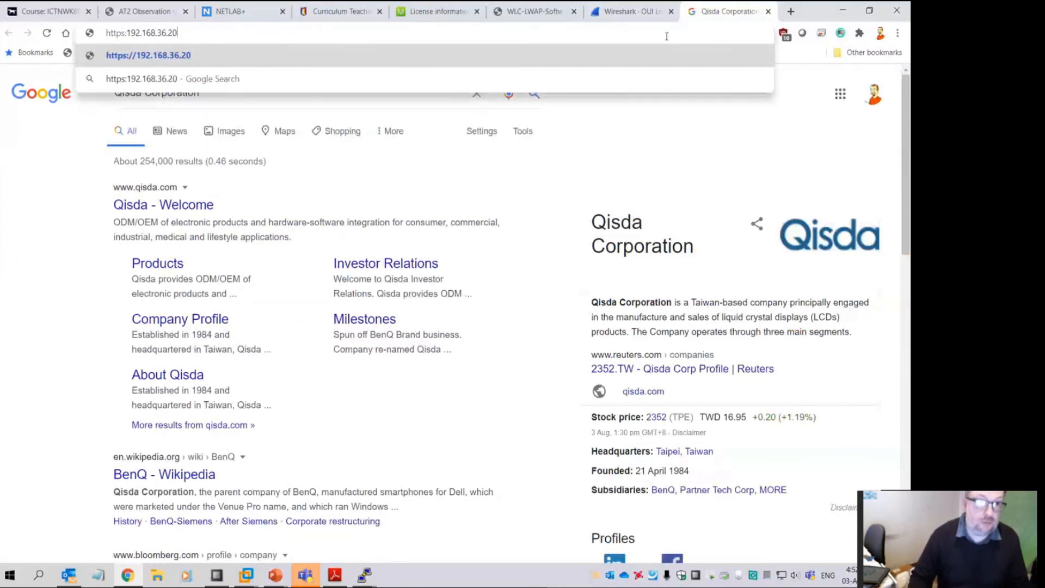
key("BackSpace")
type("20")
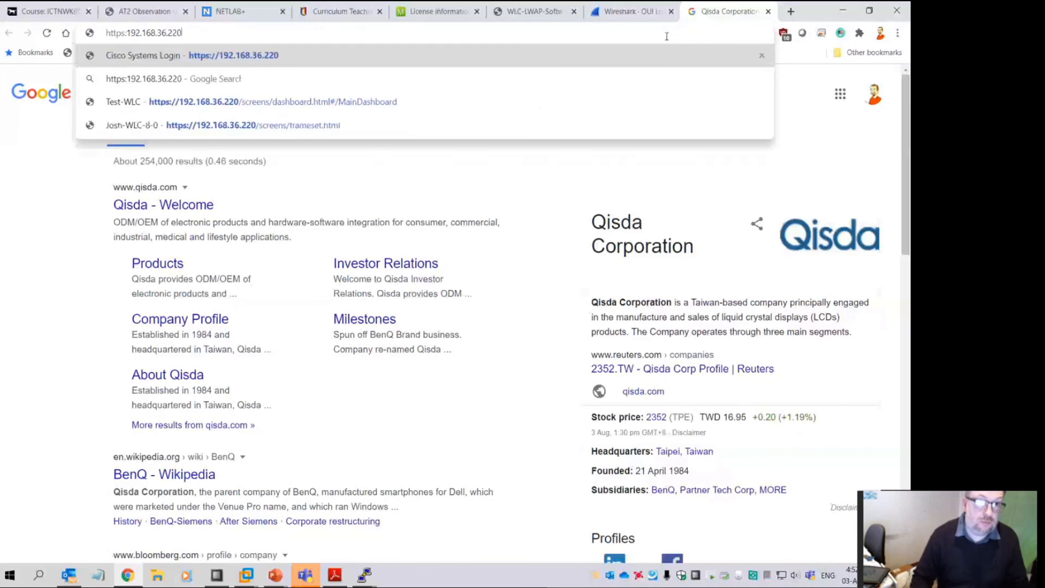
key("Return")
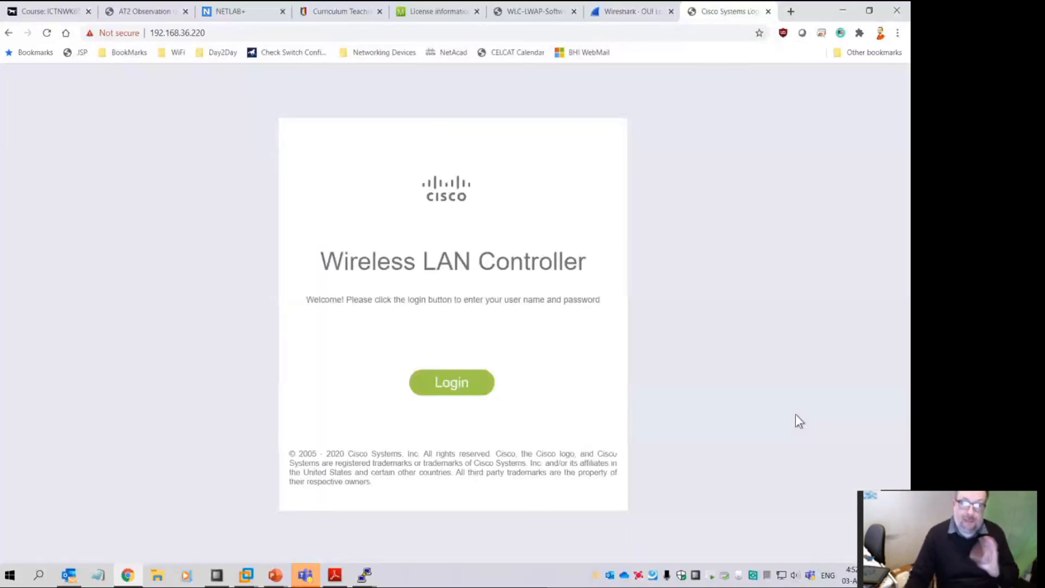
Sign in to the controller at 192.168.36.220 as admin with its password
left_click(456, 387)
type("adminp")
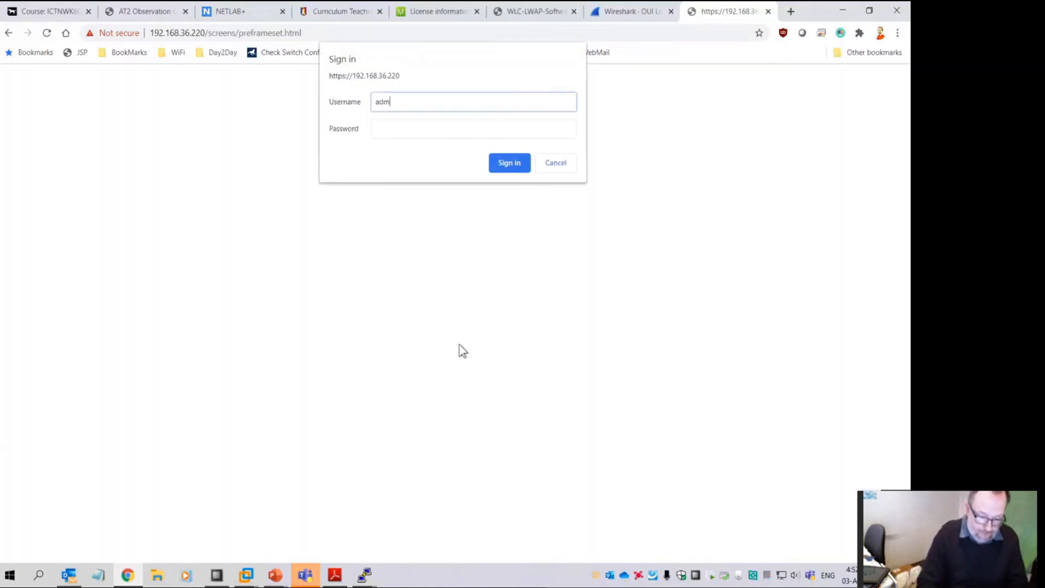
key("BackSpace")
key("BackSpace")
key("BackSpace")
key("BackSpace")
key("BackSpace")
key("BackSpace")
type("admin")
key("Tab")
type("********")
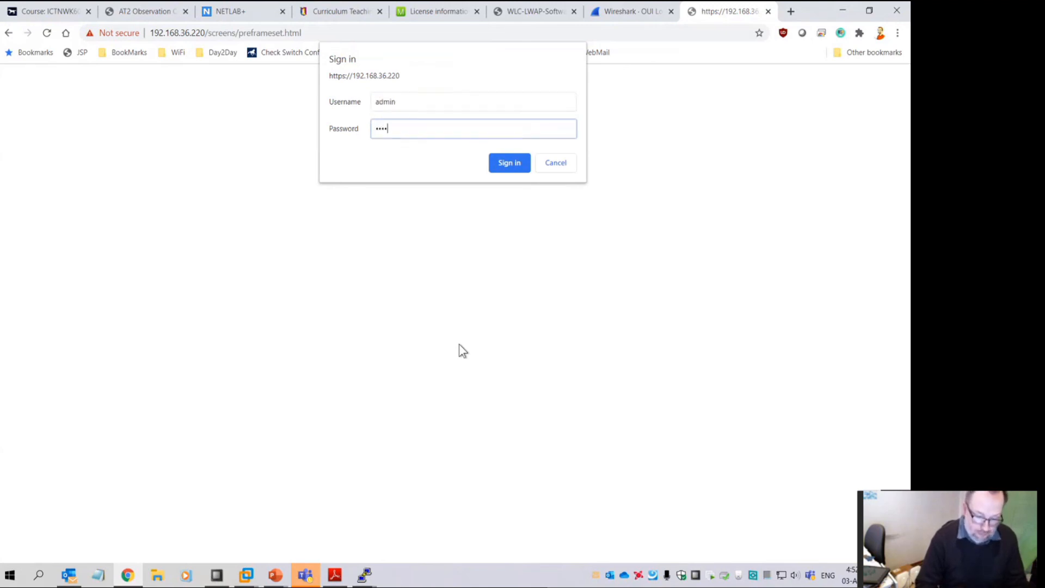
key("Return")
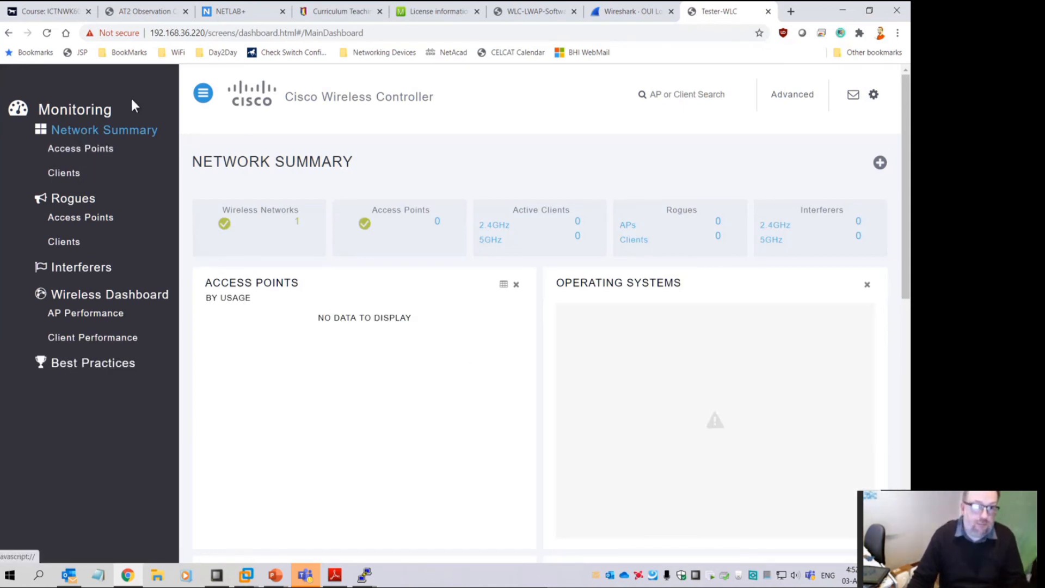
Browse the WLANs, Network Summary, clients, rogue access points and Wireless Dashboard pages
left_click(268, 225)
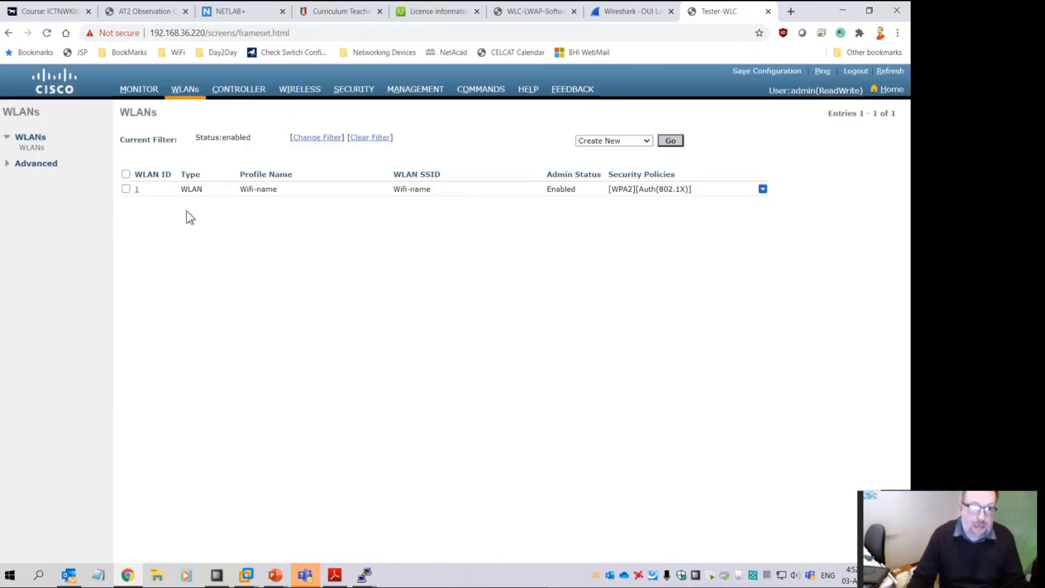
left_click(886, 89)
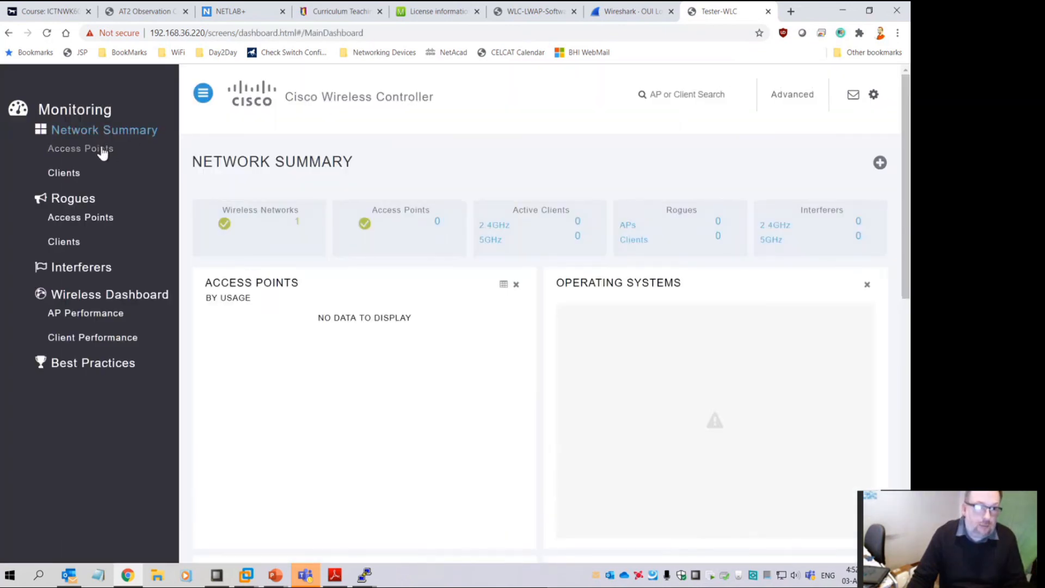
left_click(68, 173)
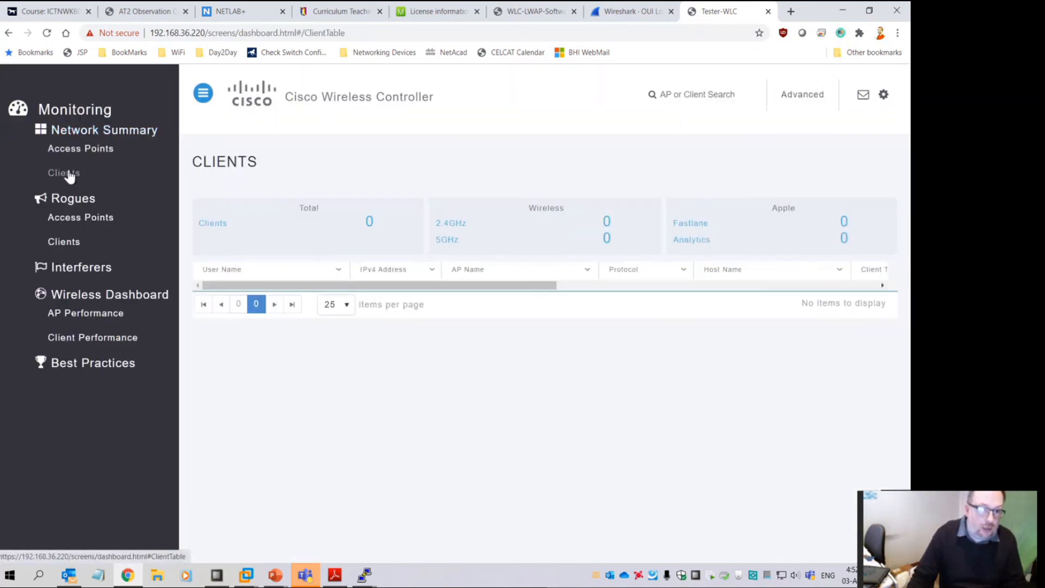
left_click(79, 221)
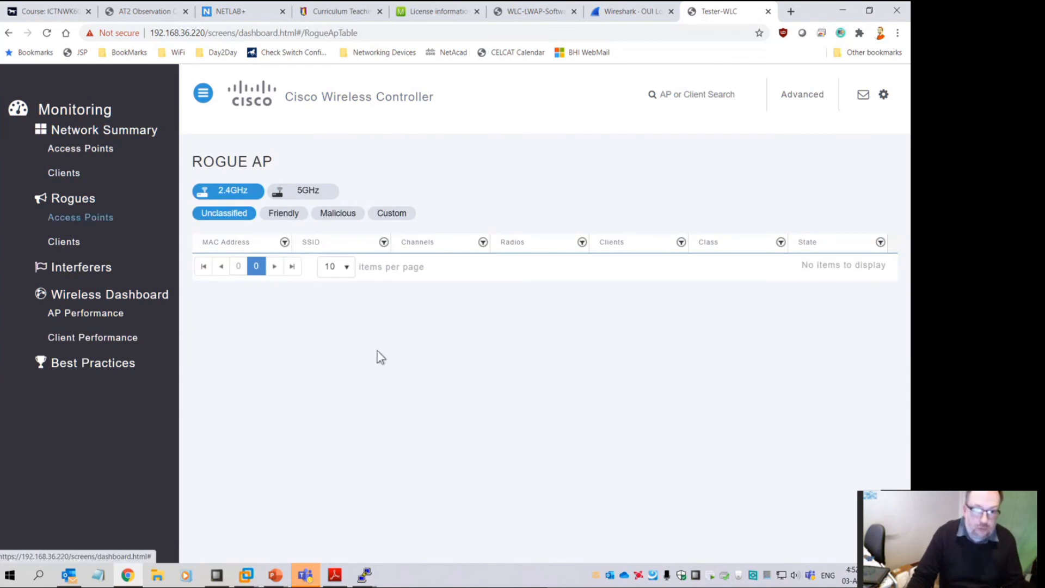
left_click(78, 299)
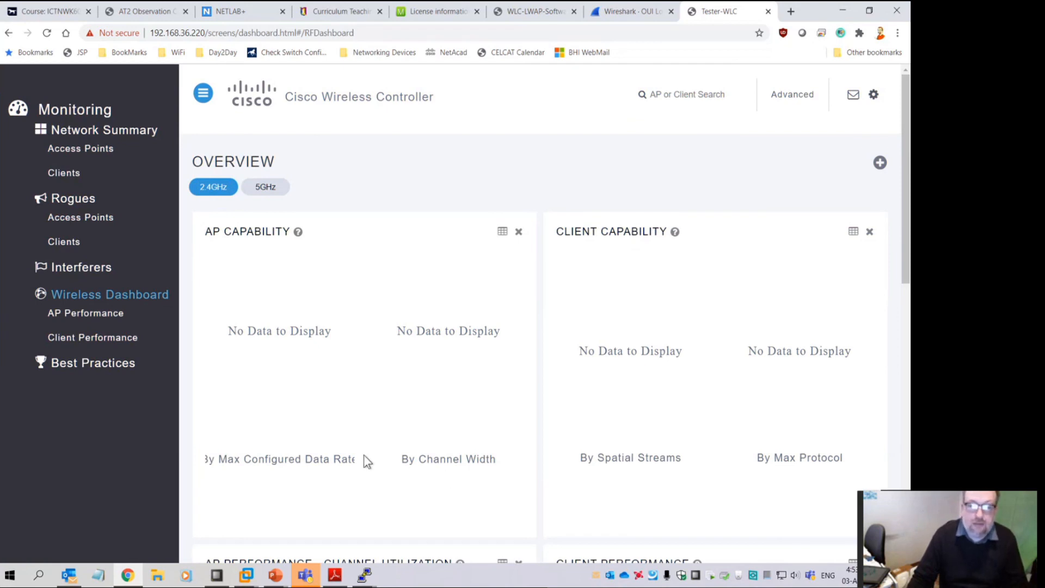
Switch to the advanced controller interface and bring up the WLANs list
left_click(793, 95)
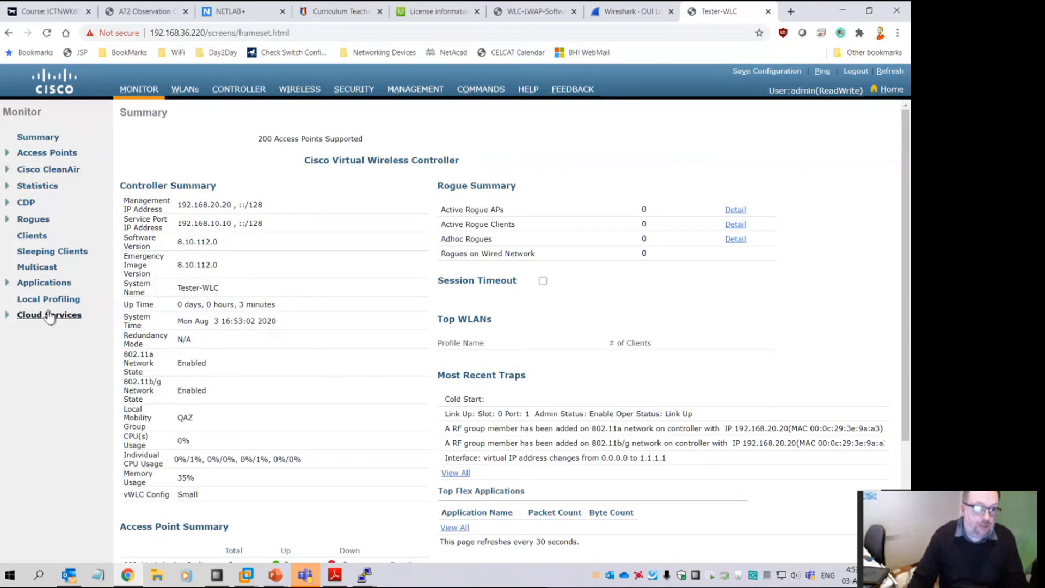
left_click(24, 315)
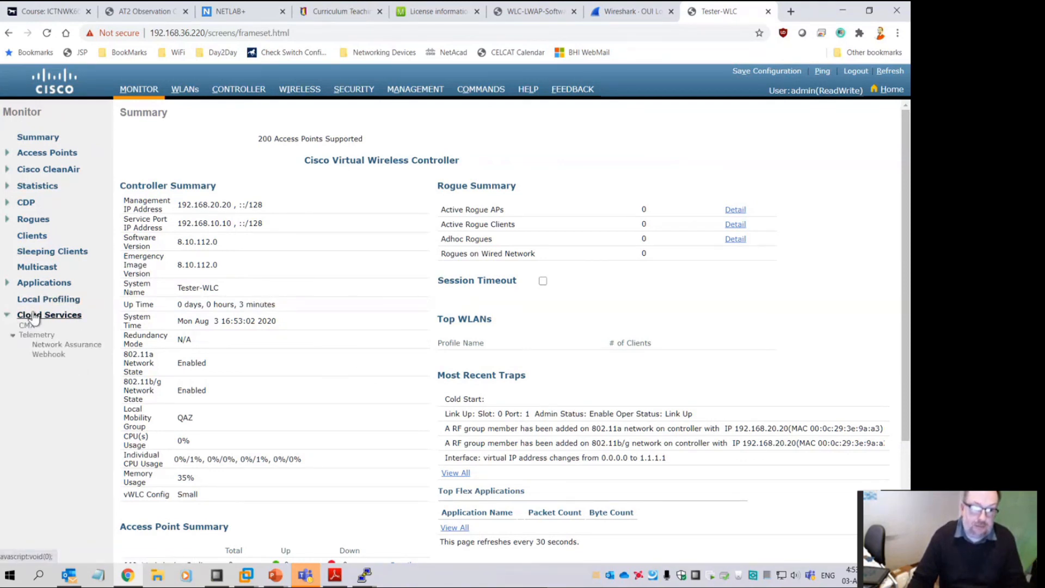
left_click(196, 92)
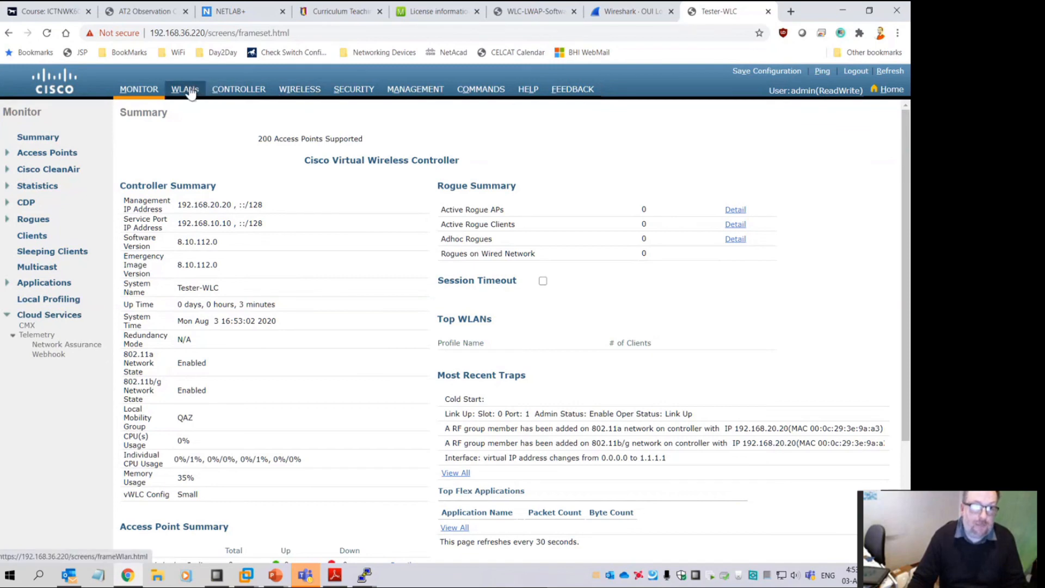
Review WLAN 1's Layer 2 security, keeping WPA2+WPA3 with the WPA3 policy left disabled
left_click(137, 190)
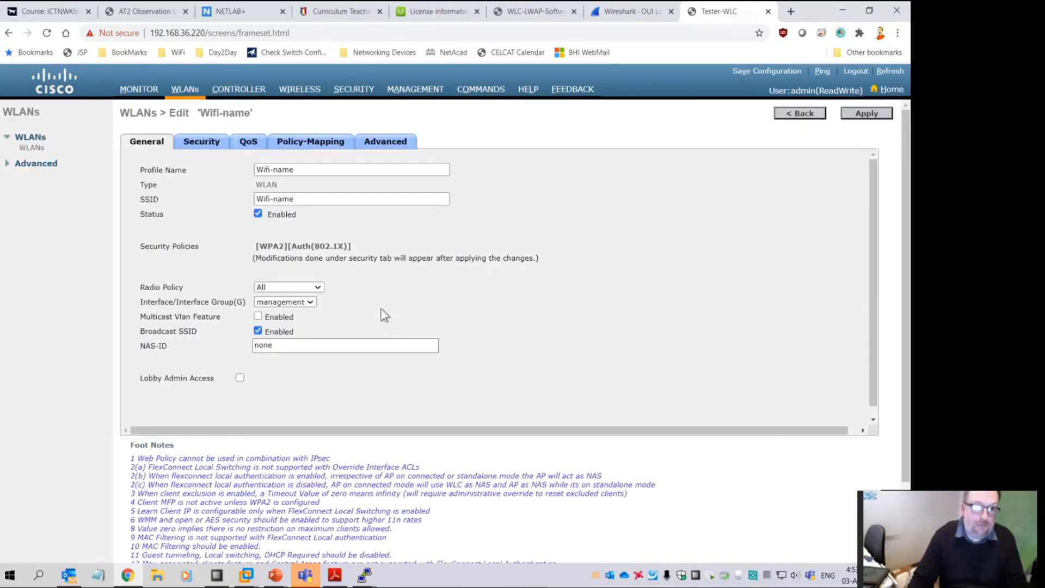
left_click(200, 142)
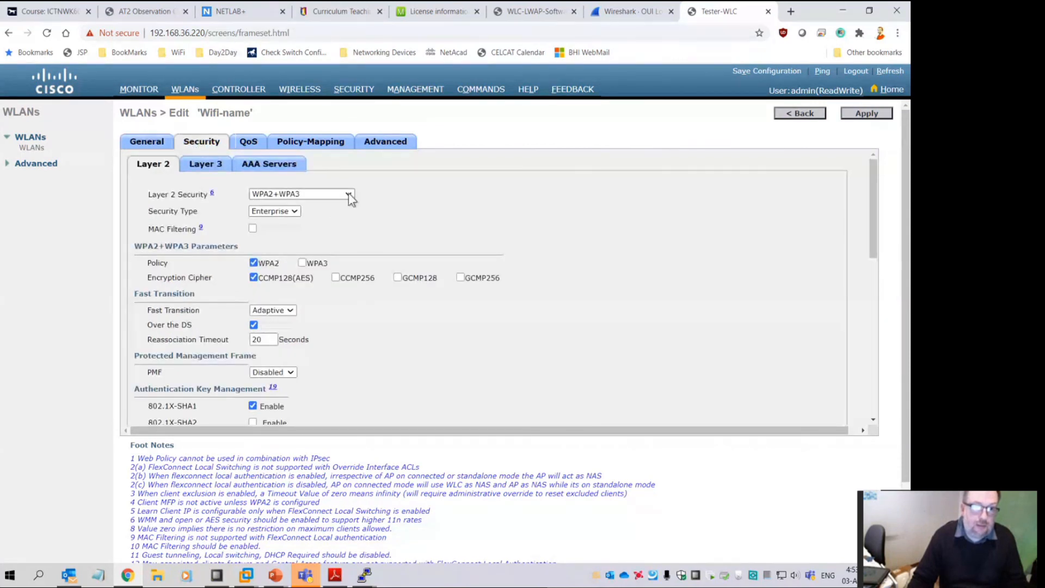
left_click(298, 196)
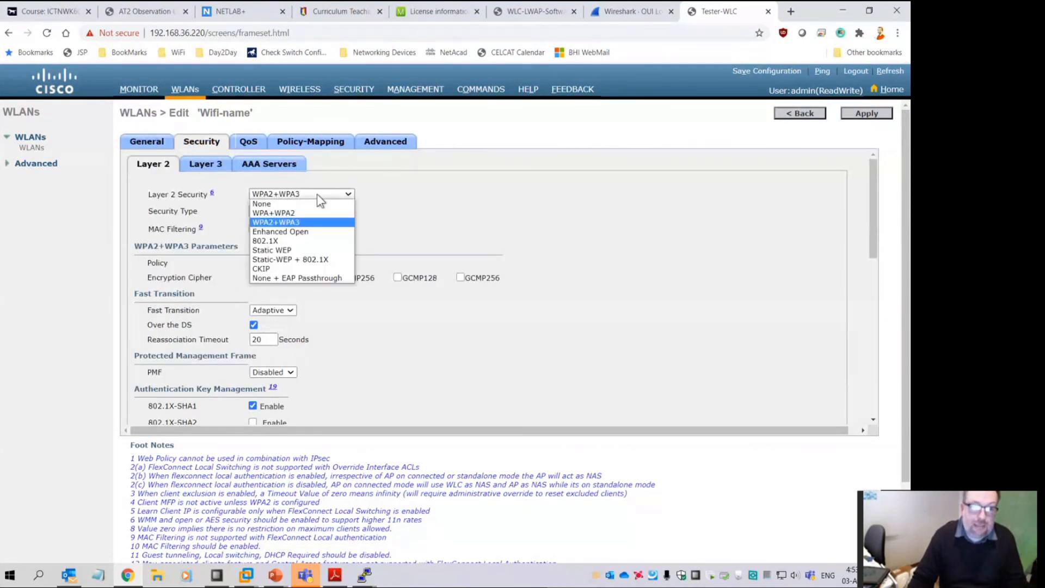
left_click(295, 214)
left_click(303, 192)
left_click(302, 219)
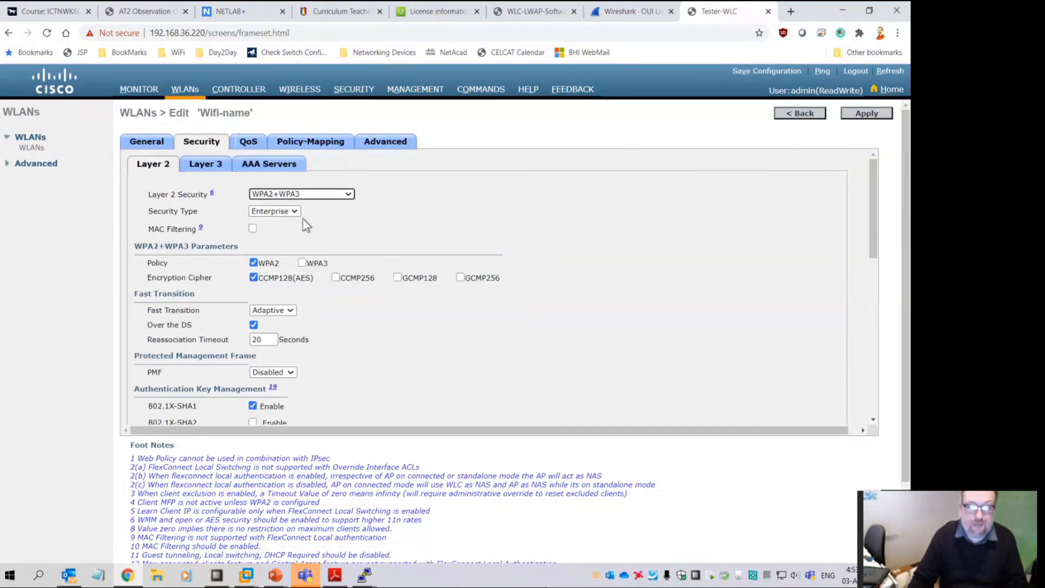
left_click(307, 279)
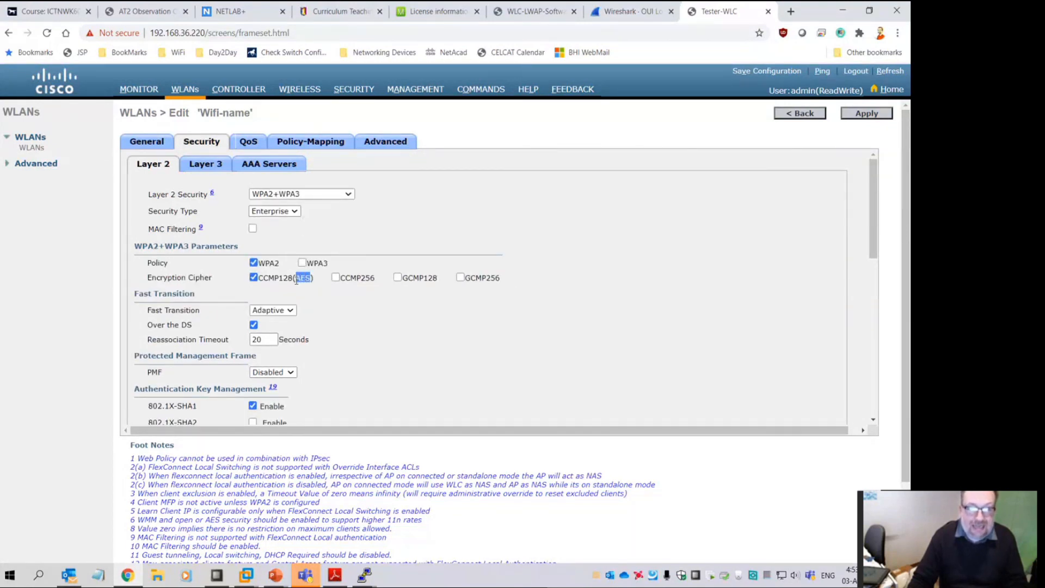
left_click(371, 277)
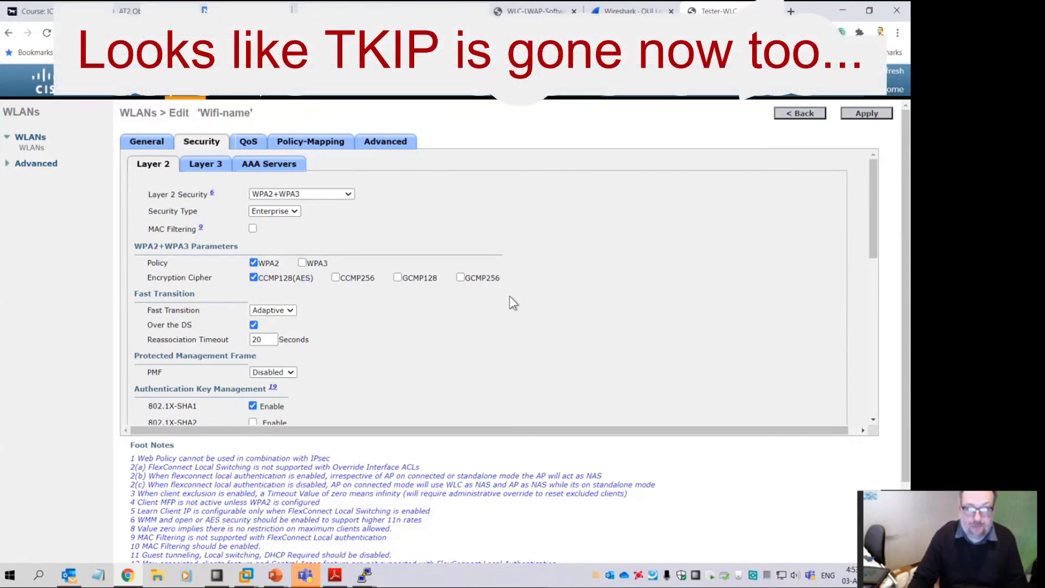
left_click(302, 262)
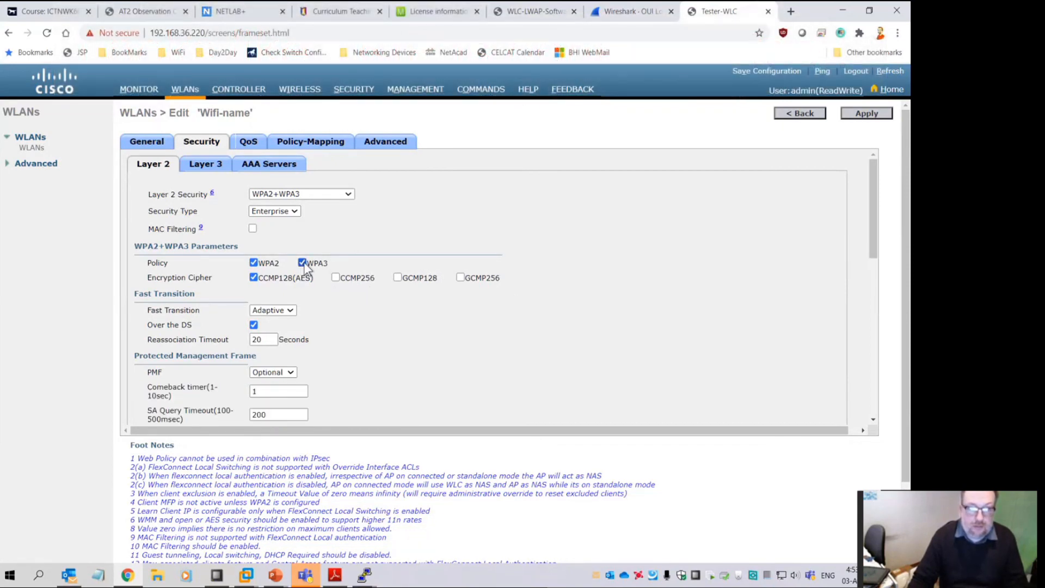
left_click(302, 262)
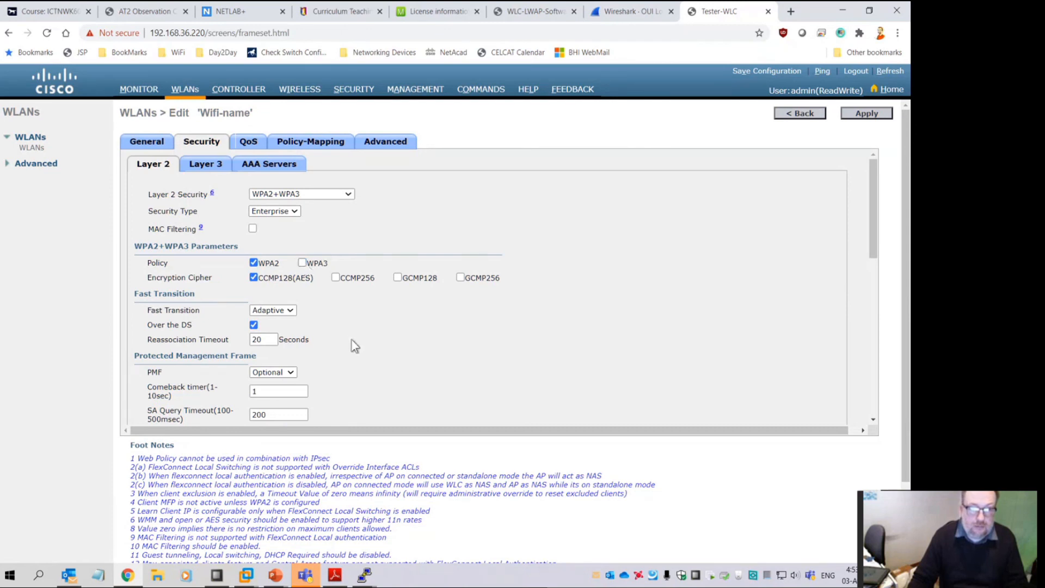
scroll(352, 344, "down", 5)
scroll(352, 344, "up", 4)
scroll(351, 336, "up", 2)
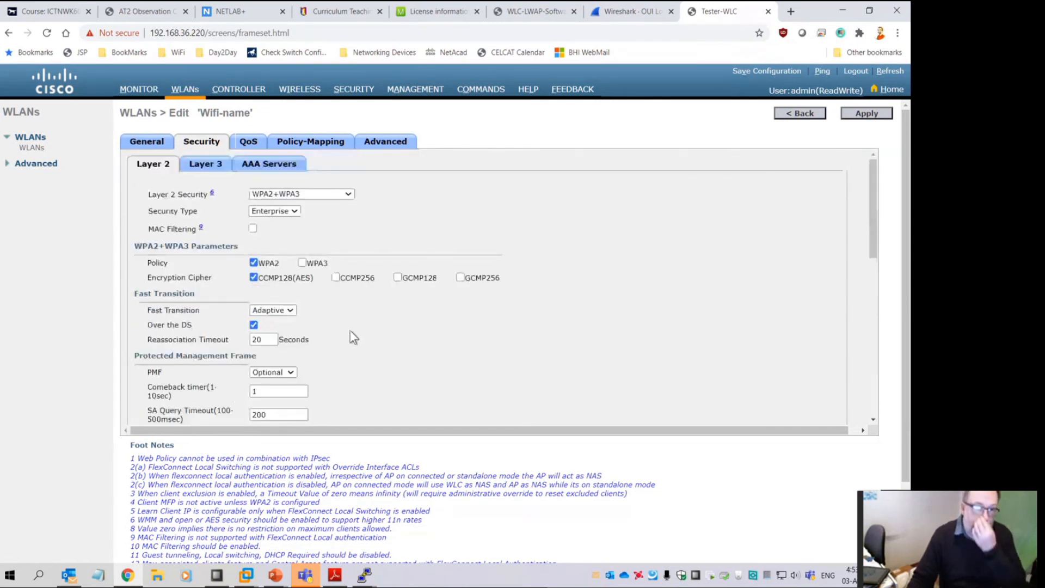
Set WLAN 1's Layer 3 security to Web Policy and accept the DNS pre-authentication warning
left_click(218, 166)
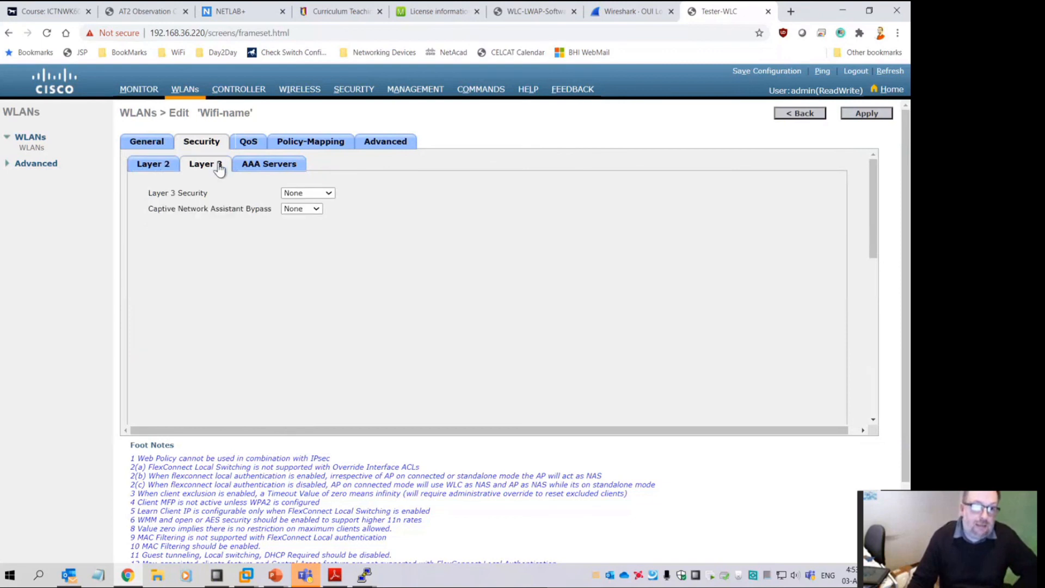
left_click(330, 193)
left_click(321, 209)
left_click(317, 209)
left_click(317, 208)
left_click(326, 193)
left_click(318, 211)
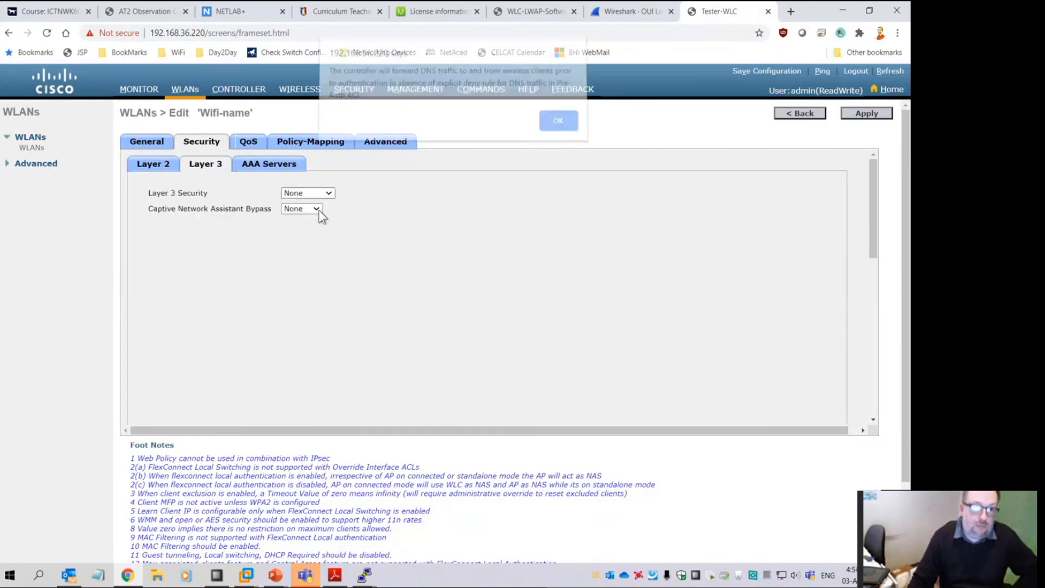
left_click(556, 125)
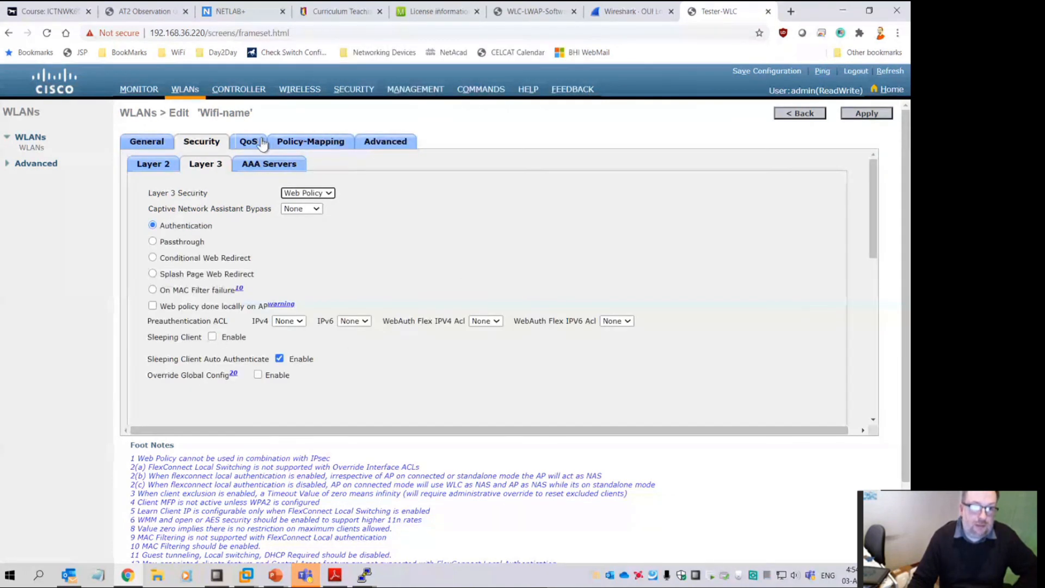
Review WLAN 1's Policy-Mapping and Advanced settings, then go to the controller's General page
left_click(304, 143)
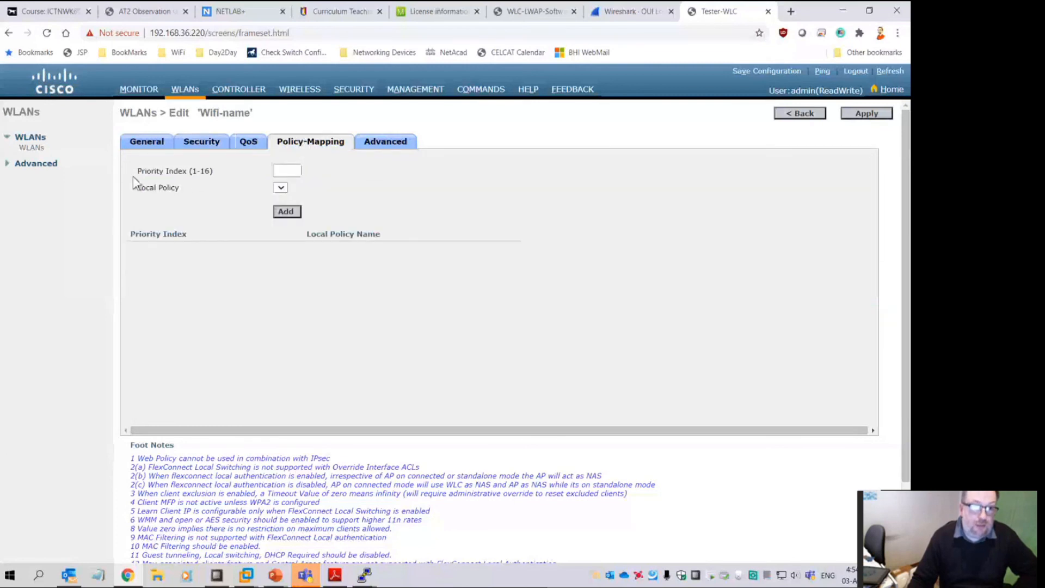
left_click(382, 145)
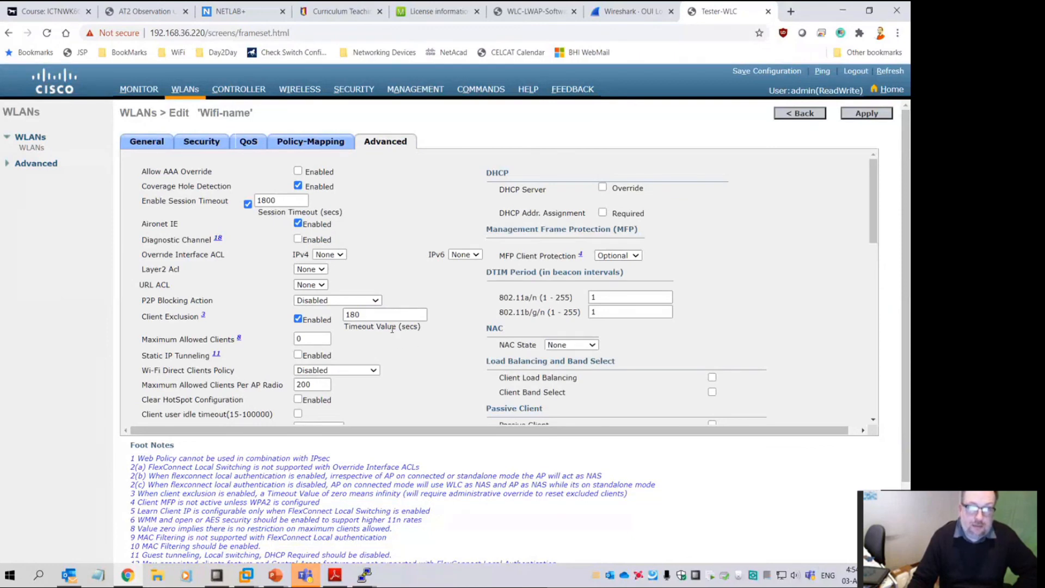
scroll(393, 332, "down", 3)
scroll(393, 330, "down", 2)
scroll(391, 333, "up", 6)
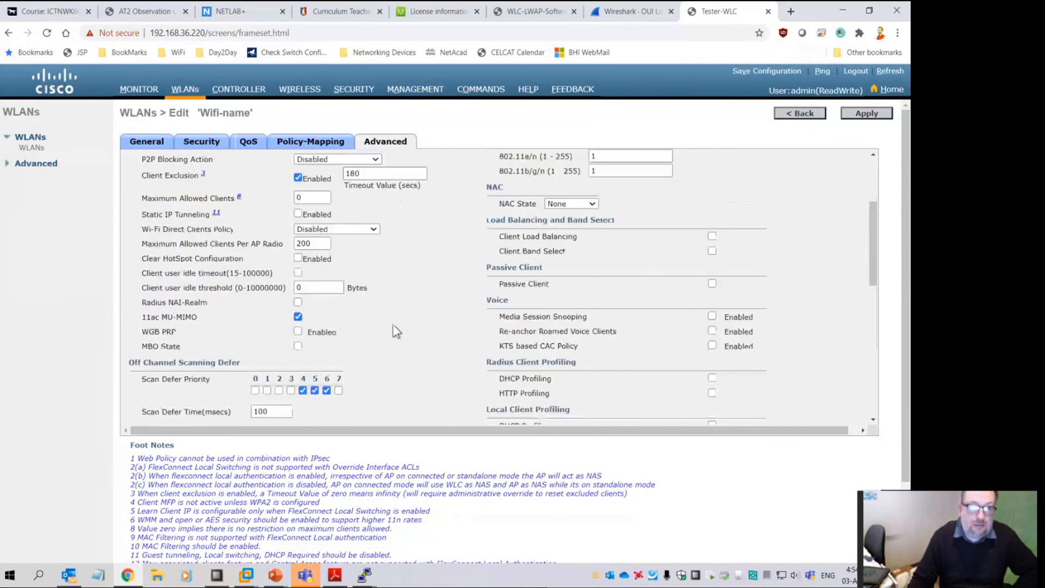
left_click(239, 91)
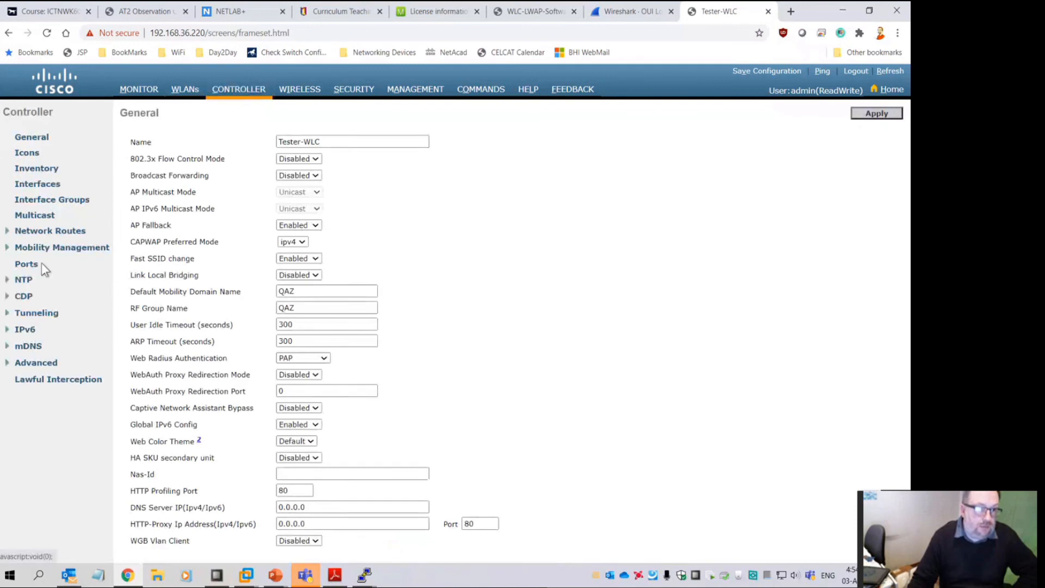
Look through the controller's Icons, Inventory and download-file-to-controller pages
left_click(27, 154)
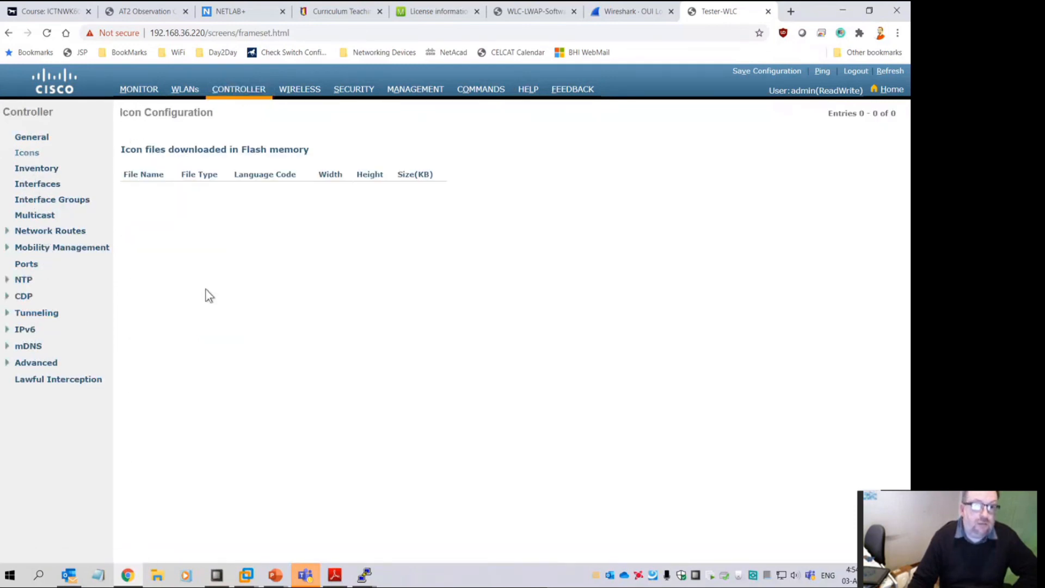
left_click_drag(130, 153, 309, 150)
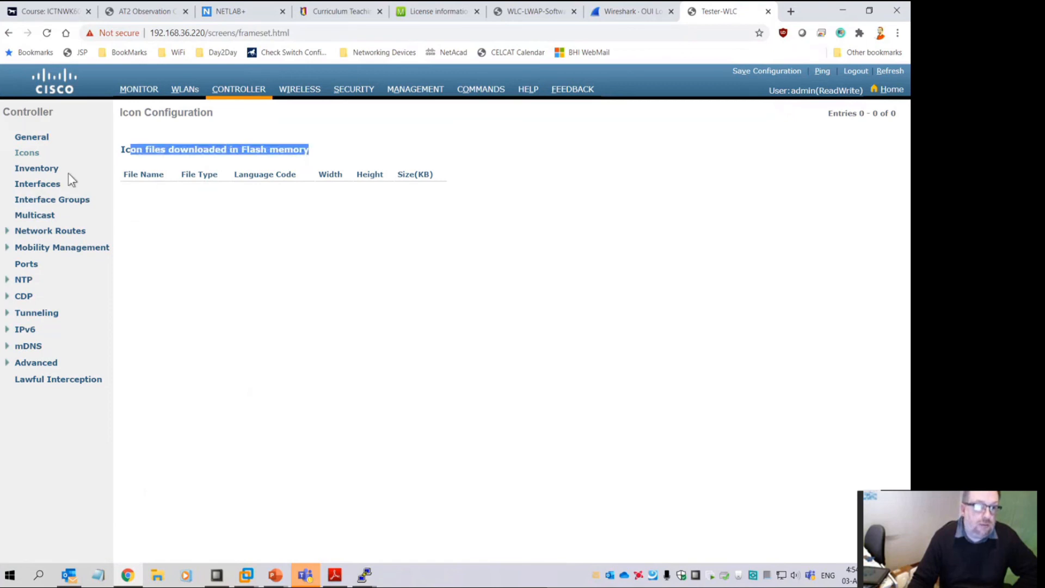
left_click(36, 170)
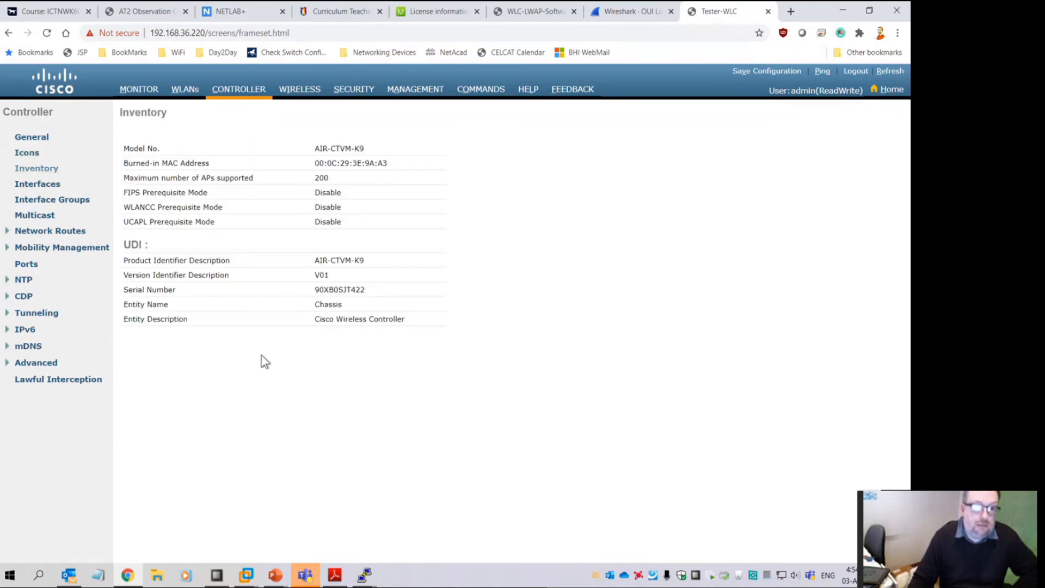
left_click(474, 93)
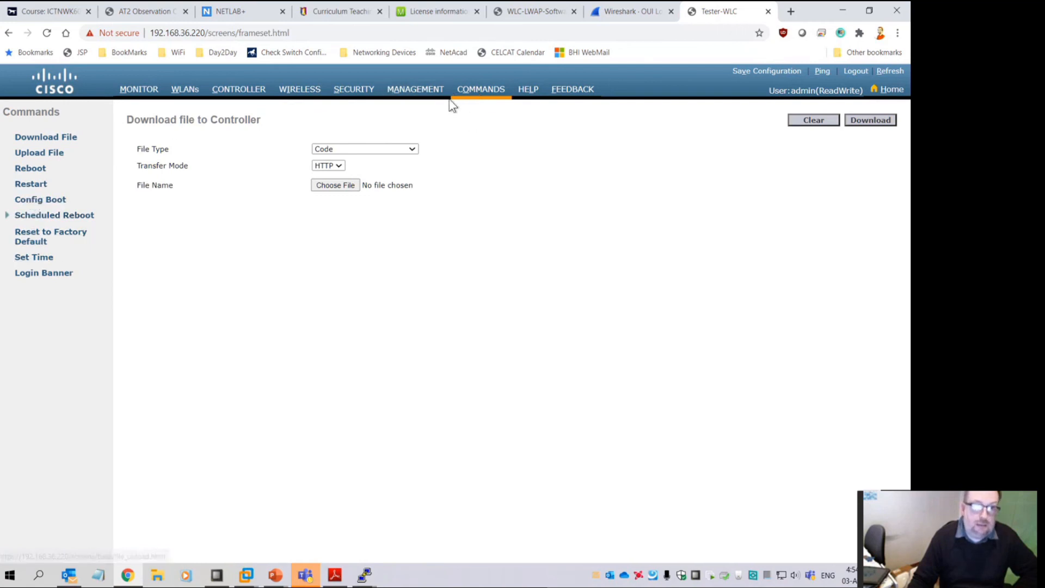
Open the ap_count evaluation license details from Management > Software Activation > Licenses
left_click(420, 92)
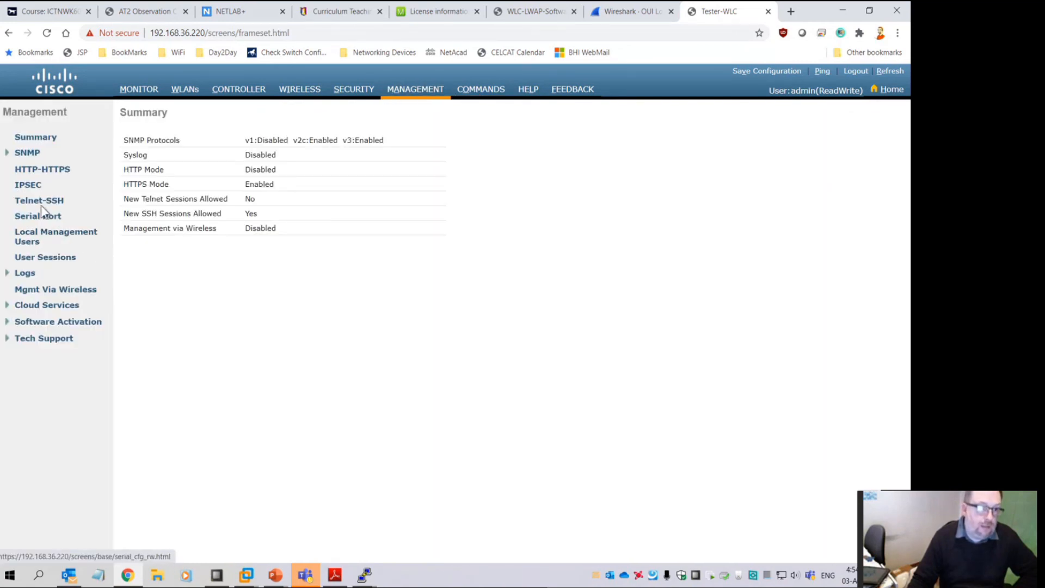
left_click(41, 322)
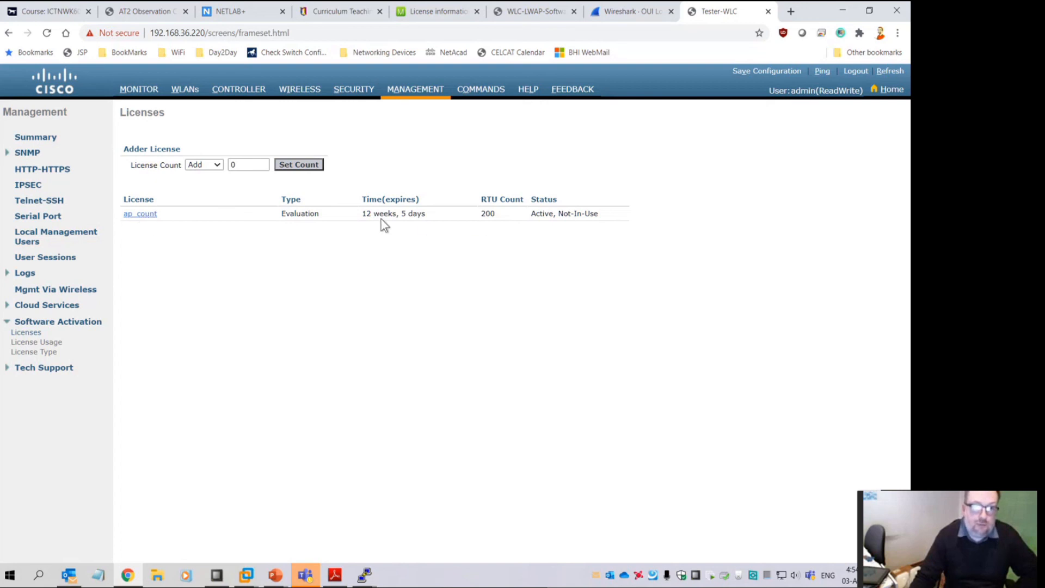
left_click(133, 215)
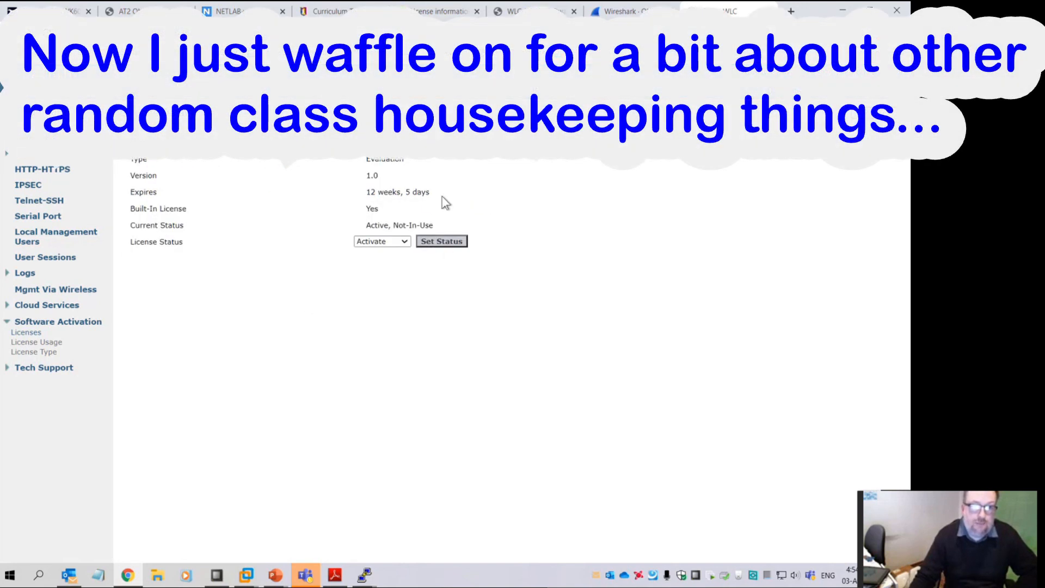